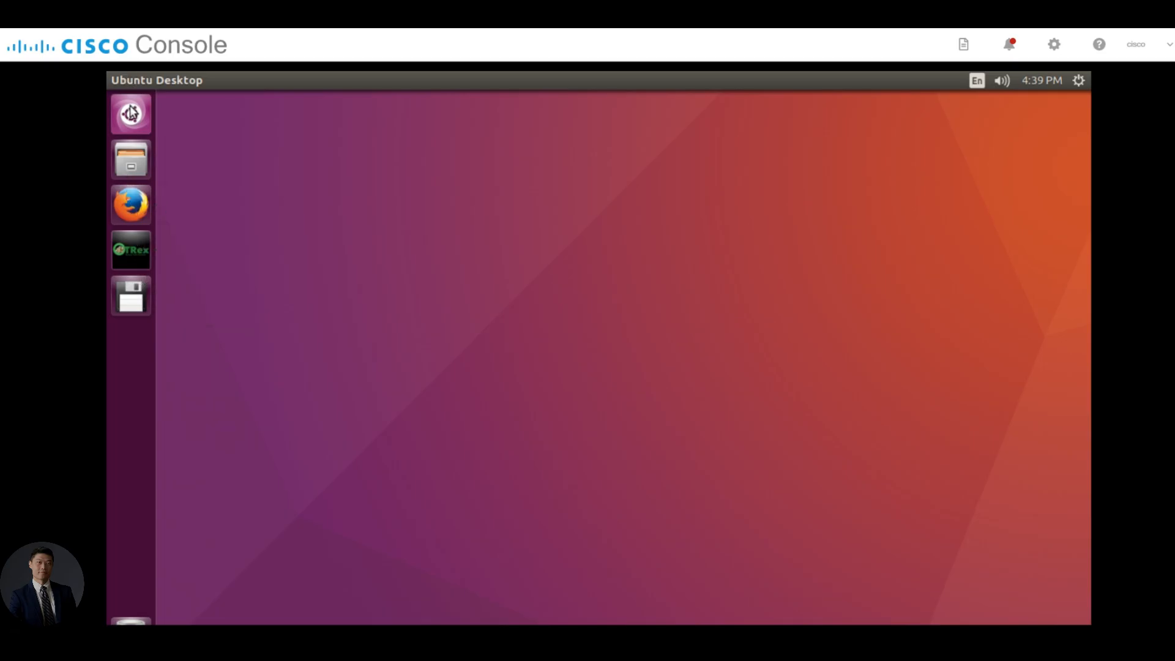
Open a terminal on the Ubuntu desktop and ping 100.110.50.2
left_click(138, 125)
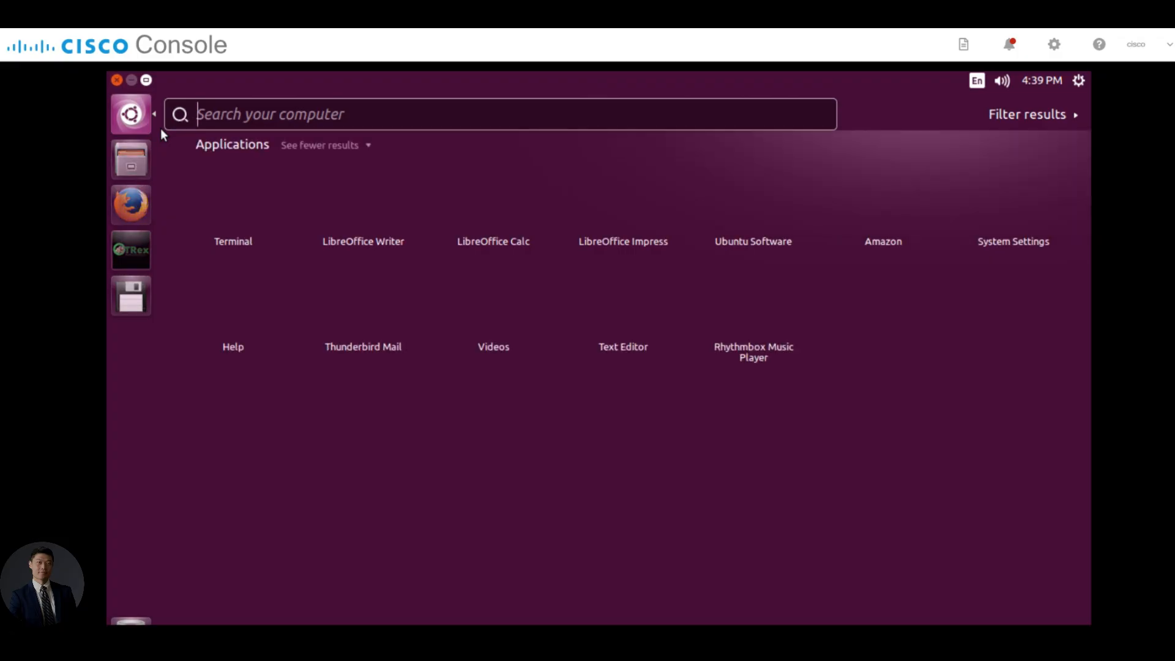
type("ter")
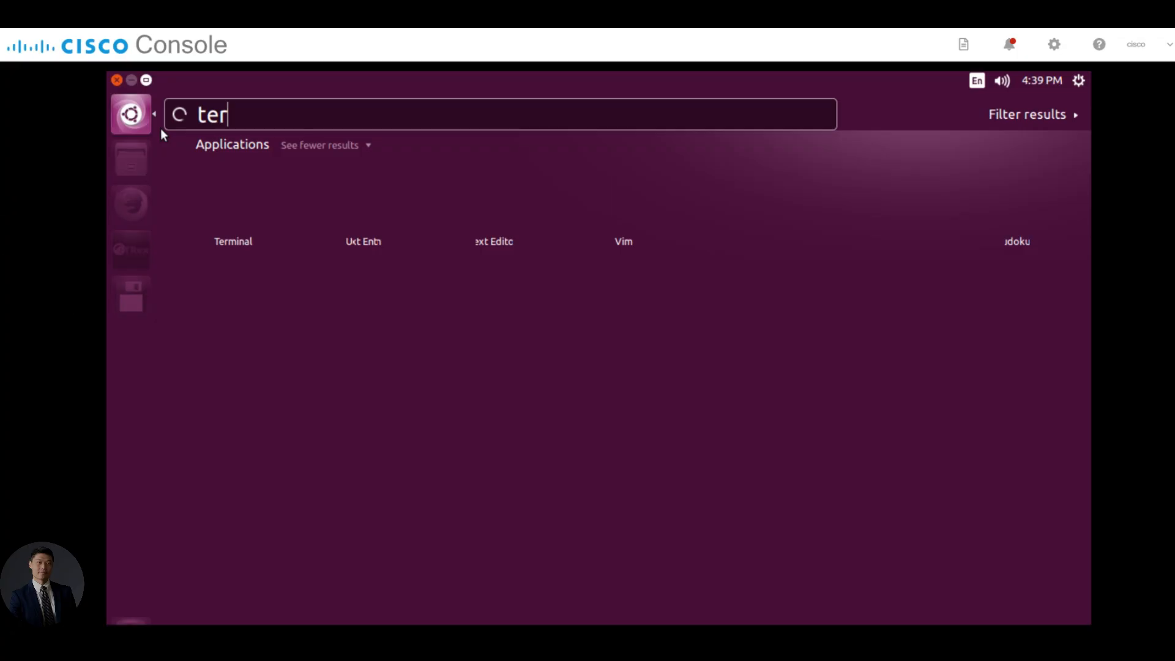
type("min")
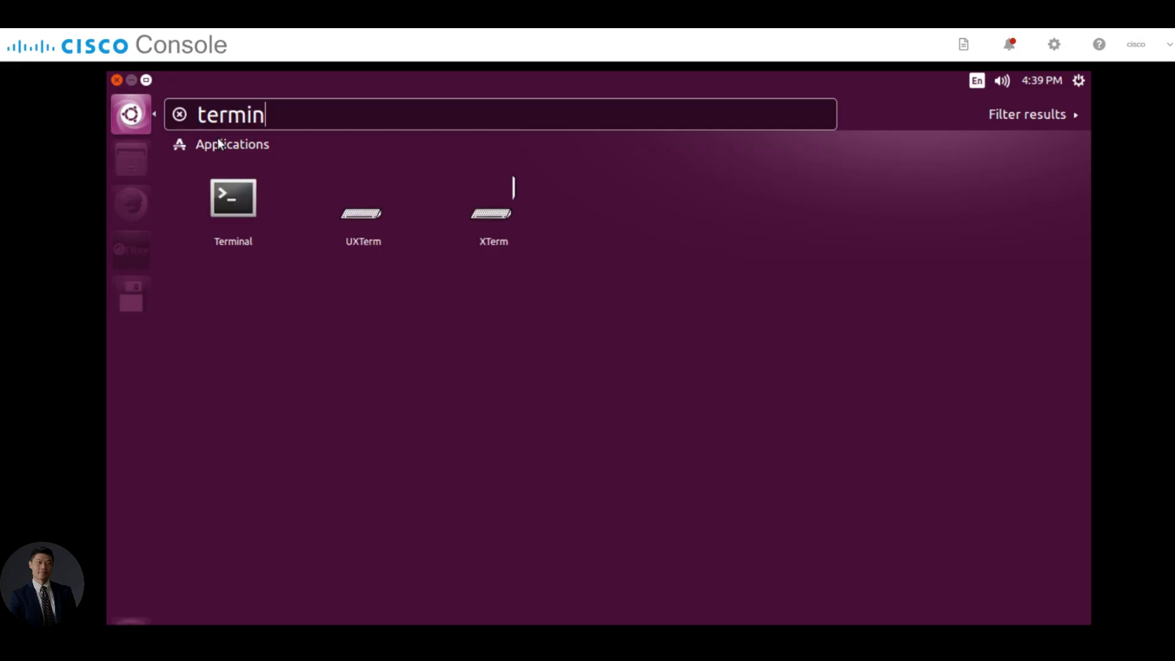
left_click(262, 213)
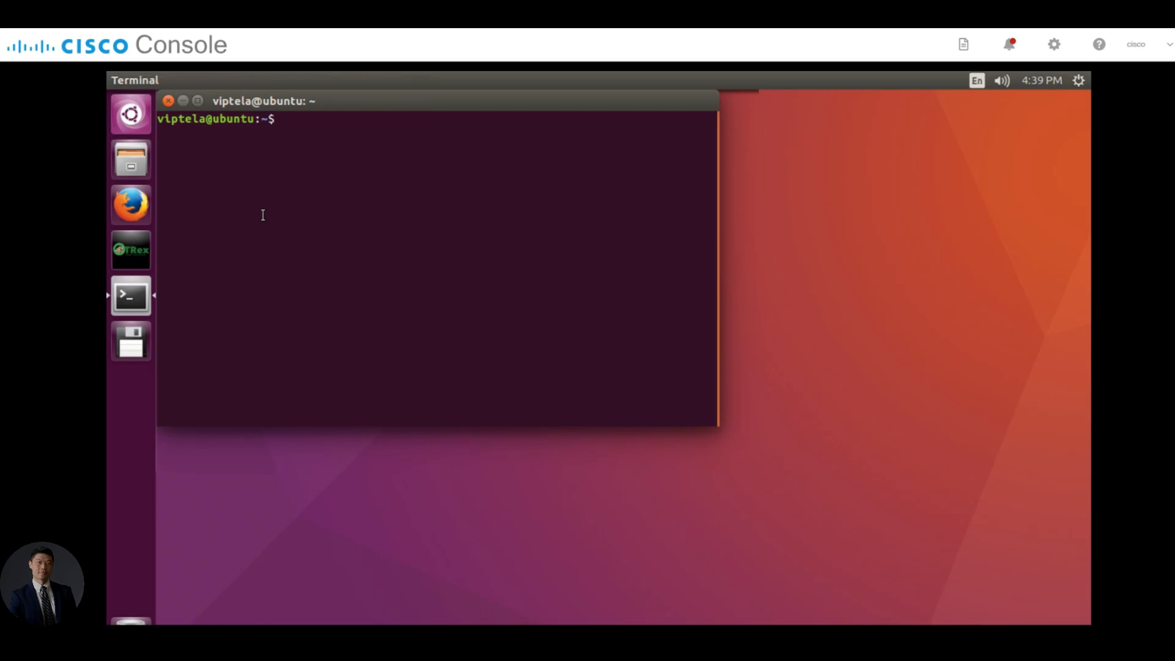
type("ping 100.110.50.2")
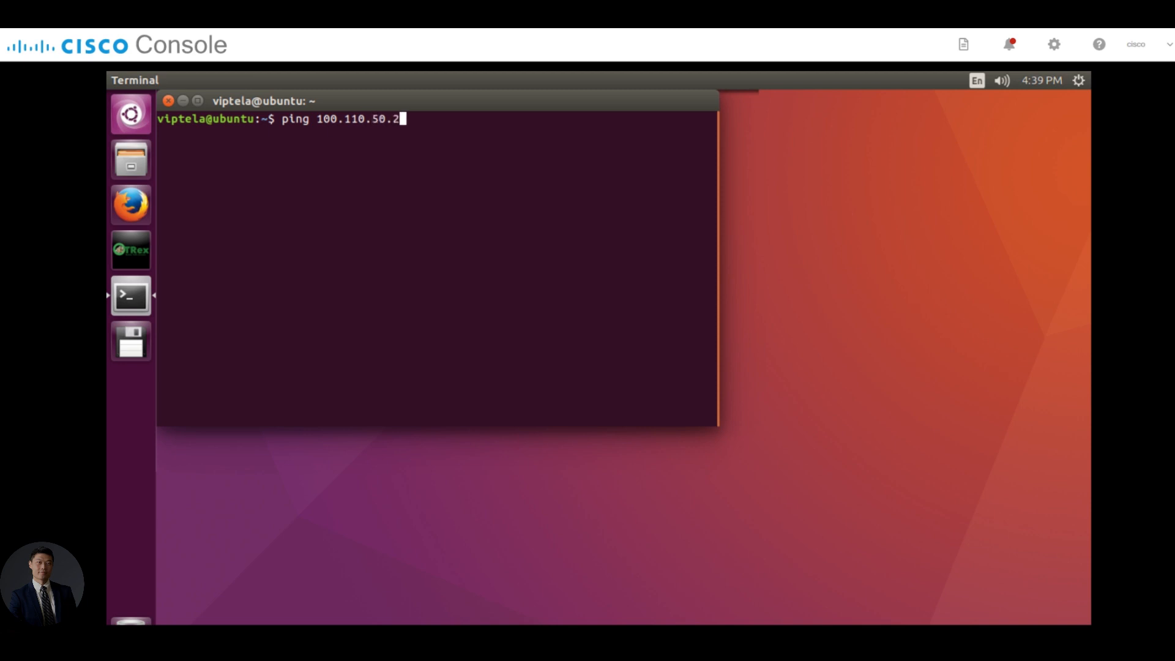
key("Return")
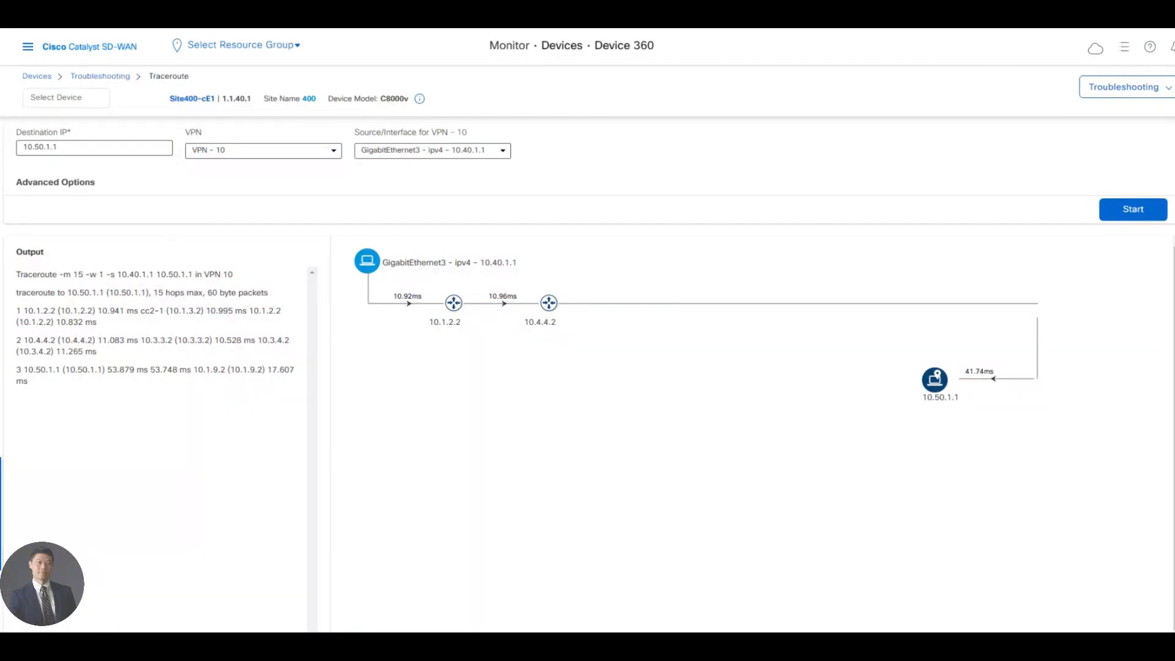
Switch to Cisco Catalyst SD-WAN, open the Administration settings and search the page for "multi"
left_click(28, 52)
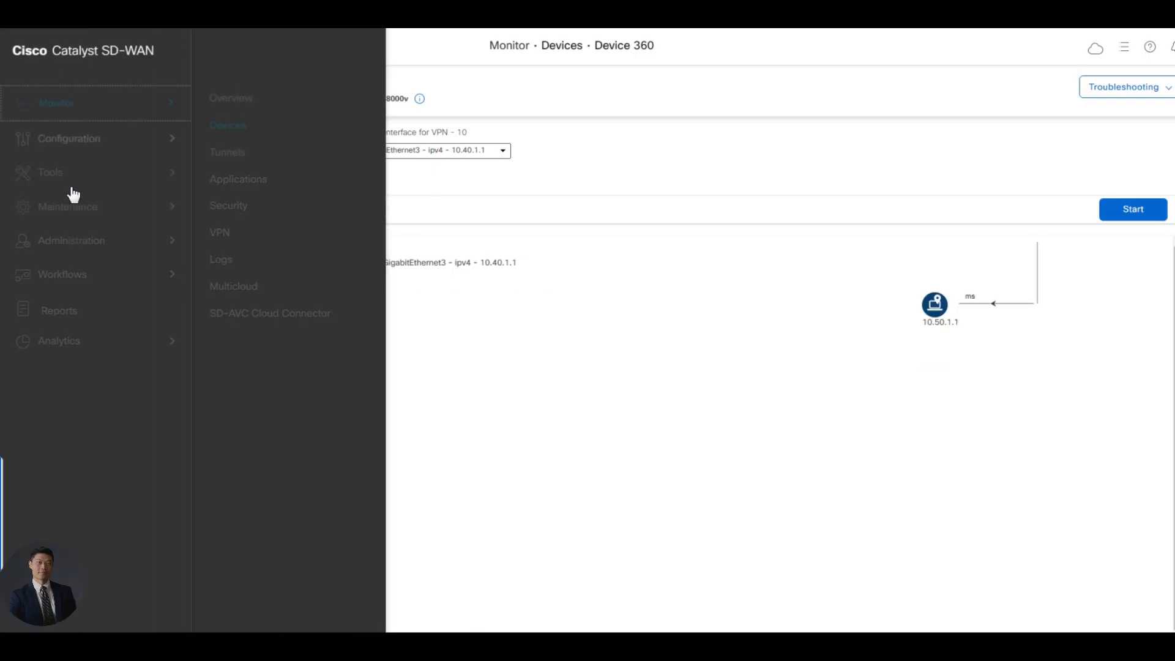
left_click(82, 238)
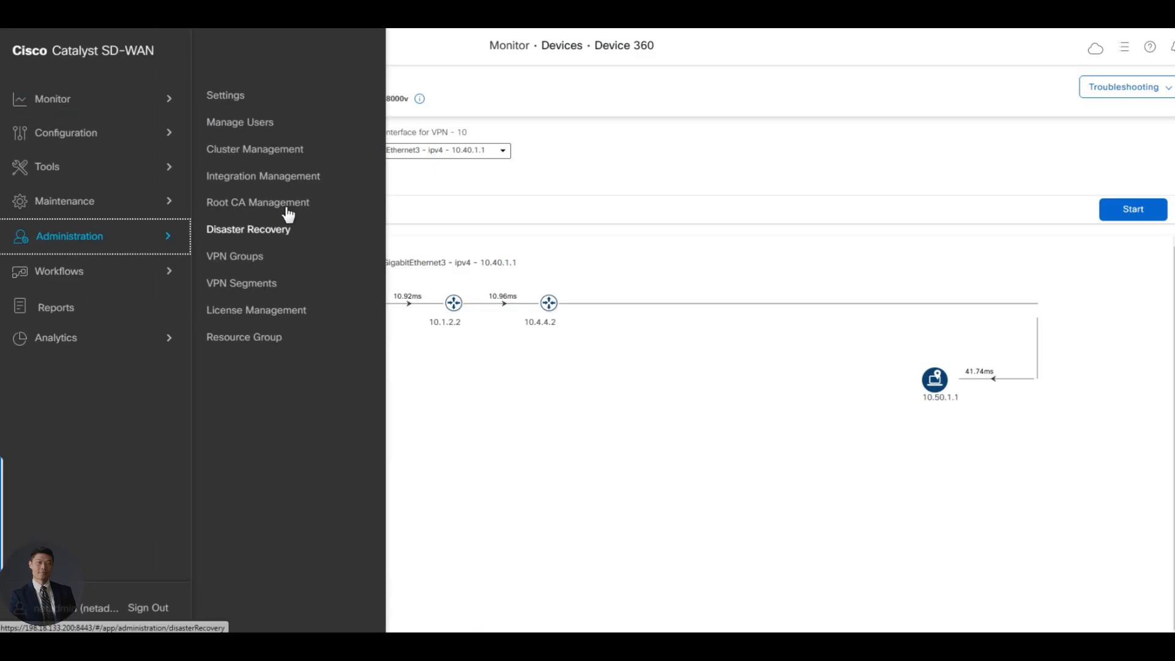
left_click(240, 103)
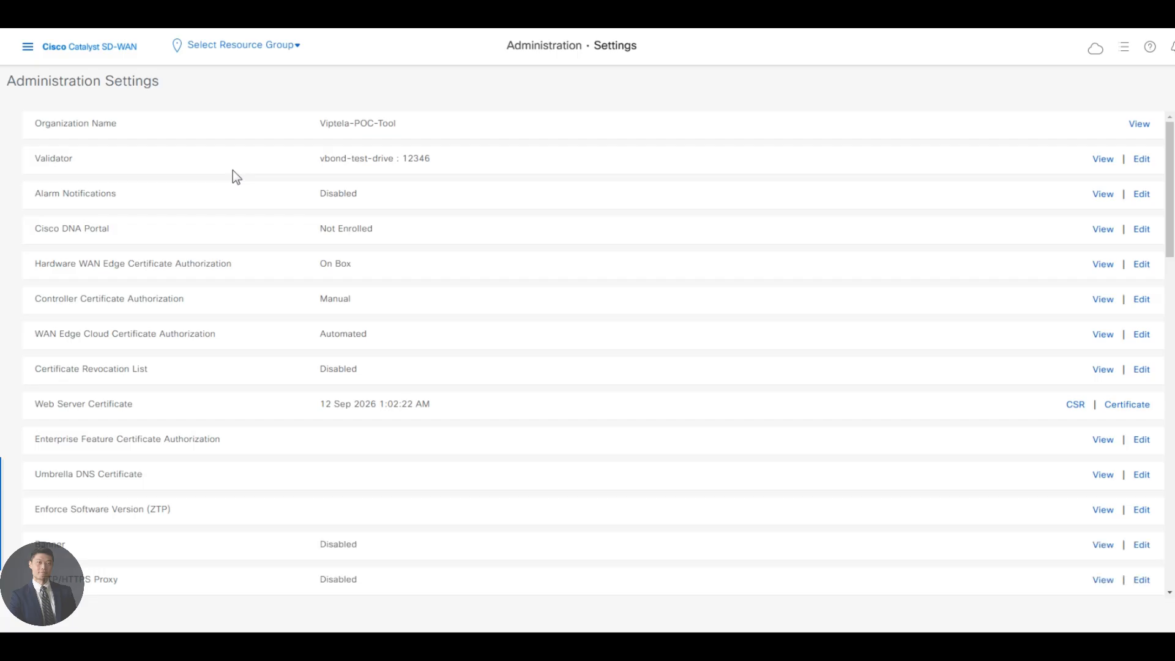
key("ctrl+f")
type("木楼梯")
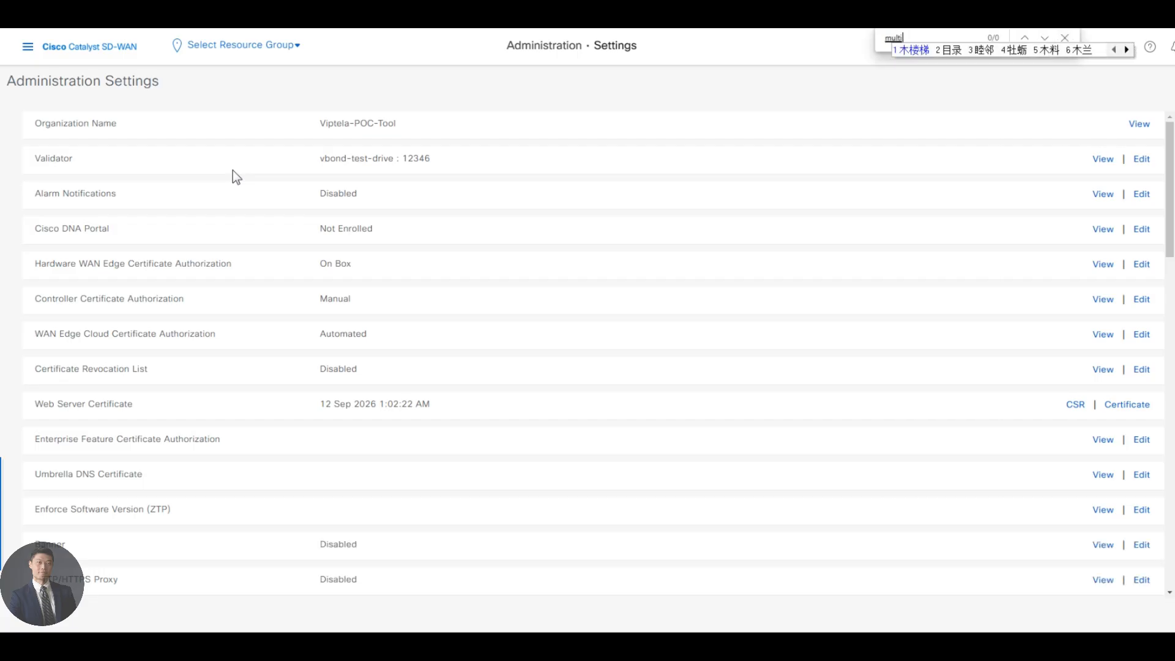
type("multi")
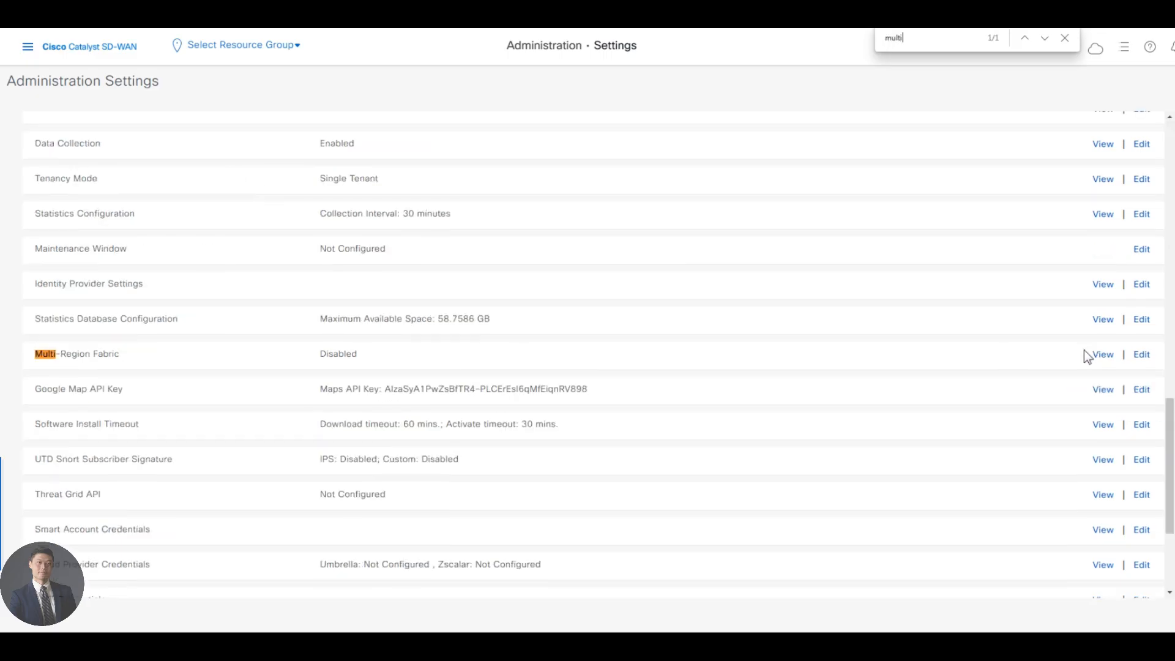
Enable Multi-Region Fabric in the Administration settings and save the change
left_click(1142, 355)
scroll(333, 392, "up", 3)
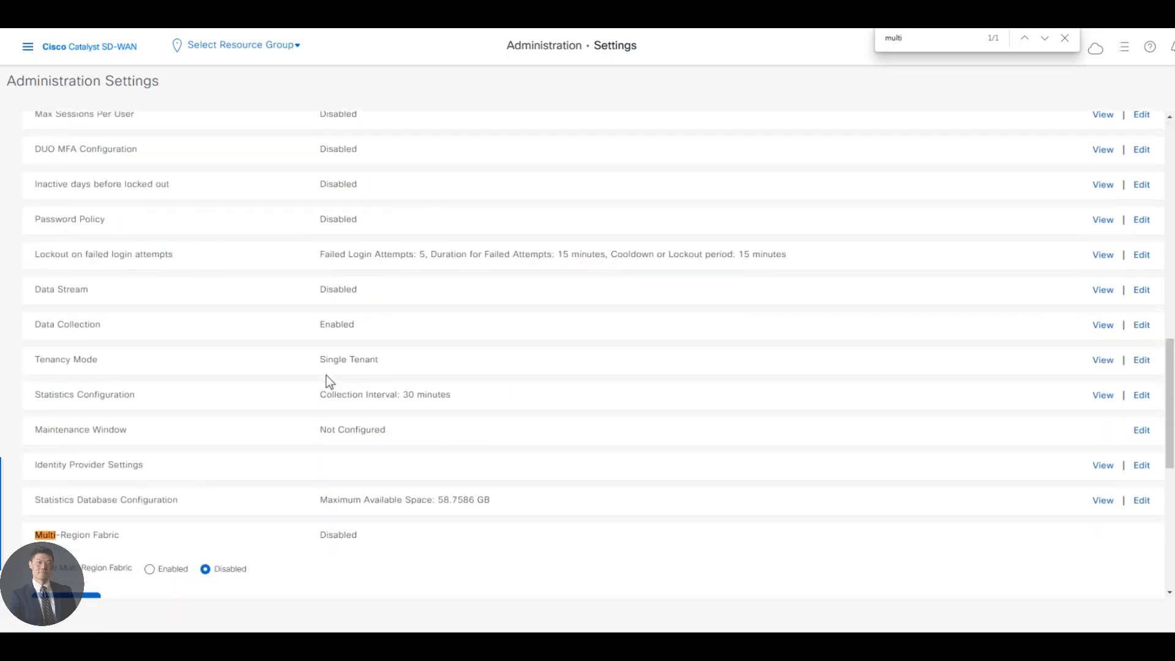
scroll(365, 433, "down", 2)
left_click(149, 423)
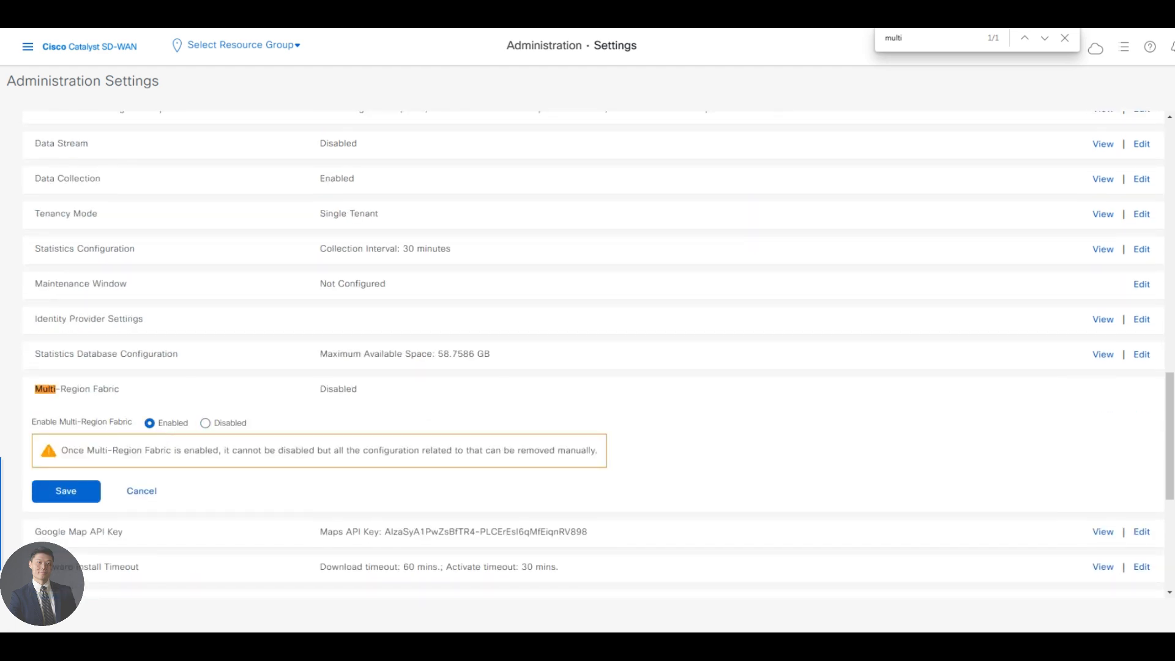
left_click(66, 490)
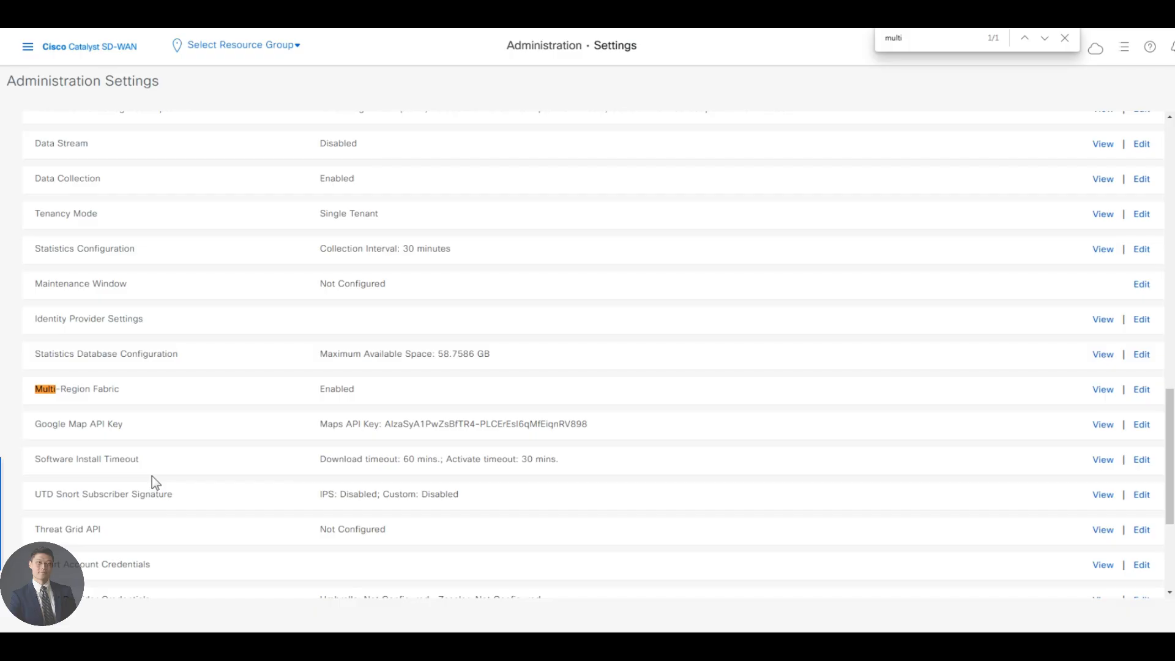
In the Network Hierarchy configuration, add a Region node named REGION-East_Coast under Global
left_click(28, 47)
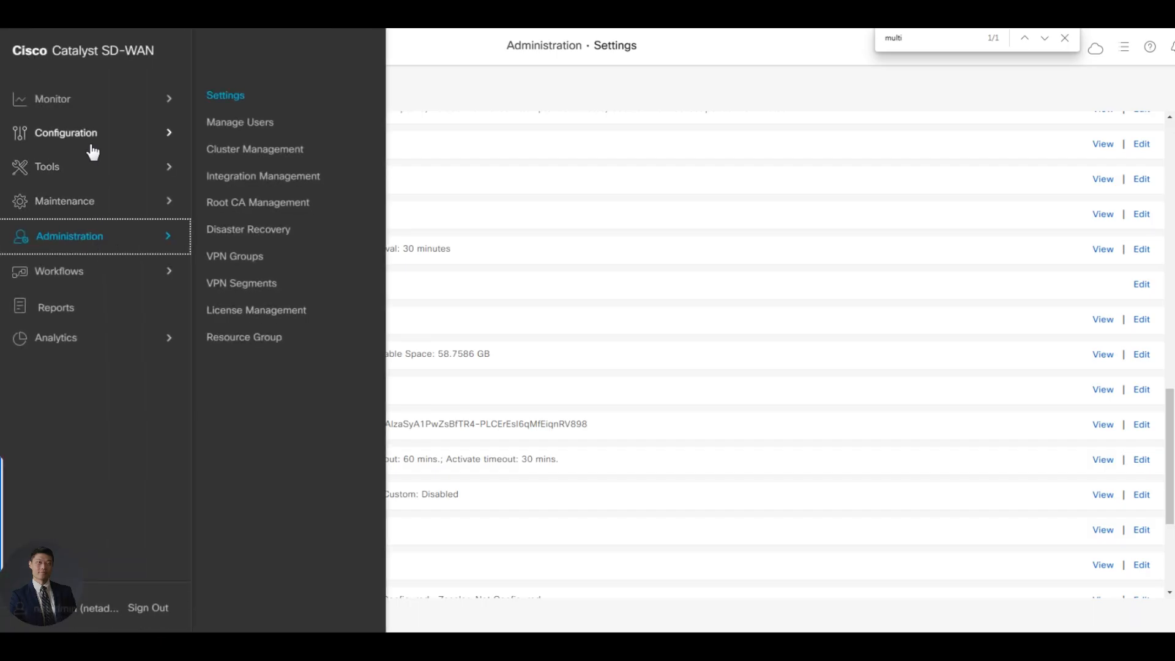
left_click(93, 137)
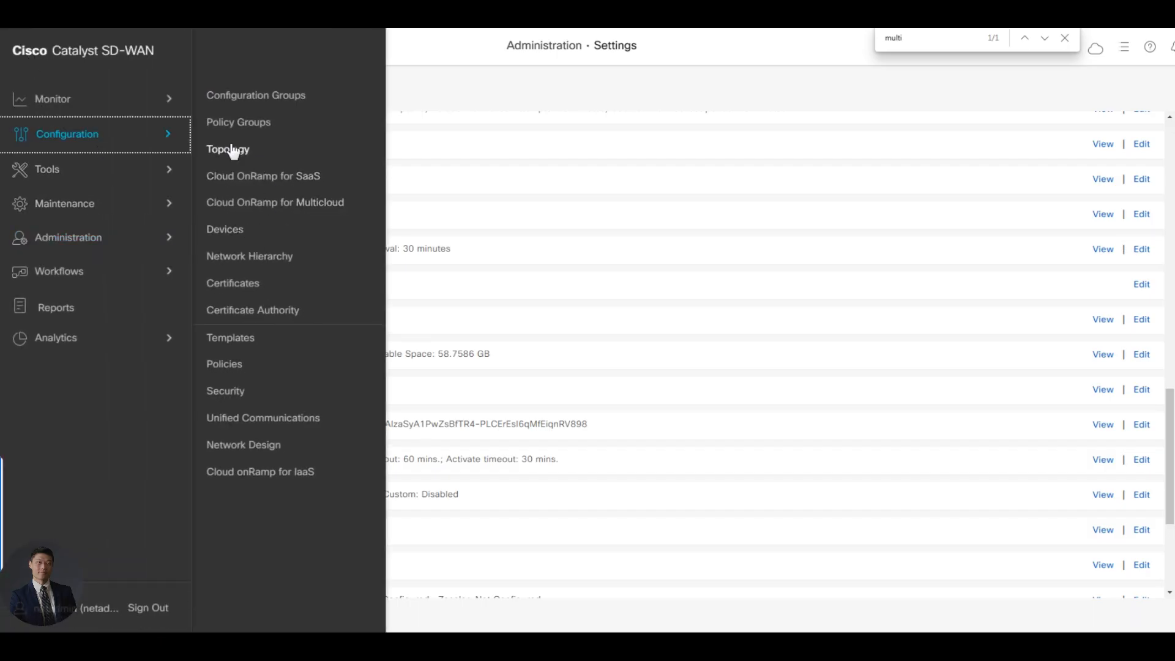
left_click(238, 268)
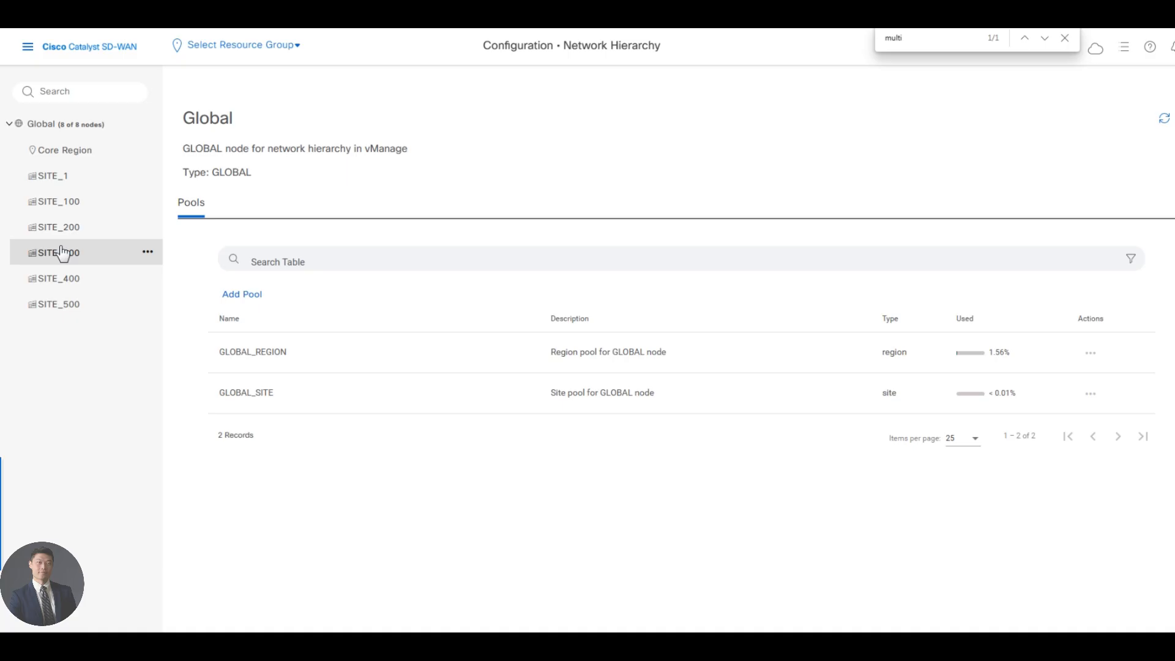
left_click(153, 122)
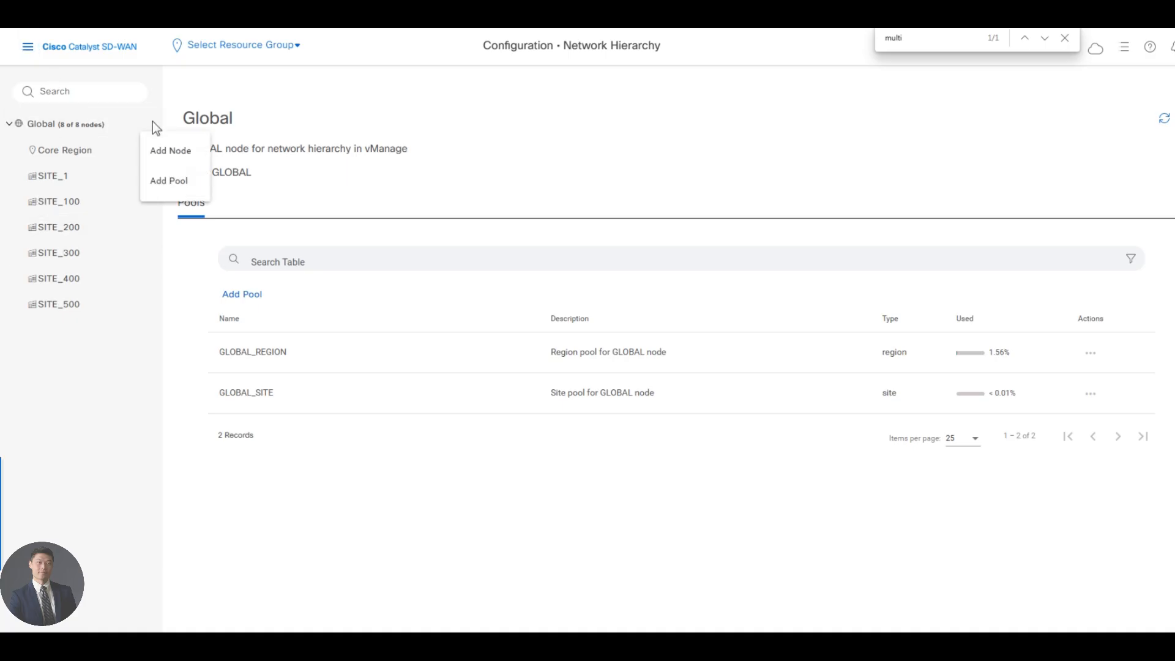
left_click(169, 153)
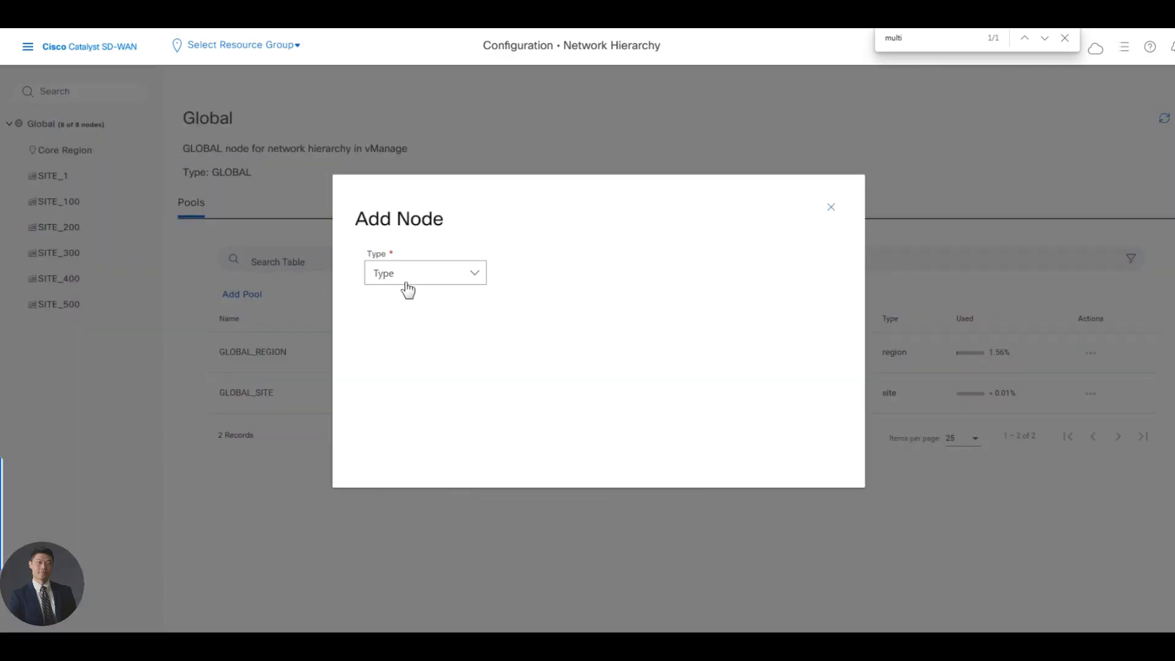
left_click(422, 272)
left_click(412, 375)
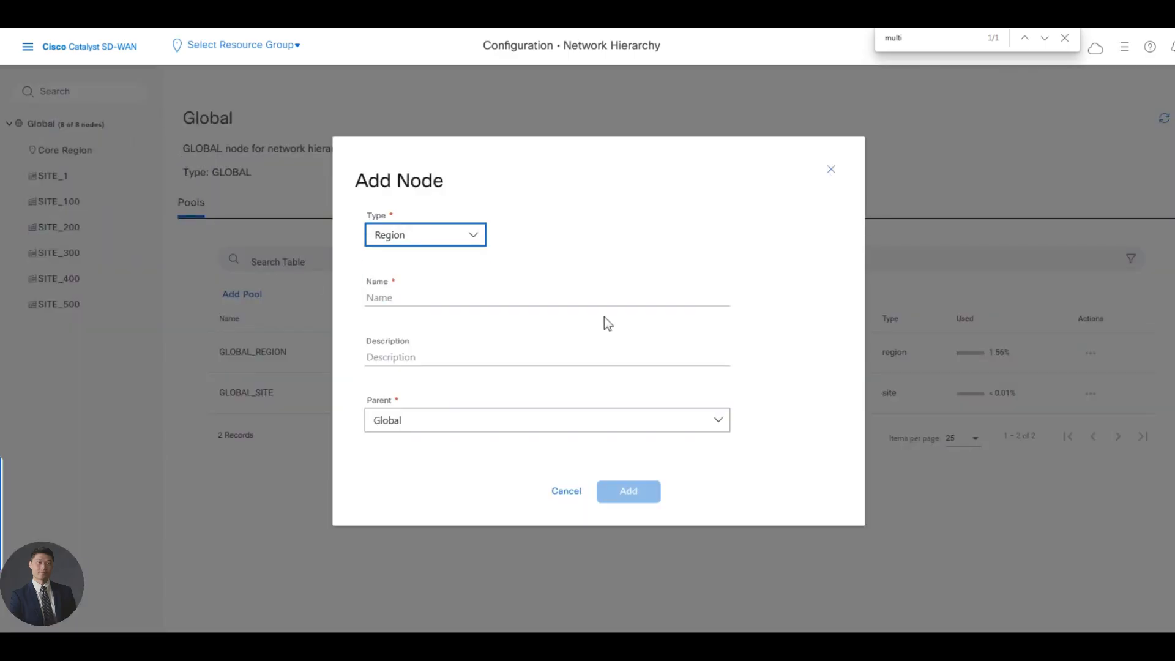
left_click(412, 297)
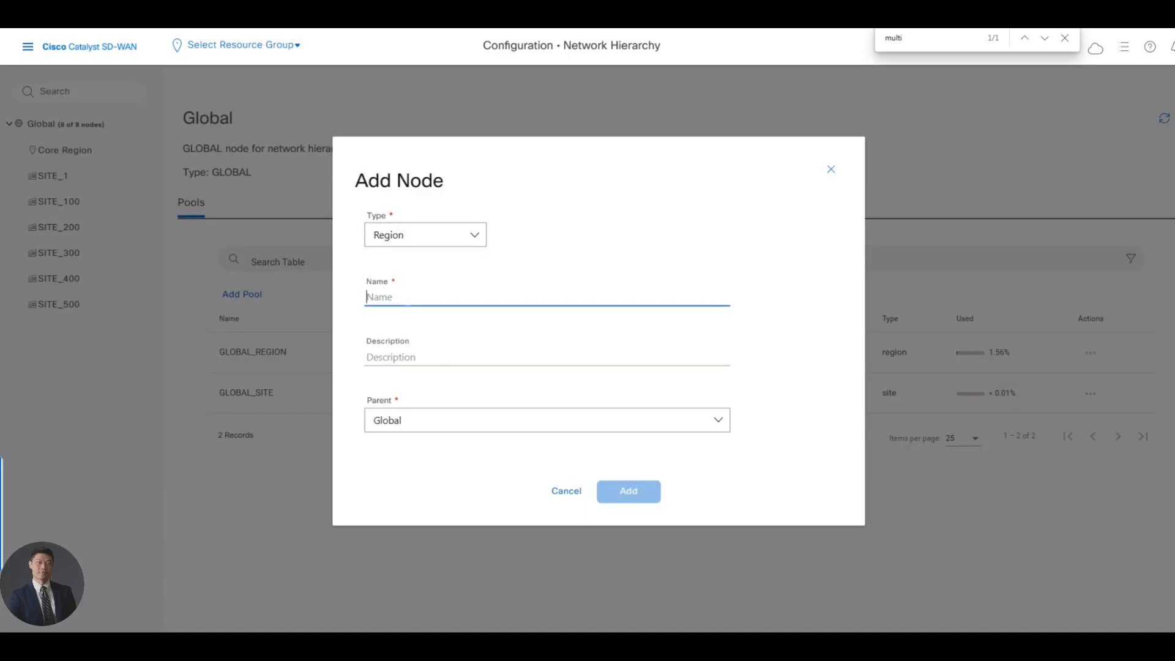
type("REGION")
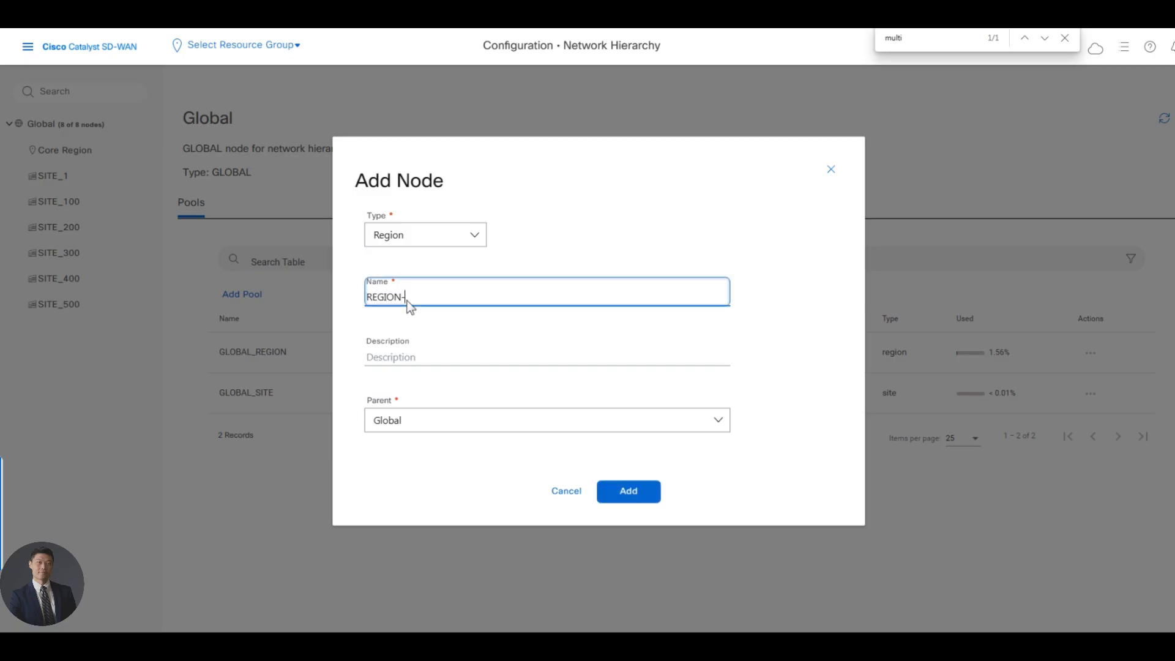
type("-East_Coast")
left_click(628, 492)
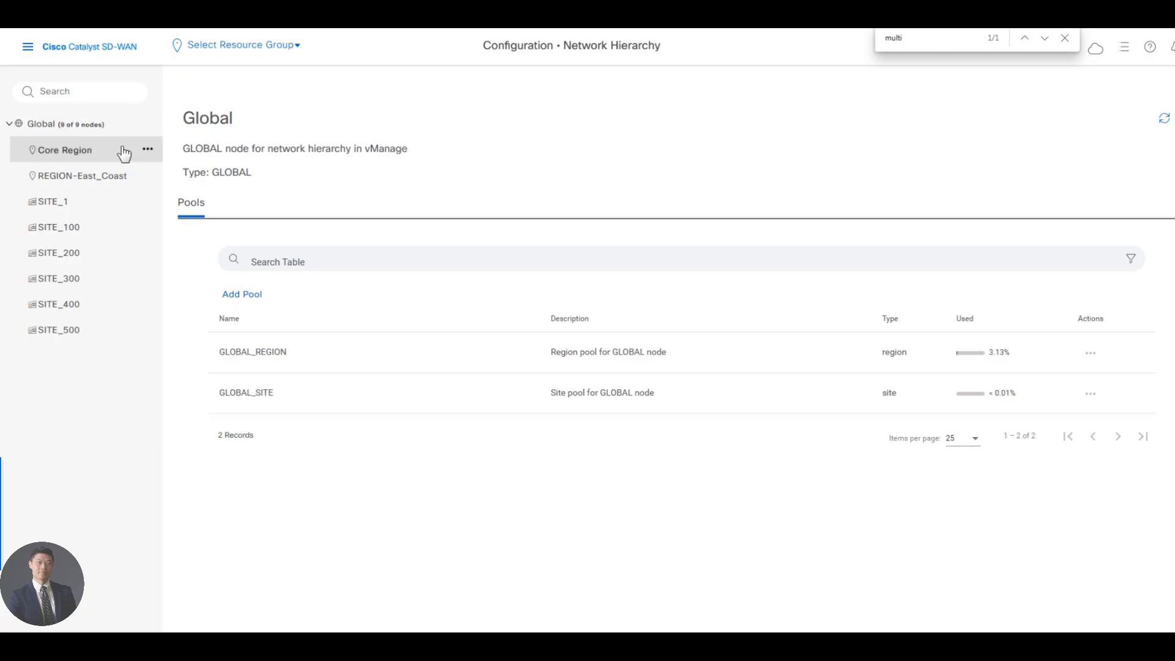
Add a second Region node named REGION-West-Coast under Global in the network hierarchy
left_click(147, 124)
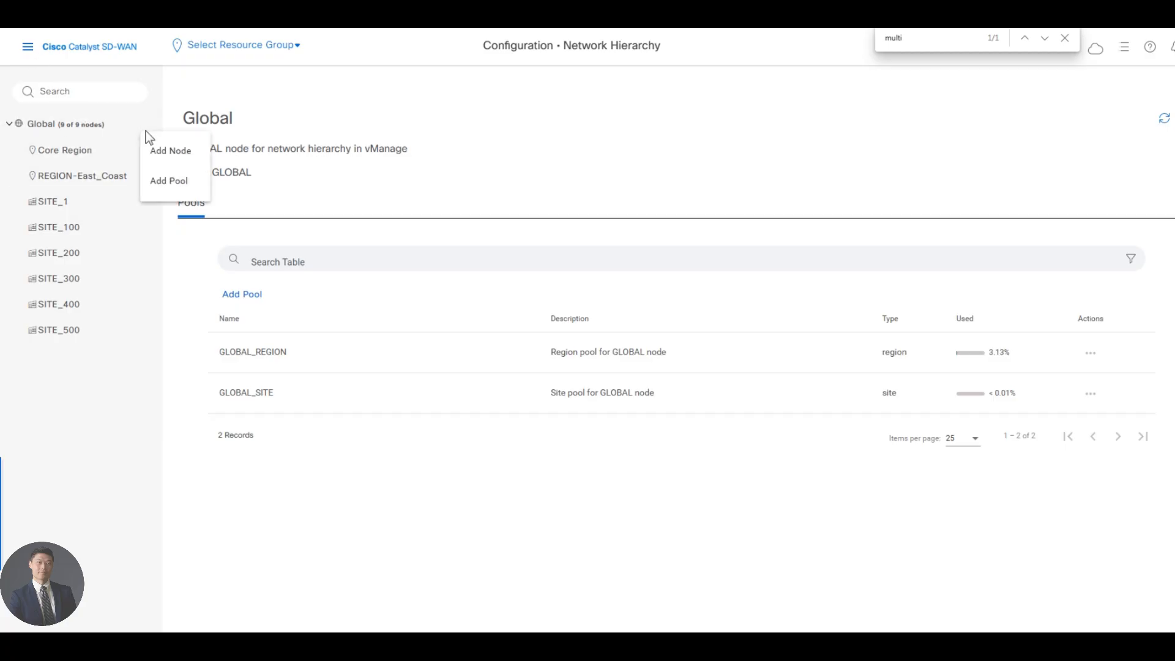
left_click(171, 151)
left_click(463, 274)
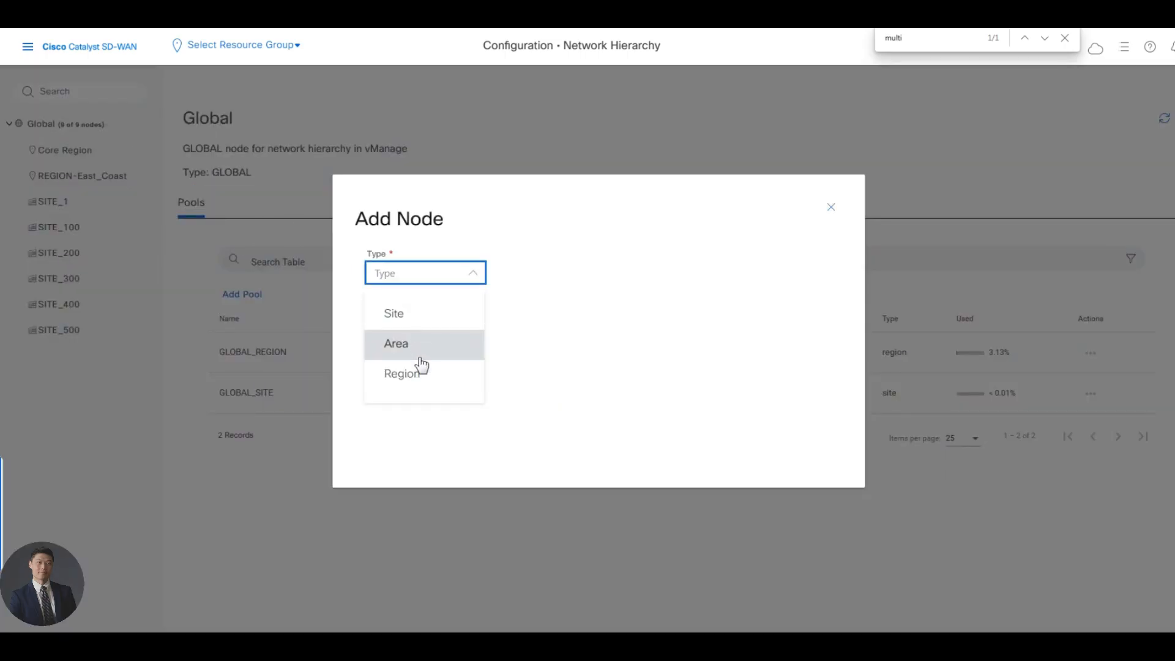
left_click(422, 375)
left_click(483, 297)
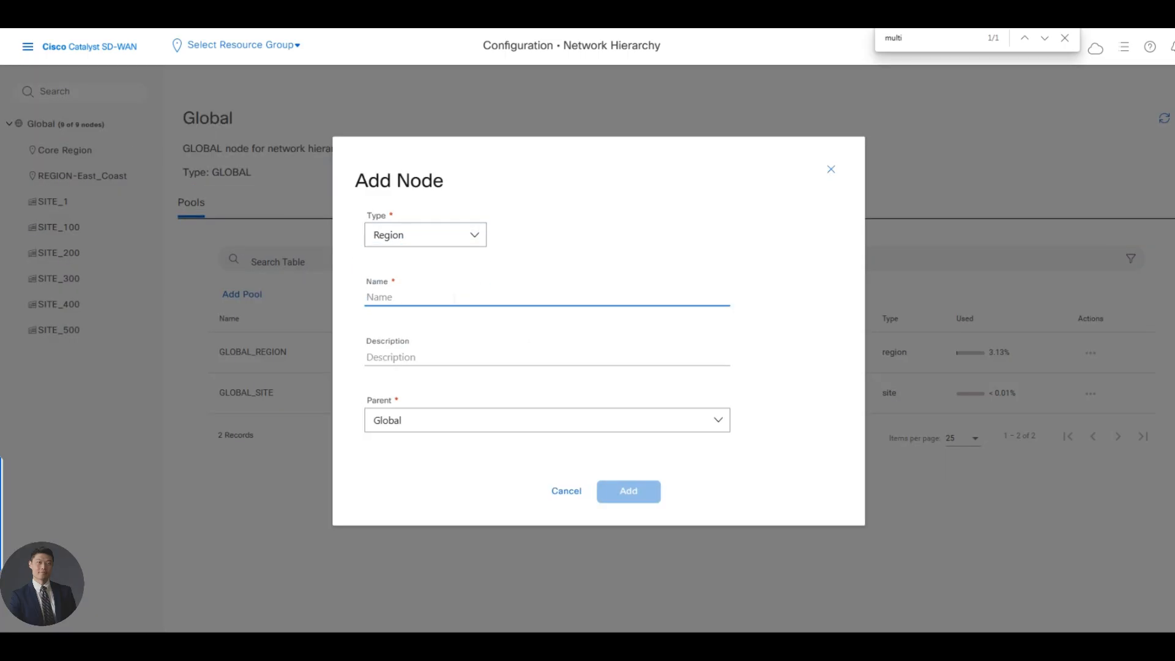
type("REGION-")
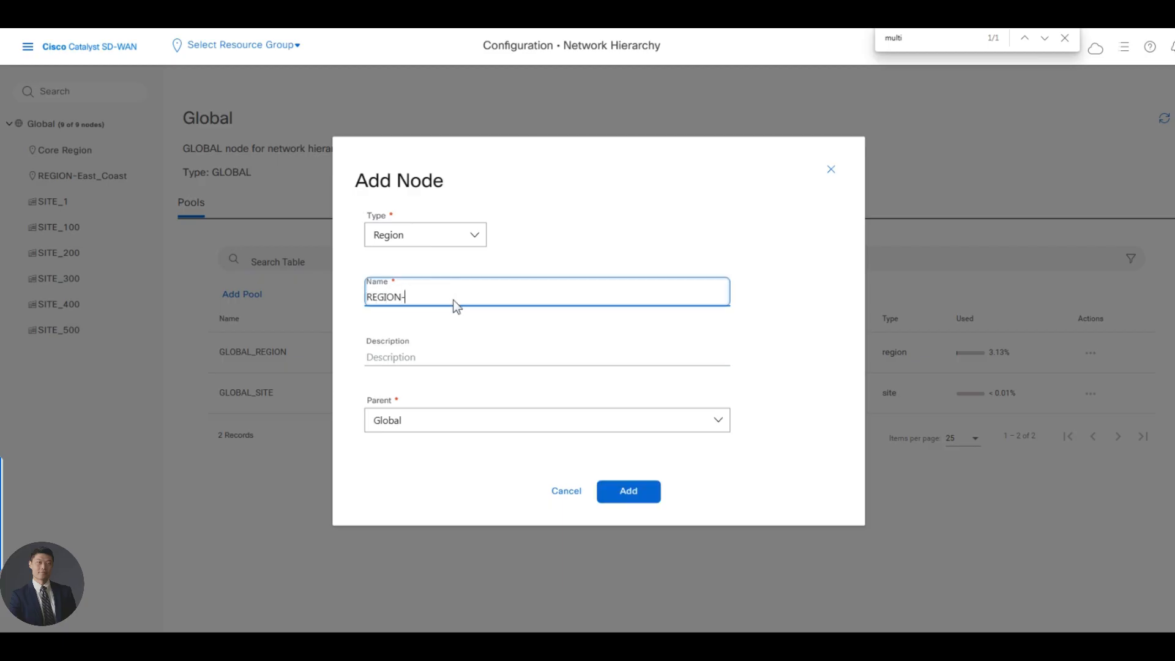
type("West-Coast")
left_click(631, 499)
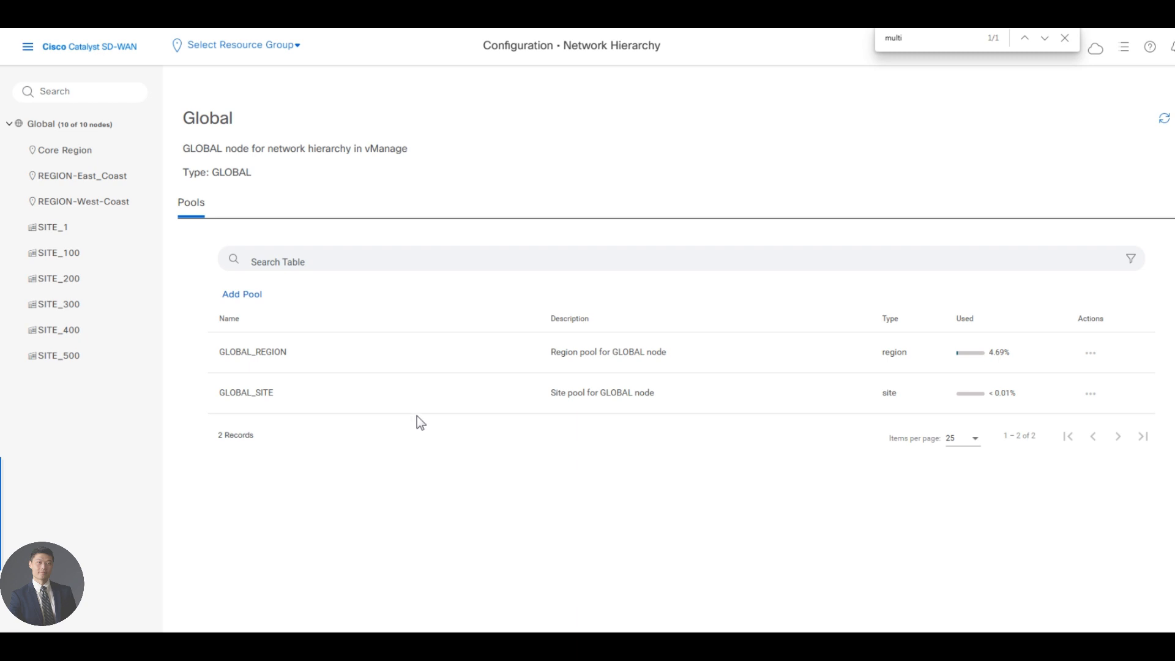
Open the vSmart_MRF_system feature template for editing from the configuration templates
left_click(29, 49)
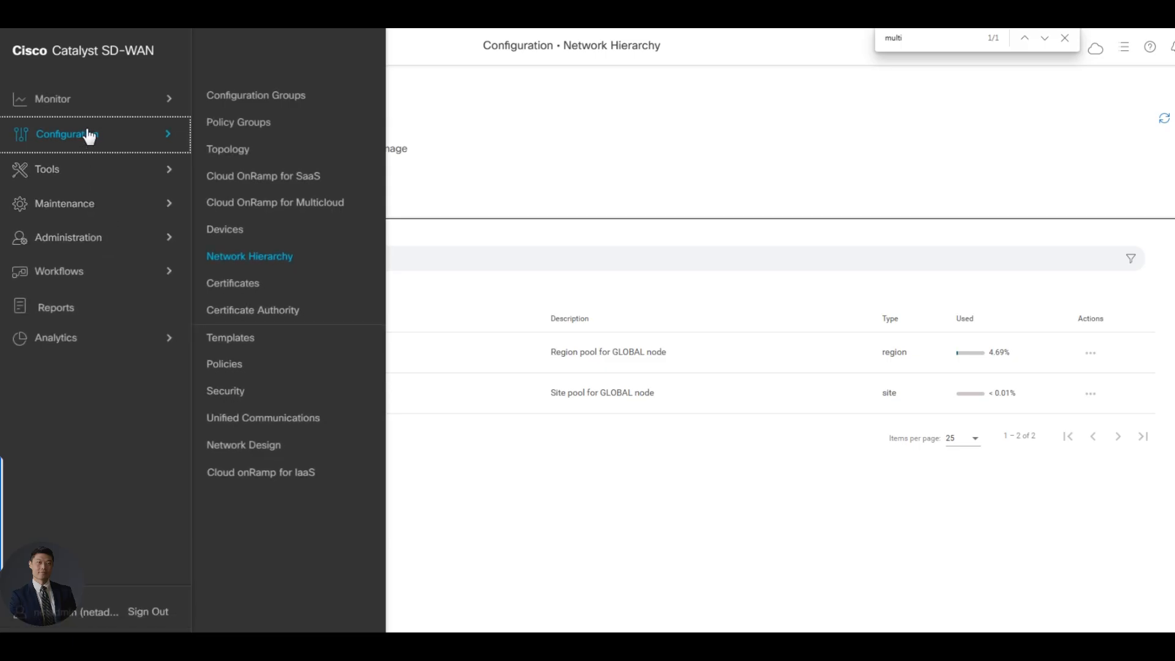
left_click(239, 338)
left_click(640, 87)
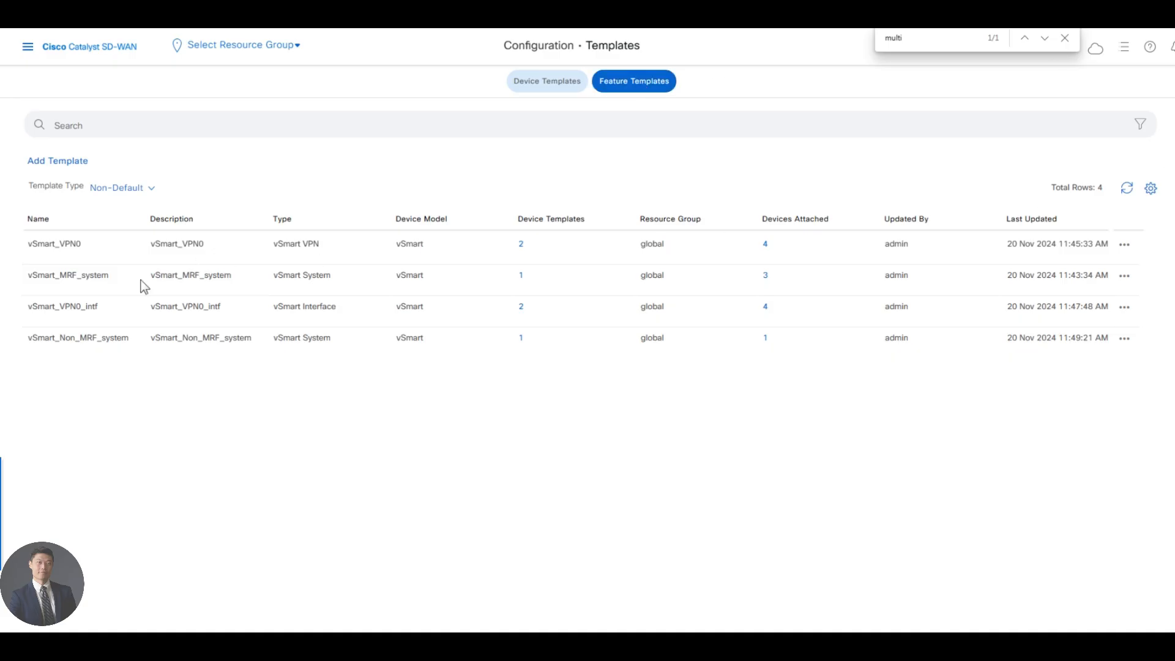
left_click(1125, 276)
left_click(1111, 319)
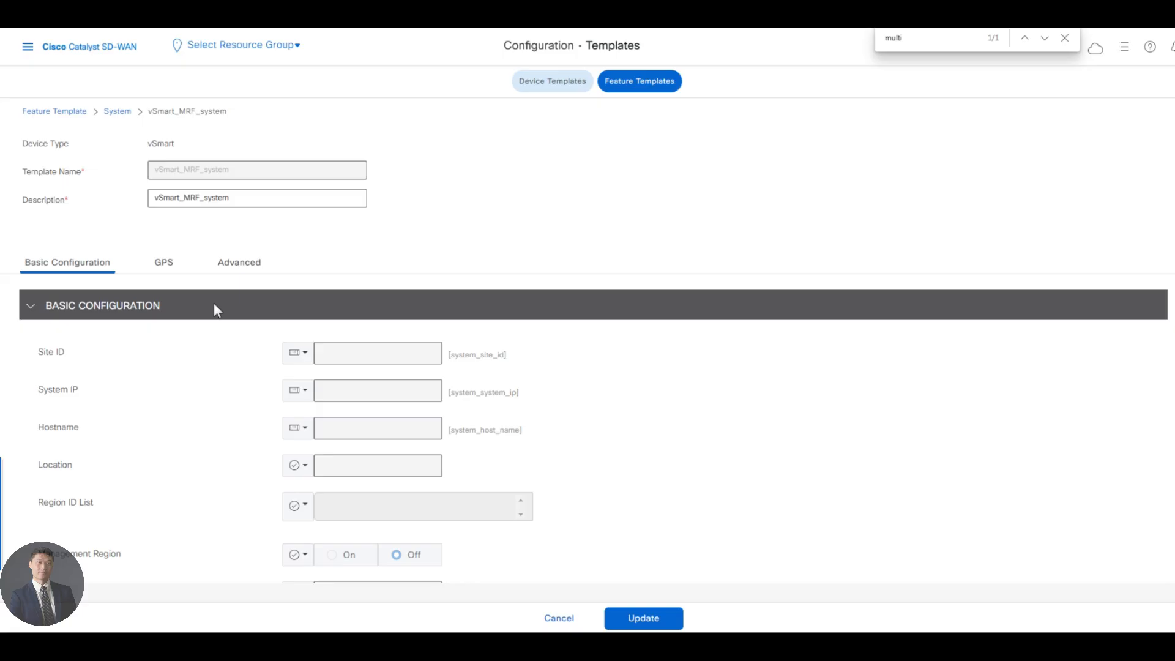
Set the Region ID List in the vSmart_MRF_system basic configuration to Device Specific, keeping the suggested key
left_click(302, 514)
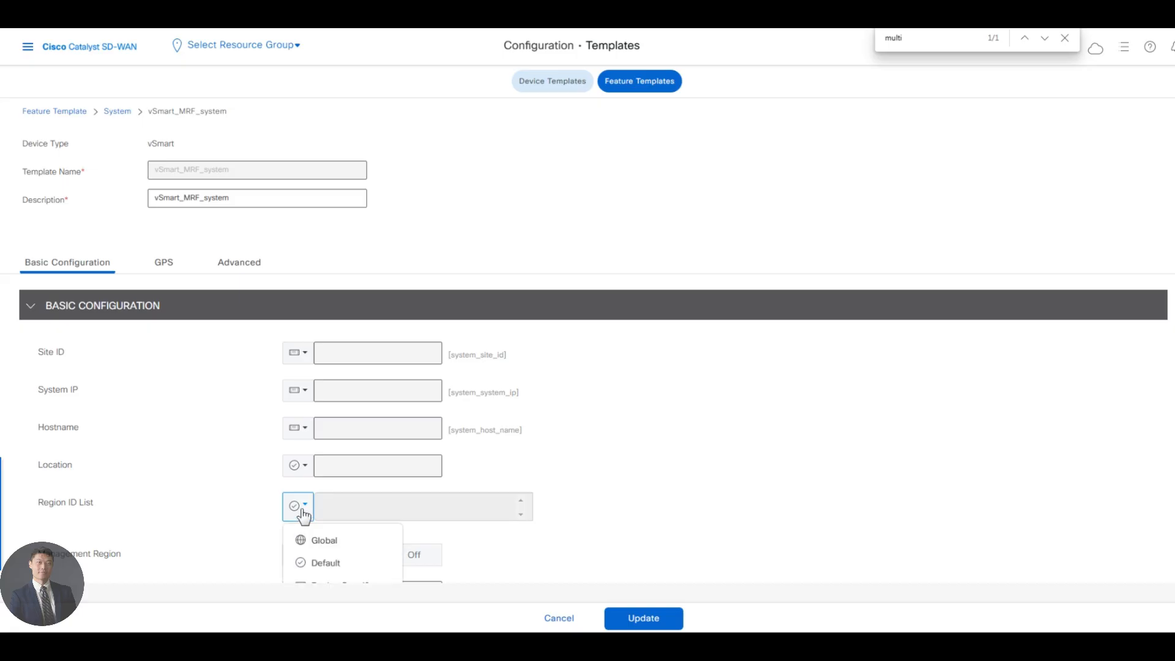
scroll(484, 501, "down", 2)
mouse_move(342, 464)
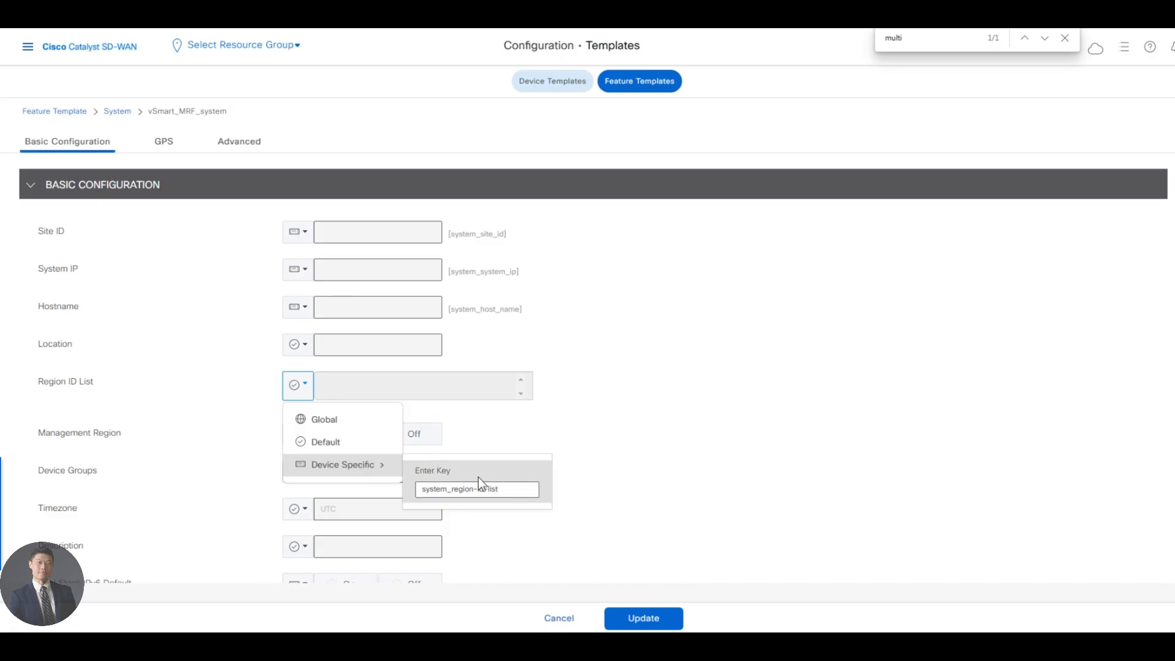
left_click(479, 488)
left_click(499, 489)
left_click(601, 480)
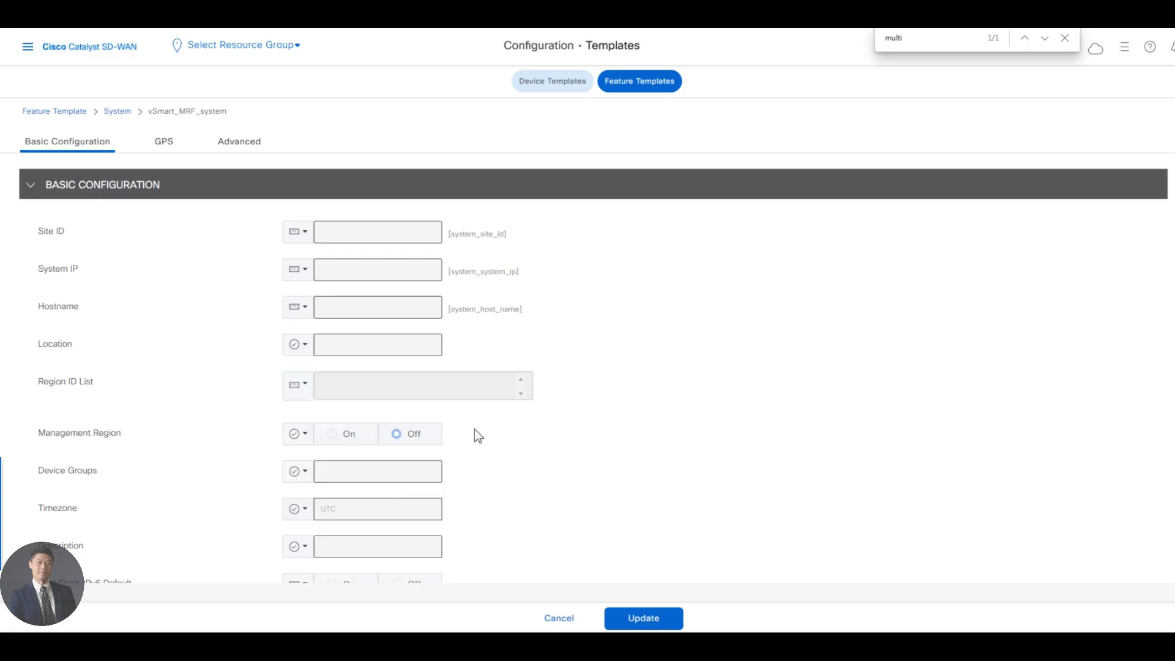
left_click(306, 387)
left_click(351, 464)
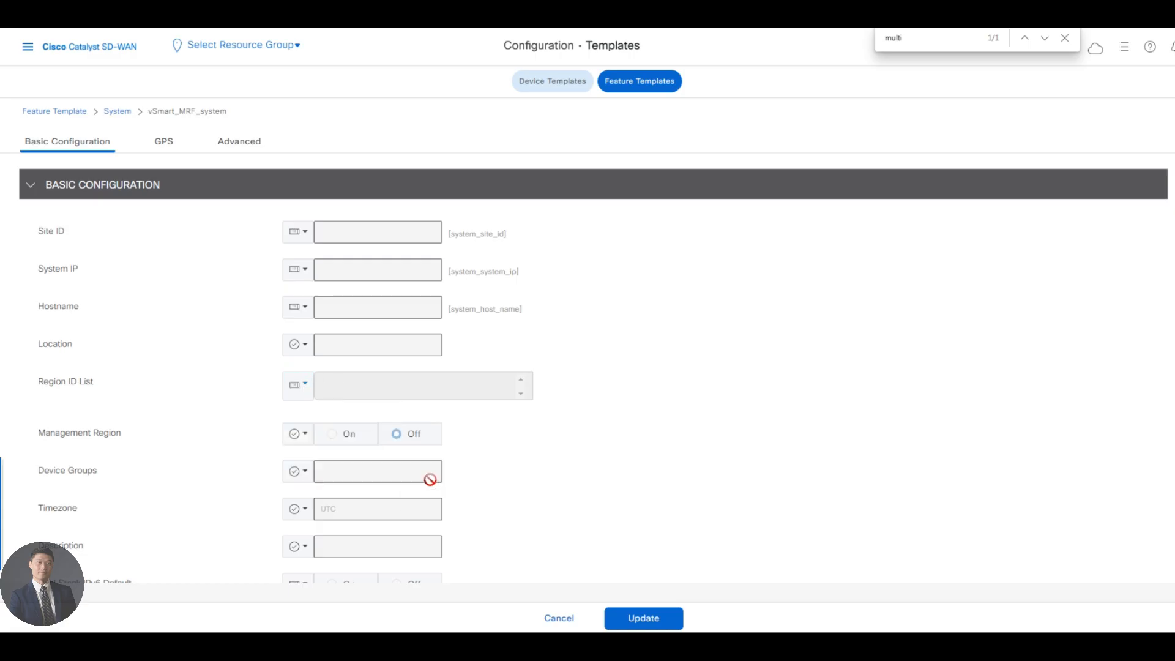
Try to set the Region ID List to Device Specific with the key system_region-id-list in the vSmart_MRF_system template
left_click(304, 390)
mouse_move(391, 469)
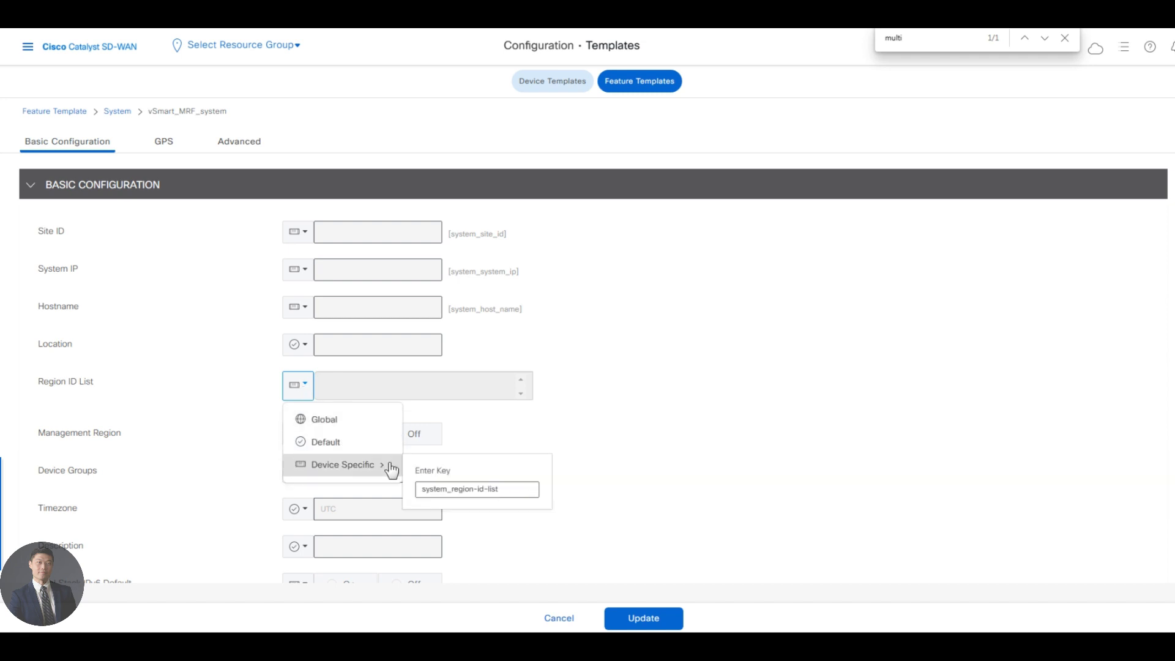
left_click(480, 494)
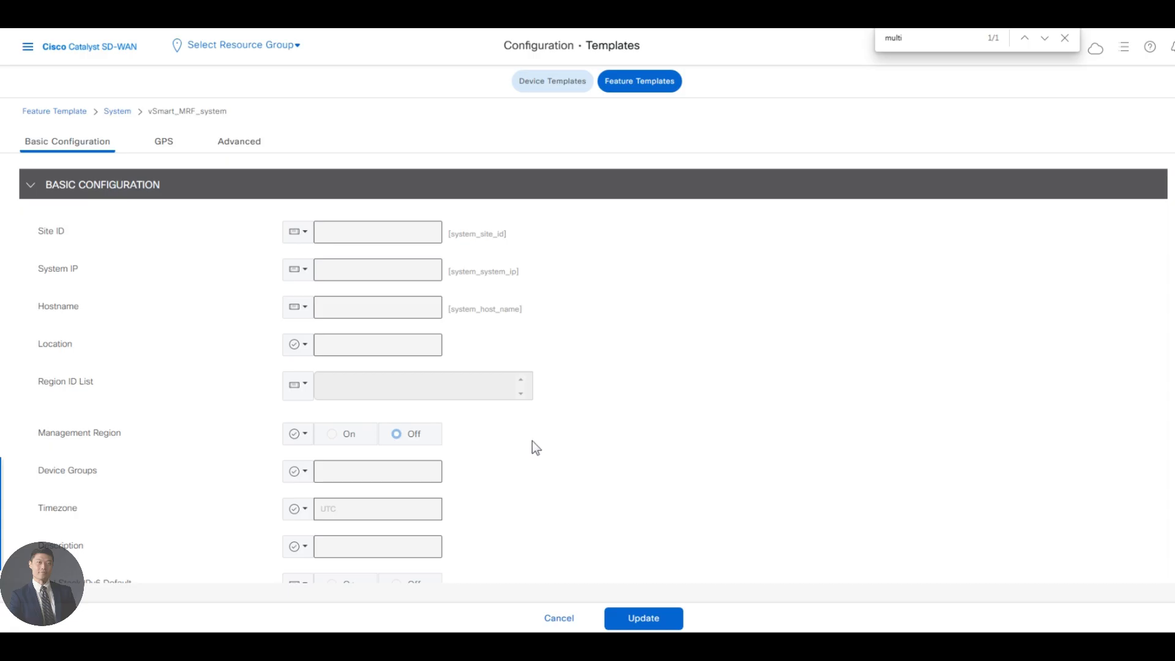
Update the template, proceed to the vSmart-MRF device configuration preview, and return to the device variables table
left_click(639, 618)
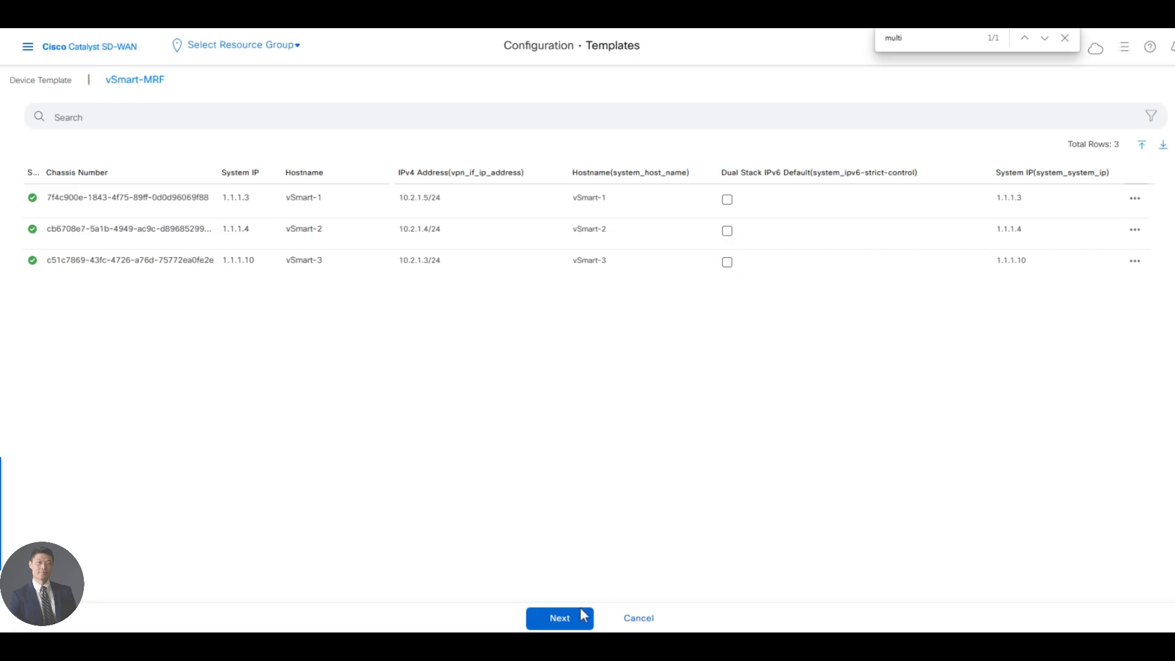
left_click(560, 619)
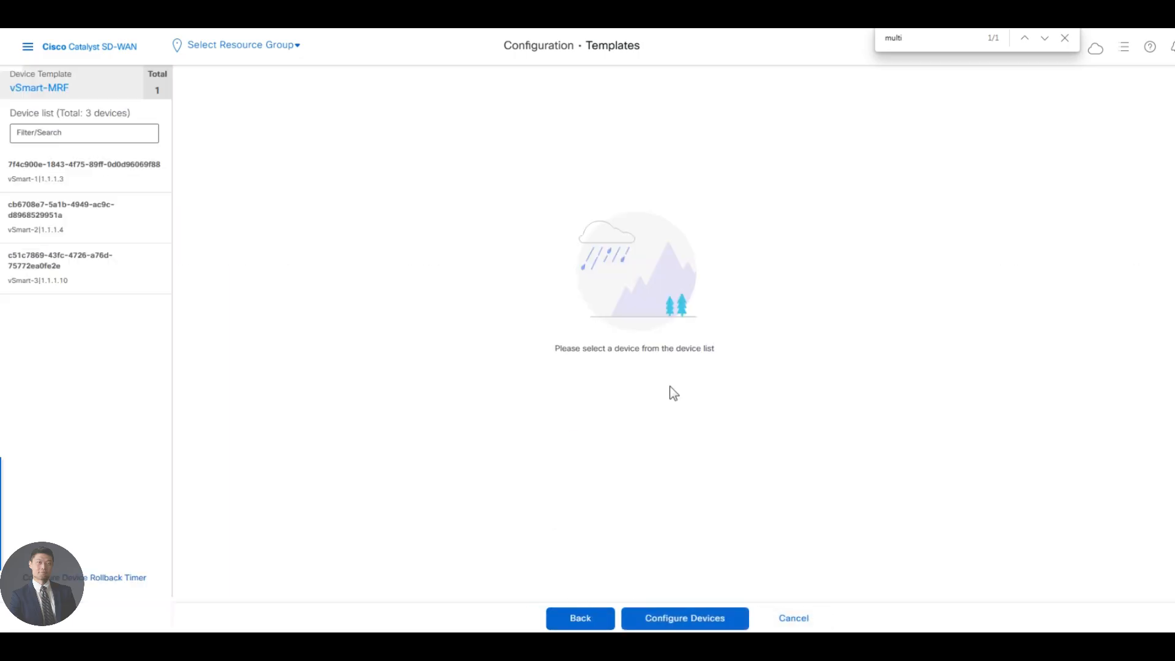
left_click(573, 618)
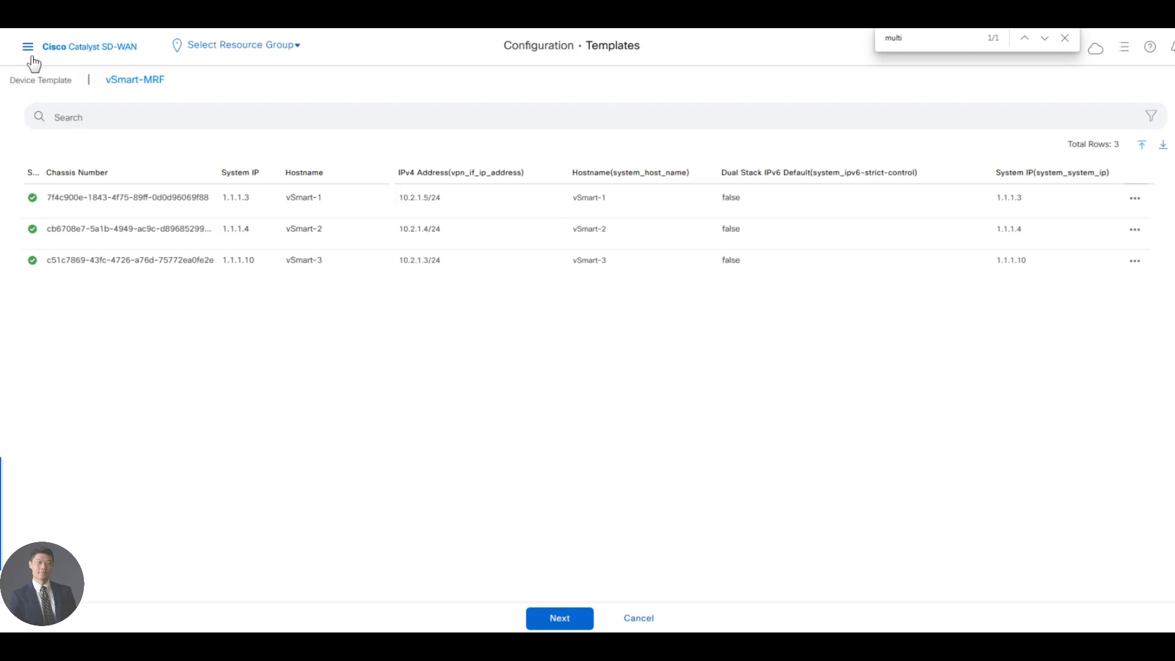
Leave the device variables table and open the vSmart_MRF_system feature template for editing
left_click(27, 46)
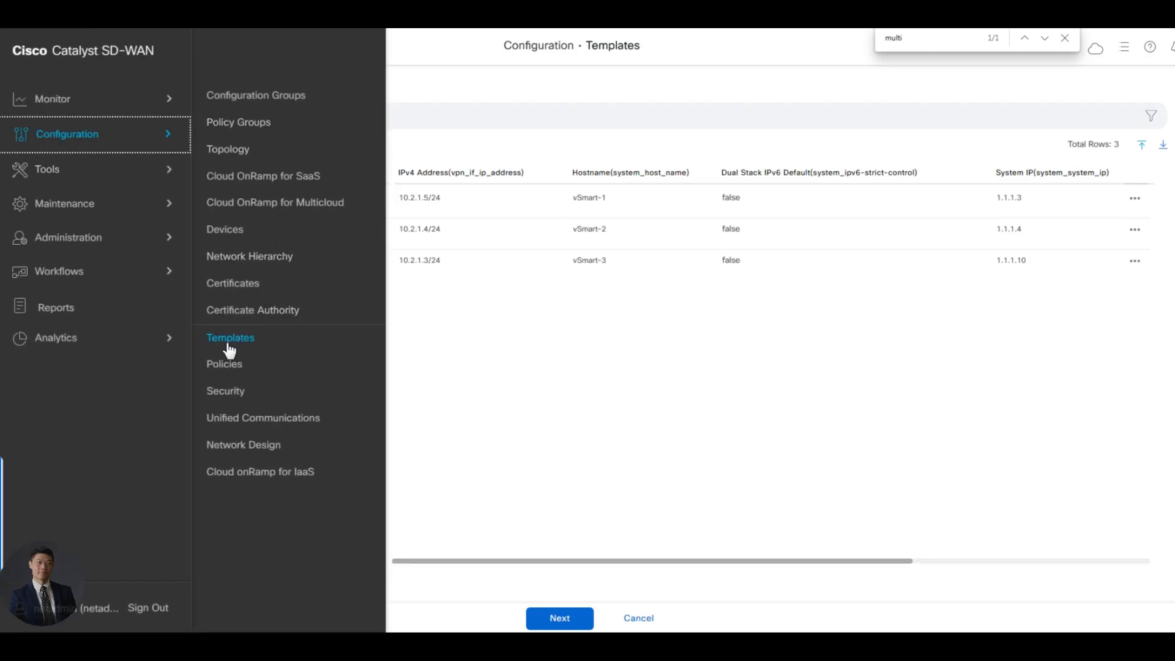
left_click(231, 338)
left_click(657, 88)
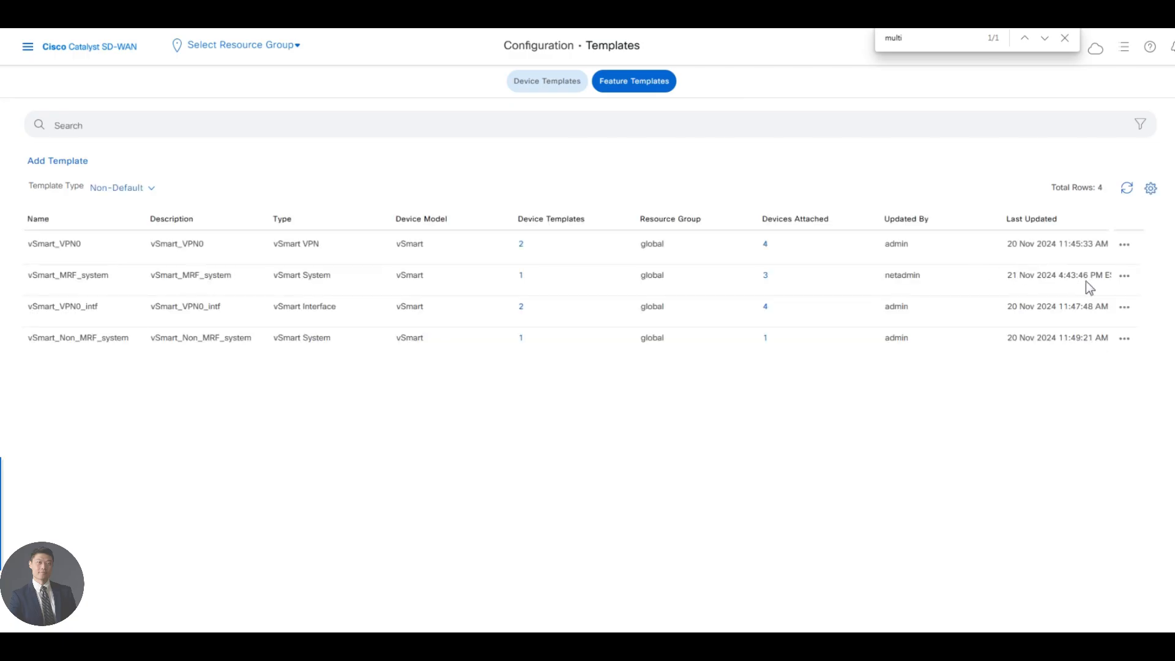
left_click(1124, 275)
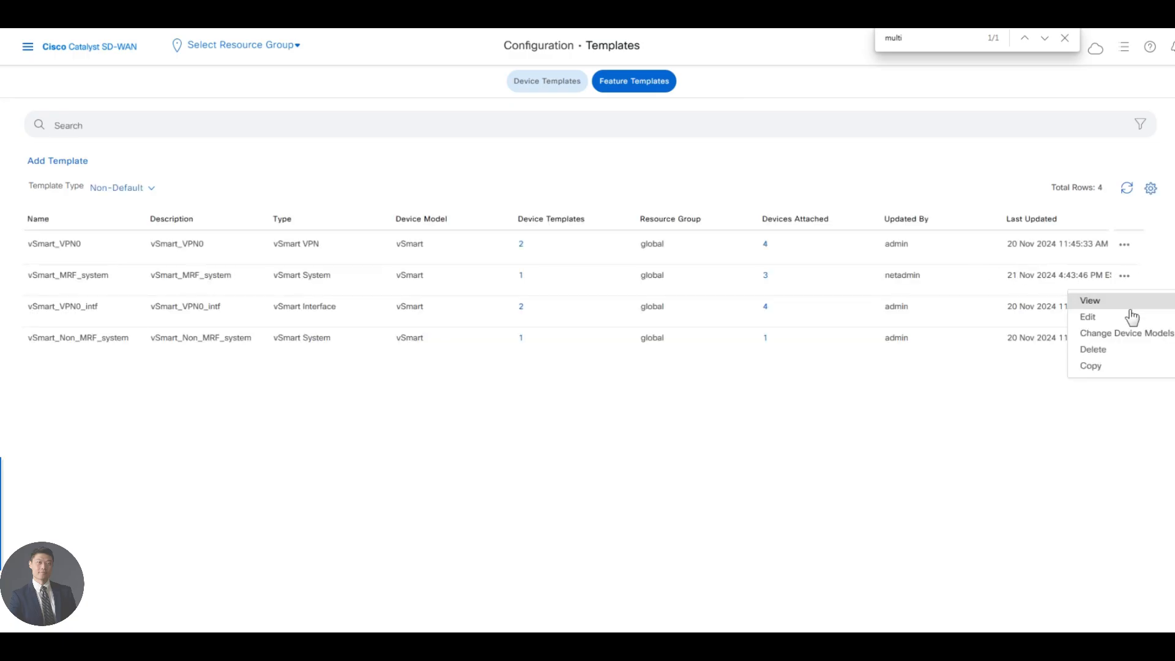
left_click(1109, 317)
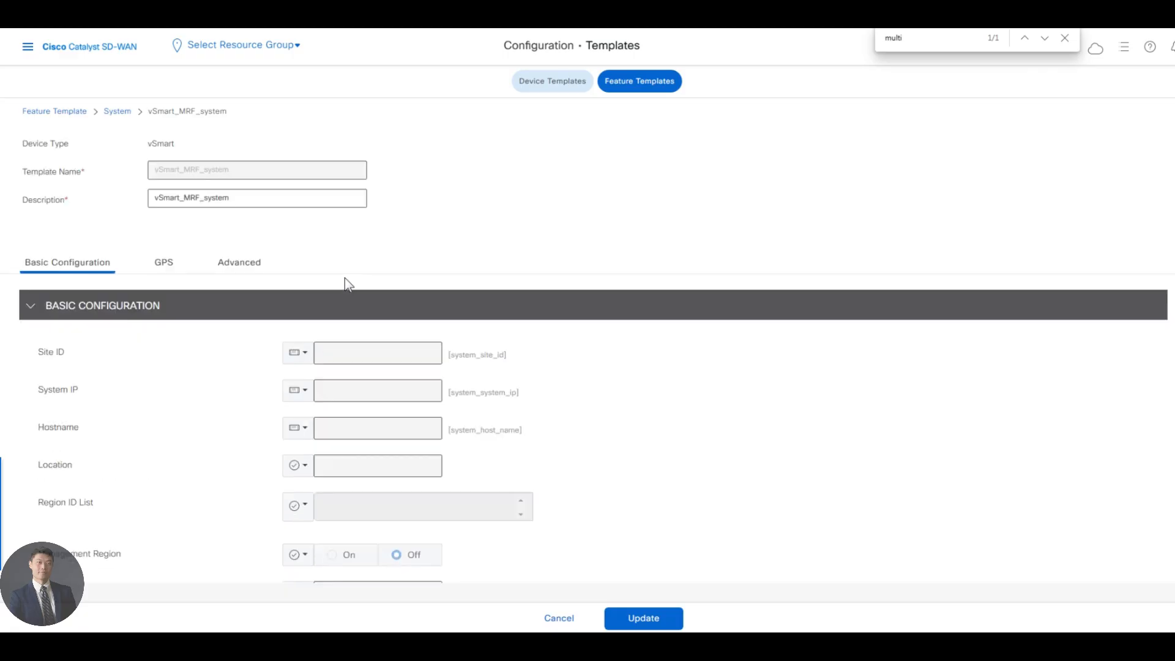
Try to set the Region ID List to Device Specific with the suggested key and update the template
scroll(468, 383, "down", 2)
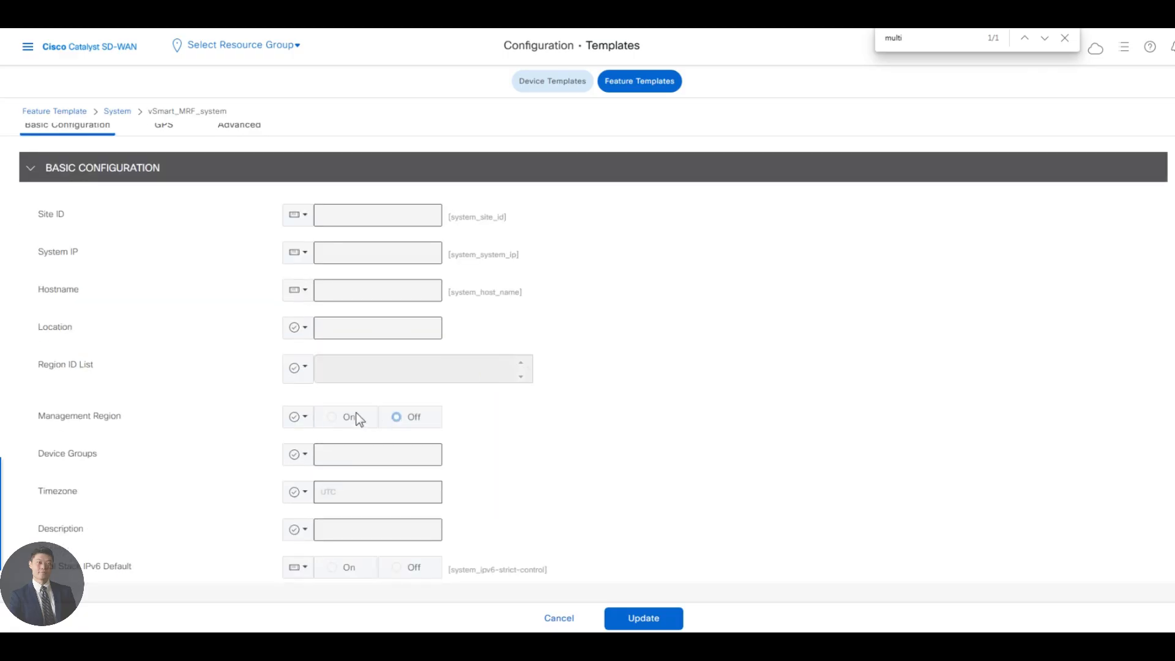
left_click(303, 379)
mouse_move(328, 451)
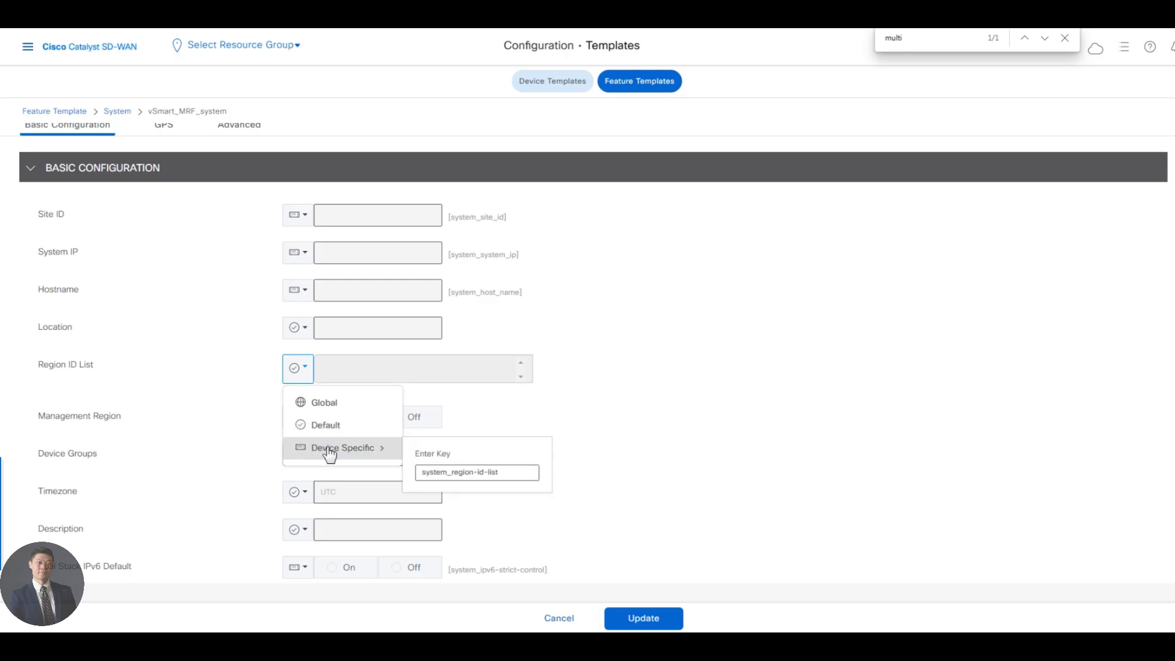
left_click(375, 452)
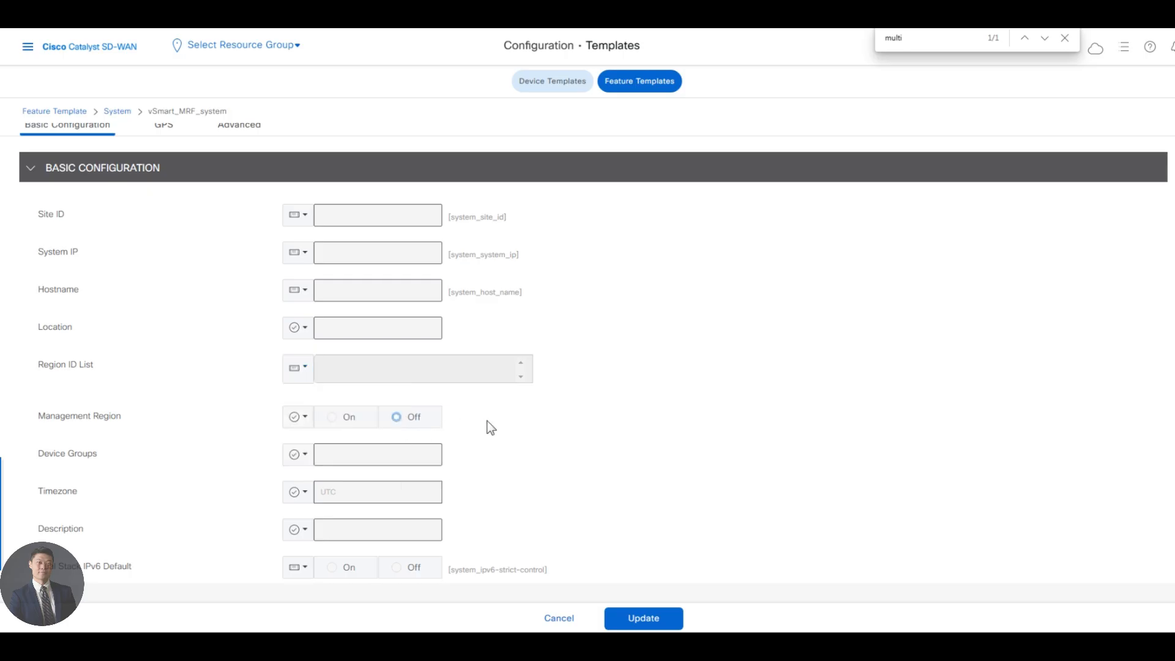
left_click(642, 617)
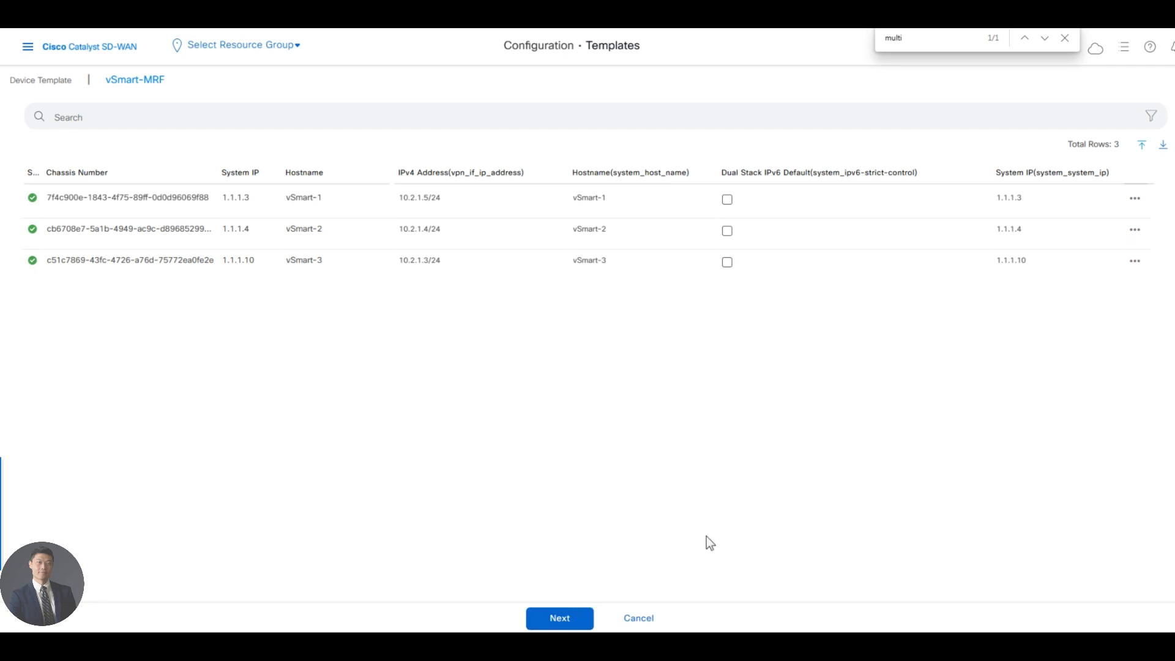
Cancel the vSmart-MRF device update and reopen the vSmart_MRF_system feature template for editing
left_click(632, 618)
left_click(687, 392)
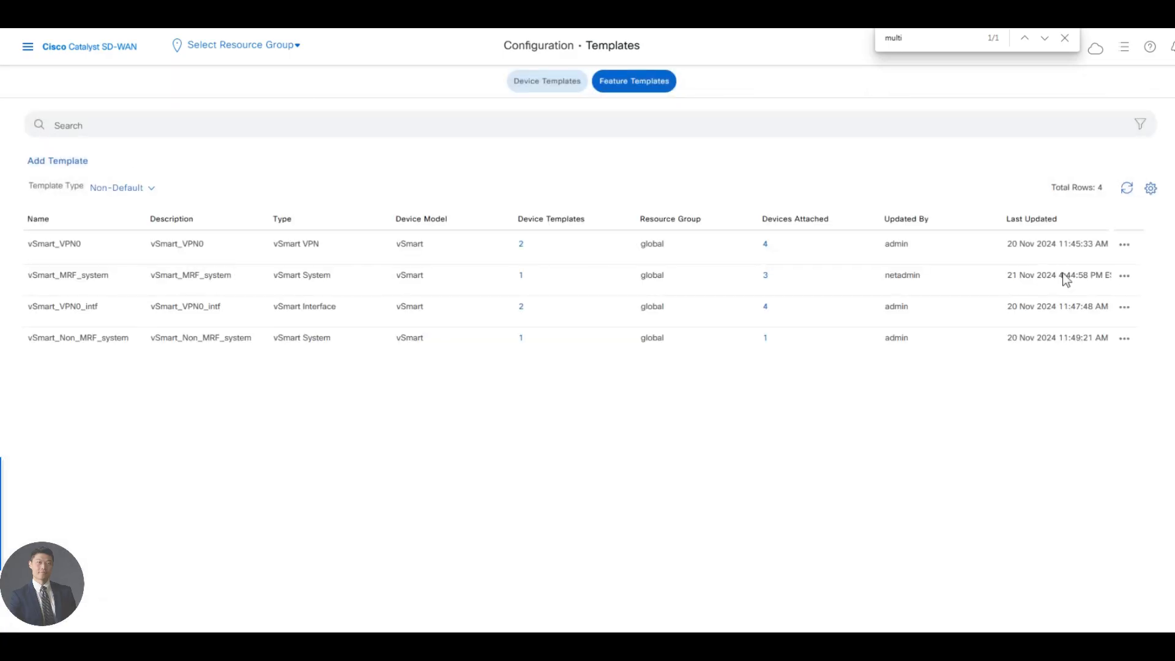
left_click(1125, 278)
left_click(1105, 316)
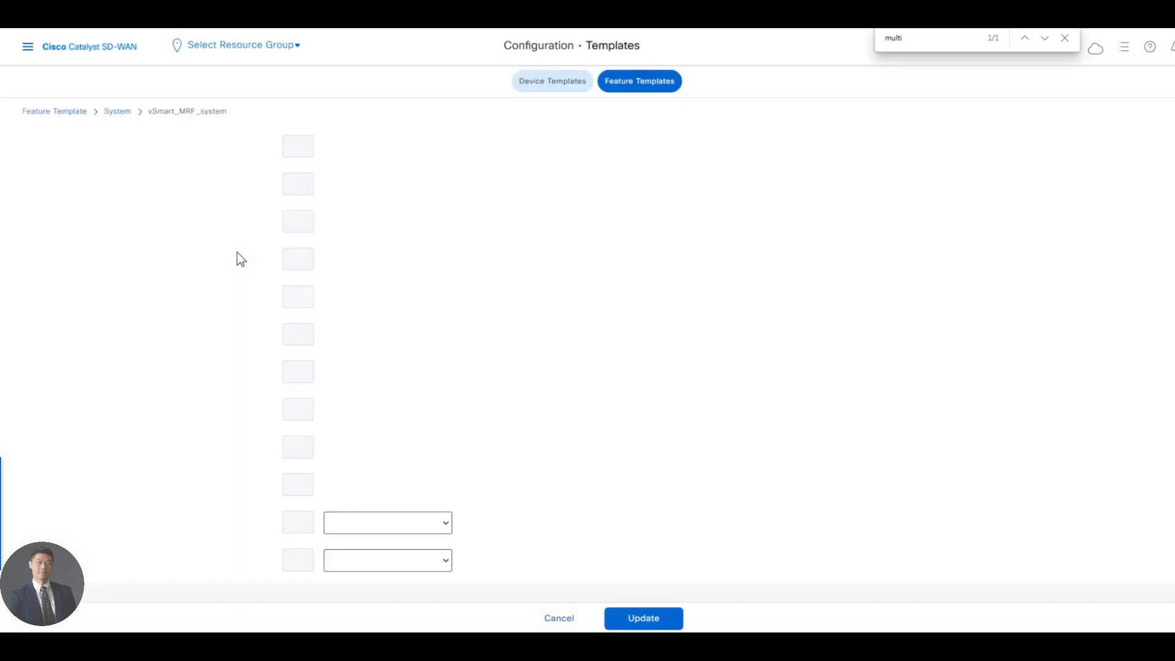
Try to make the Region ID List Device Specific by re-entering system_region-id-list as its key
scroll(331, 285, "up", 10)
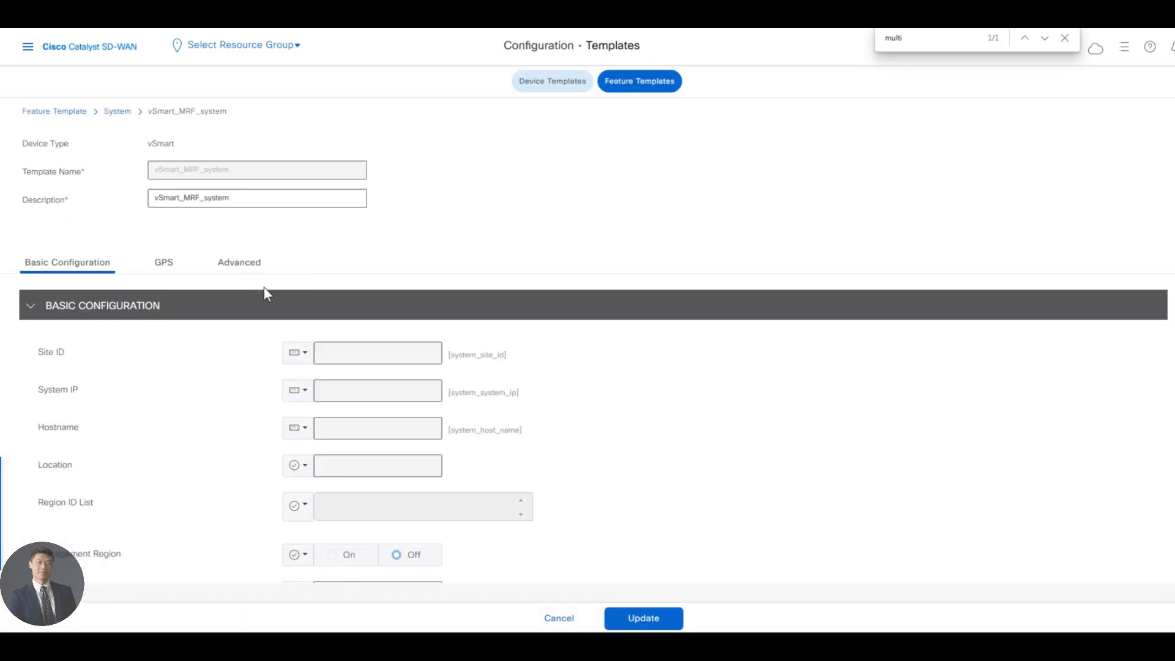
scroll(226, 483, "down", 1)
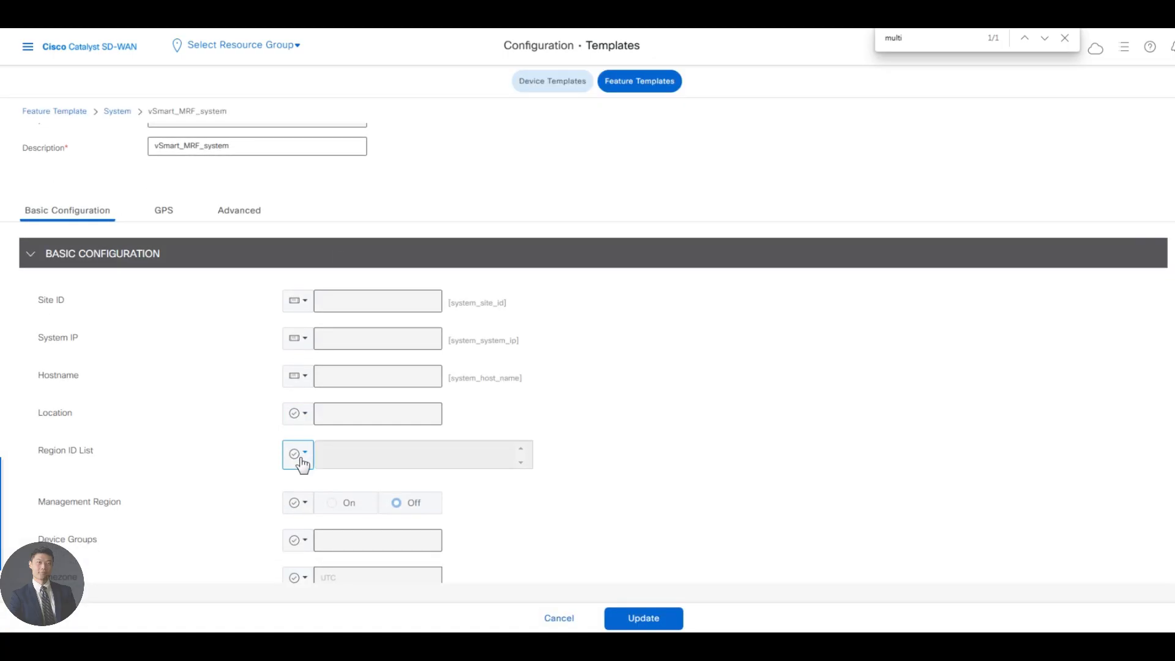
left_click(302, 463)
left_click(343, 535)
triple_click(480, 559)
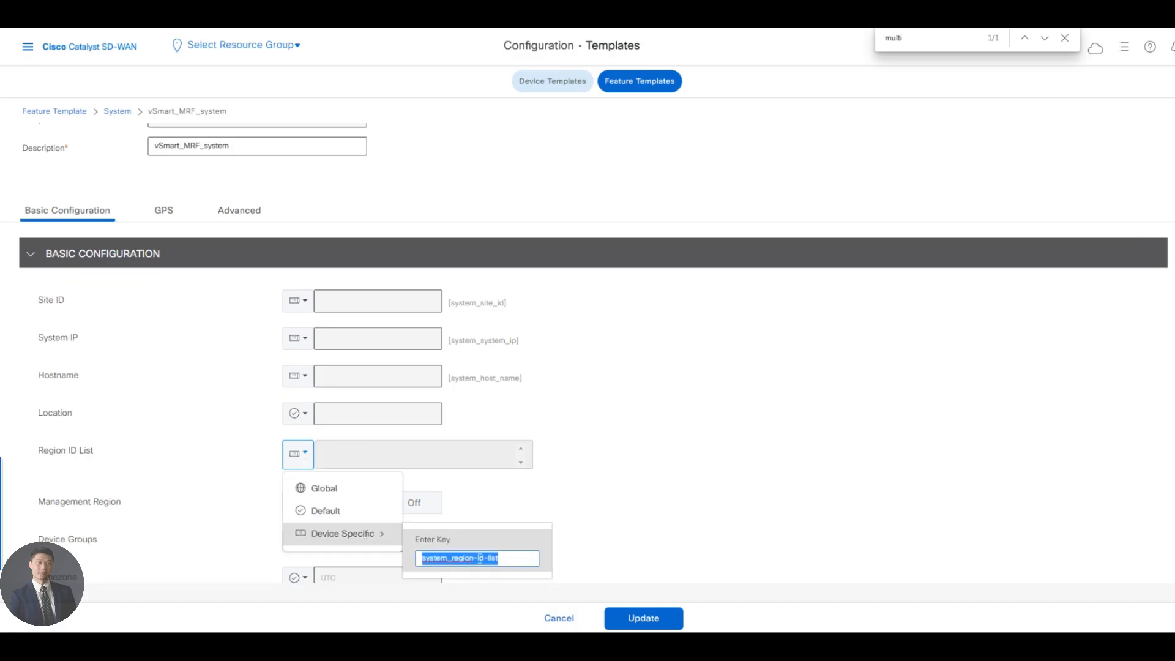
type("system_region-id-")
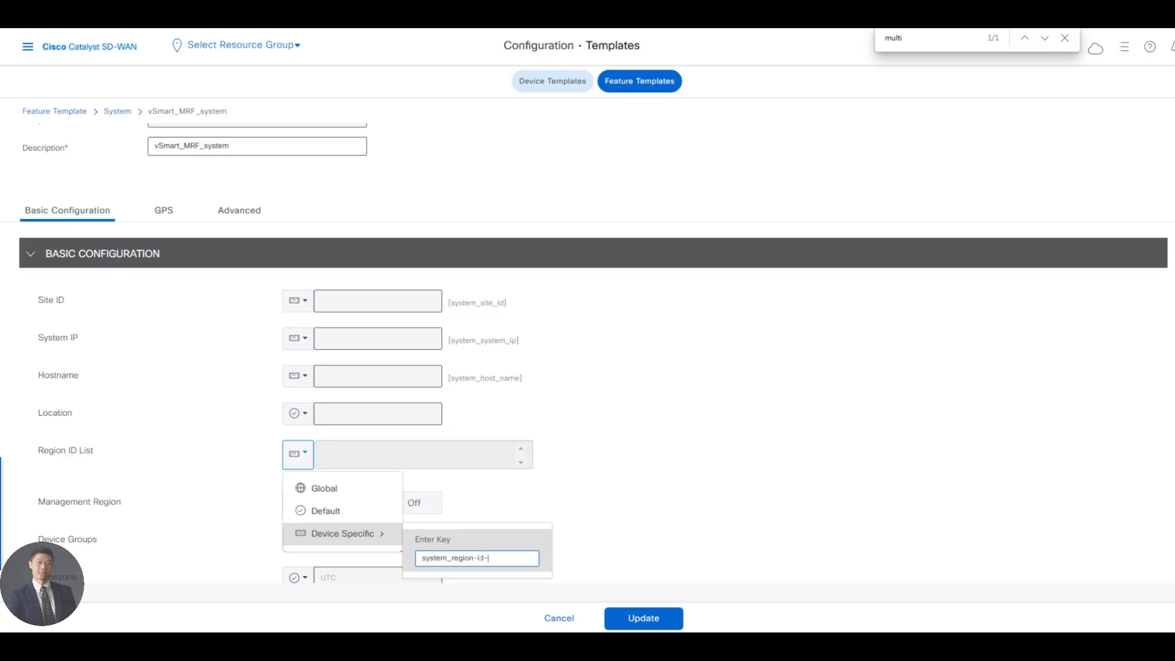
type("list")
mouse_move(366, 543)
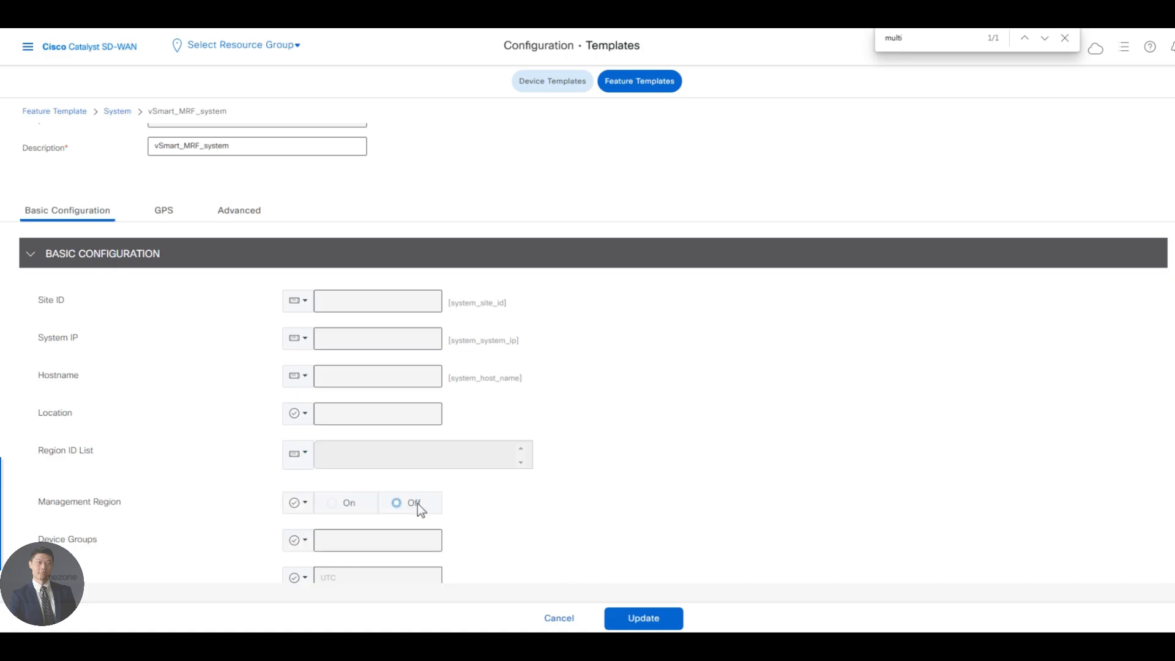
Switch the Region ID List to Default and back to Device Specific, and update the template
scroll(435, 503, "down", 1)
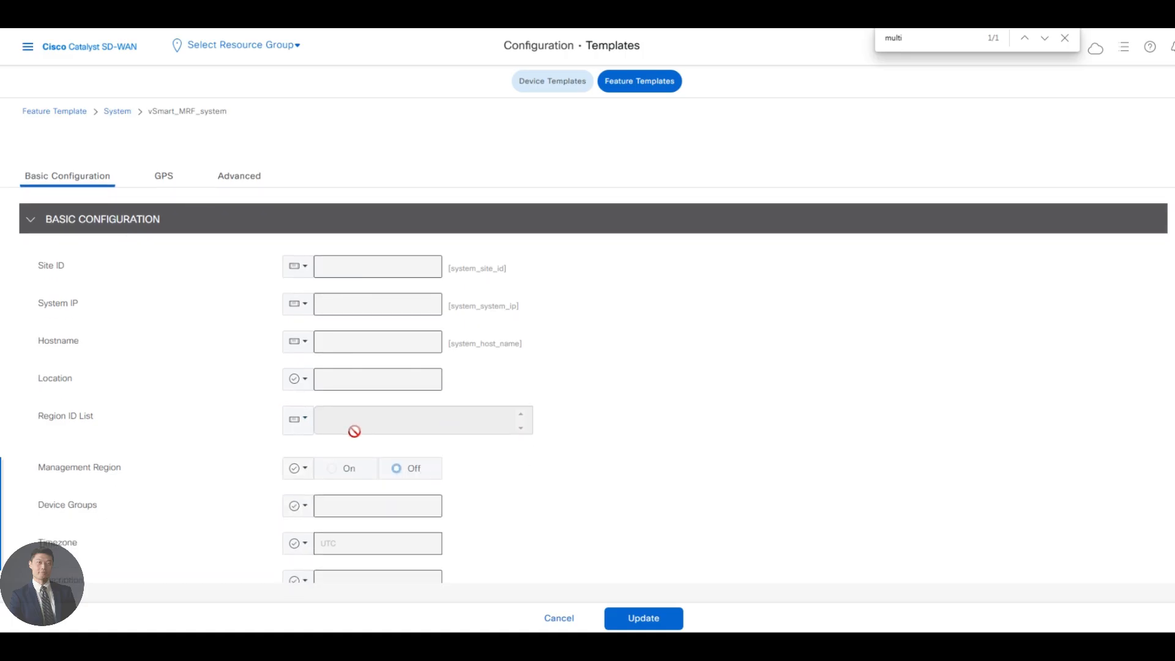
left_click(297, 404)
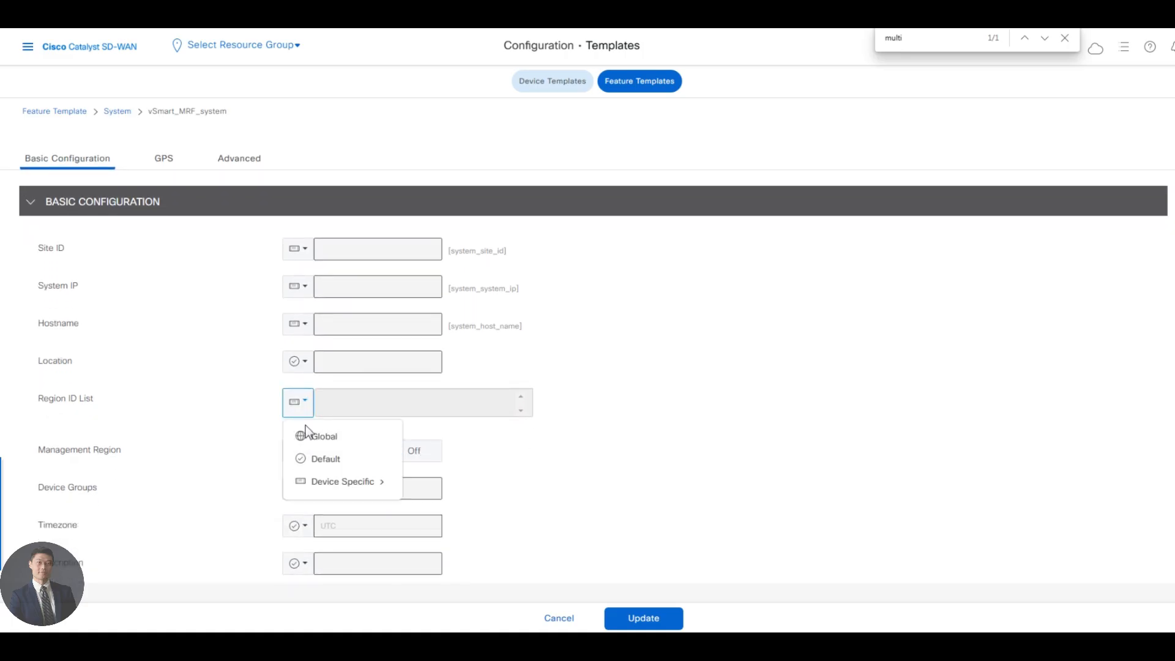
left_click(324, 459)
left_click(298, 403)
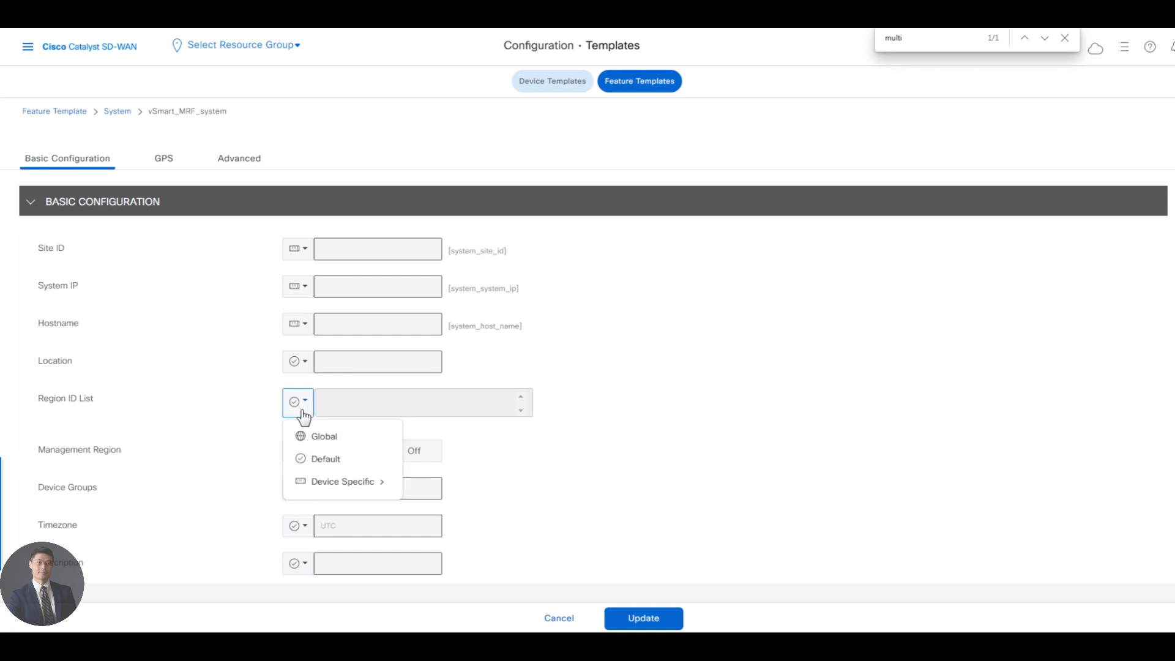
left_click(328, 482)
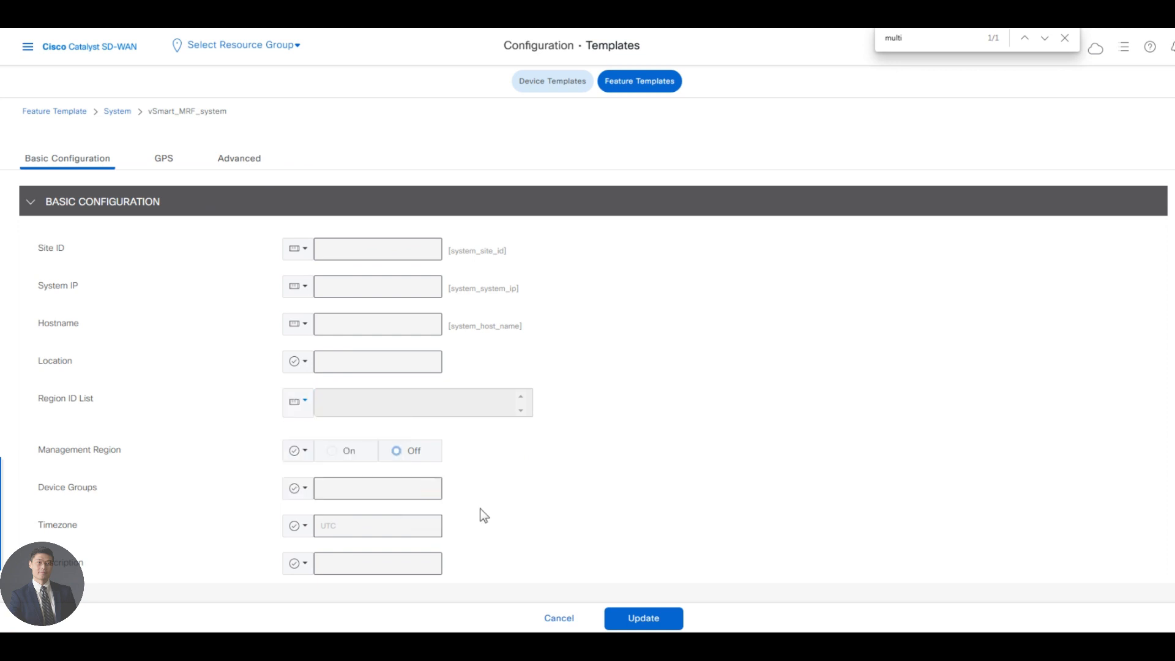
left_click(638, 624)
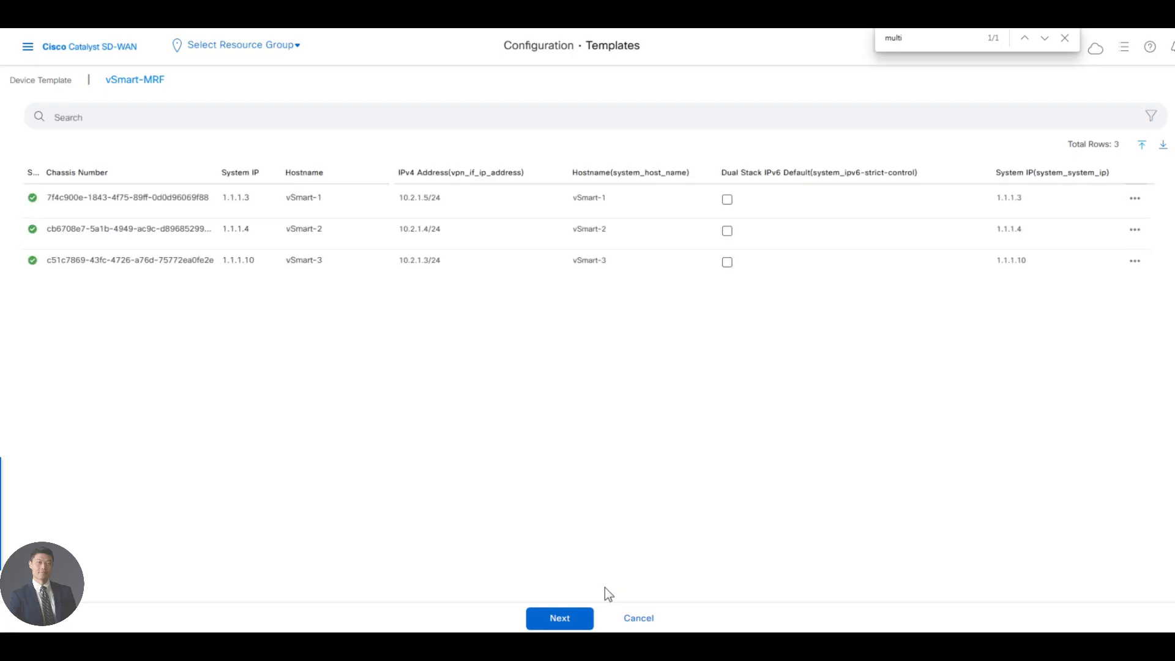
Return from the device variables table to the feature templates and bring up vSmart_MRF_system for editing again
left_click(29, 48)
left_click(242, 339)
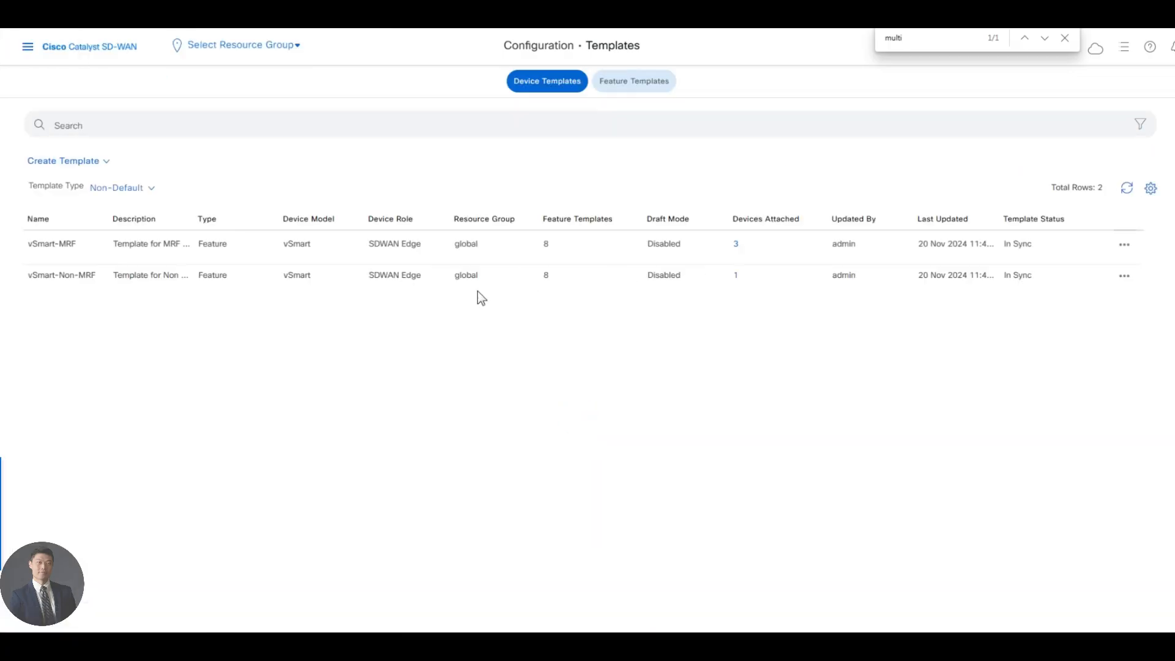
left_click(1126, 192)
left_click(1126, 193)
left_click(634, 86)
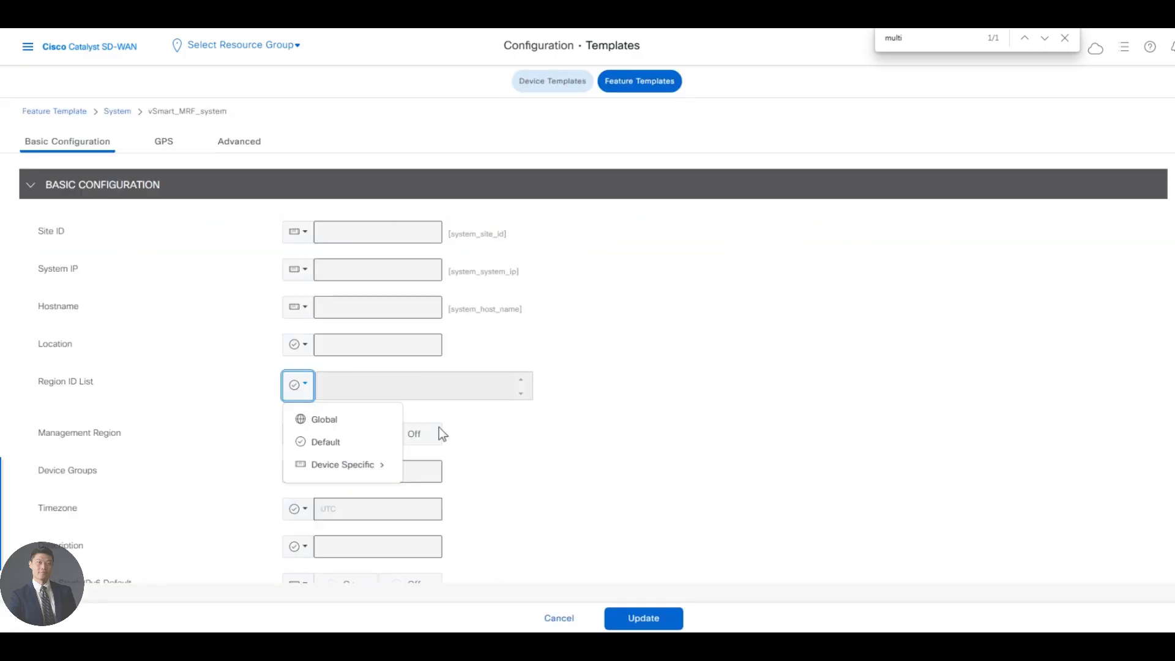
Try to make the Region ID List Device Specific with the key SYSTEM_REGION_ID-LIST and update the template
mouse_move(351, 470)
left_click_drag(499, 489, 399, 479)
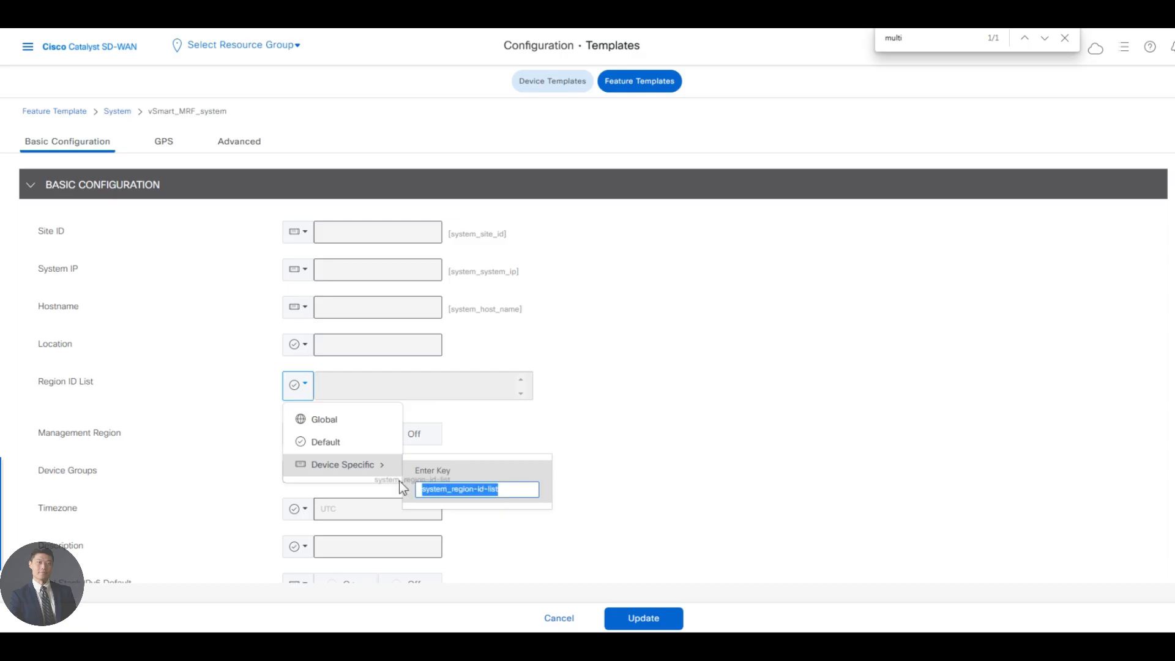
left_click(313, 401)
mouse_move(371, 473)
left_click(470, 490)
type("SYSTEM")
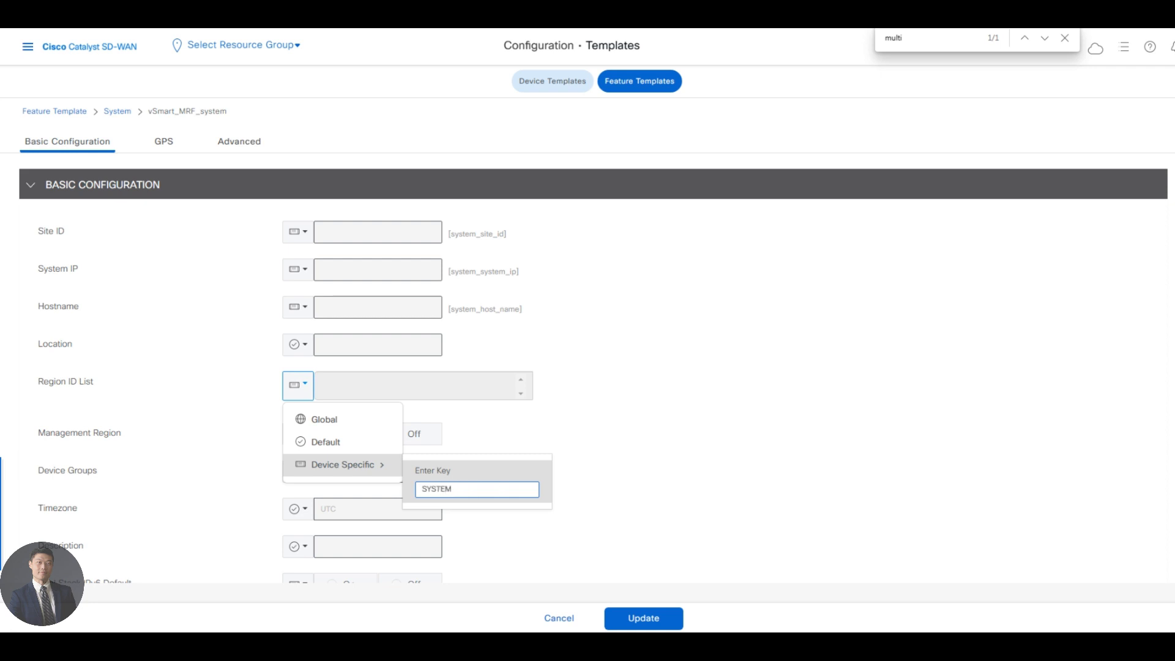
type("_REGION_ID-LIST")
key("Return")
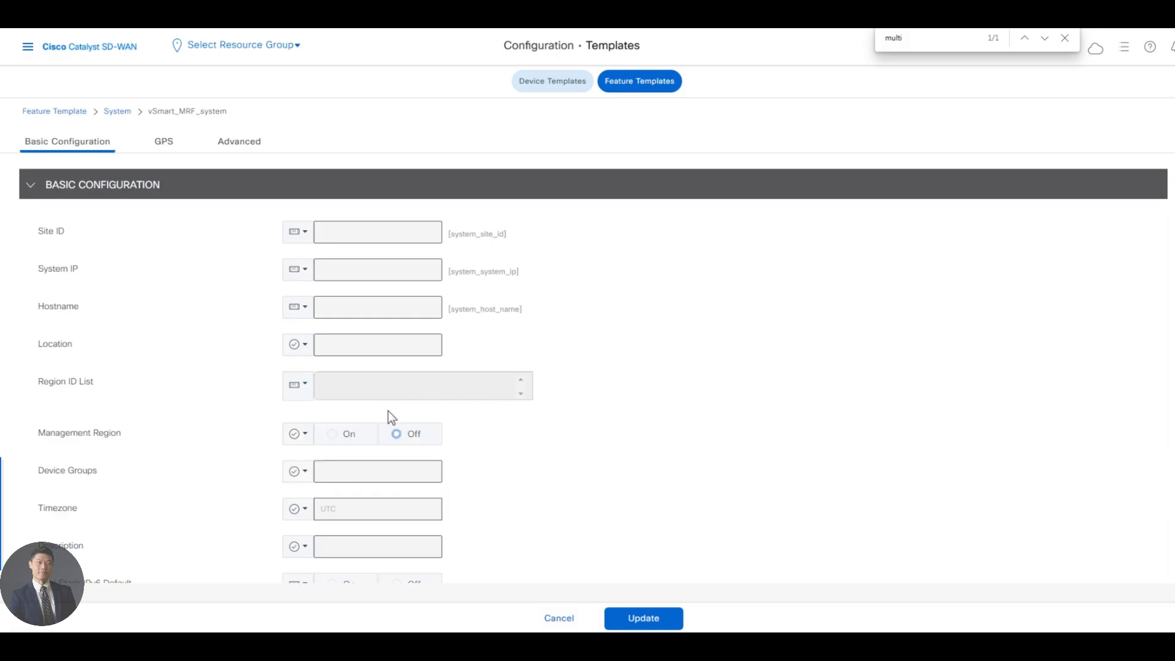
left_click(636, 620)
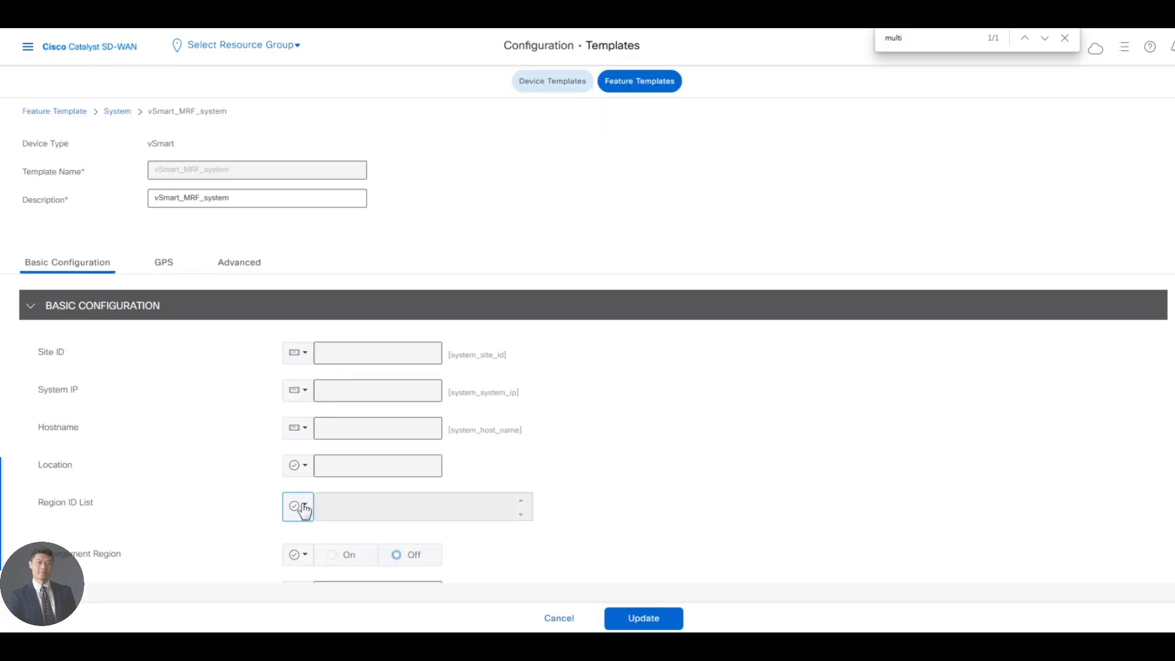
Make the Region ID List Device Specific with the key system_region-id-list
left_click(300, 505)
left_click(344, 567)
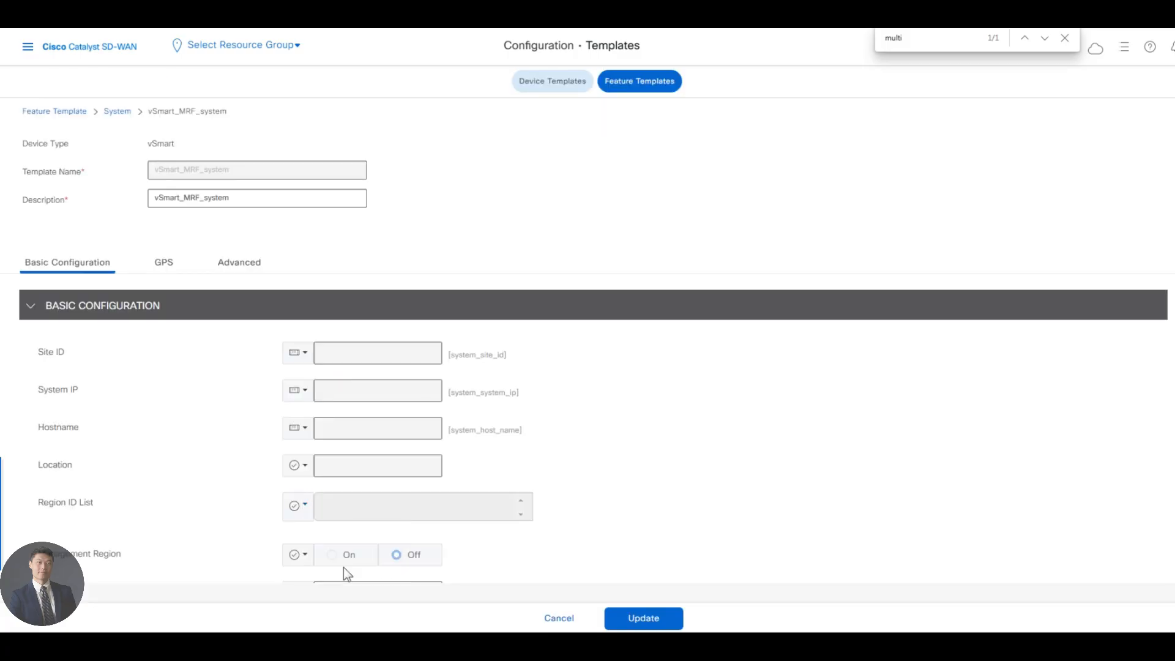
left_click(303, 514)
scroll(369, 412, "down", 4)
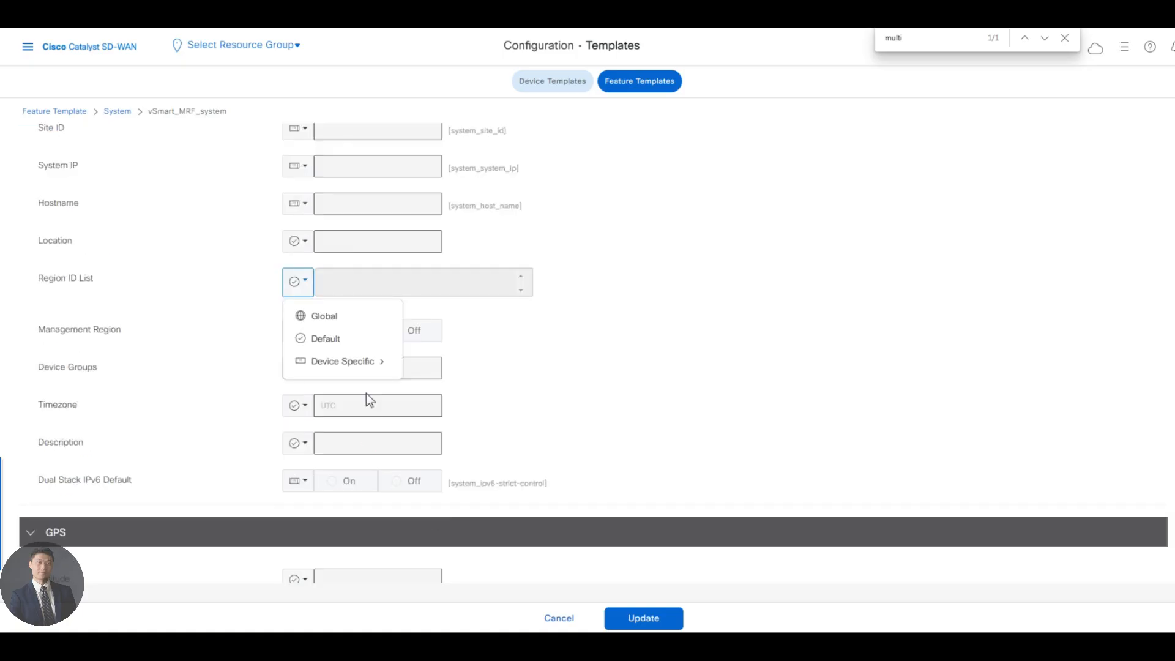
mouse_move(359, 370)
left_click(475, 385)
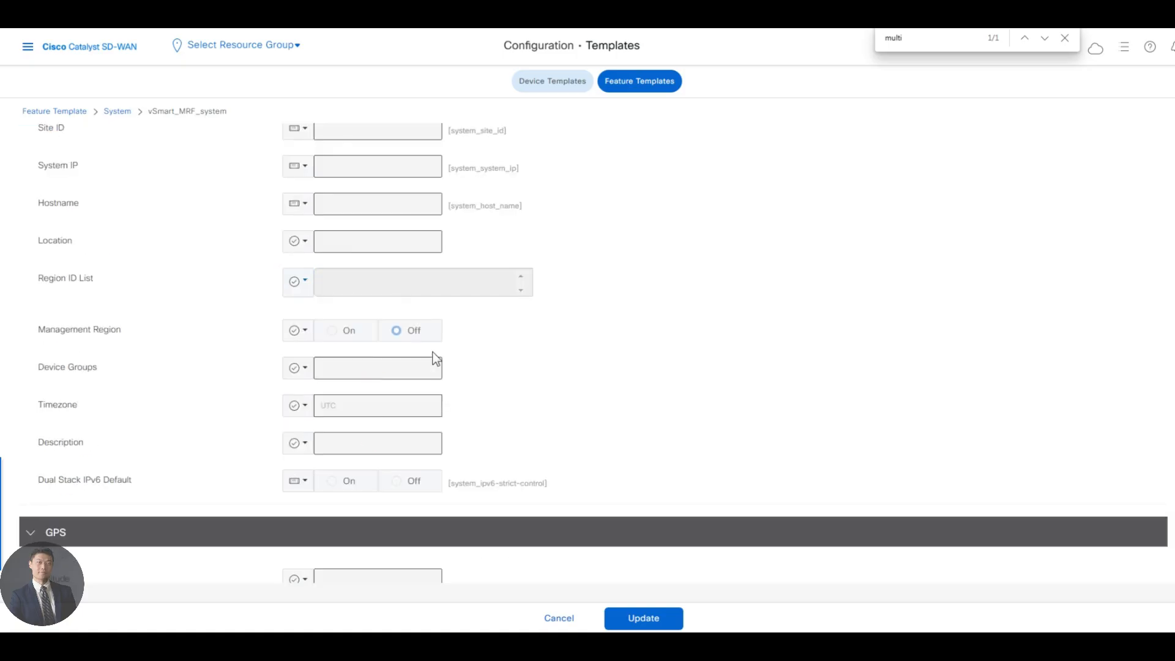
left_click(301, 288)
mouse_move(382, 361)
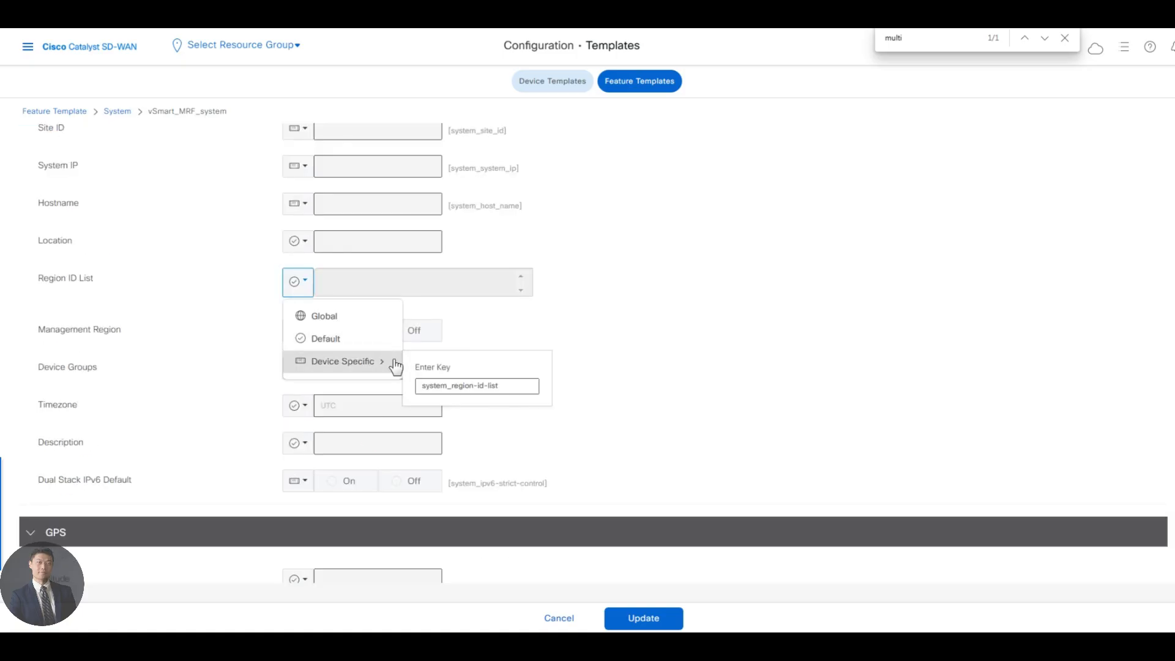
triple_click(497, 386)
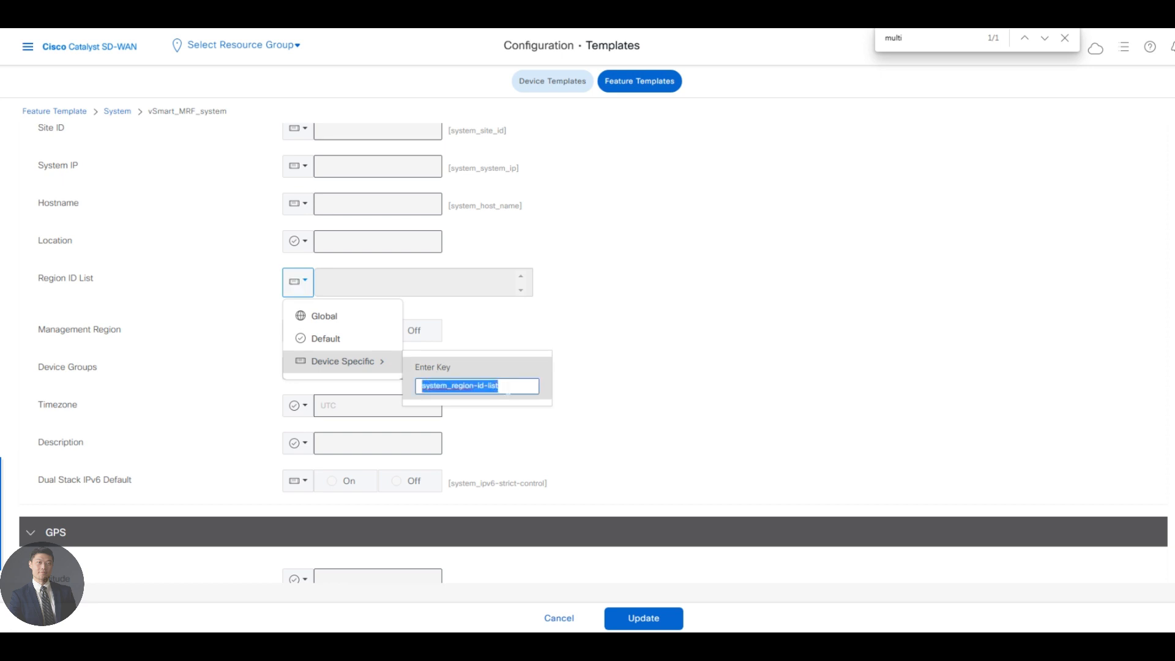
left_click(519, 340)
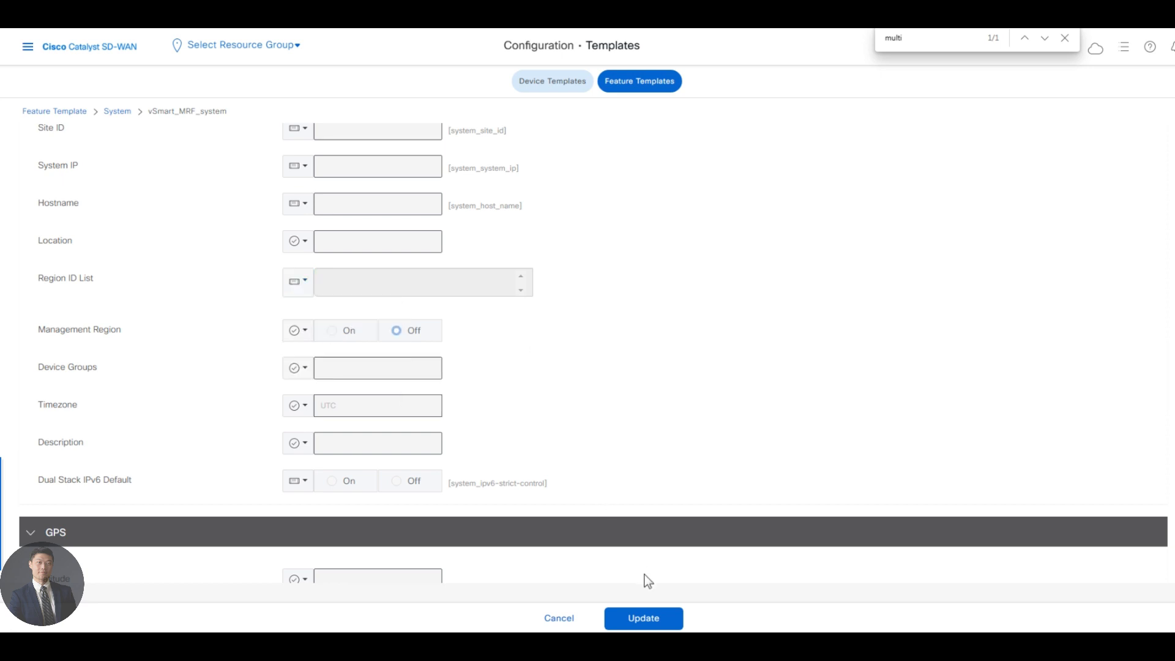
Update the vSmart_MRF_system template and preview the configuration generated for vSmart-2
left_click(642, 618)
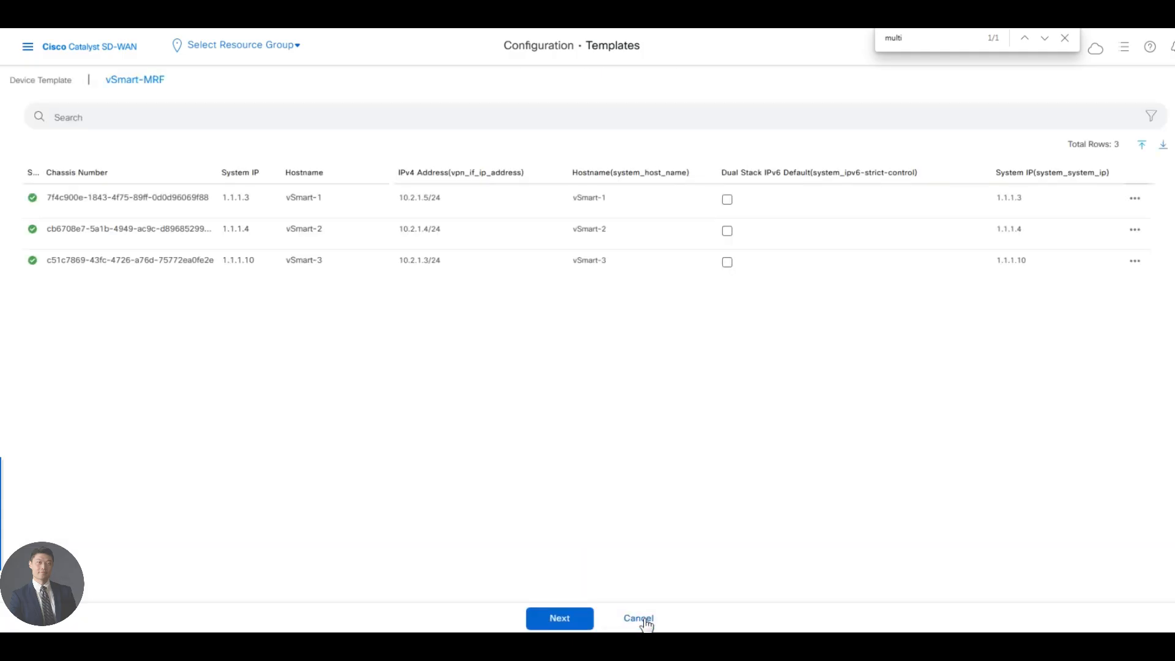
left_click(559, 620)
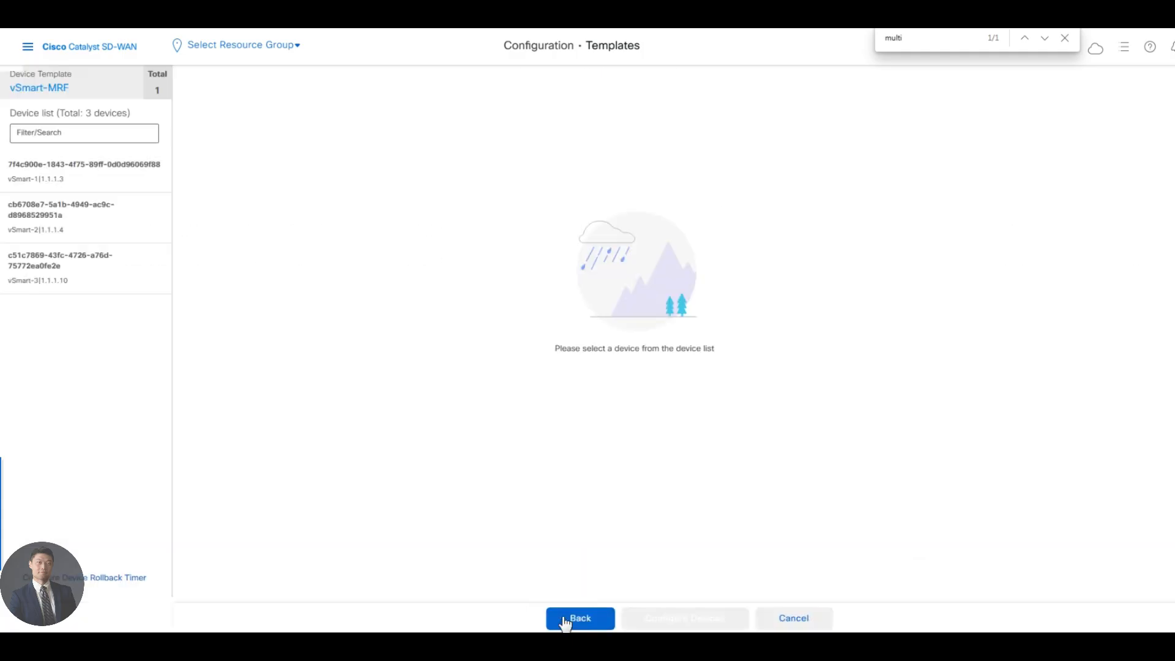
left_click(74, 211)
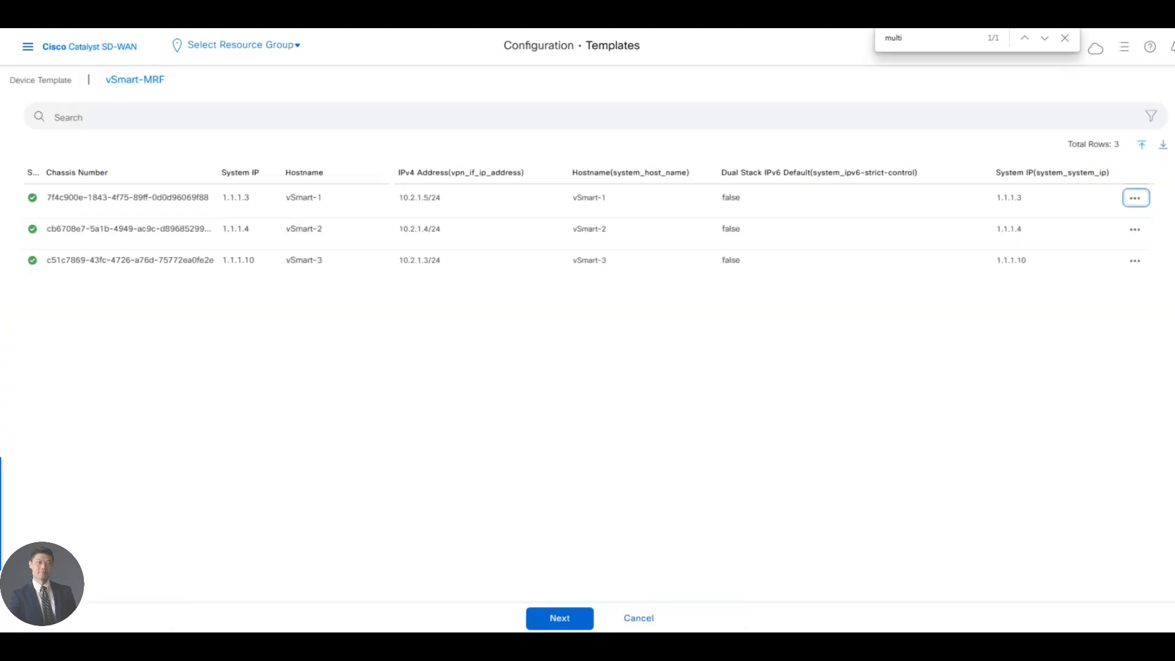
Edit vSmart-1's device template variables to use REGION-East_Coast as the Region ID List, and save them
left_click(1137, 197)
left_click(1144, 223)
left_click(685, 358)
left_click(892, 368)
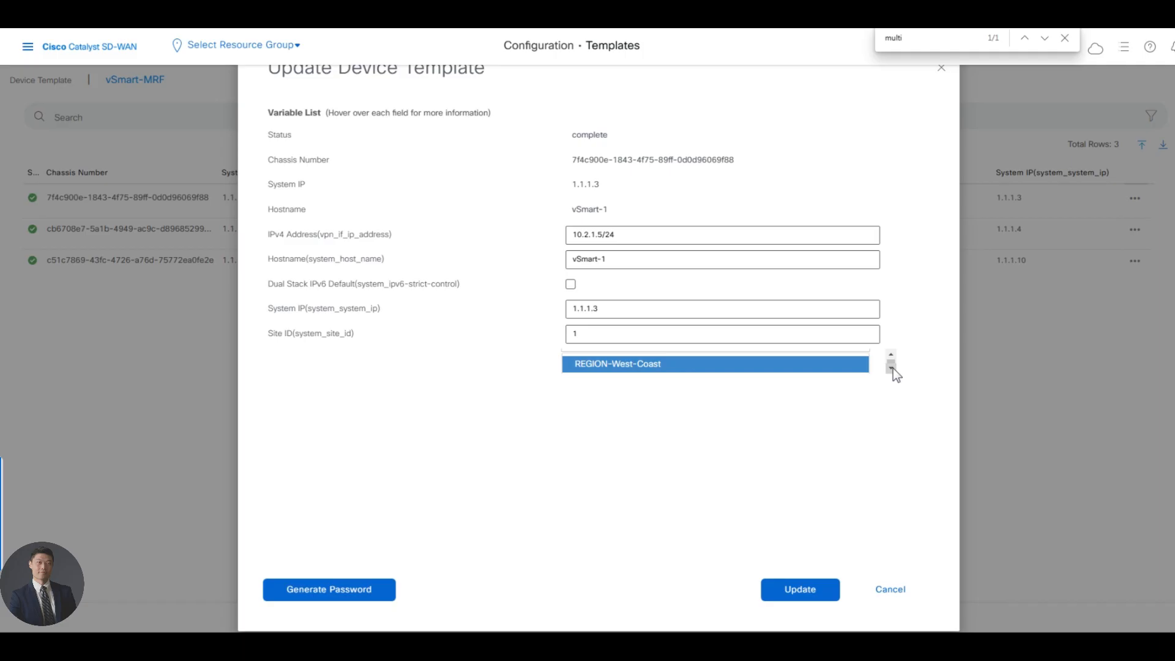
left_click(892, 368)
left_click(651, 366)
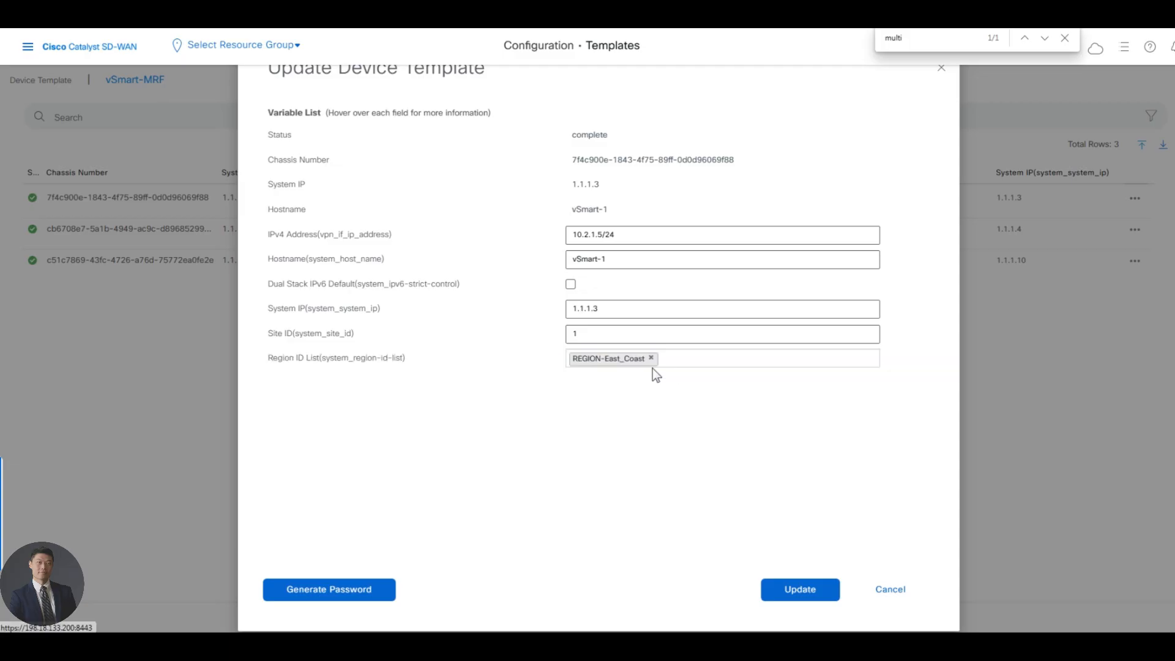
left_click(812, 592)
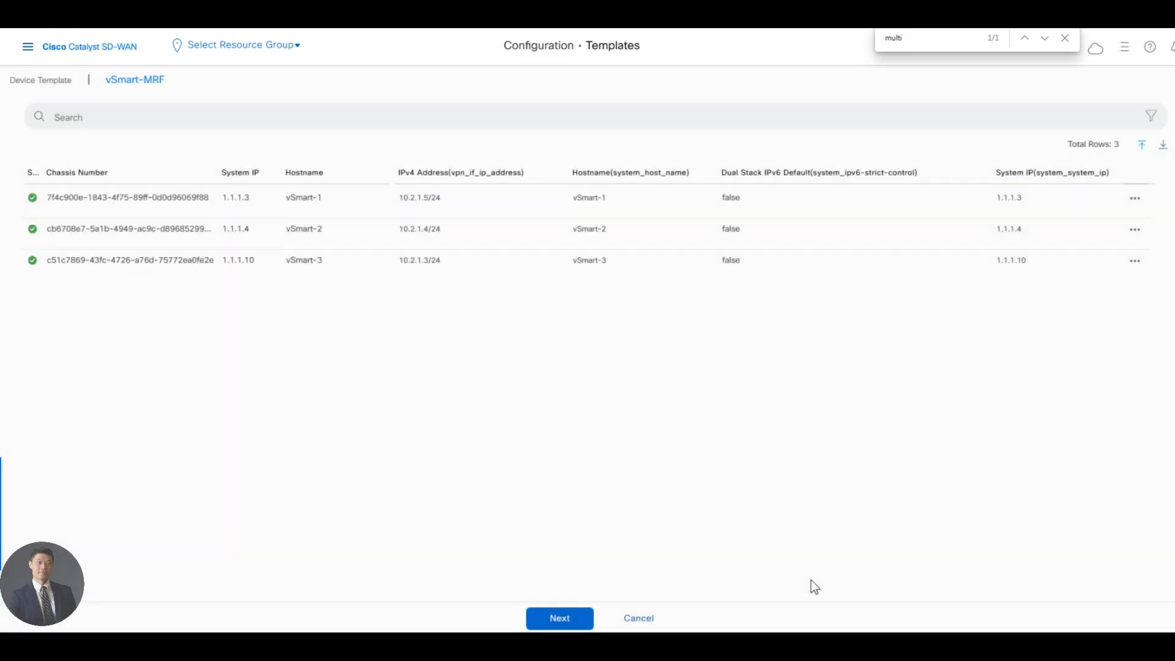
Set vSmart-2's Region ID List to REGION-West-Coast in its device template variables and save them
left_click(1133, 257)
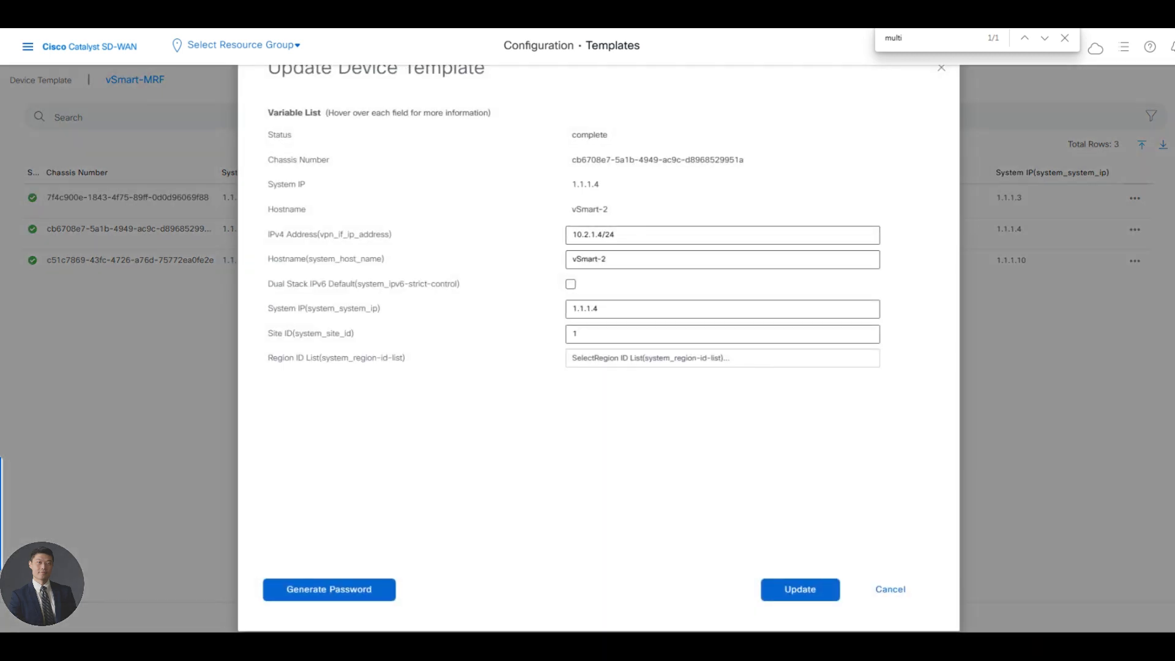
left_click(637, 358)
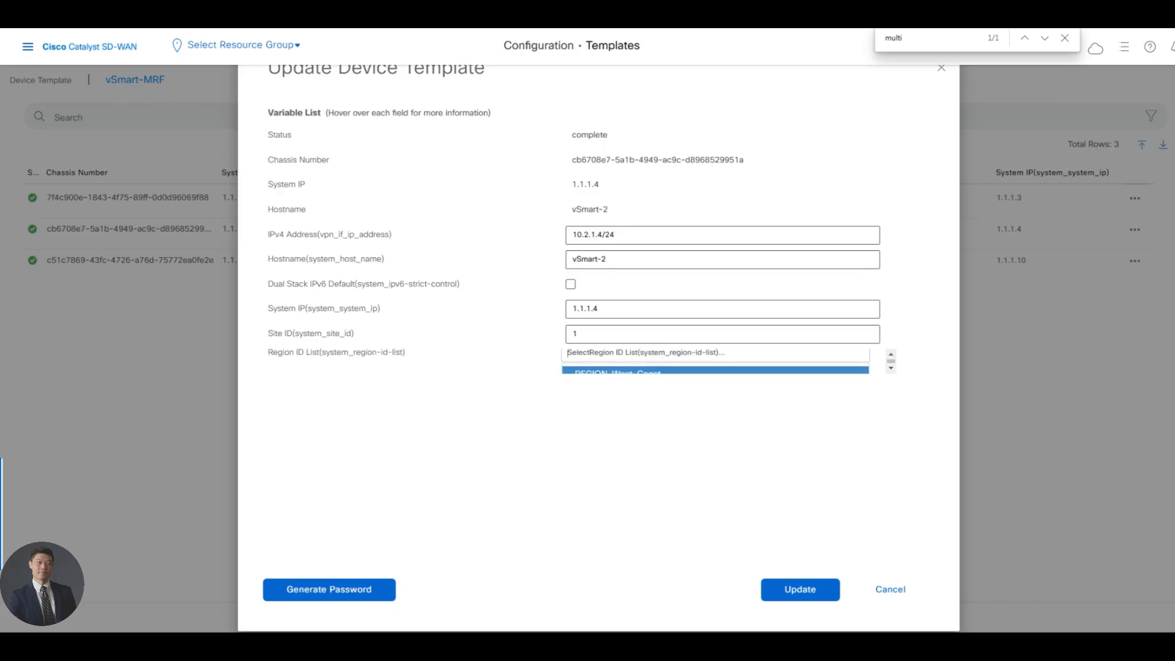
left_click(663, 363)
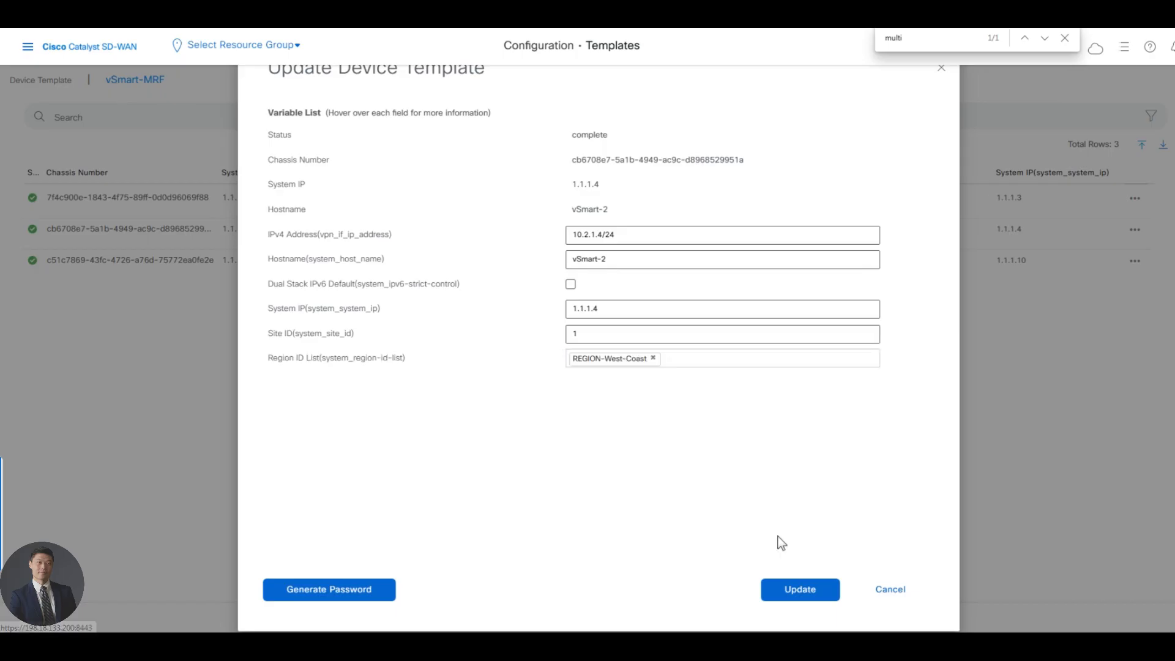
left_click(819, 590)
Assign Core Region as the Region ID List in vSmart-3's device template variables and save them
left_click(1134, 261)
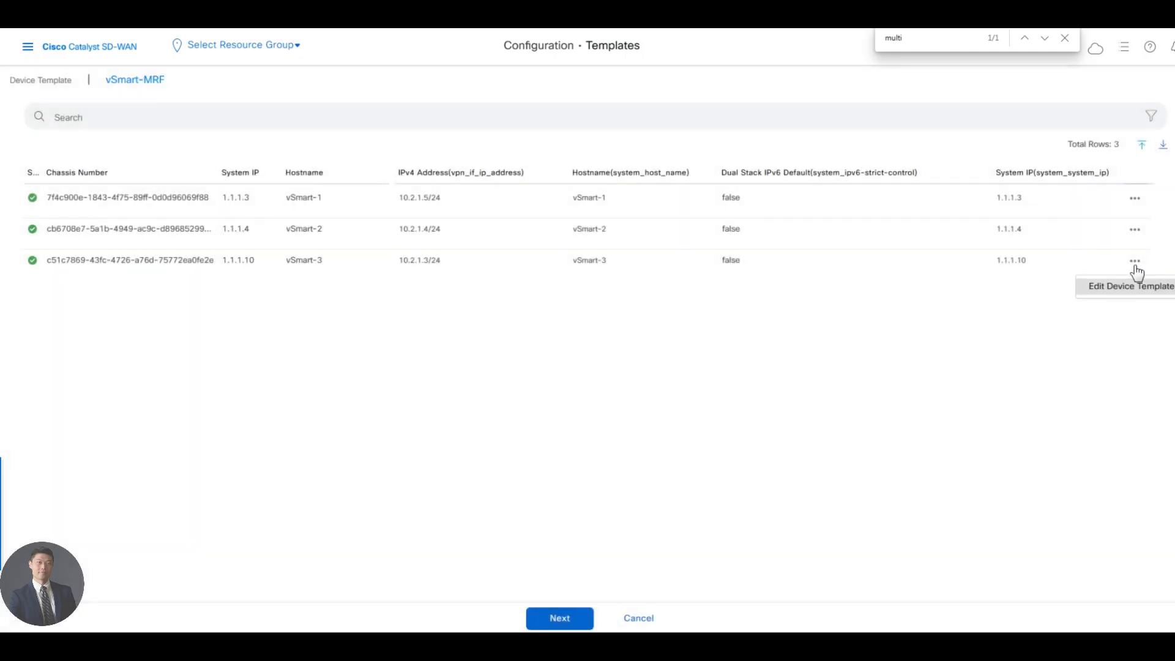
left_click(1116, 295)
left_click(701, 357)
scroll(702, 356, "down", 1)
scroll(690, 366, "down", 1)
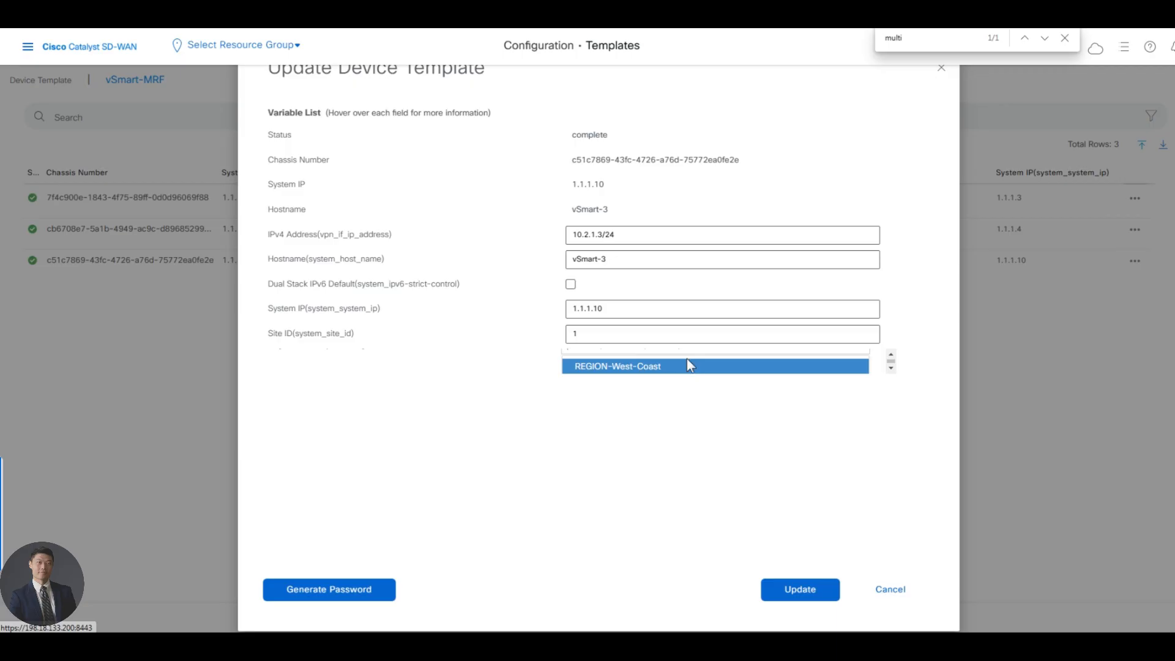
scroll(686, 361, "up", 2)
scroll(667, 367, "down", 2)
left_click(643, 375)
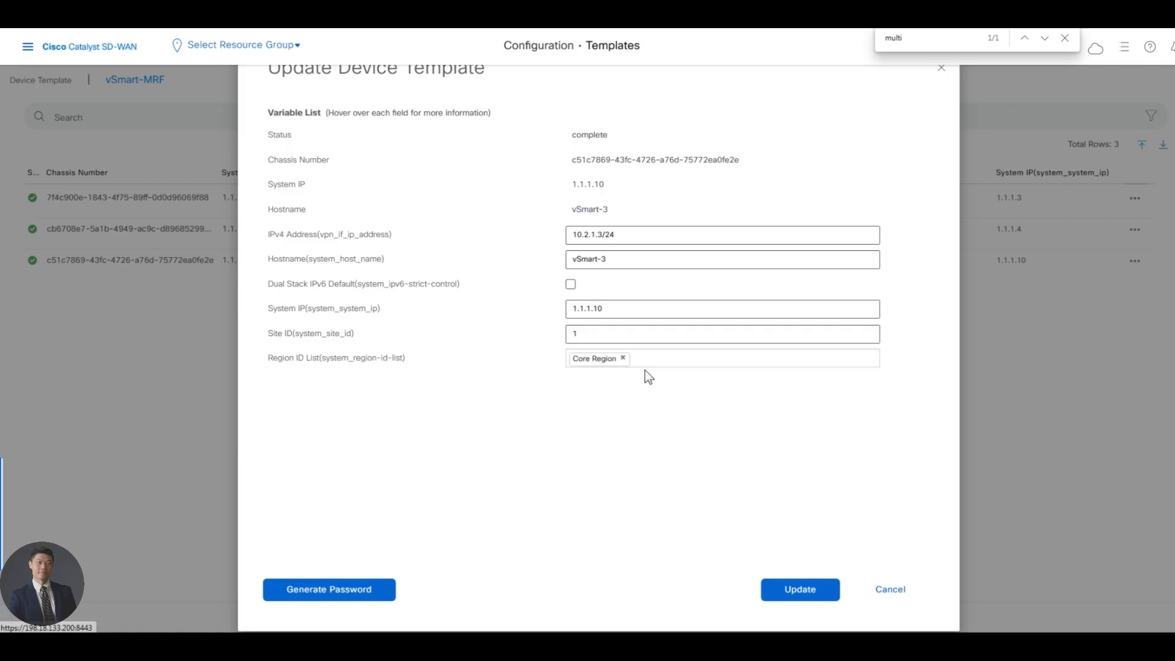
left_click(799, 592)
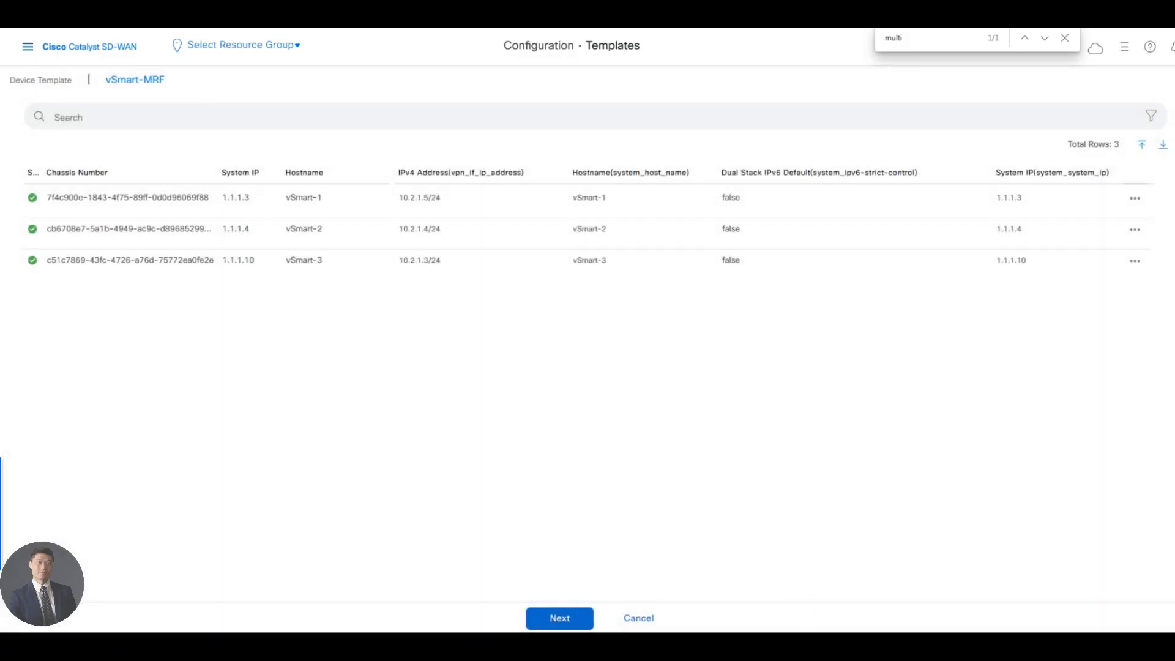
Preview vSmart-1's configuration, then push the vSmart-MRF template to all 3 devices and refresh the task status
left_click(560, 618)
left_click(79, 177)
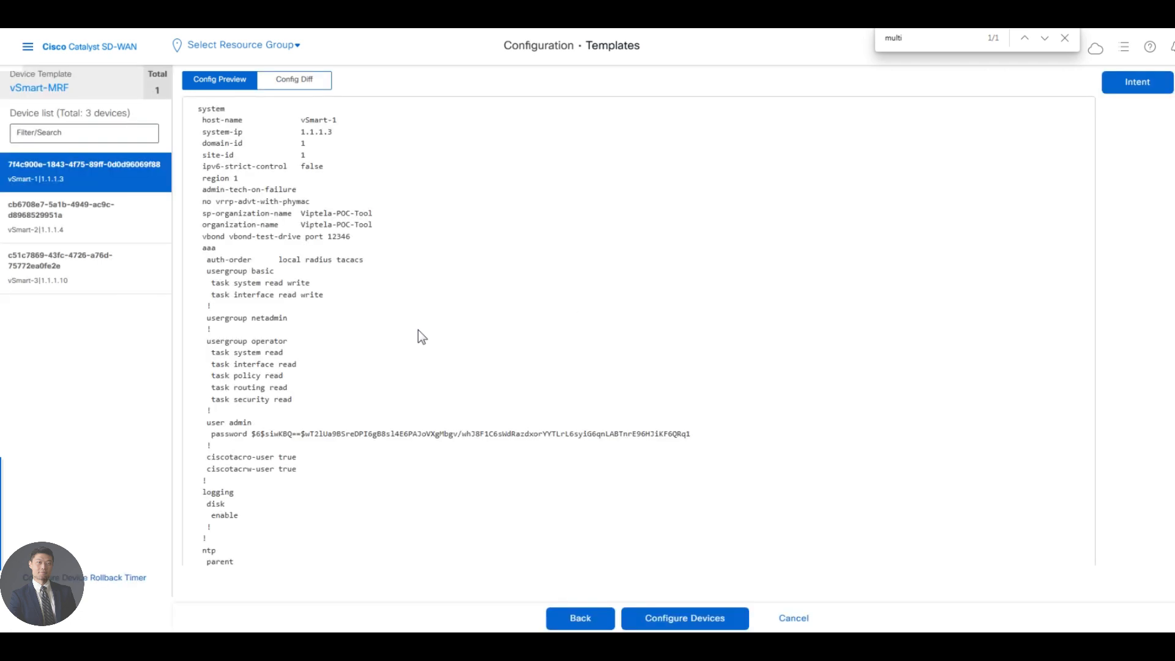
left_click(676, 620)
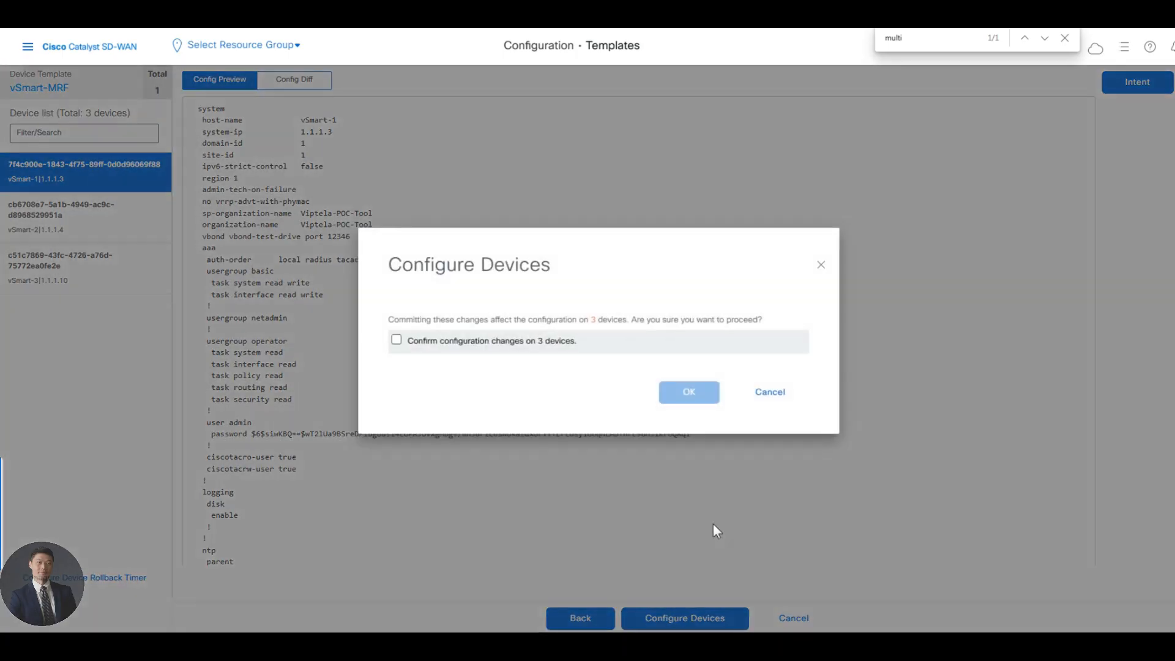
left_click(396, 341)
left_click(690, 397)
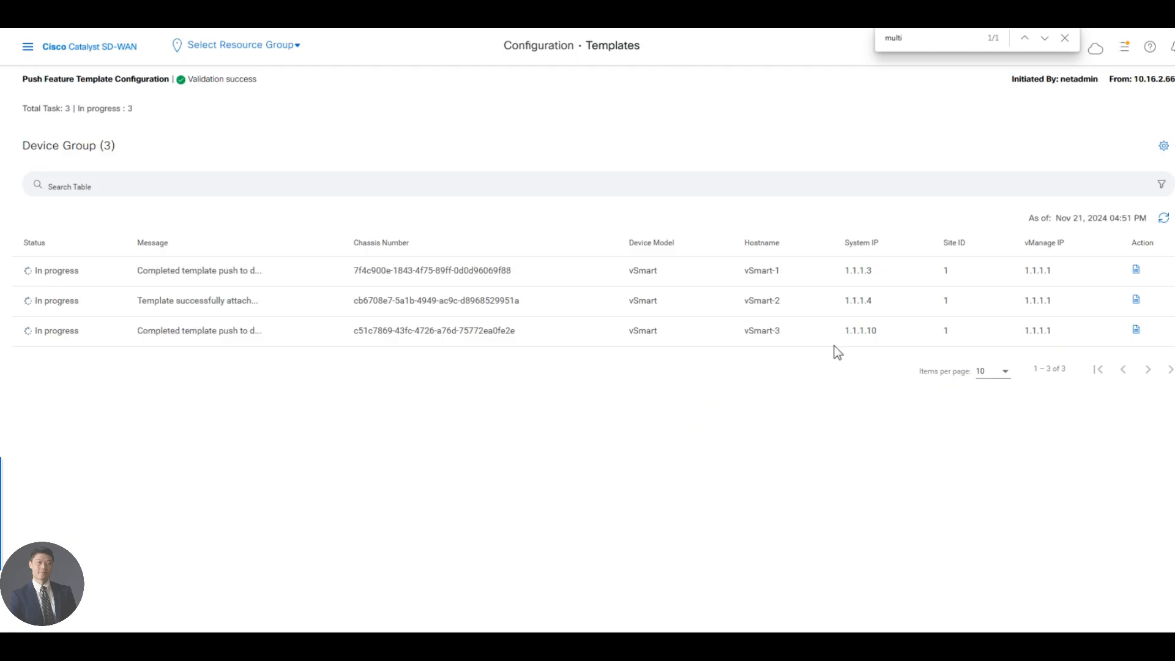
left_click(1164, 218)
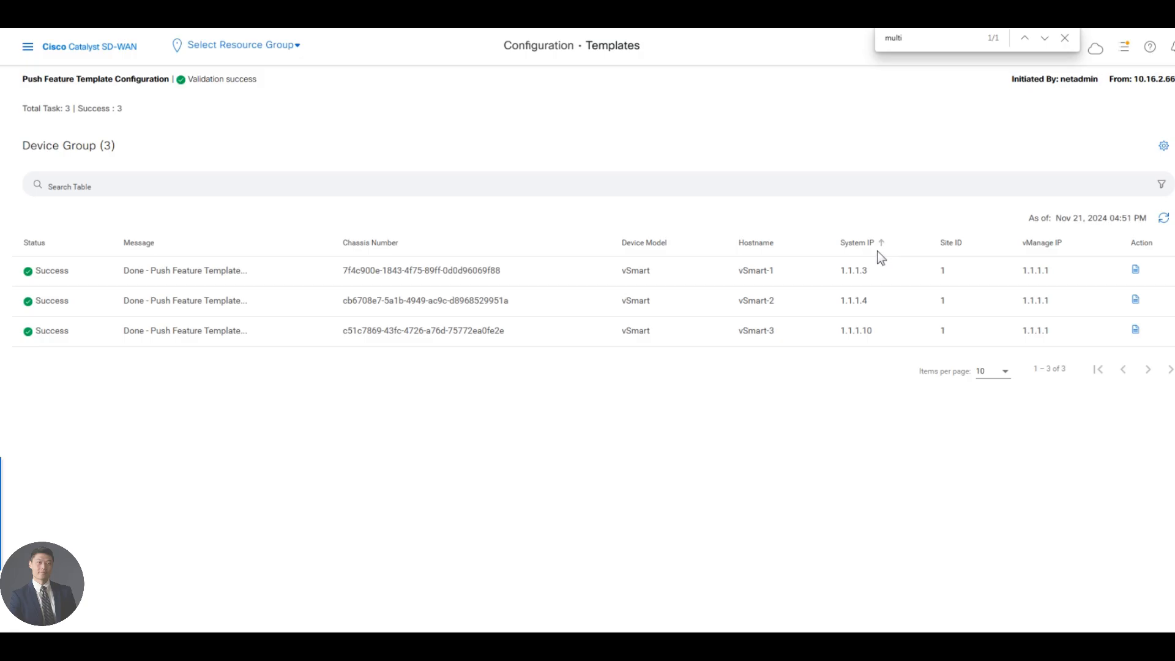
Find Site200-cE1 among the monitored devices and bring up its real-time information
left_click(27, 47)
left_click(94, 111)
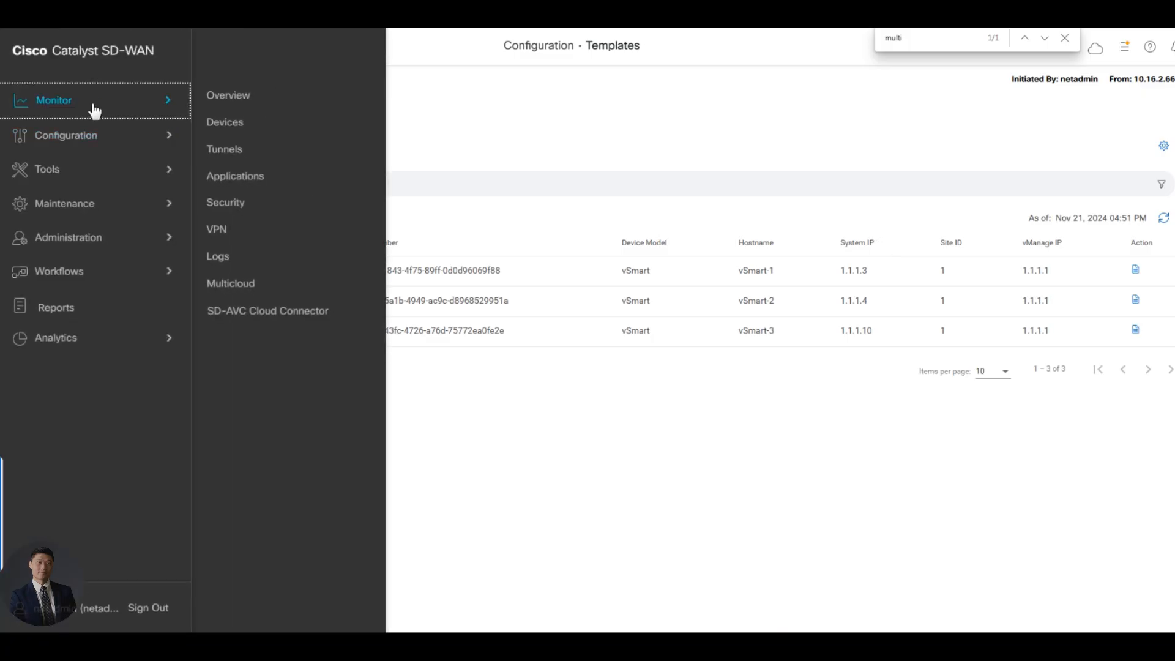
left_click(237, 121)
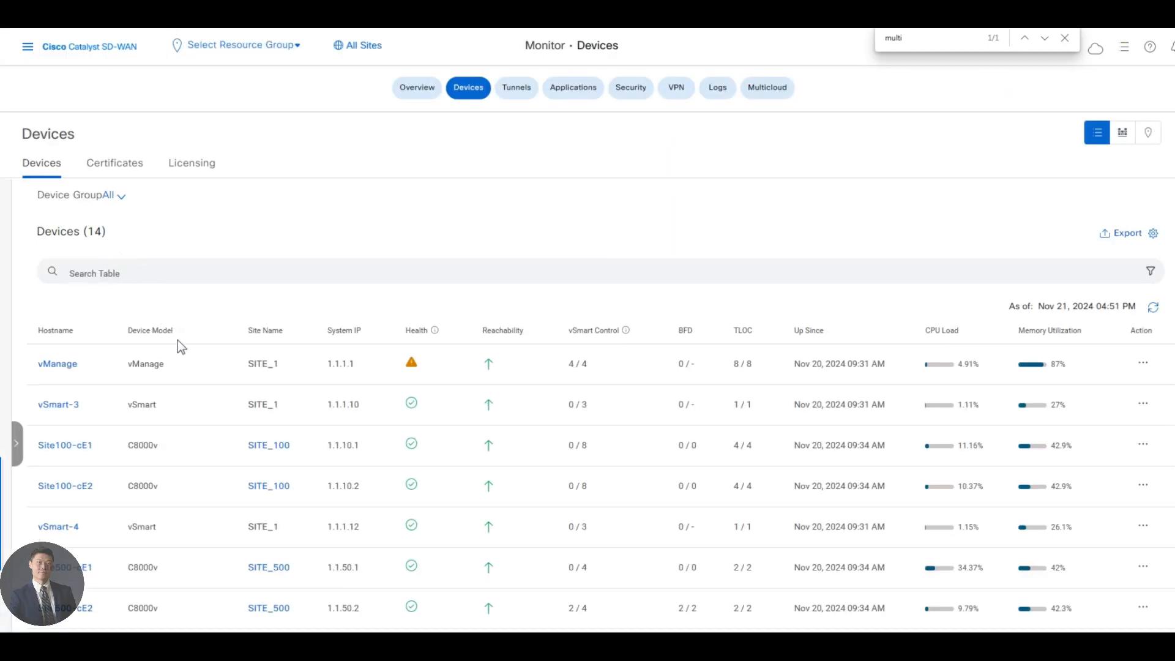
scroll(176, 355, "down", 1)
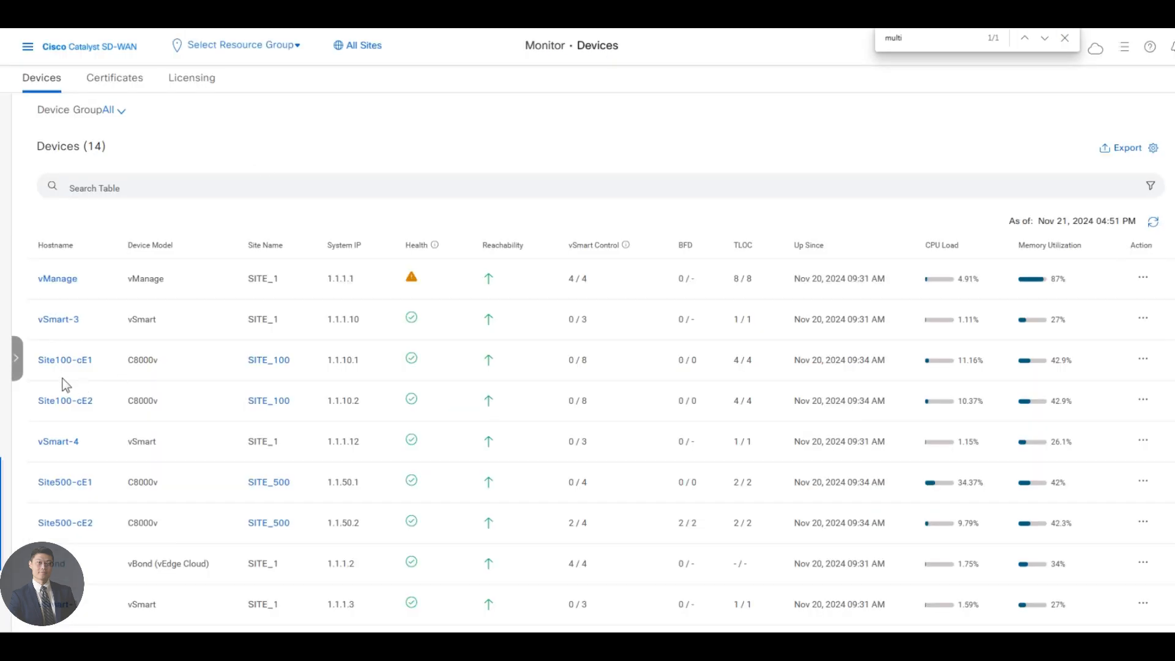
scroll(92, 404, "down", 2)
scroll(92, 462, "down", 3)
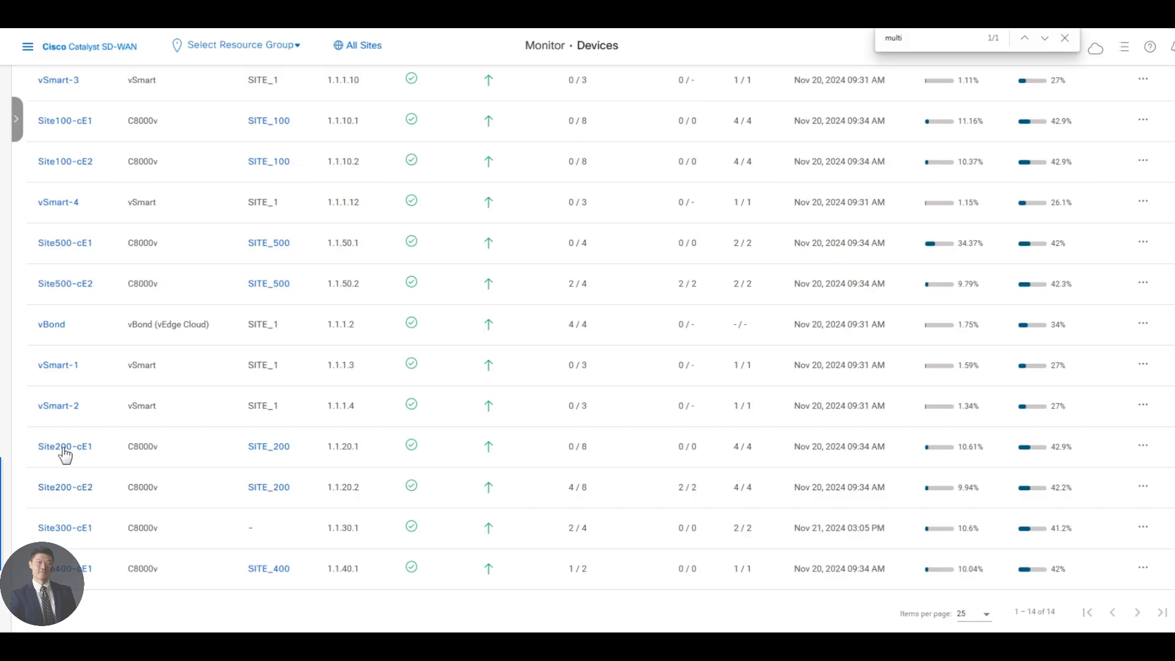
left_click(1146, 452)
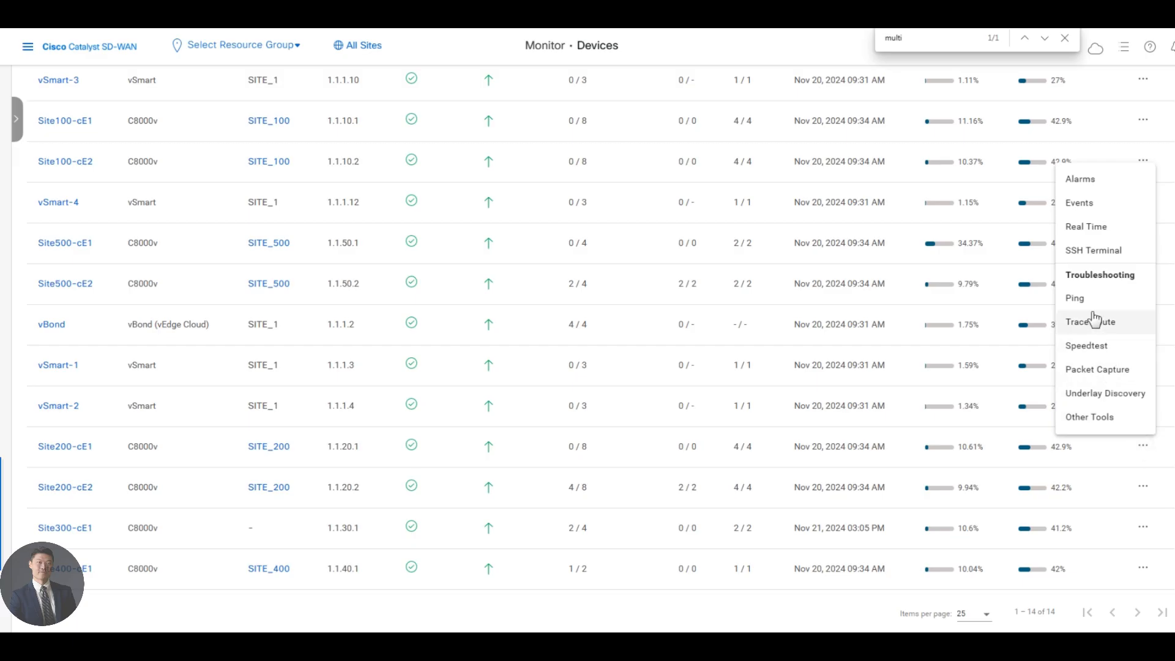
left_click(1094, 228)
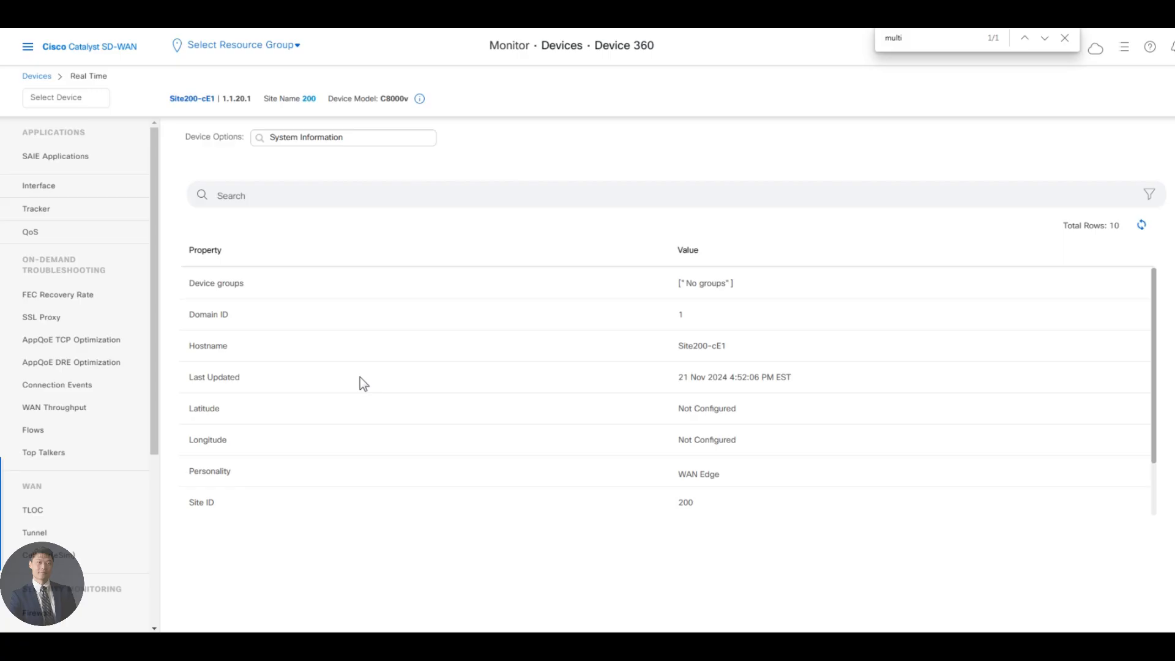
Display the unfiltered OMP Peers data for Site200-cE1 and refresh it
left_click(338, 141)
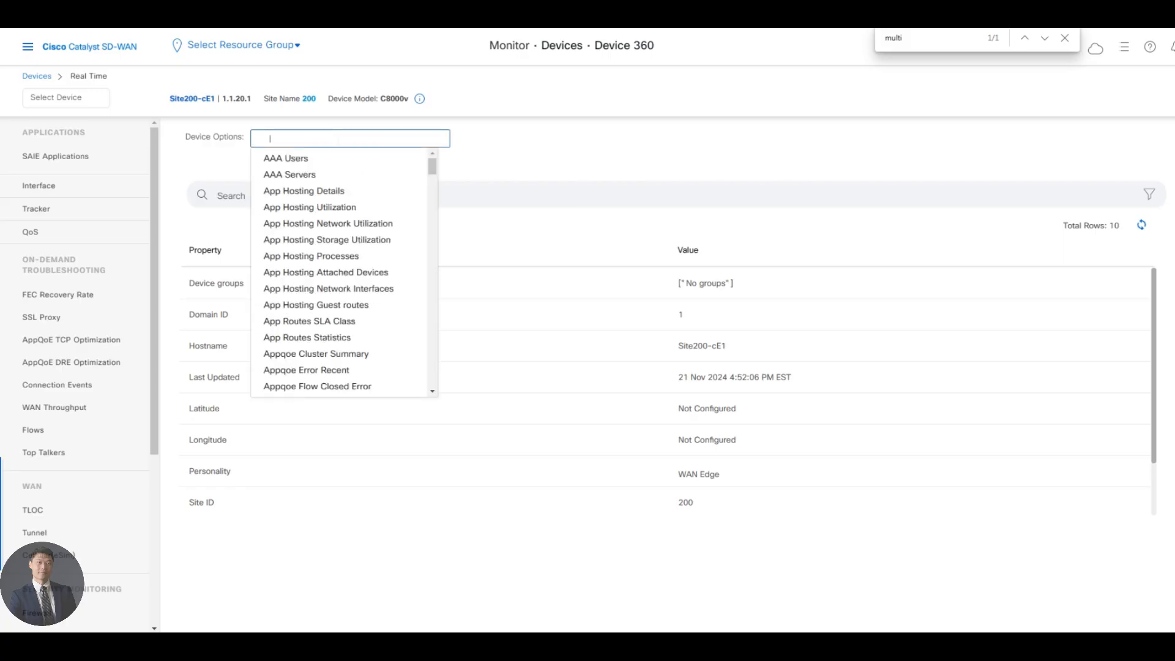
type("mmp peers")
left_click(321, 159)
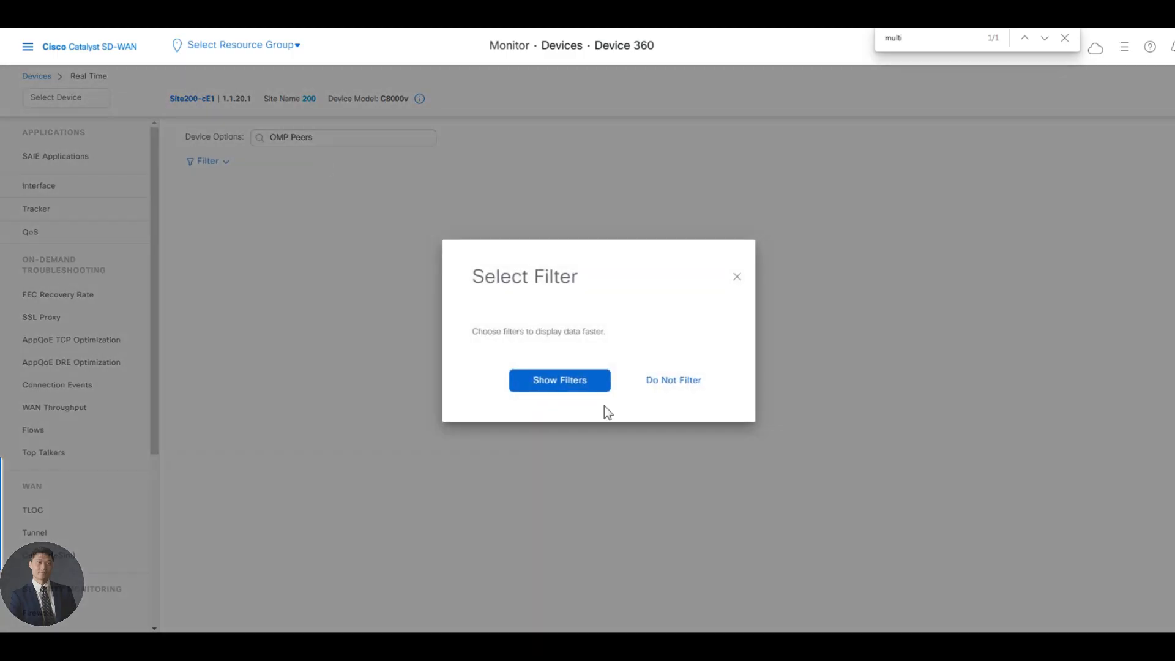
left_click(684, 384)
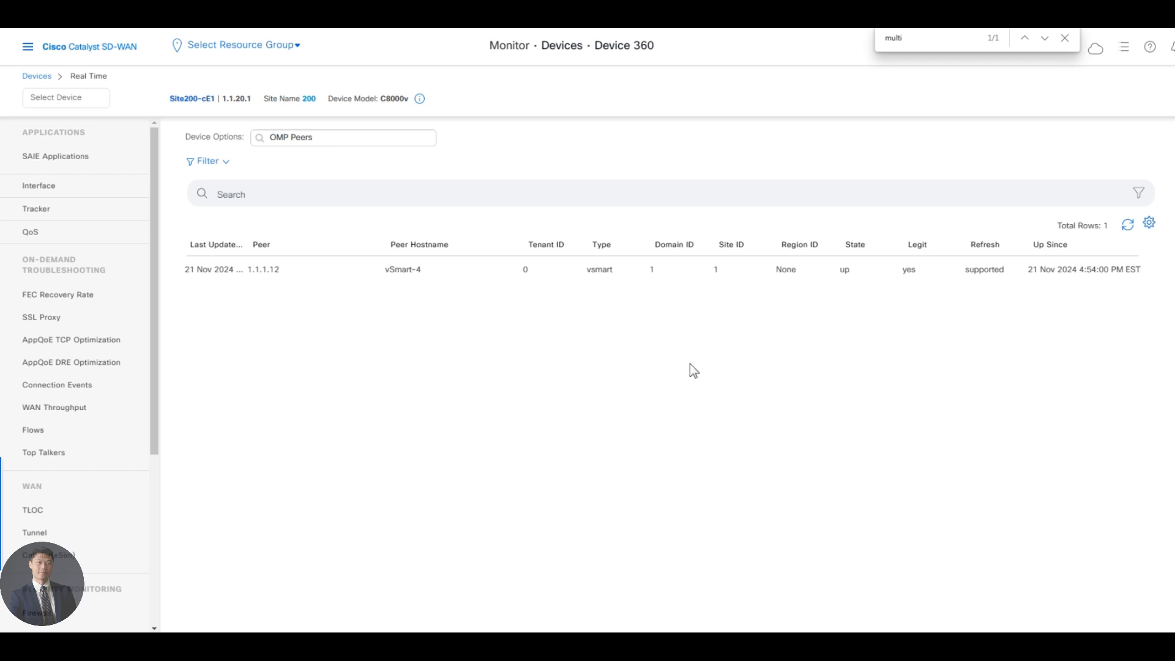
left_click(1132, 226)
Go to the configuration groups and bring up East_Coast_DC for editing
left_click(28, 47)
left_click(79, 136)
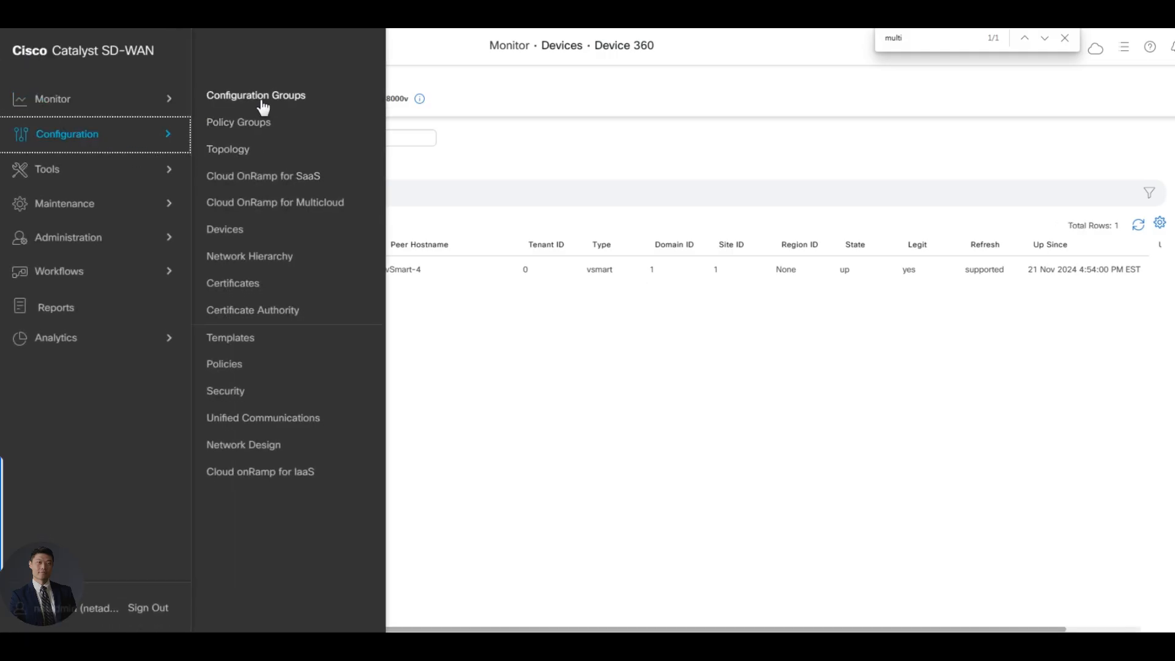
left_click(260, 100)
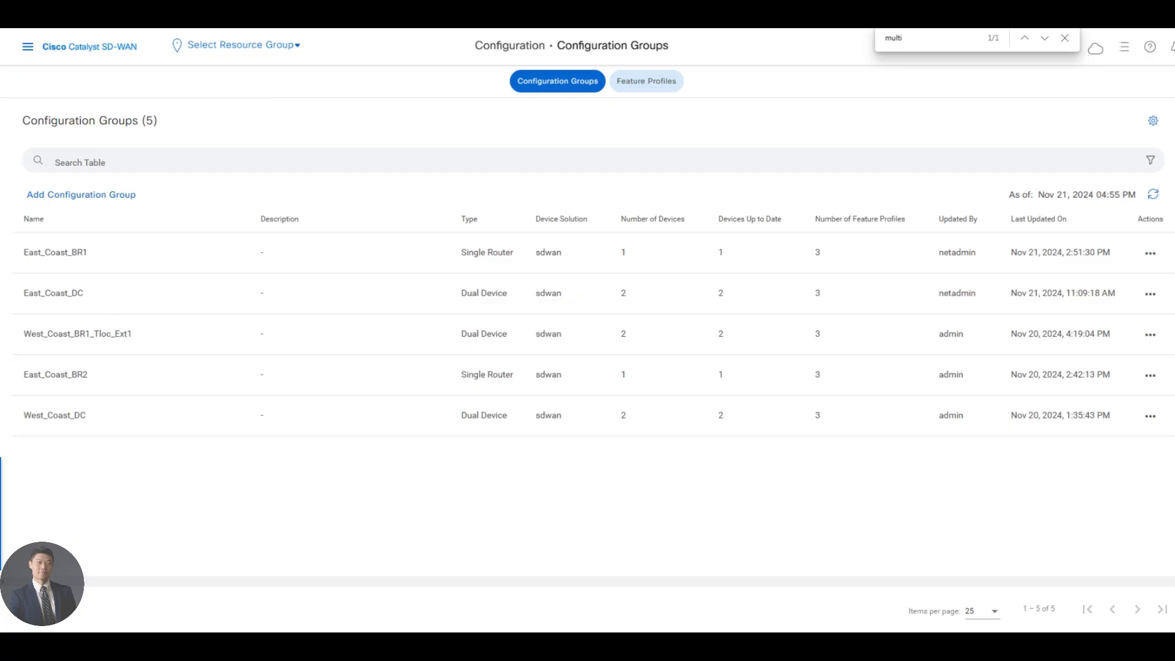
left_click(1150, 294)
left_click(1113, 326)
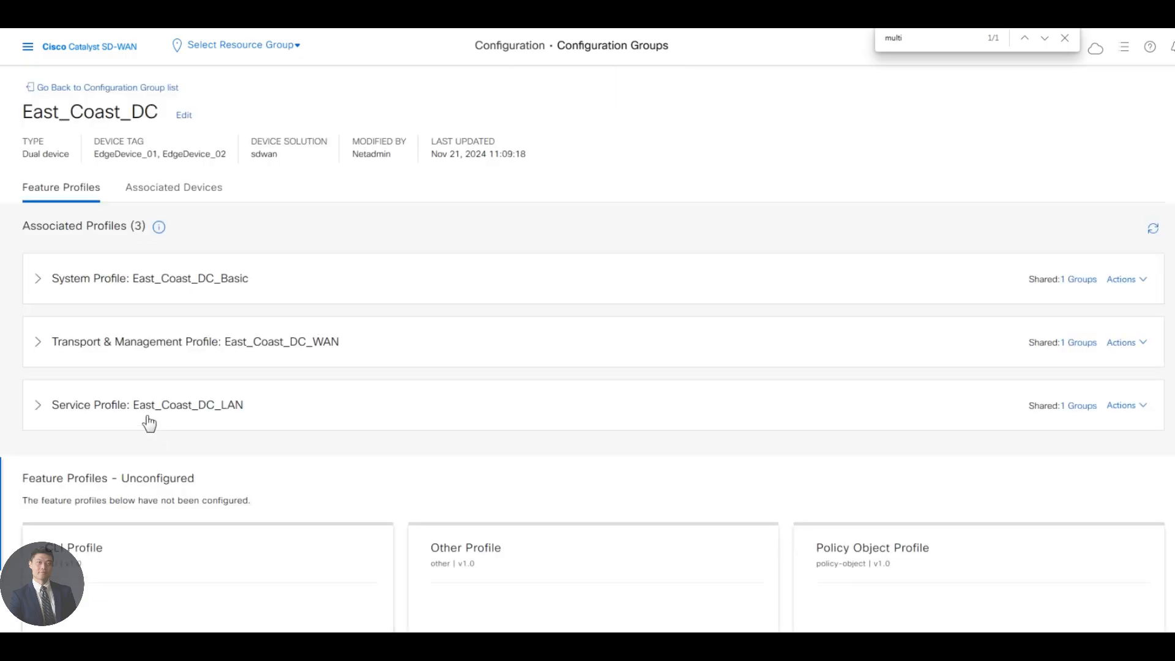
left_click(150, 421)
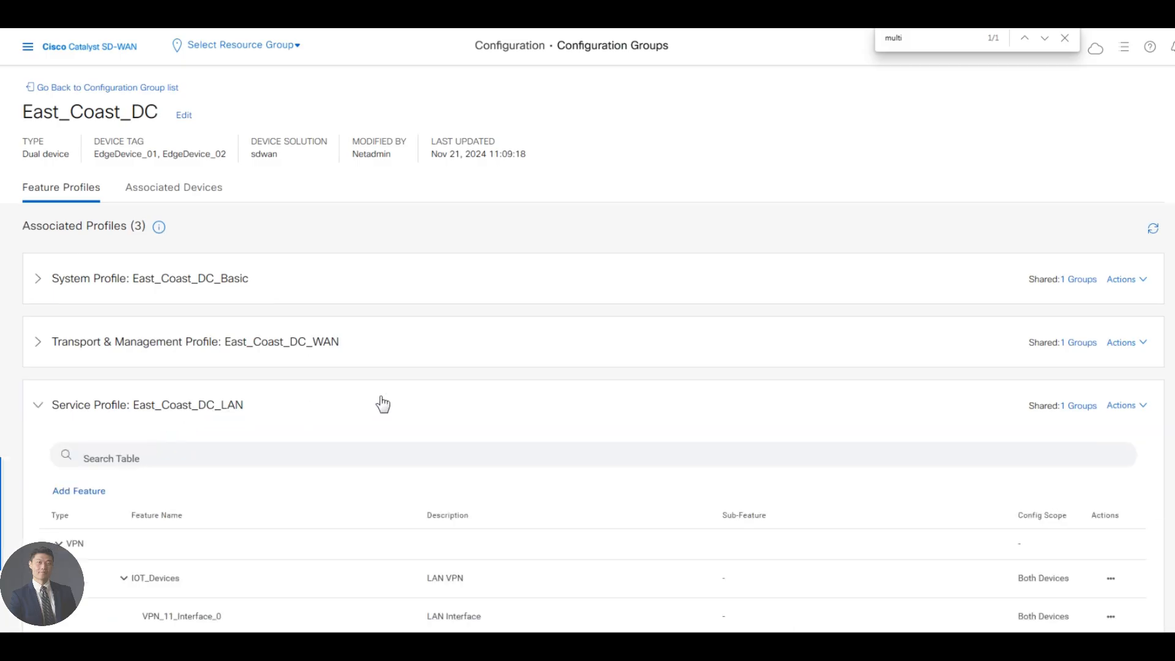
scroll(407, 395, "down", 2)
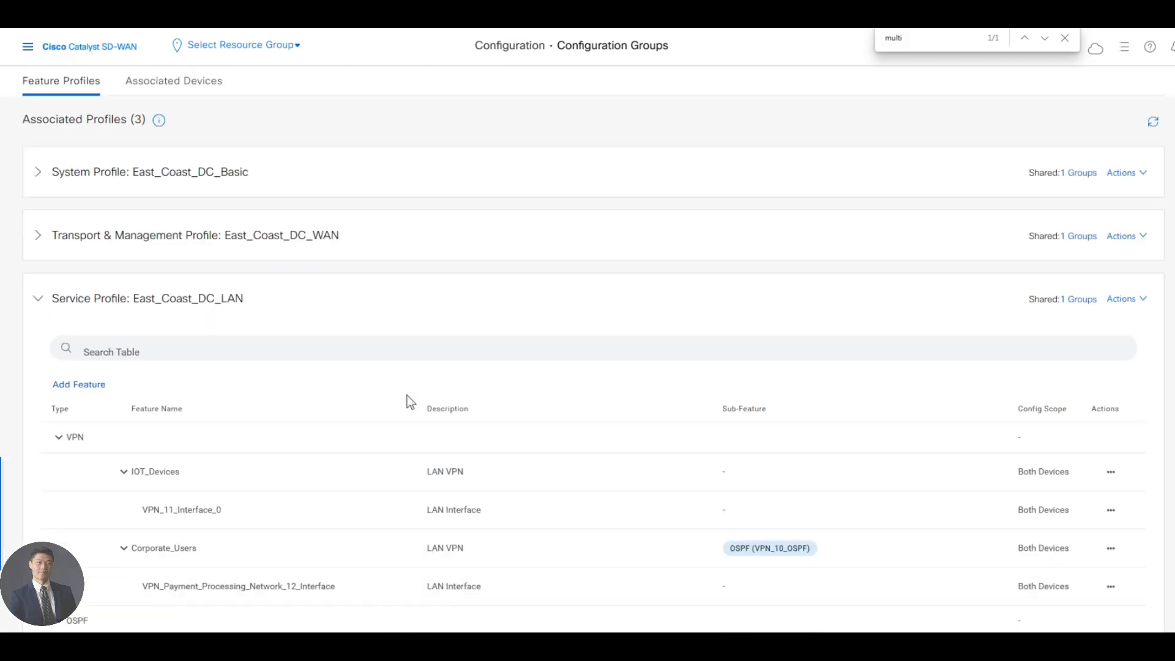
left_click(146, 299)
Start adding a Multi Region Fabric feature to the system profile East_Coast_DC_Basic
left_click(108, 173)
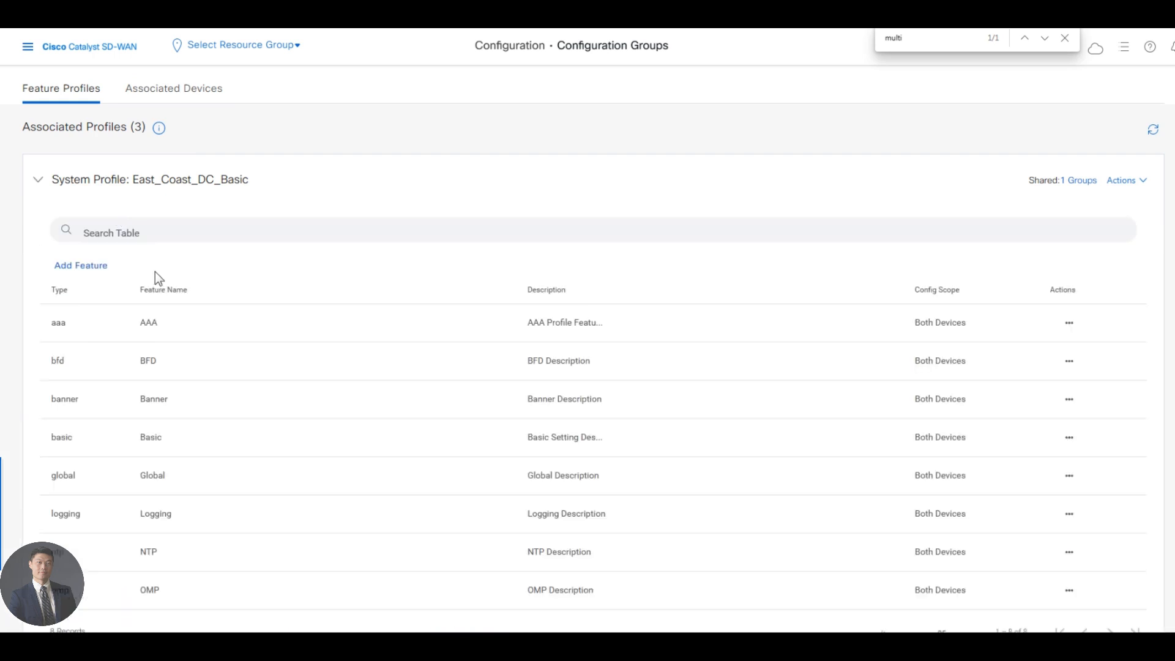
left_click(86, 268)
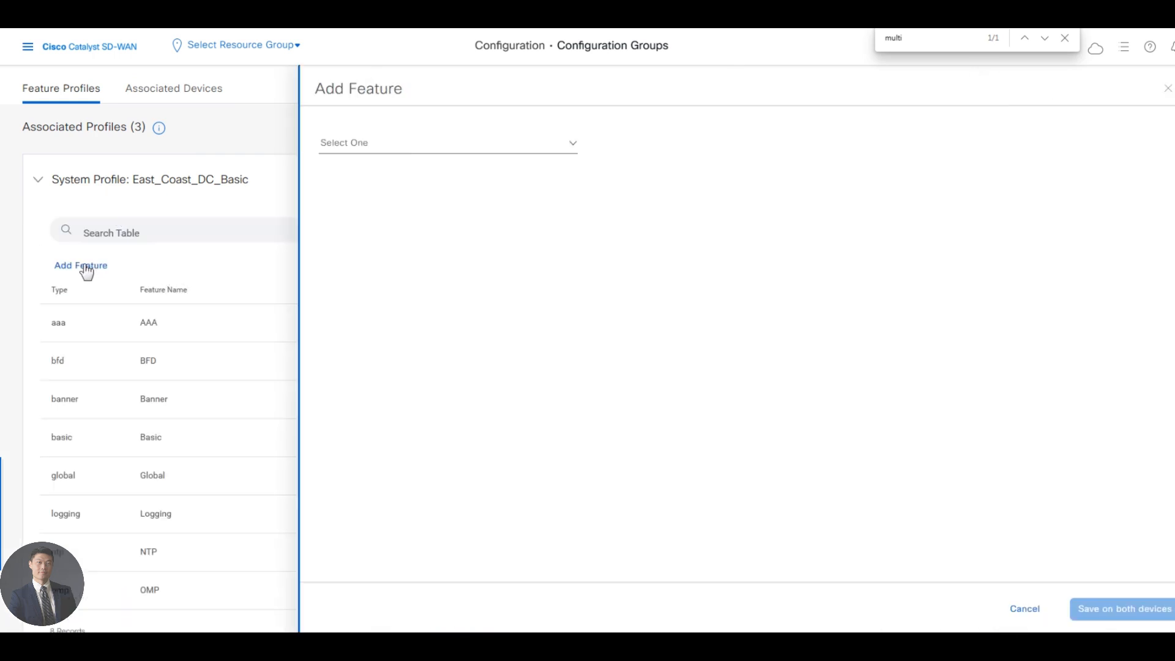
left_click(412, 154)
scroll(427, 262, "down", 1)
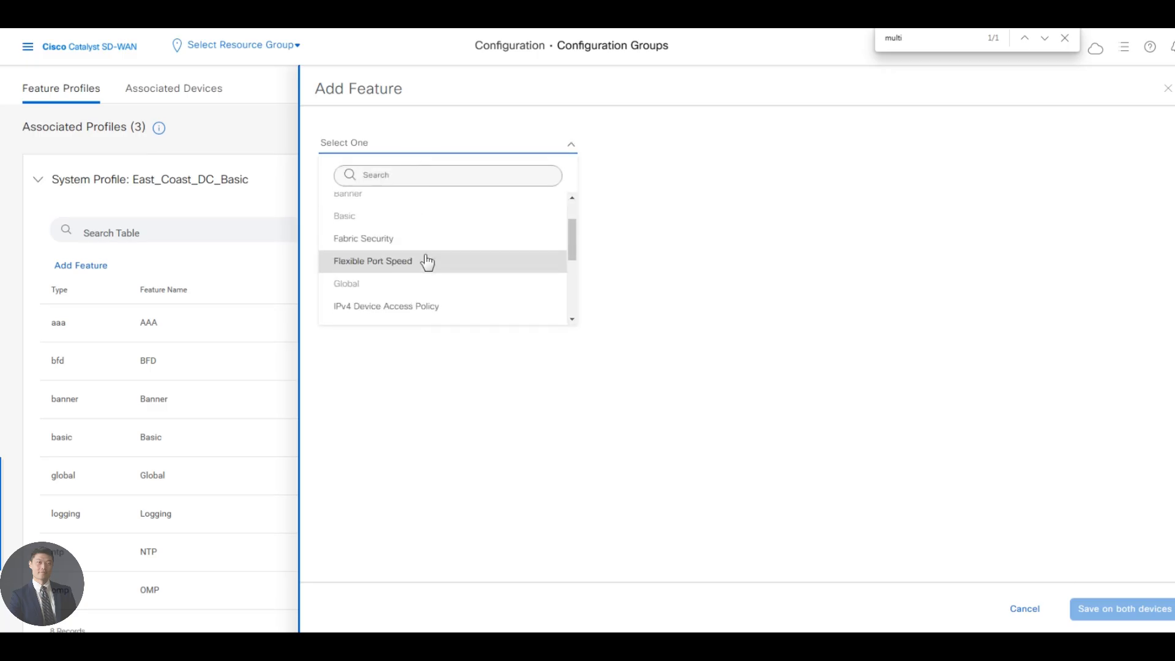
scroll(428, 269, "down", 5)
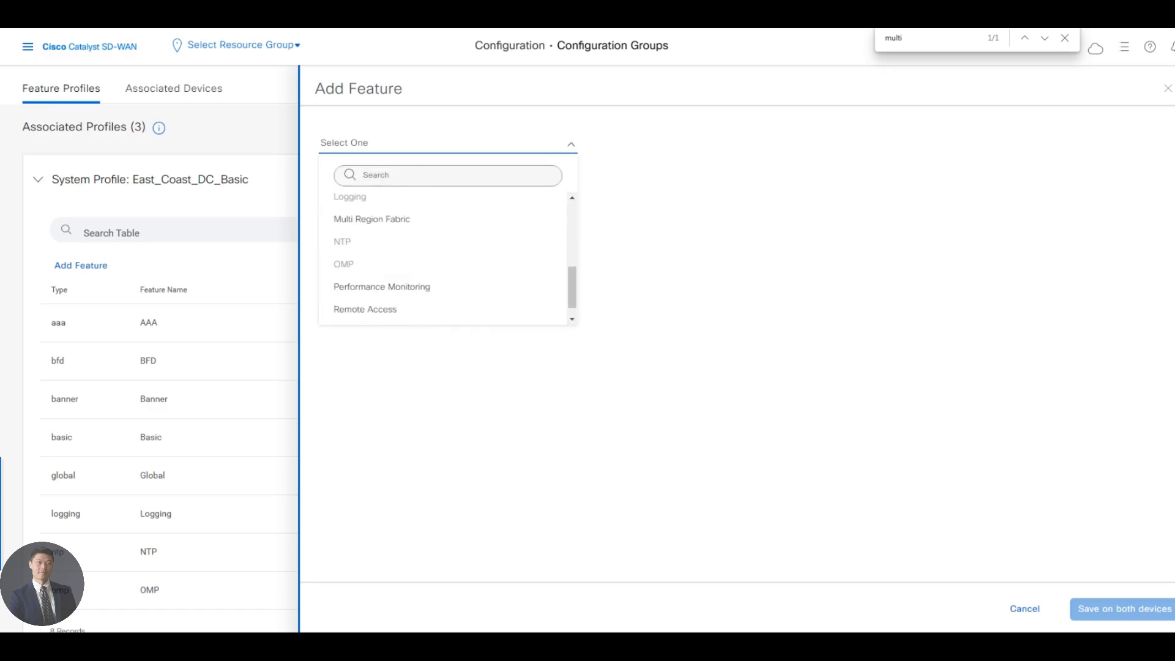
type("multi")
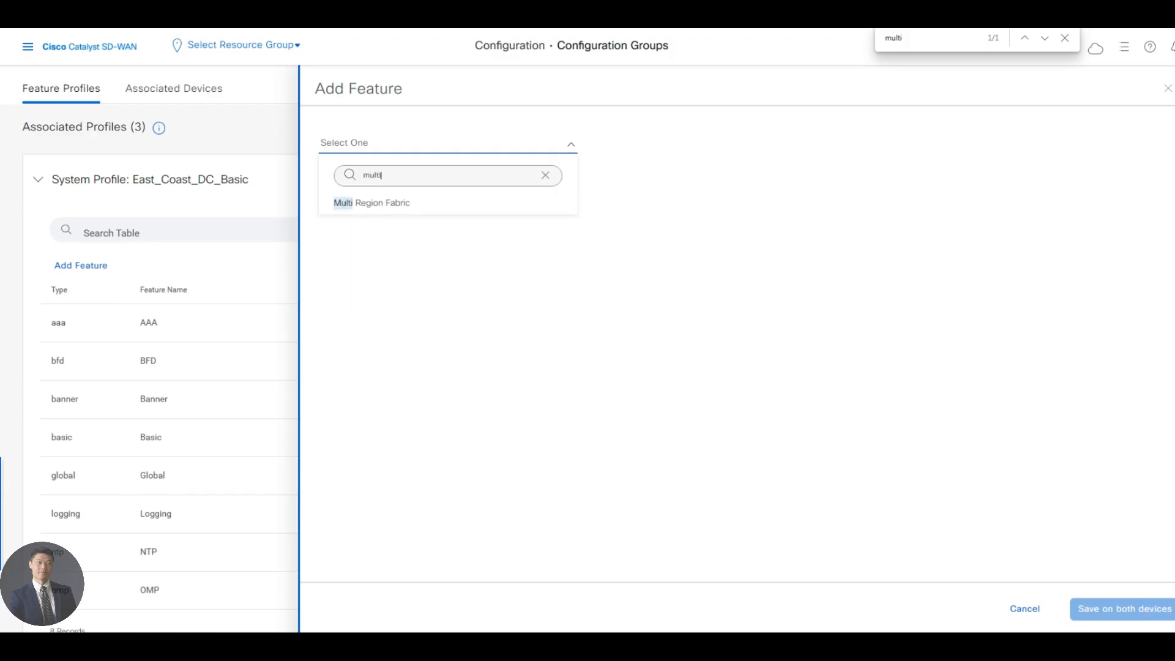
left_click(406, 205)
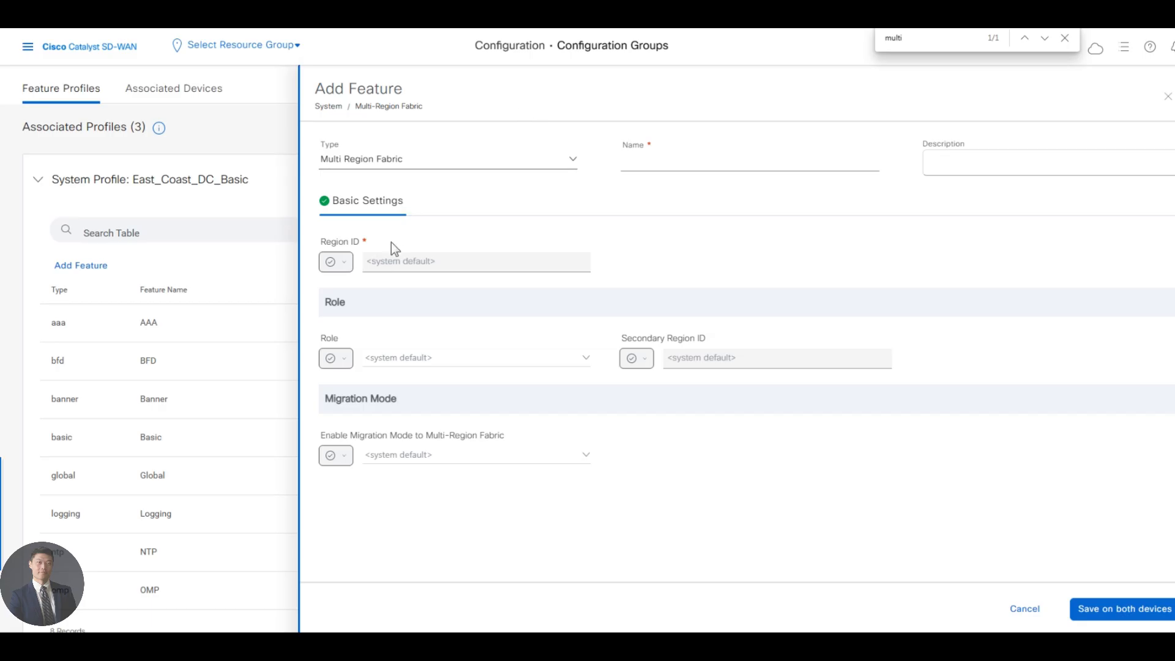
Name the feature Site100-MRF and set its region ID to the global value 1
left_click(668, 159)
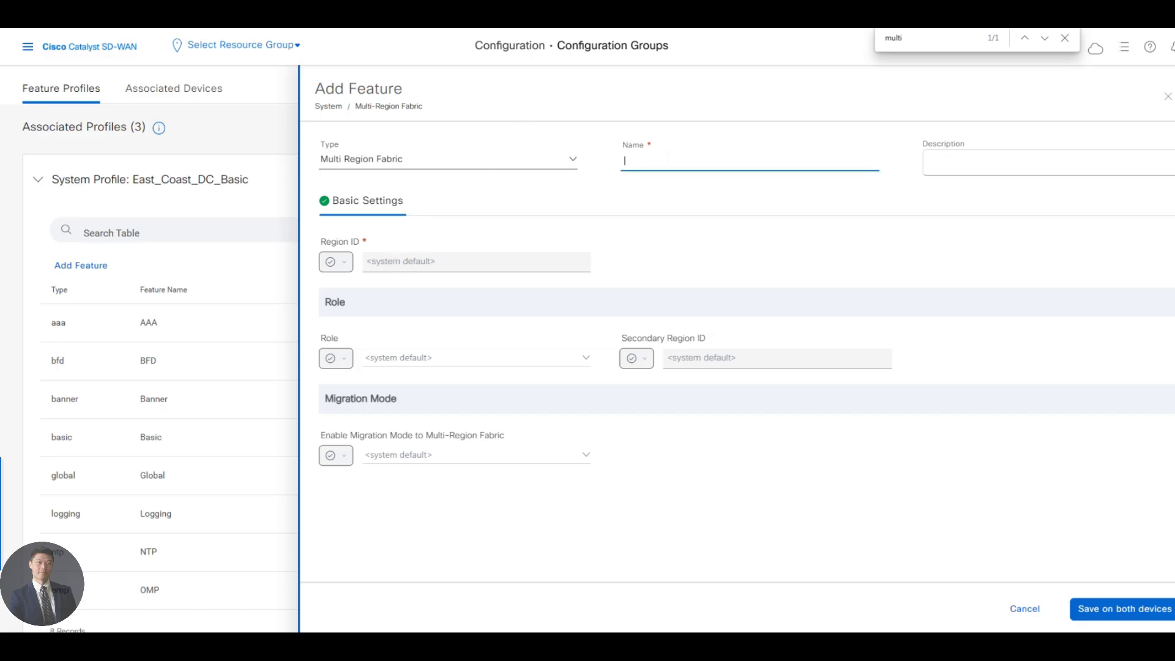
type("Site100-MRF")
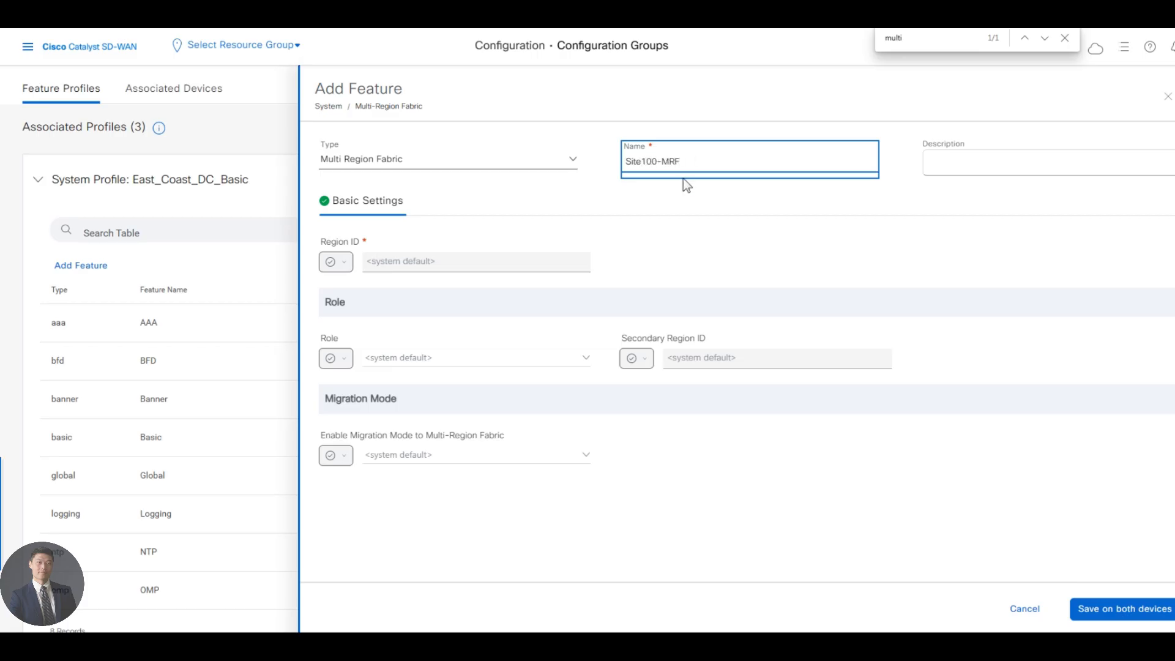
left_click(666, 232)
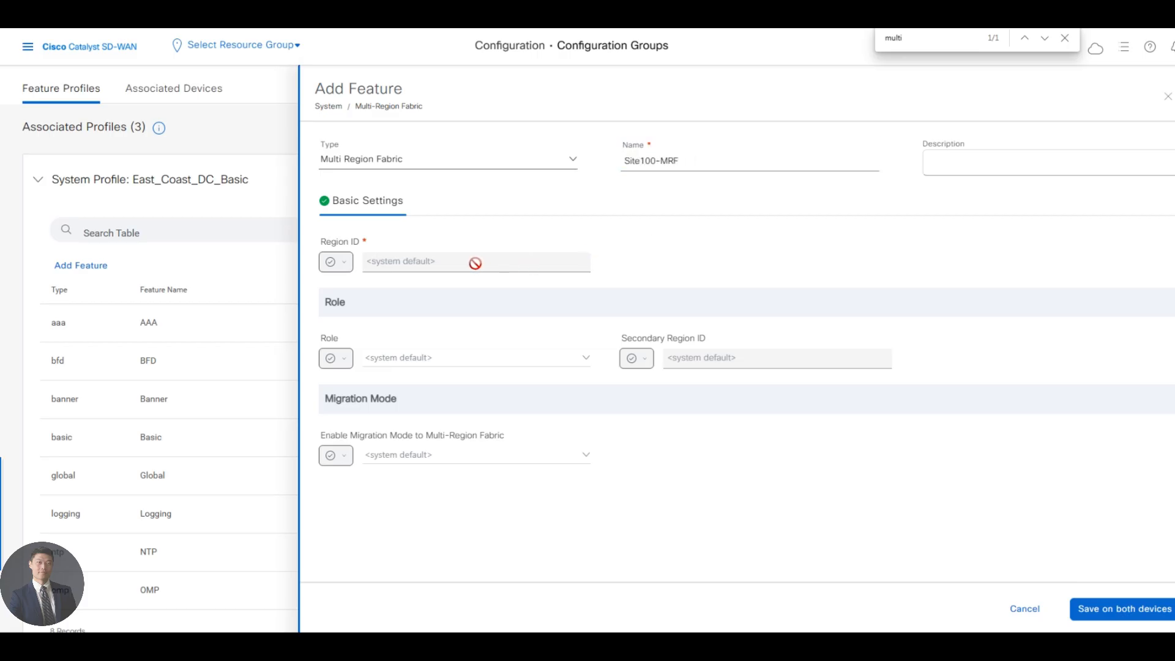
left_click(331, 262)
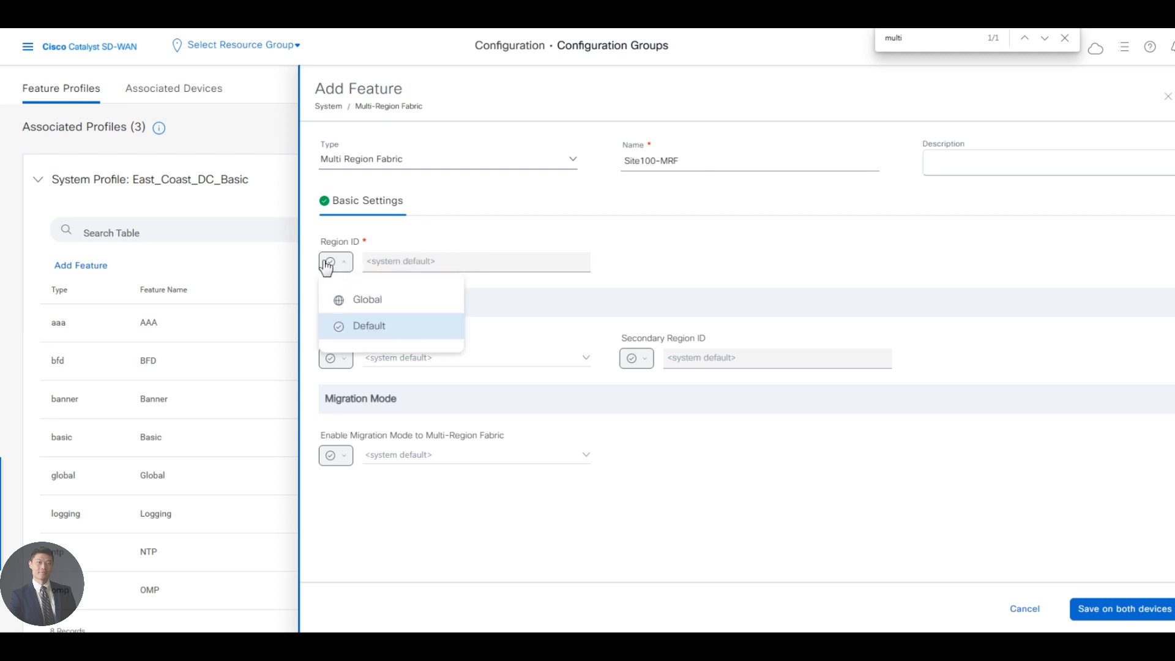
left_click(358, 301)
type("1")
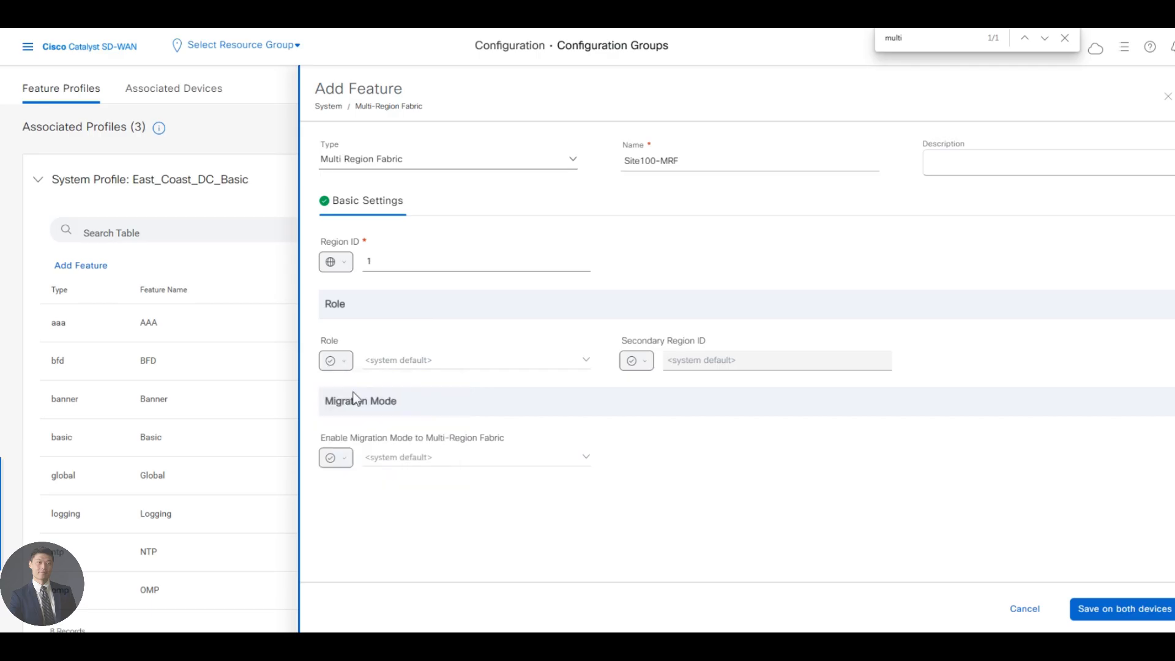
Set the feature's role to the global value border-router and leave the secondary region ID at its default
left_click(336, 362)
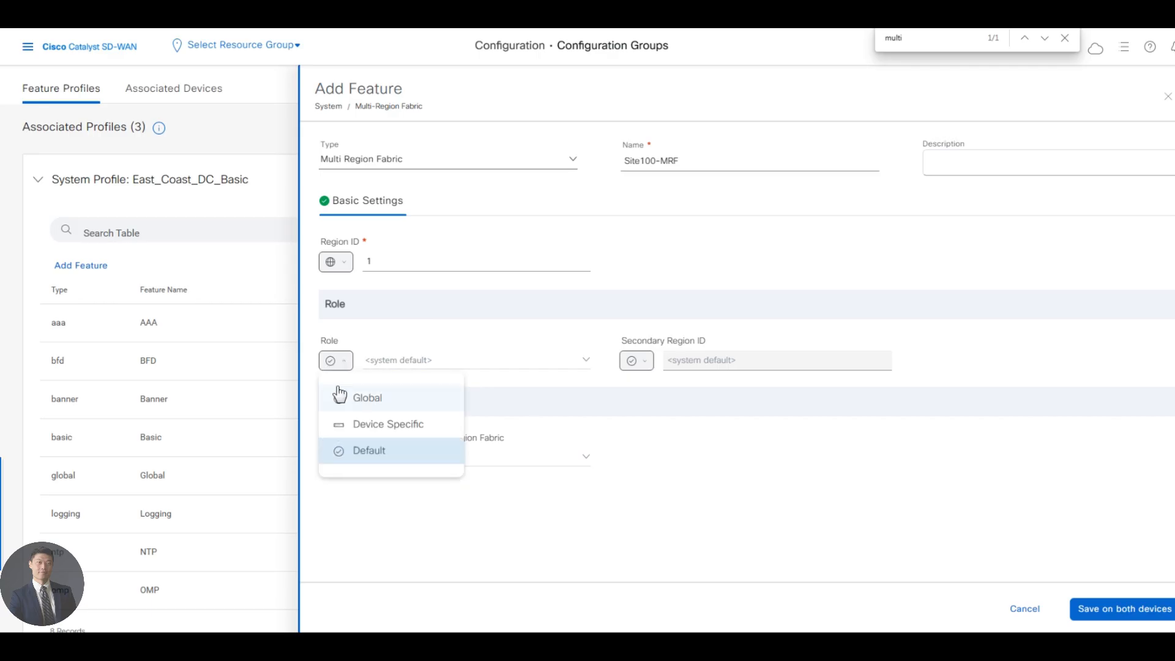
left_click(358, 404)
left_click(430, 367)
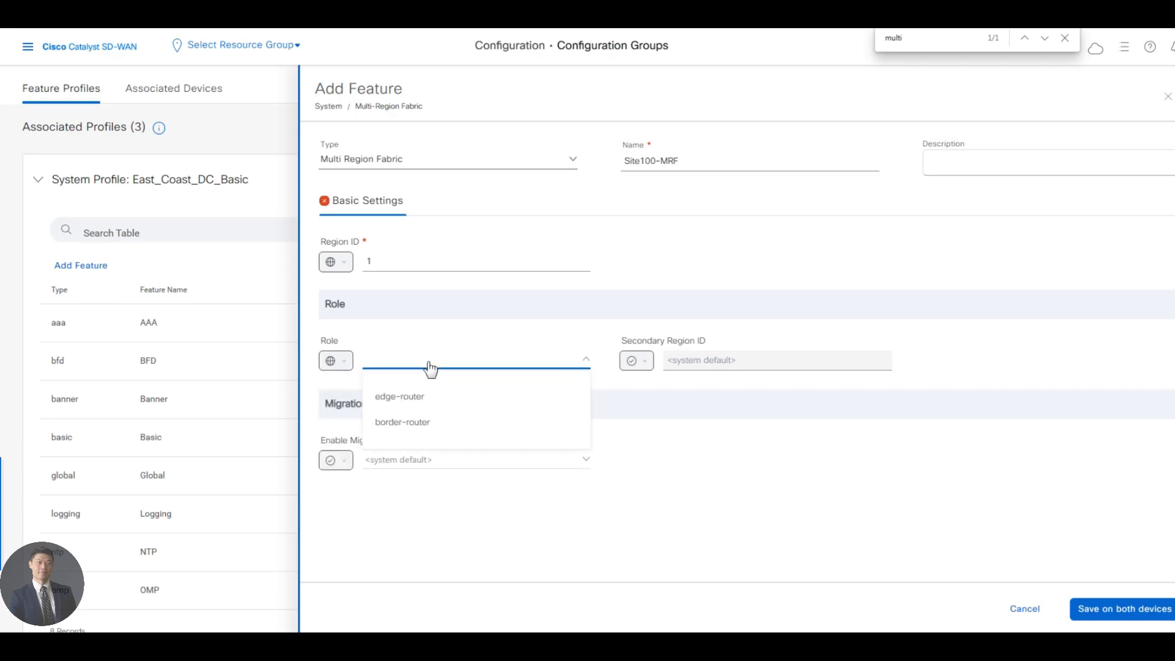
left_click(439, 427)
left_click(635, 361)
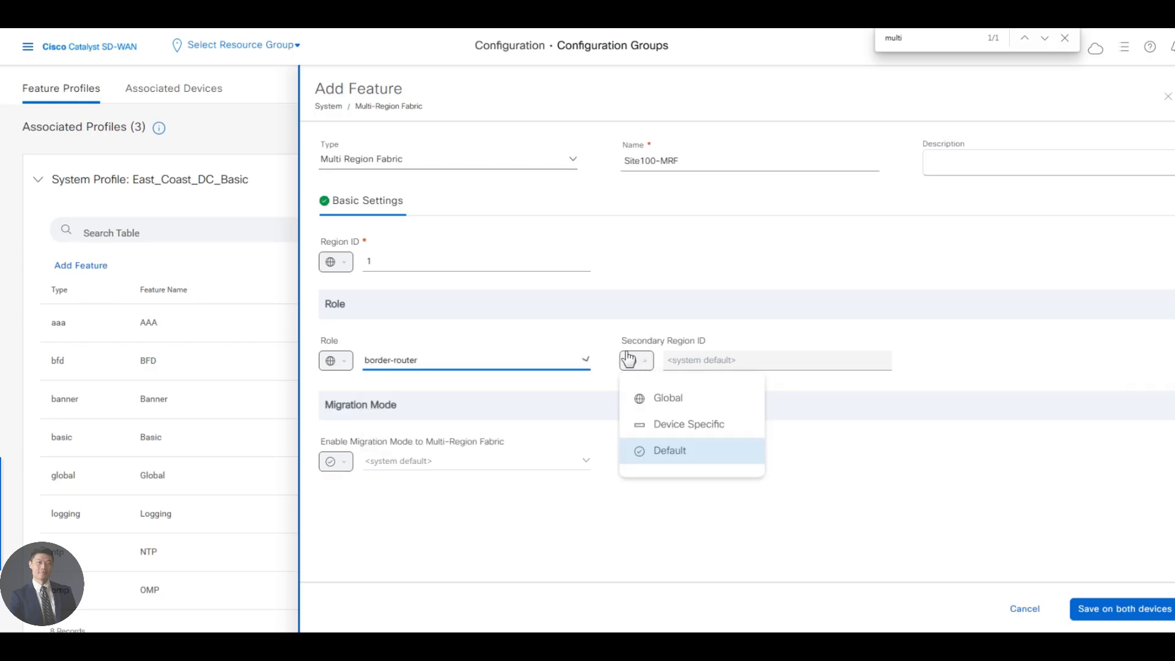
left_click(637, 362)
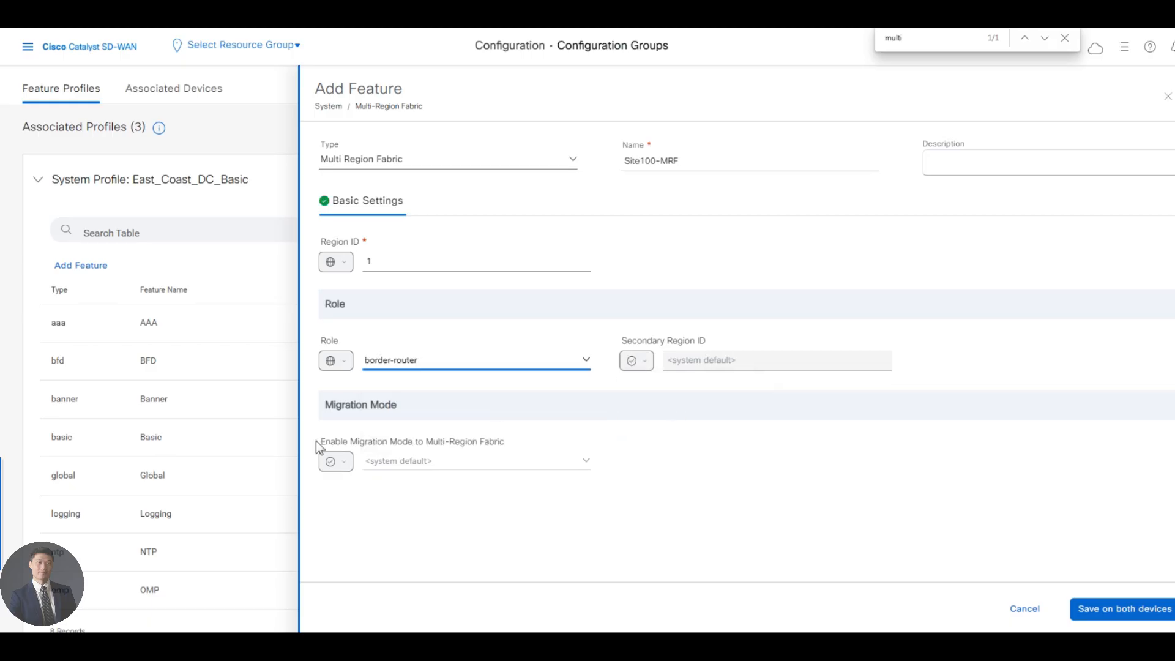
Set migration mode to Multi-Region Fabric to the global value enabled, and save the feature on both devices
left_click(335, 463)
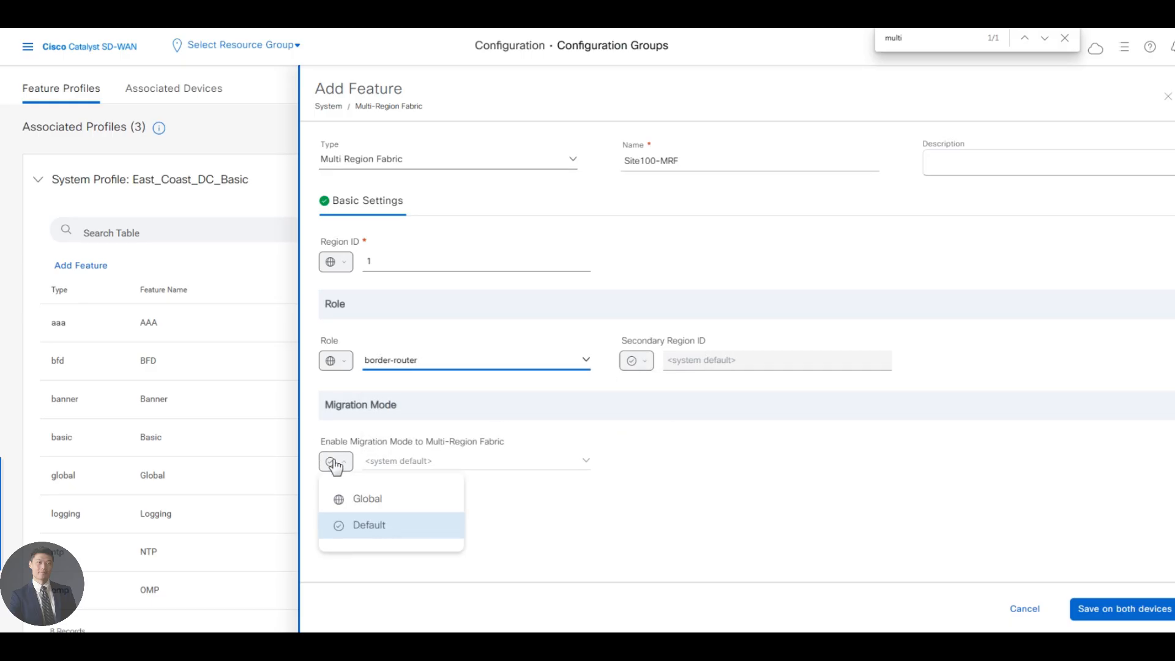
left_click(358, 498)
left_click(406, 465)
left_click(430, 496)
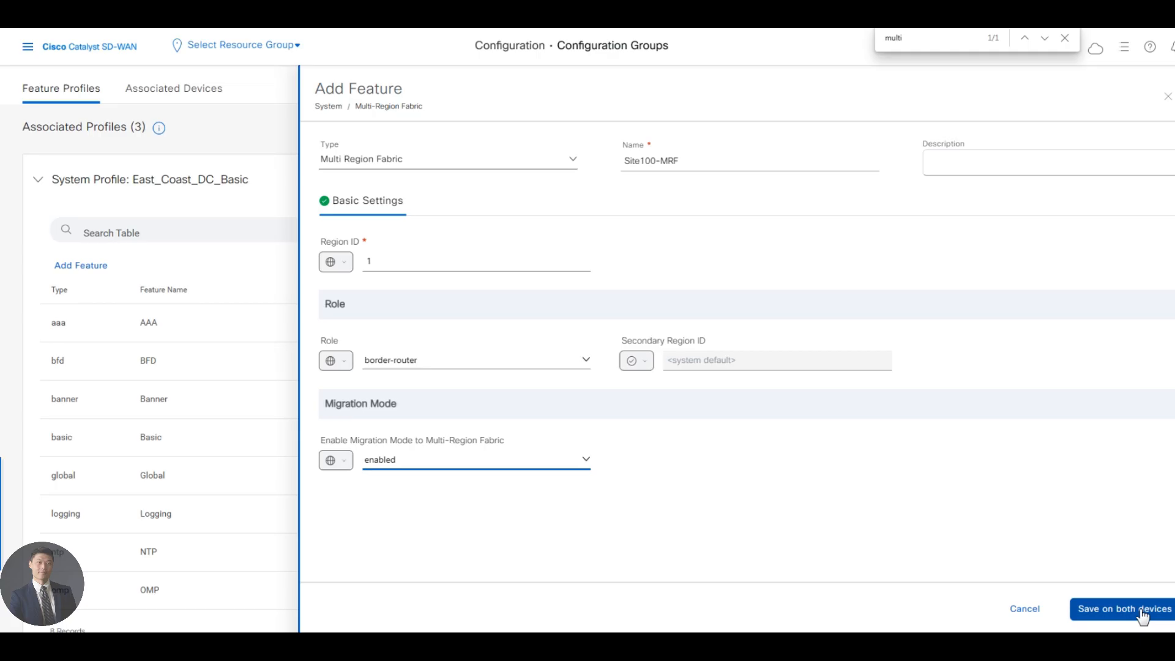
left_click(1142, 614)
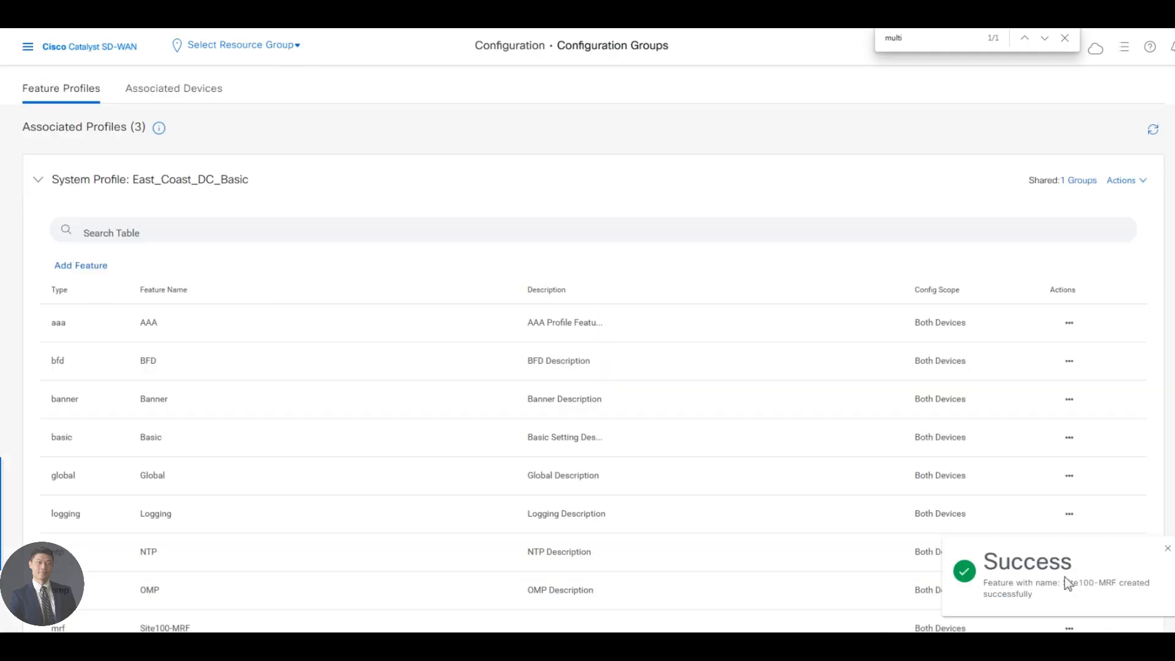
Start deploying East_Coast_DC to both associated SITE_100 devices and review the site's device values through to the summary
scroll(1149, 554, "down", 1)
scroll(245, 263, "up", 1)
scroll(246, 269, "up", 1)
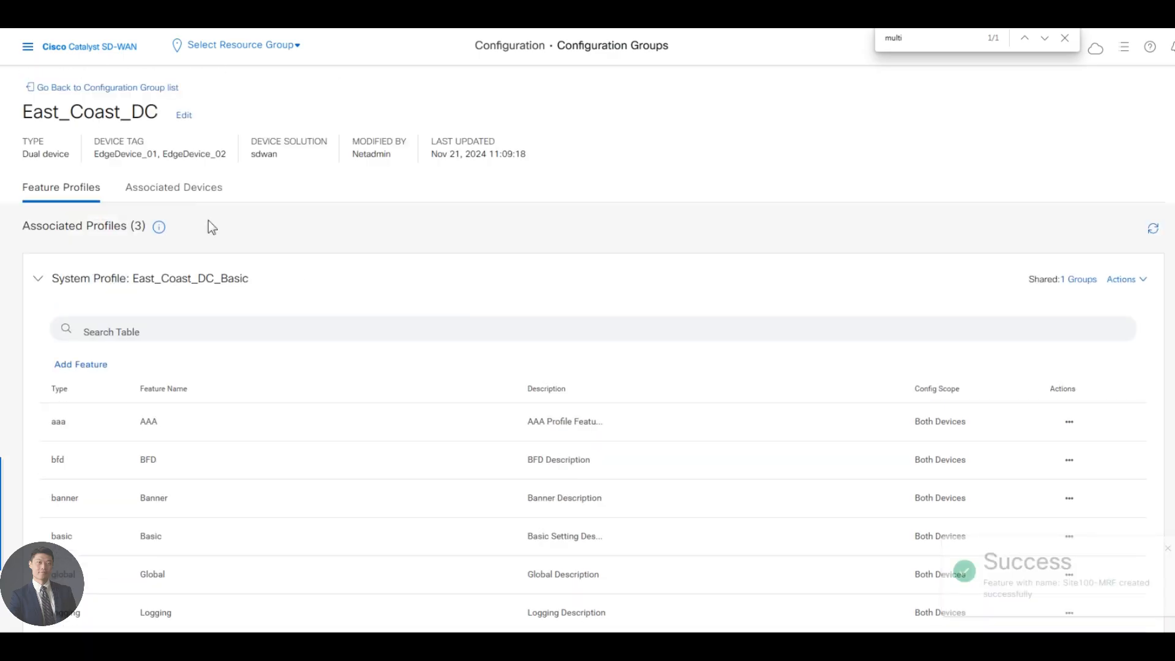
left_click(177, 194)
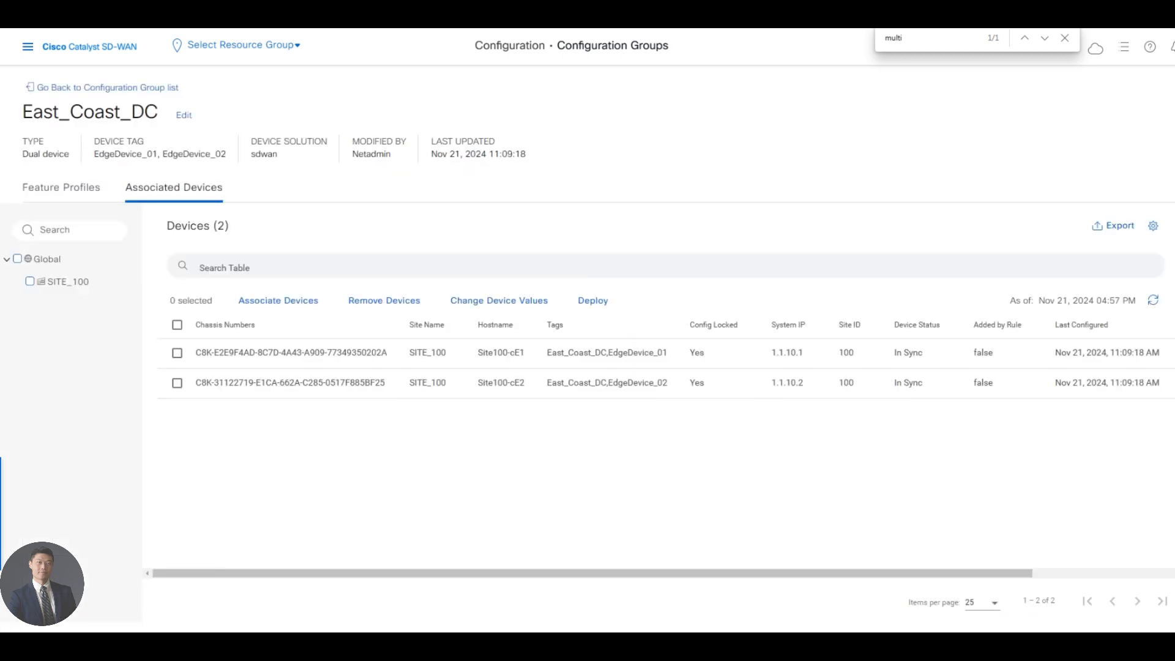
left_click(31, 282)
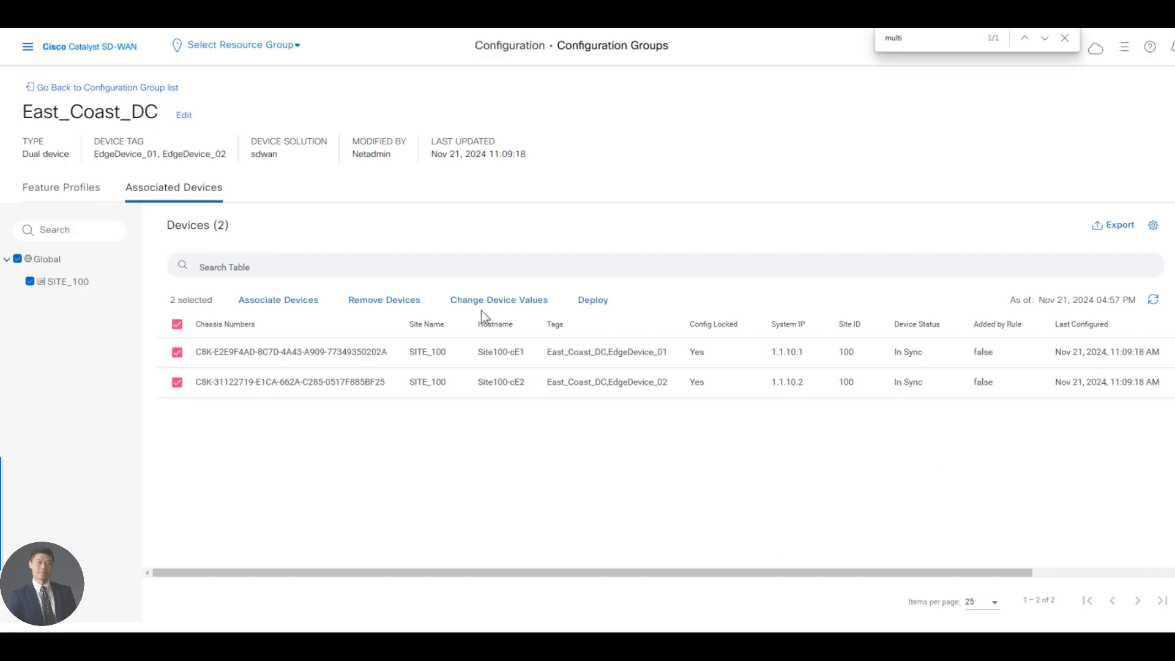
left_click(589, 300)
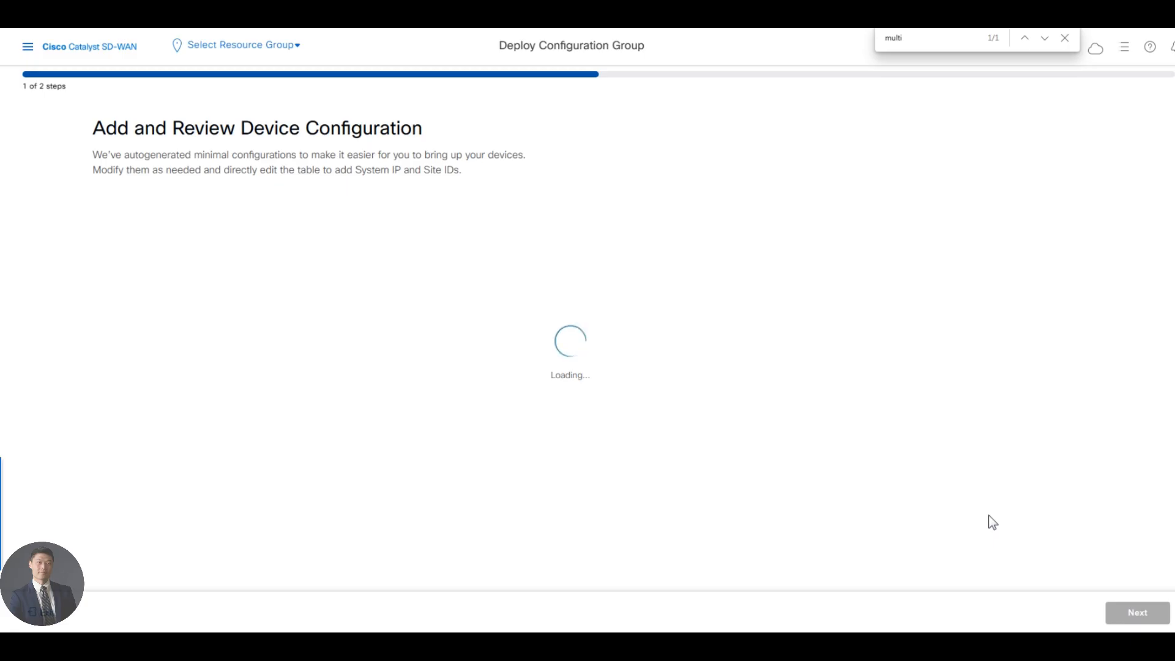
left_click(46, 303)
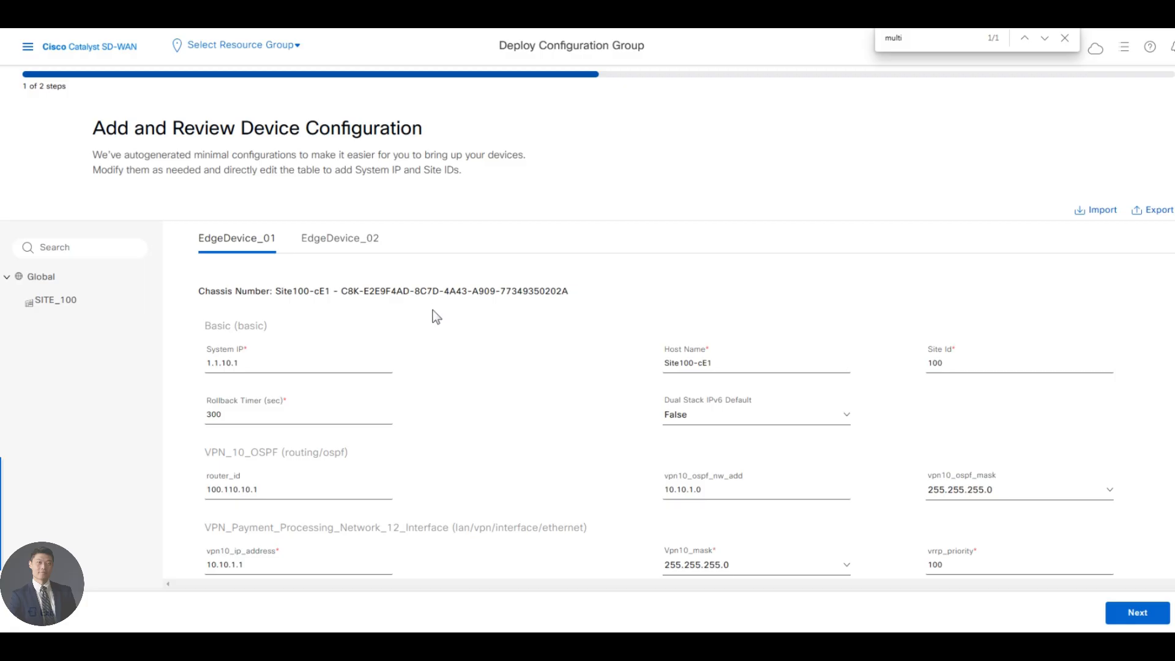
left_click(1136, 614)
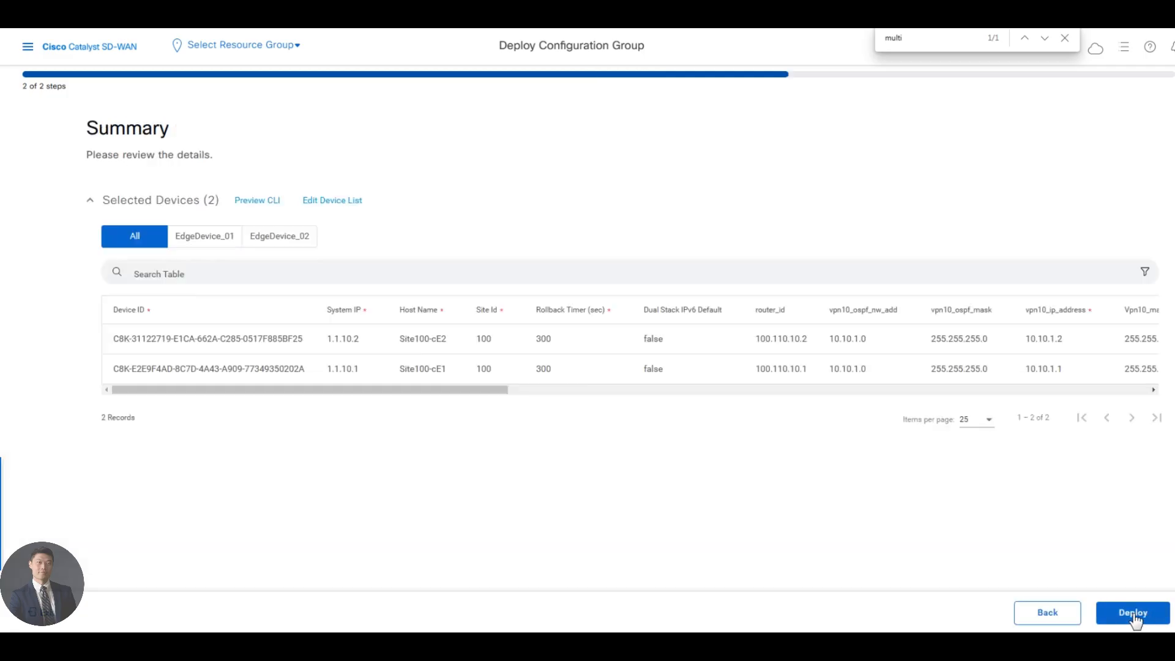
Preview SITE_100's CLI configuration, deploy the configuration group to both devices and view the deployment status
left_click(256, 202)
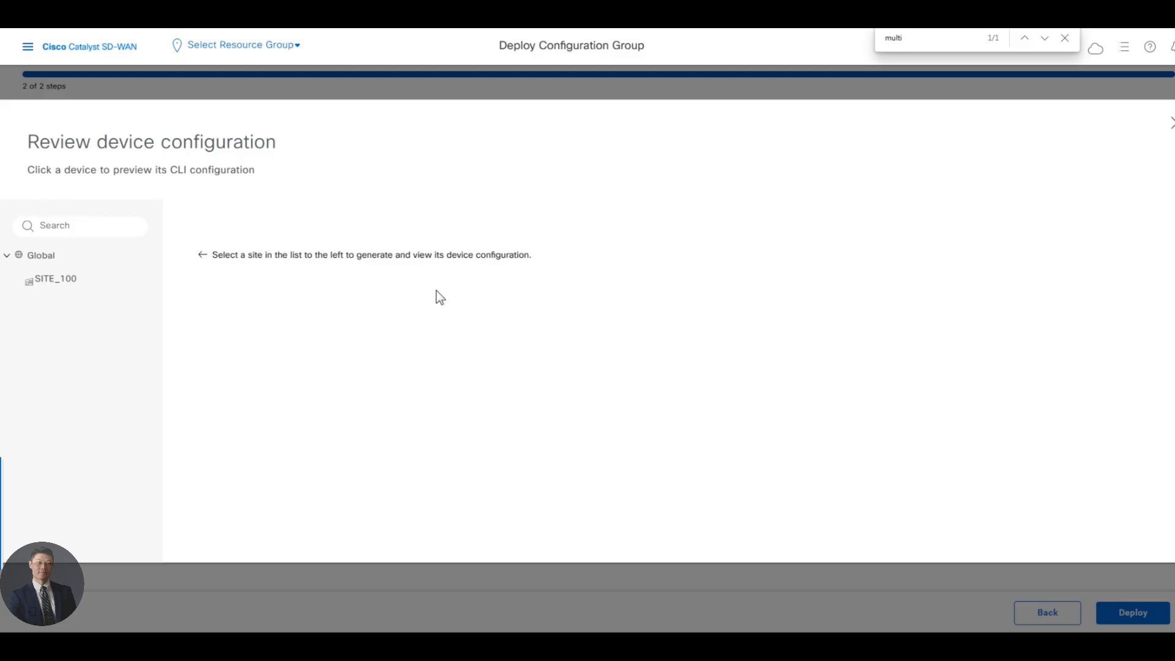
left_click(53, 284)
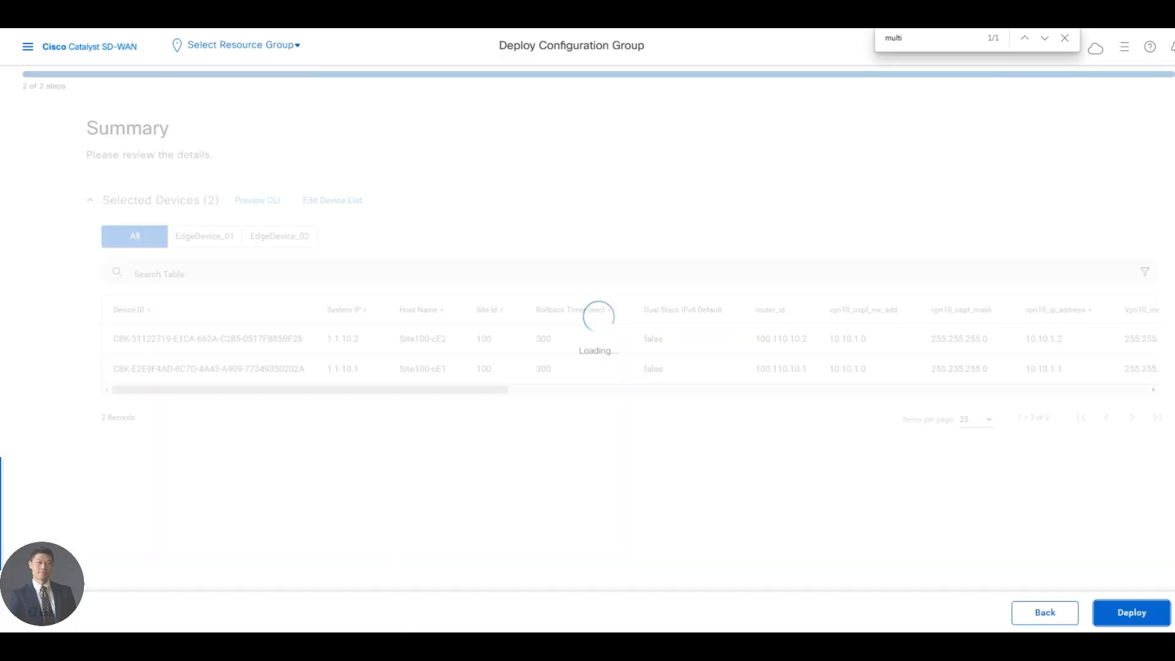
mouse_move(403, 644)
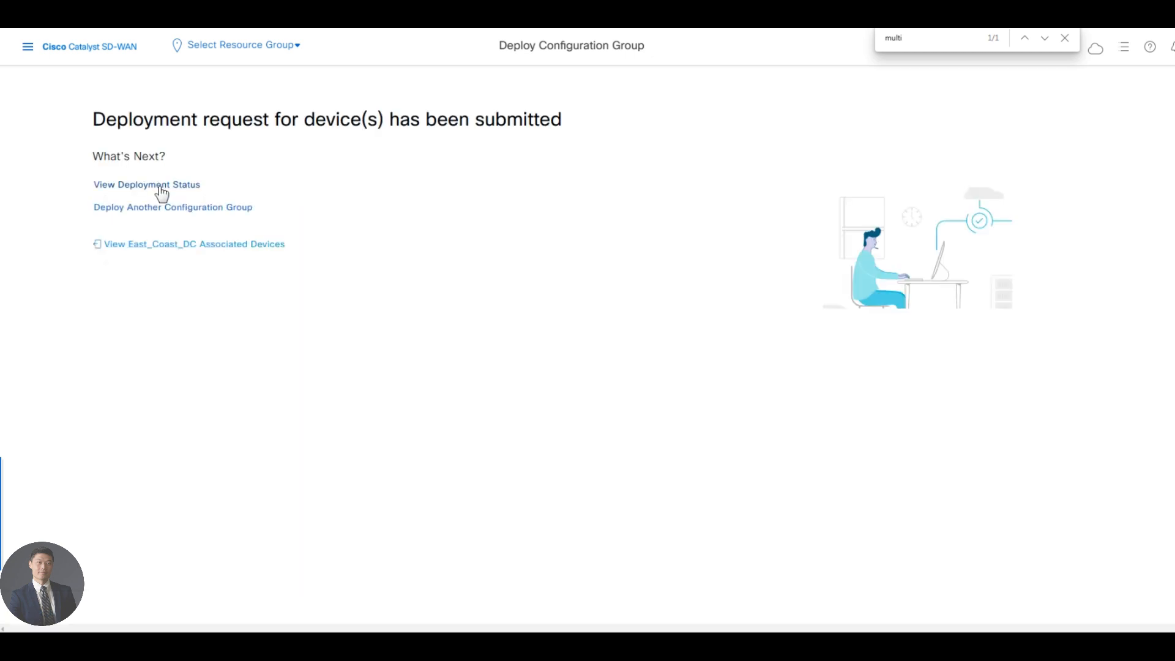
left_click(161, 187)
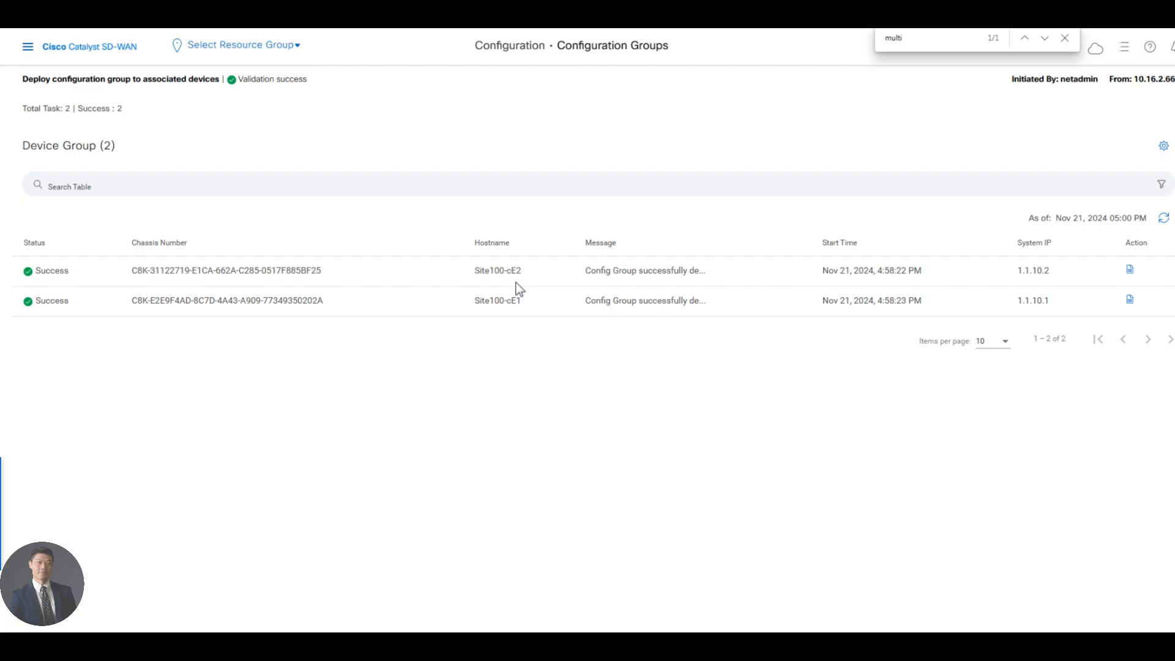
Bring up the list of monitored devices and check the East Coast datacenter routers in the network topology diagram
left_click(28, 47)
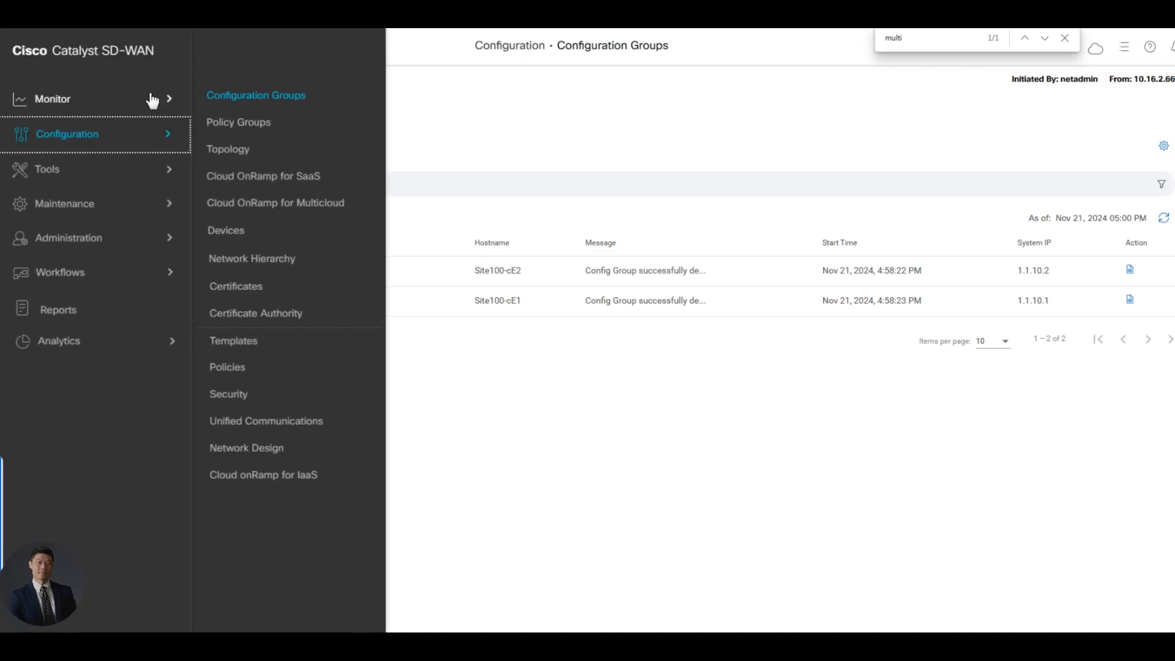
left_click(86, 105)
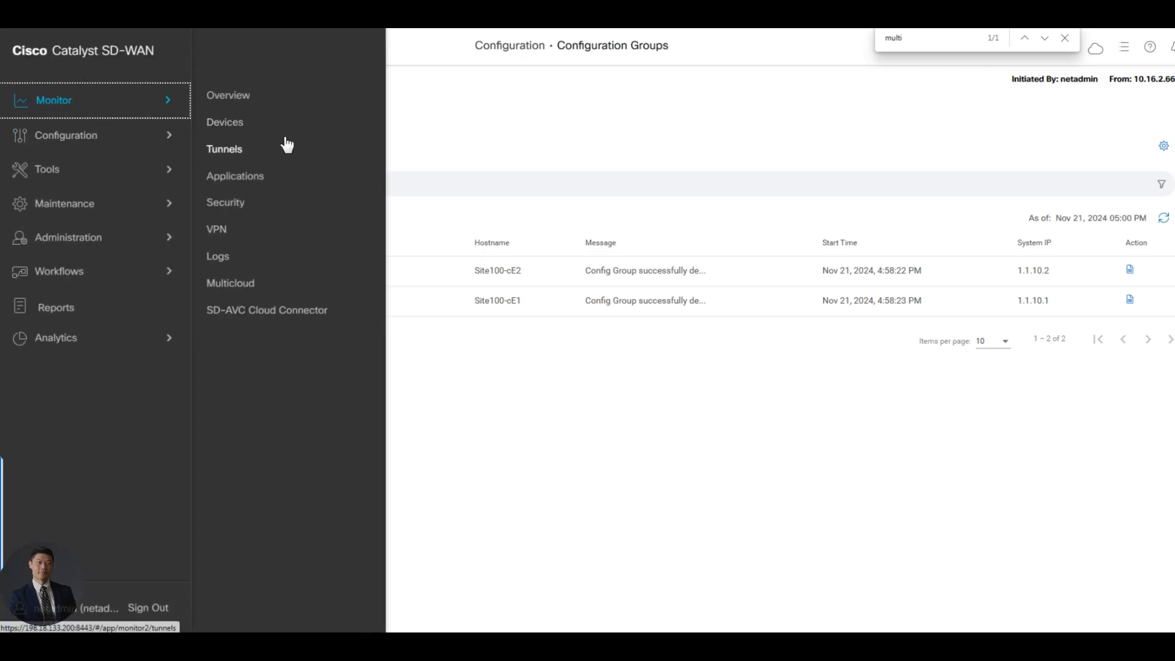
left_click(227, 126)
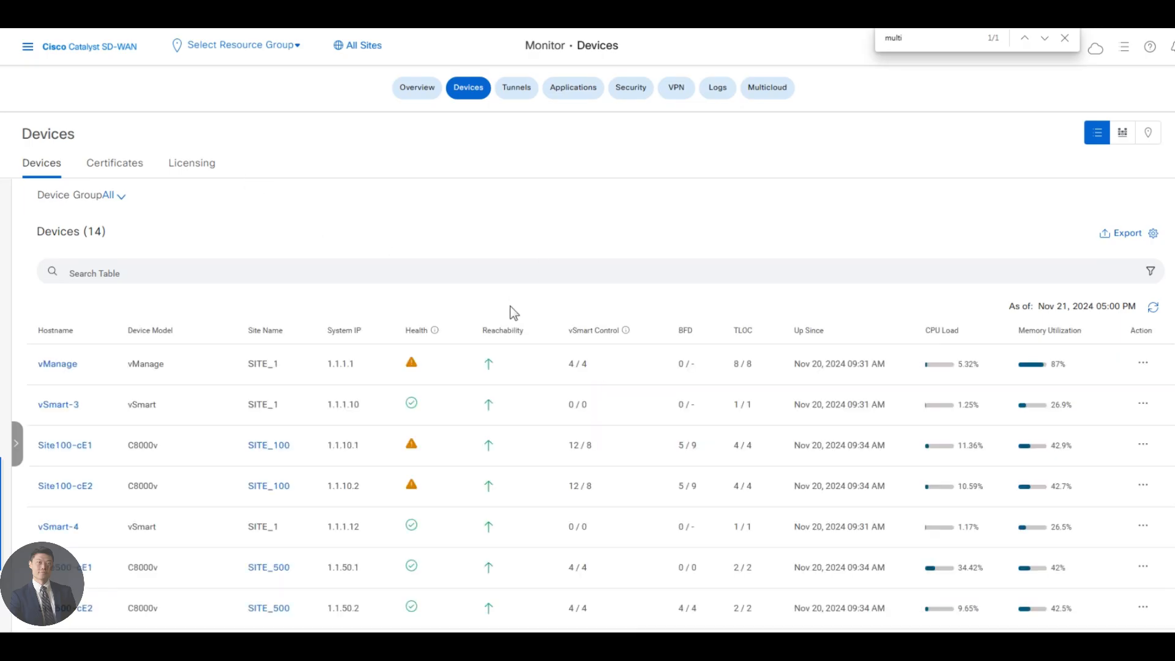
left_click(407, 15)
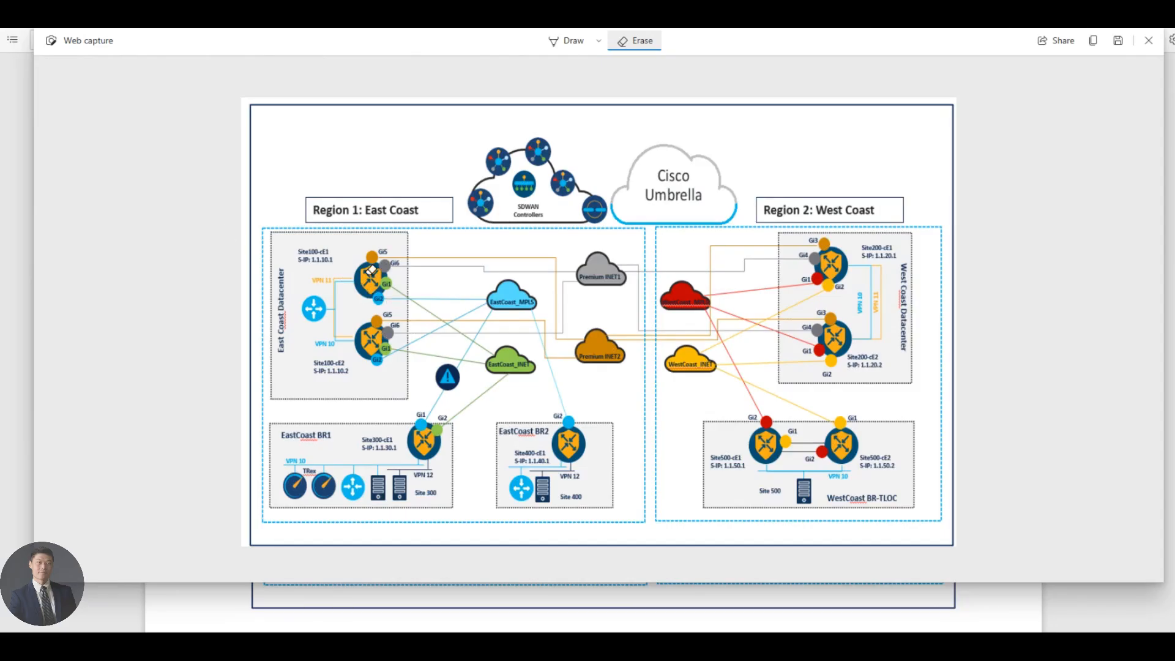
left_click(294, 14)
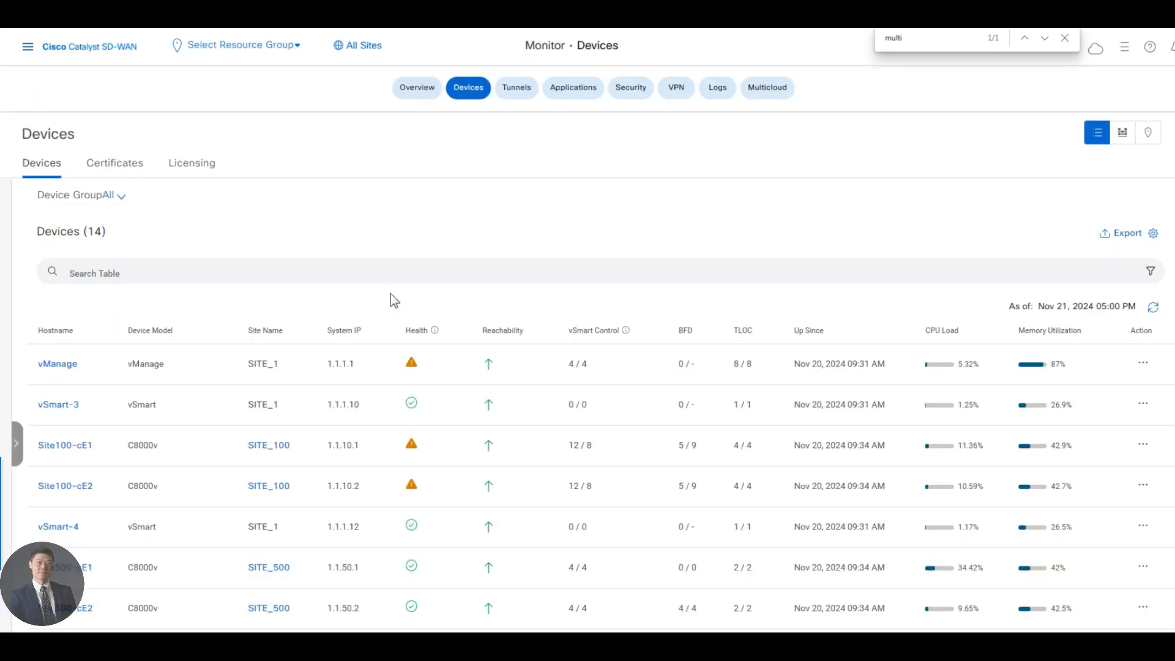
View the real-time OMP Peers of Site100-cE1 without a filter to check its vSmart peers and their region IDs
scroll(361, 343, "down", 5)
scroll(358, 345, "down", 1)
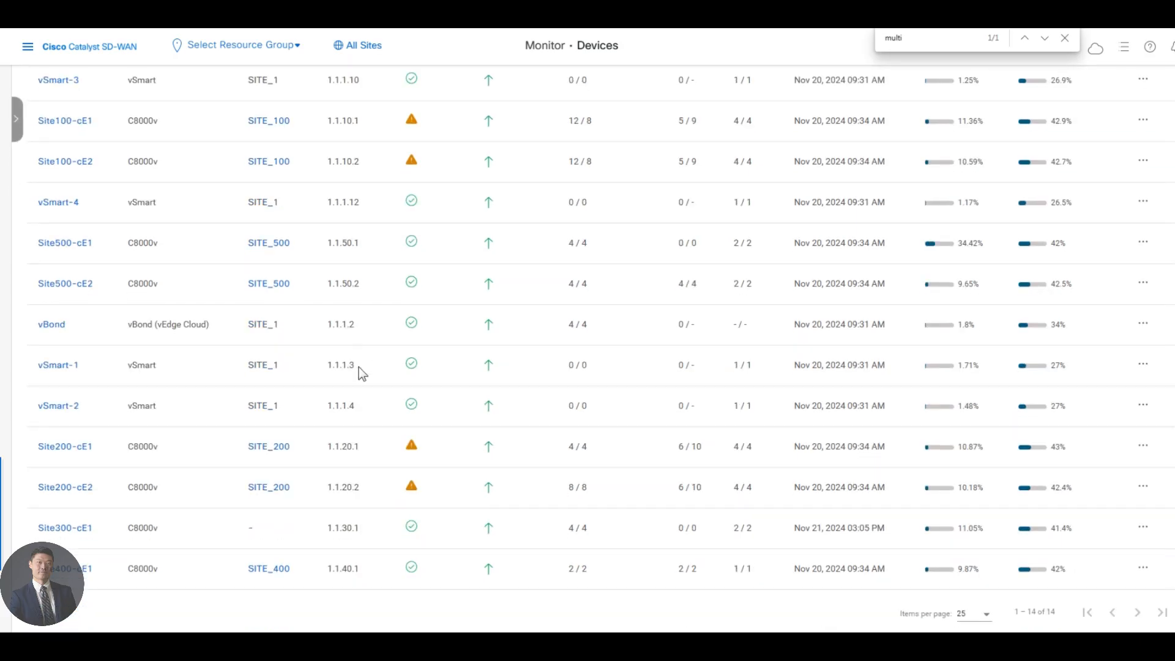
scroll(204, 359, "up", 3)
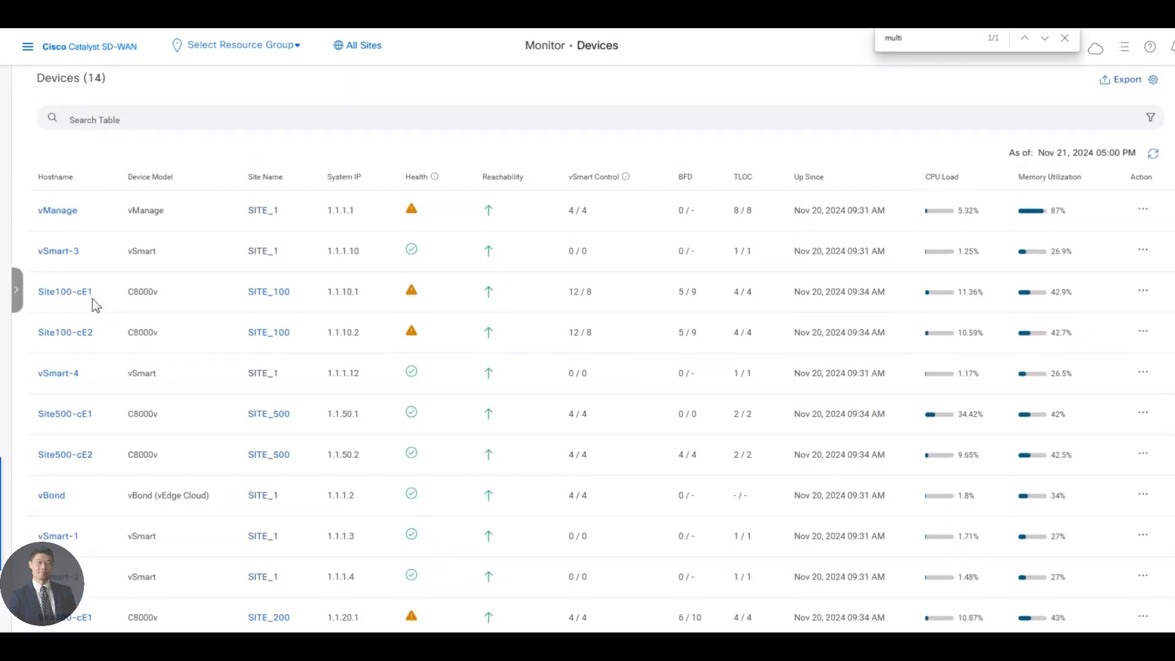
left_click(1143, 293)
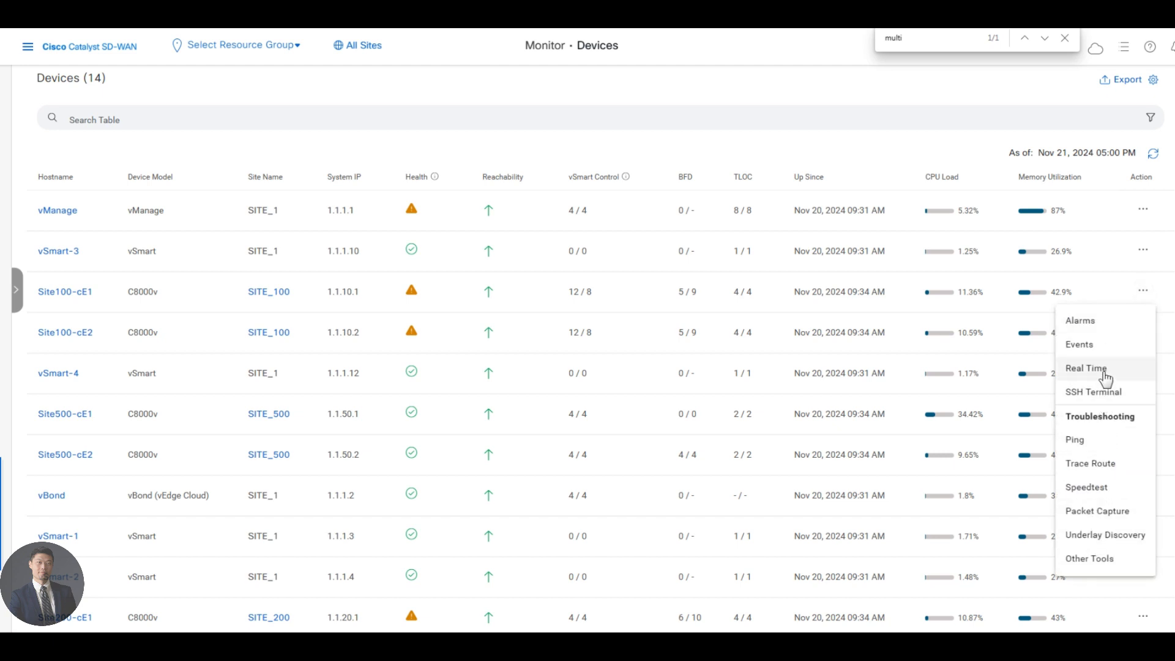
left_click(1086, 368)
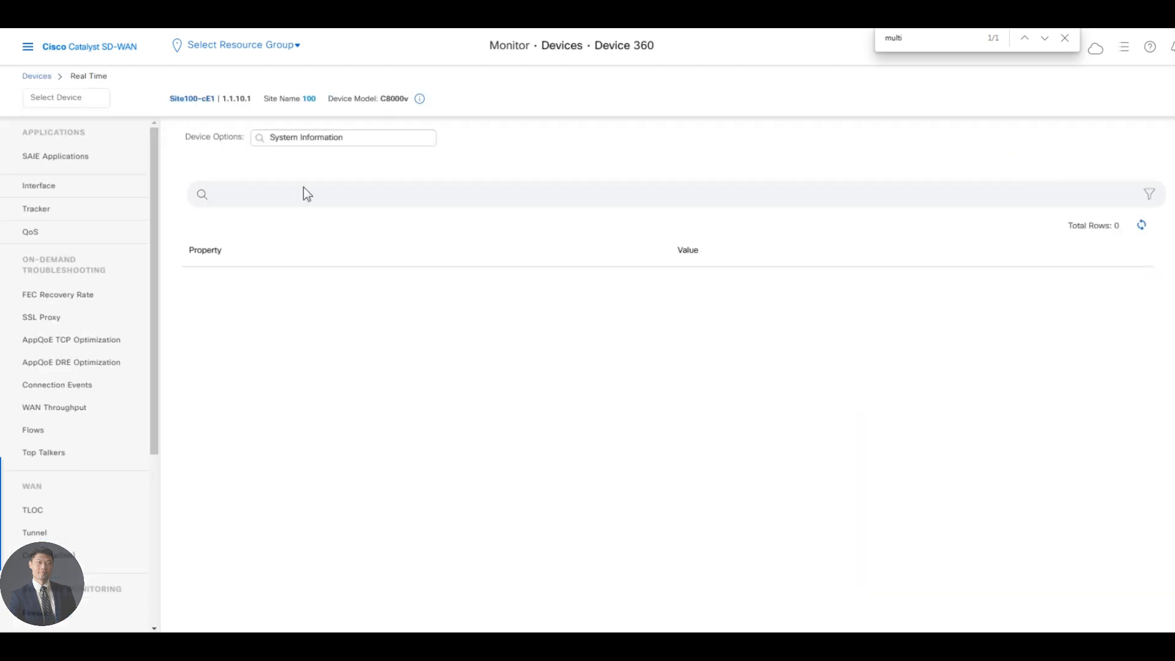
left_click(344, 139)
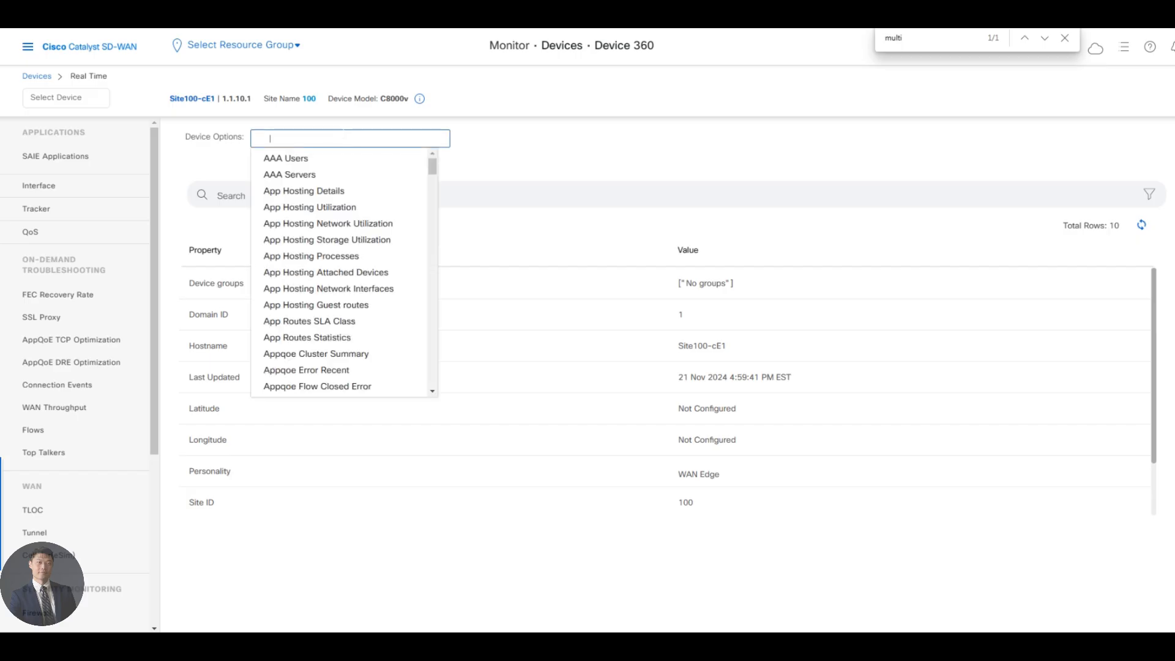
type("omp peer")
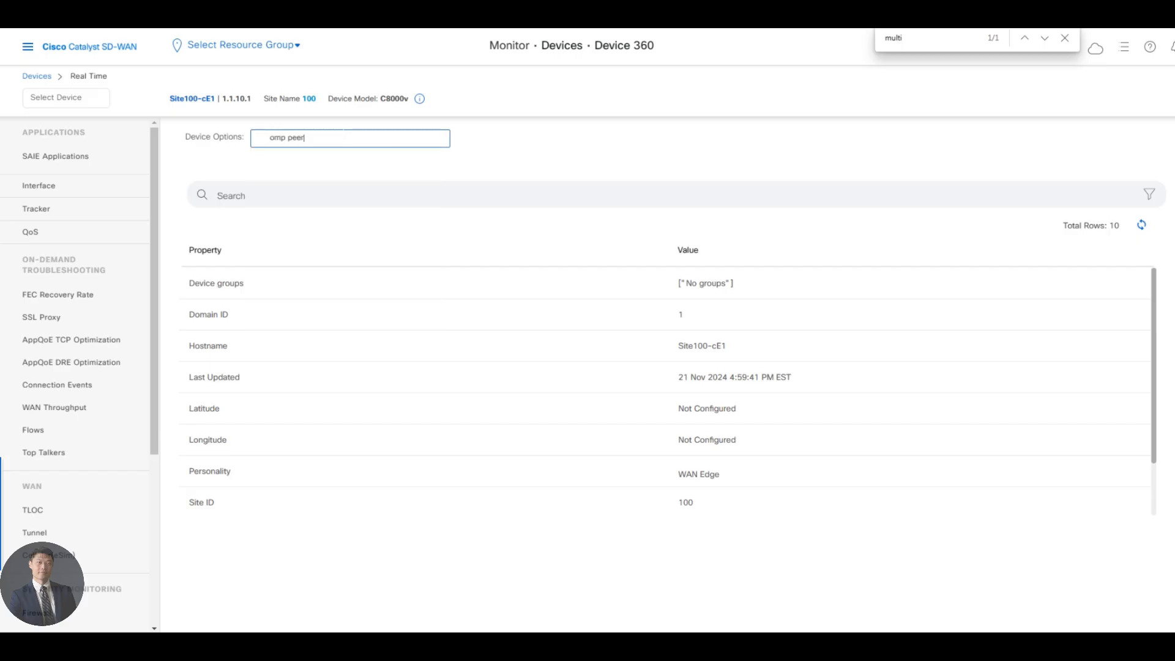
left_click(318, 163)
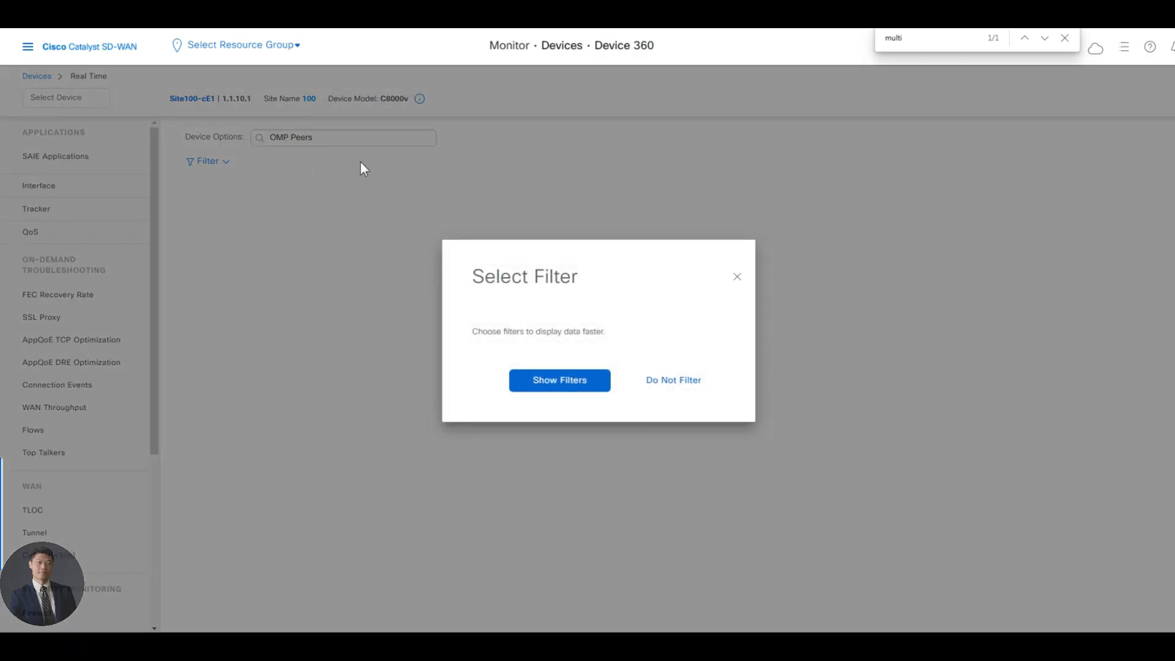
left_click(678, 382)
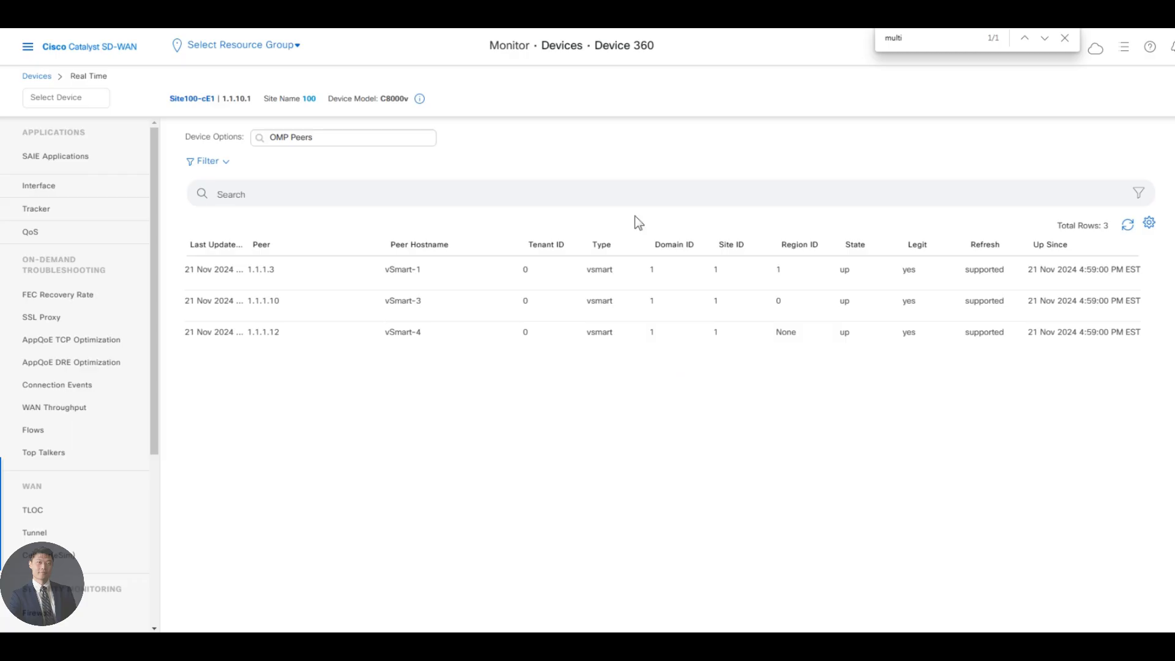
Open the East_Coast_DC configuration group for editing and expand its East_Coast_DC_WAN transport and management profile
left_click(27, 47)
left_click(87, 136)
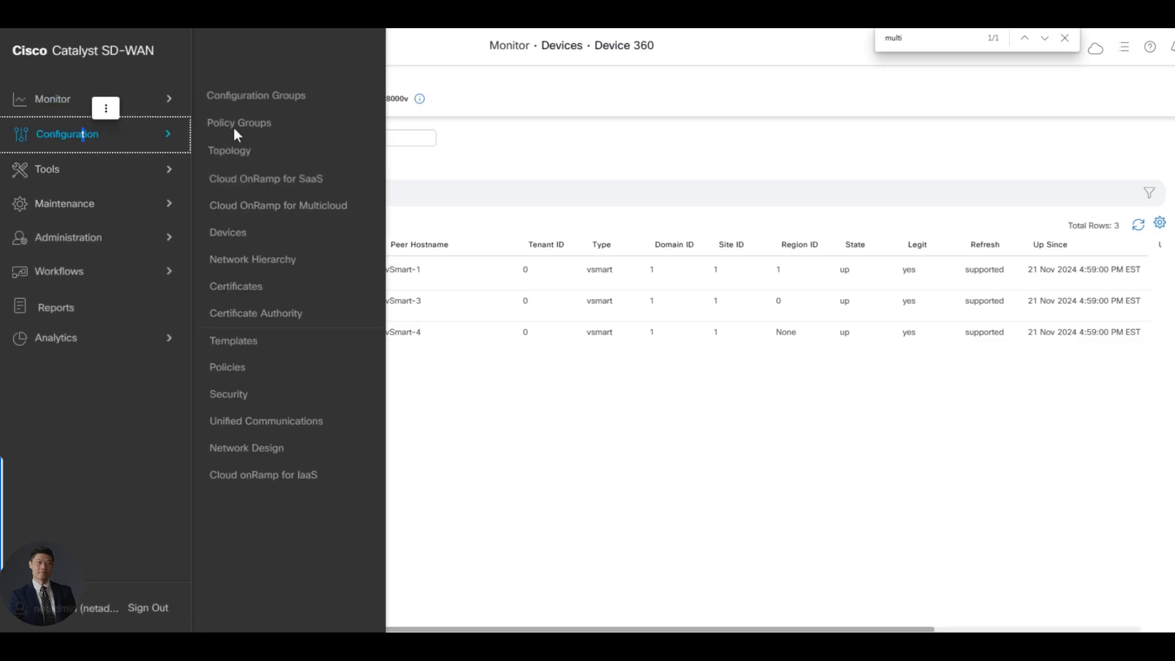
left_click(262, 96)
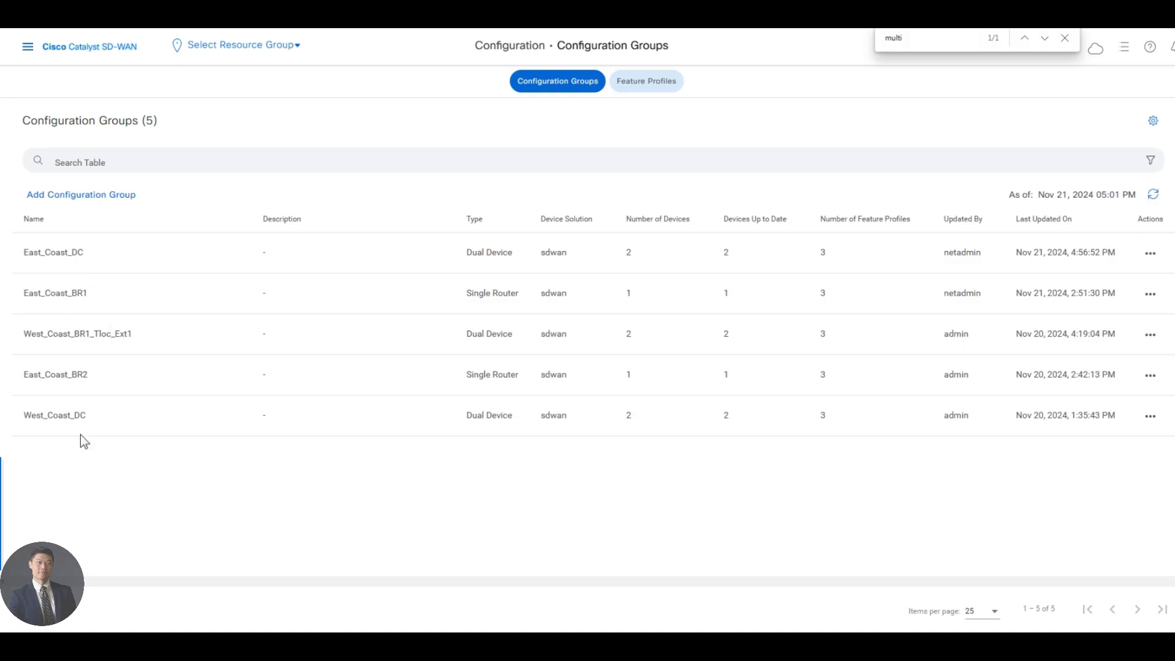
left_click(1151, 253)
left_click(1134, 291)
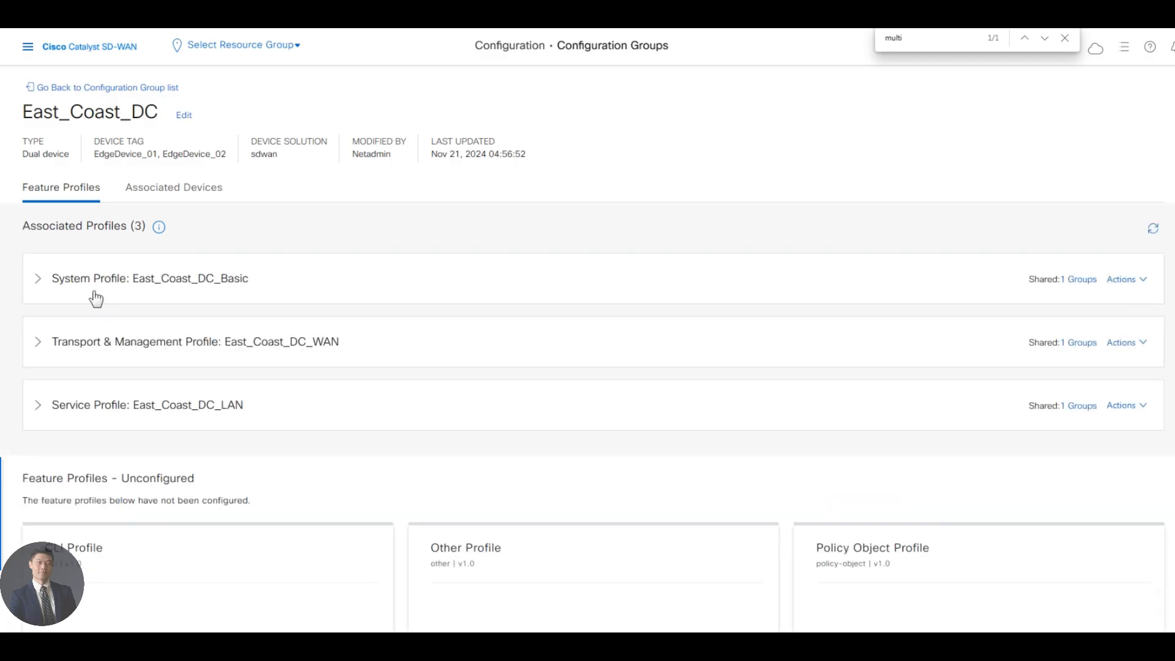
left_click(109, 341)
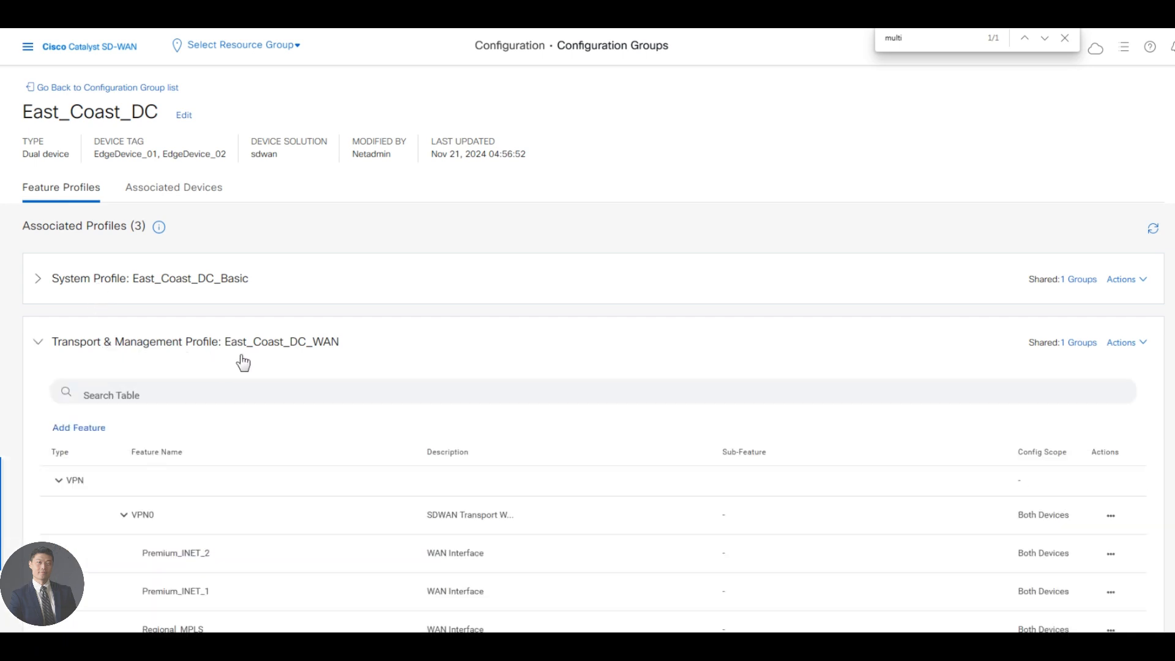
scroll(288, 387, "down", 3)
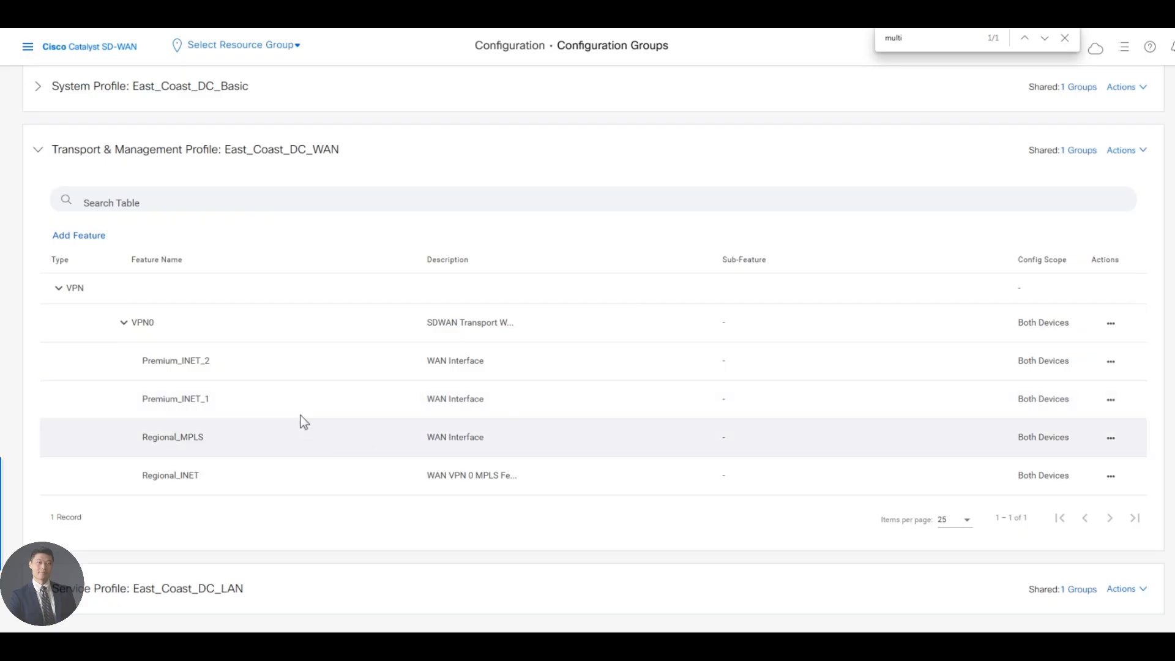
Enable Border as a global value in the Premium_INET_1 tunnel settings and save the feature on both devices
left_click(1115, 402)
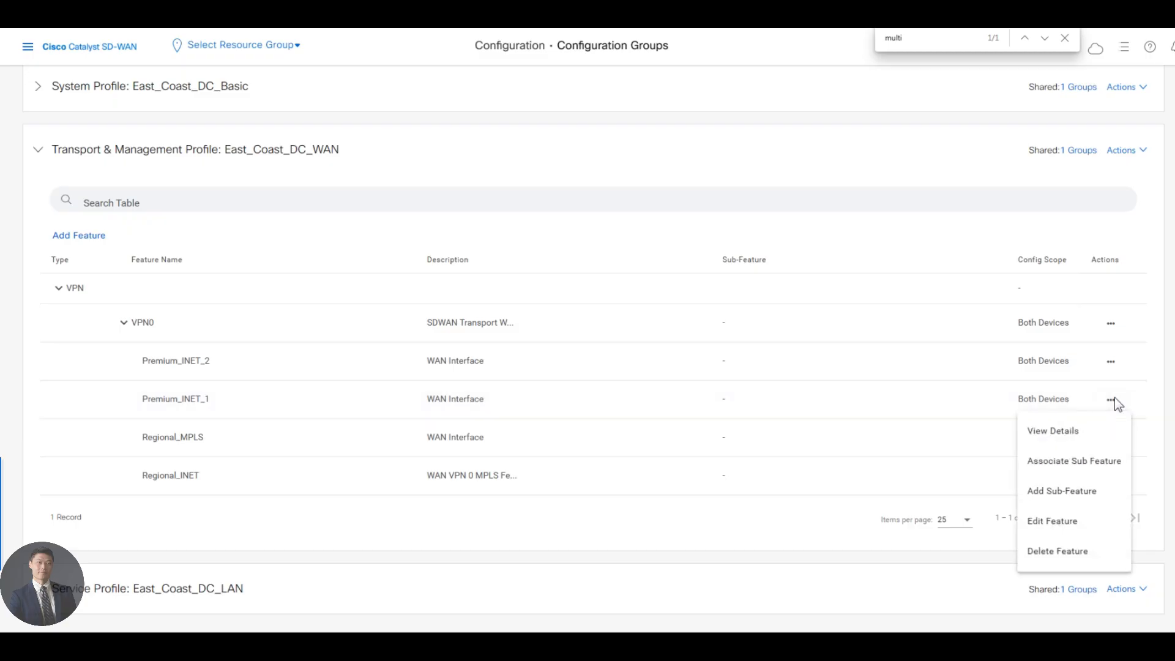
left_click(1082, 521)
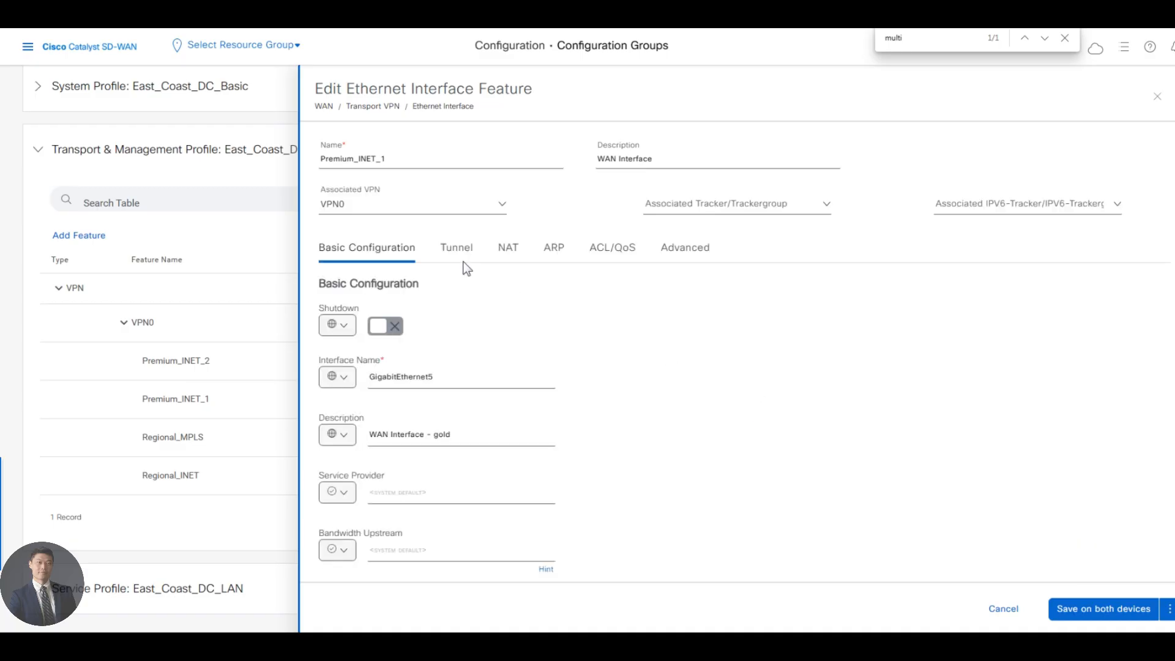
left_click(457, 249)
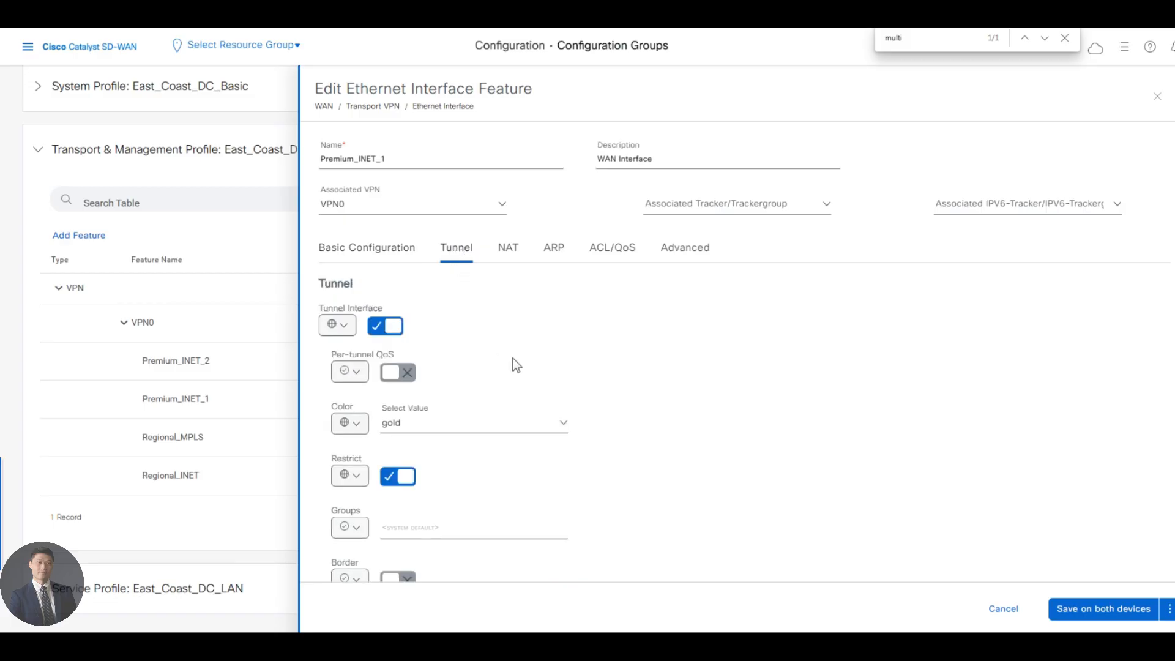
scroll(551, 386, "down", 1)
left_click(350, 501)
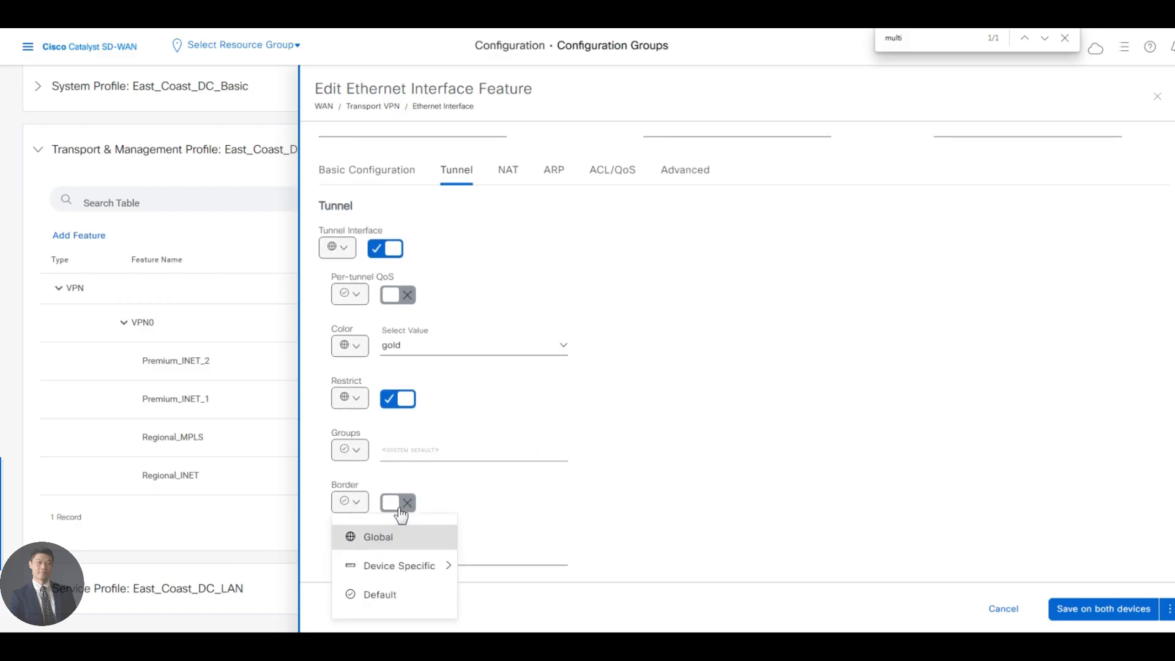
left_click(397, 535)
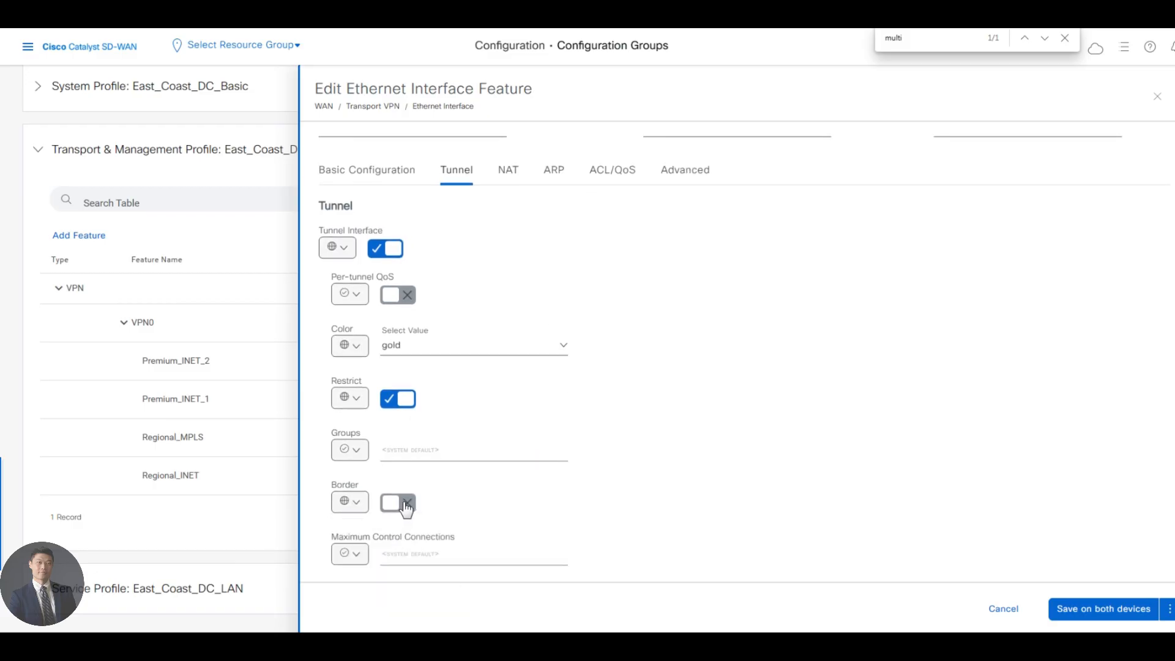
left_click(409, 505)
left_click(1118, 614)
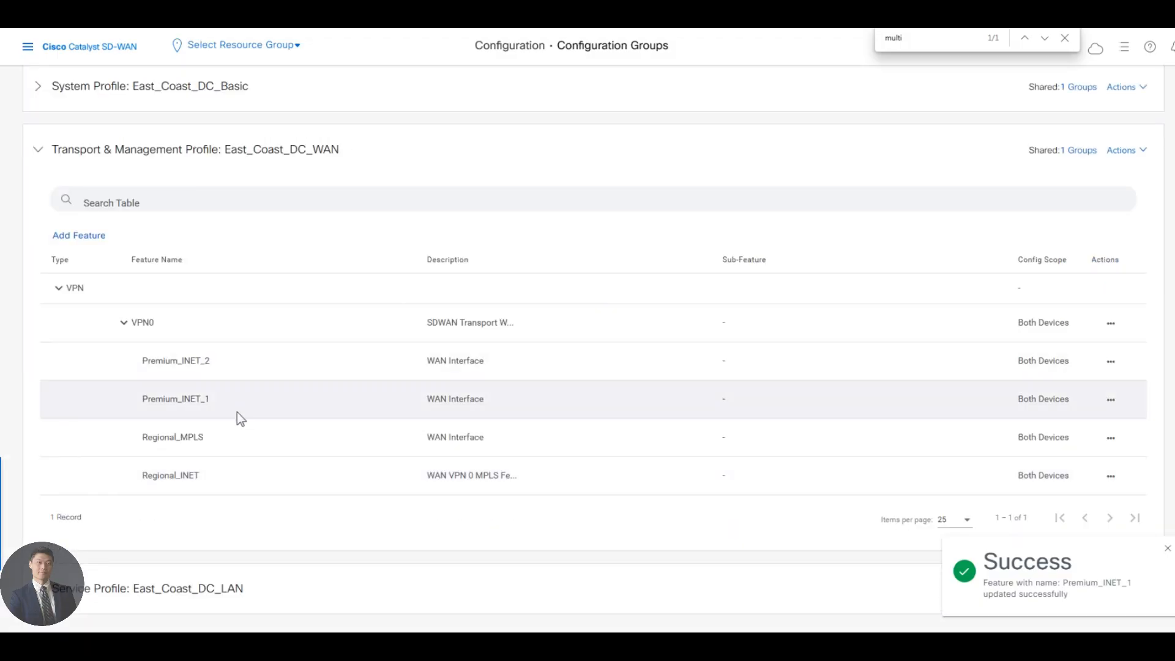
Enable Border as a global value in the Premium_INET_2 tunnel settings and save the feature on both devices
left_click(1111, 362)
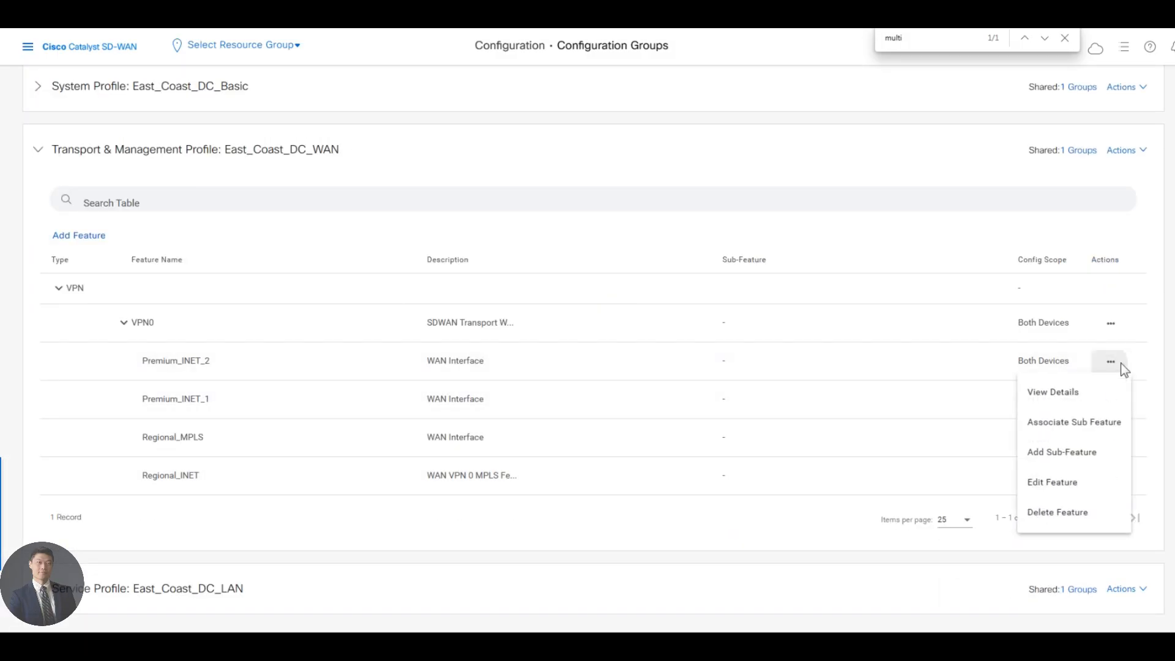
left_click(1063, 485)
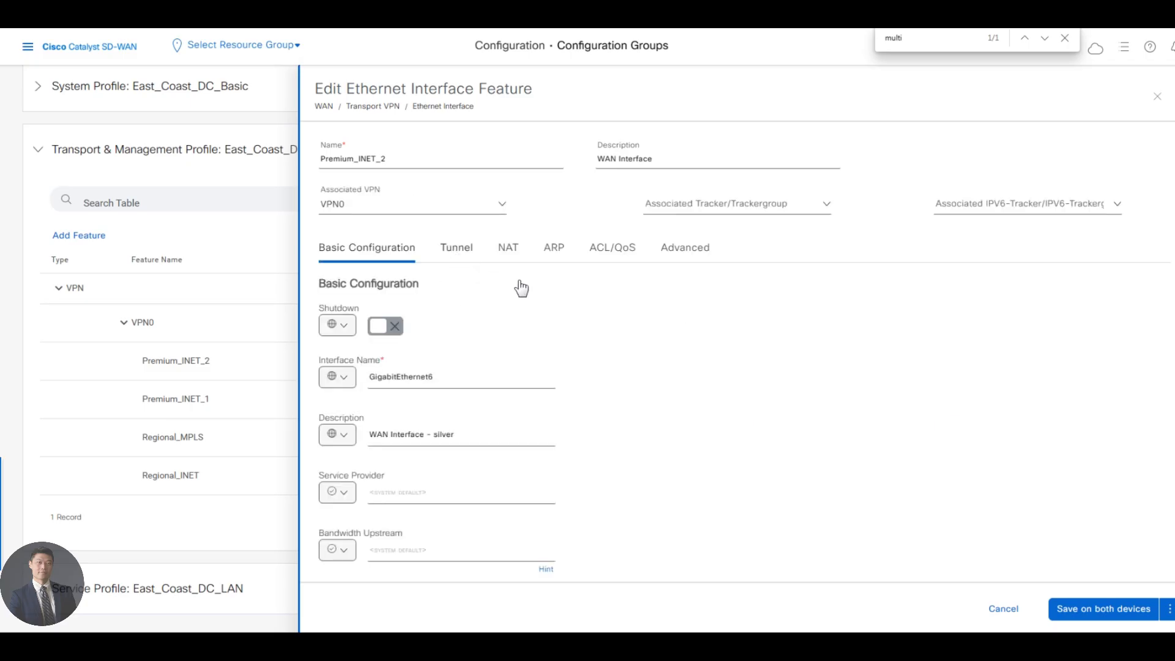
left_click(452, 251)
scroll(487, 479, "down", 5)
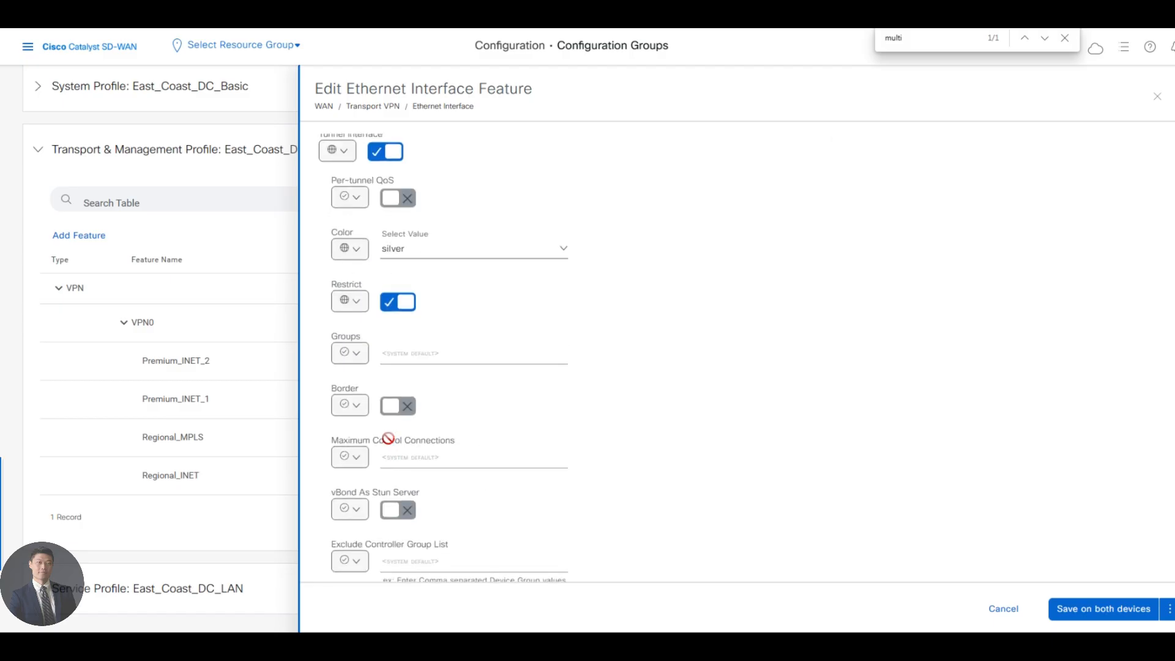
left_click(358, 409)
left_click(407, 416)
left_click(1095, 618)
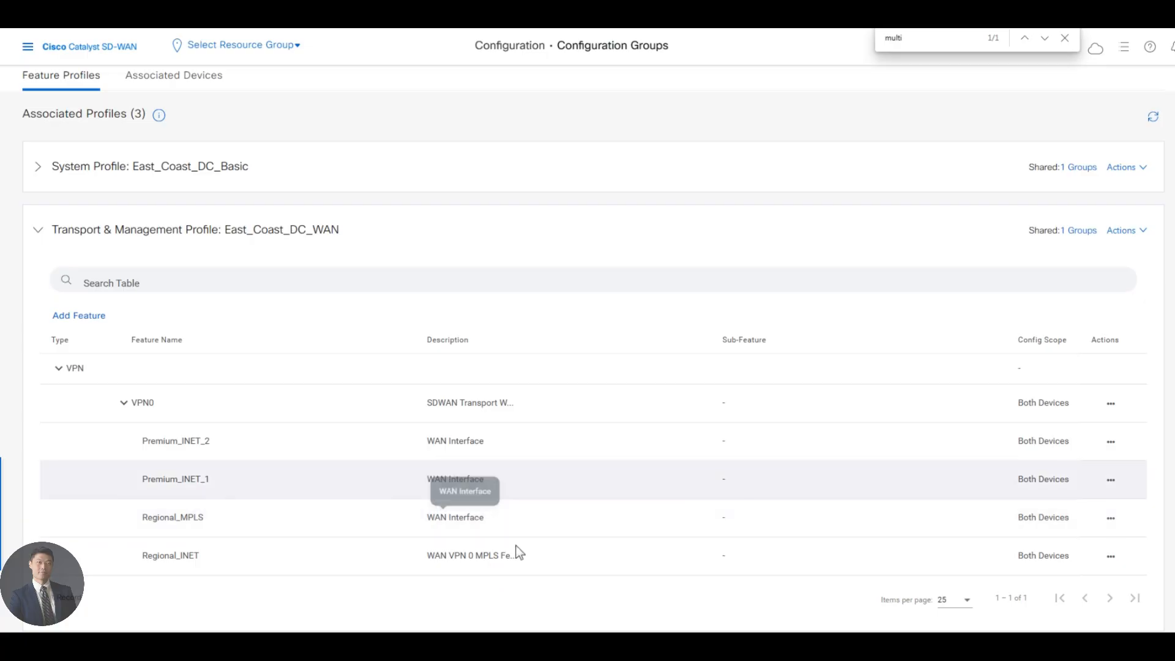
Start a new CLI profile for East_Coast_DC and name it MRF_Core
scroll(316, 509, "down", 2)
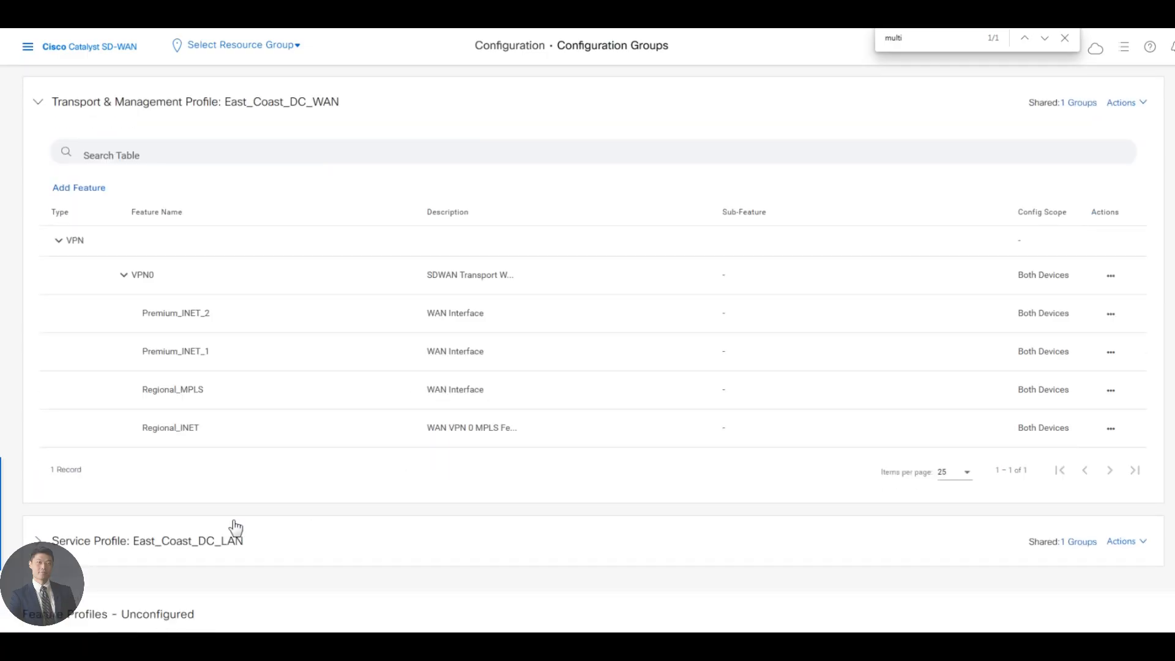
scroll(316, 511, "down", 4)
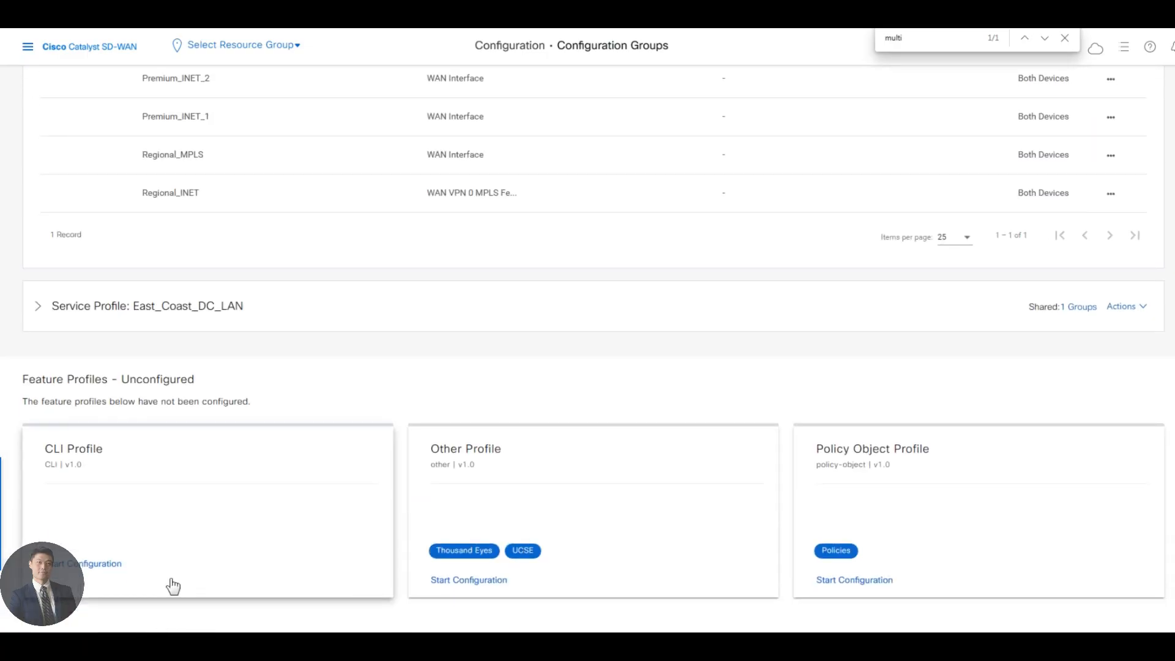
left_click(74, 572)
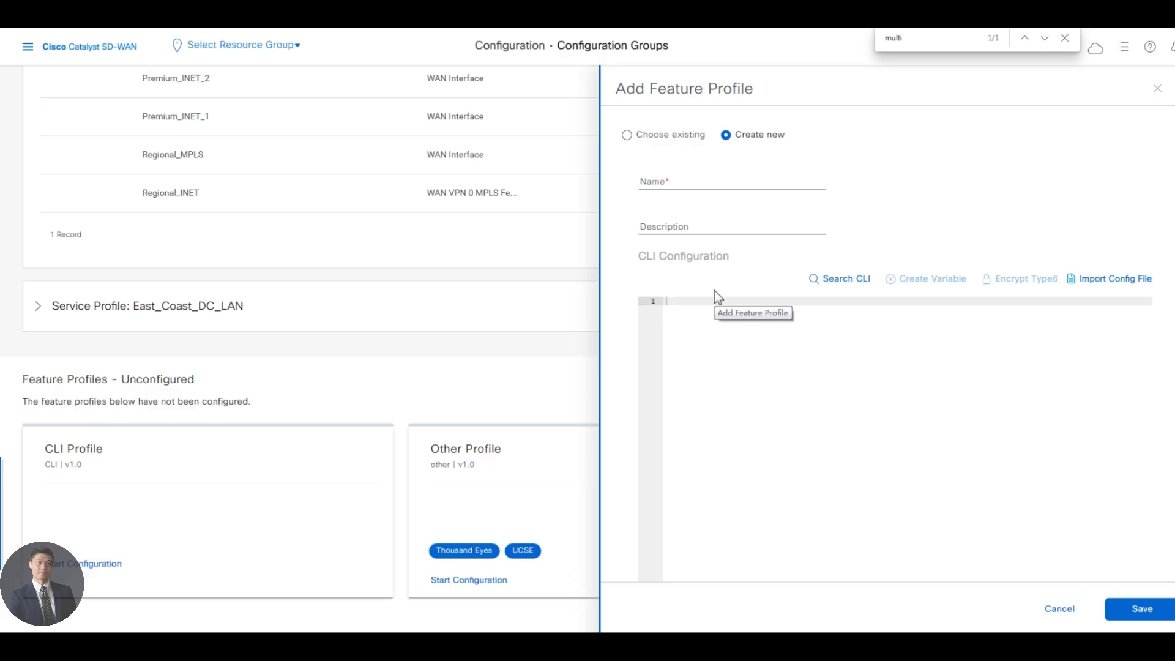
left_click(706, 191)
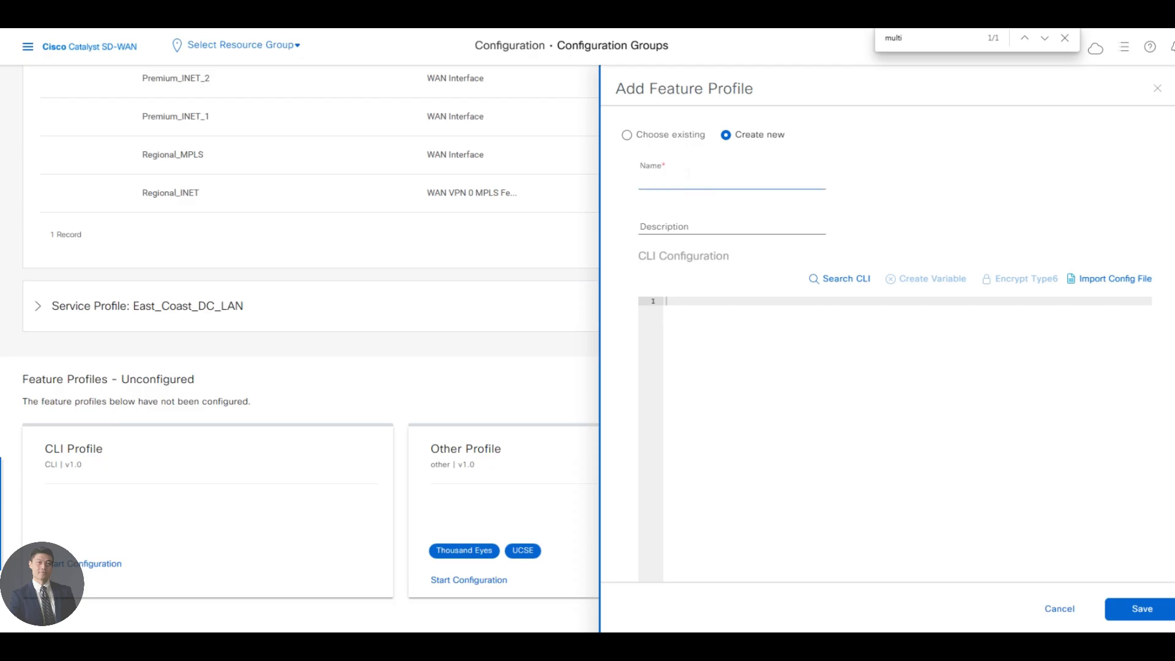
type("MRF_CO")
key("BackSpace")
type("ore")
Enter sdwan CLI lines setting region core on the tunnel interfaces of GigabitEthernet5 and GigabitEthernet6, and save the profile
type("sdwan")
key("Return")
key("BackSpace")
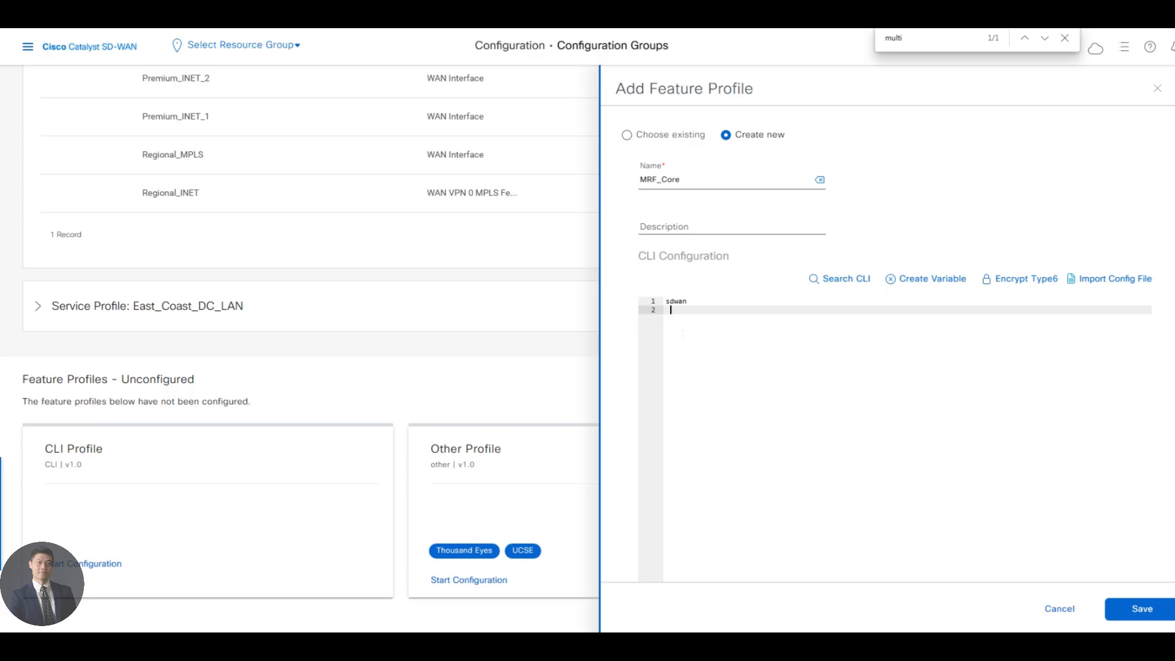
type("interface")
key("ctrl+a")
type("sdwan interface GigabitEthernet5  tunnel-interface  region core  interface GigabitEthernet6  tunnel-interface  region core")
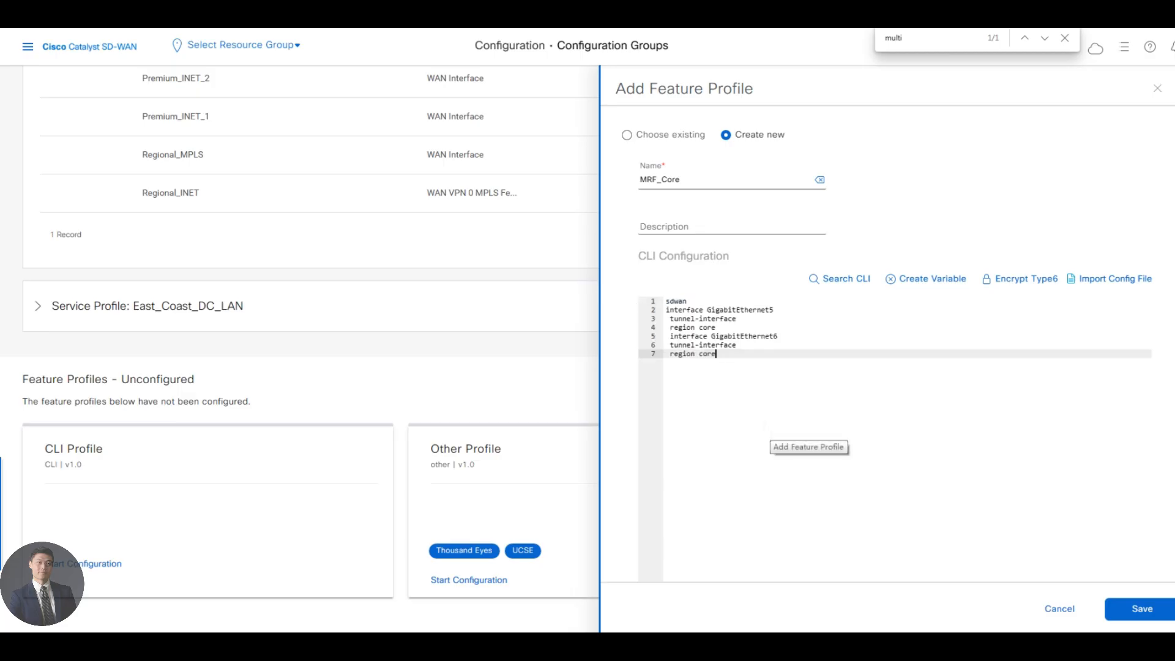
left_click(1144, 610)
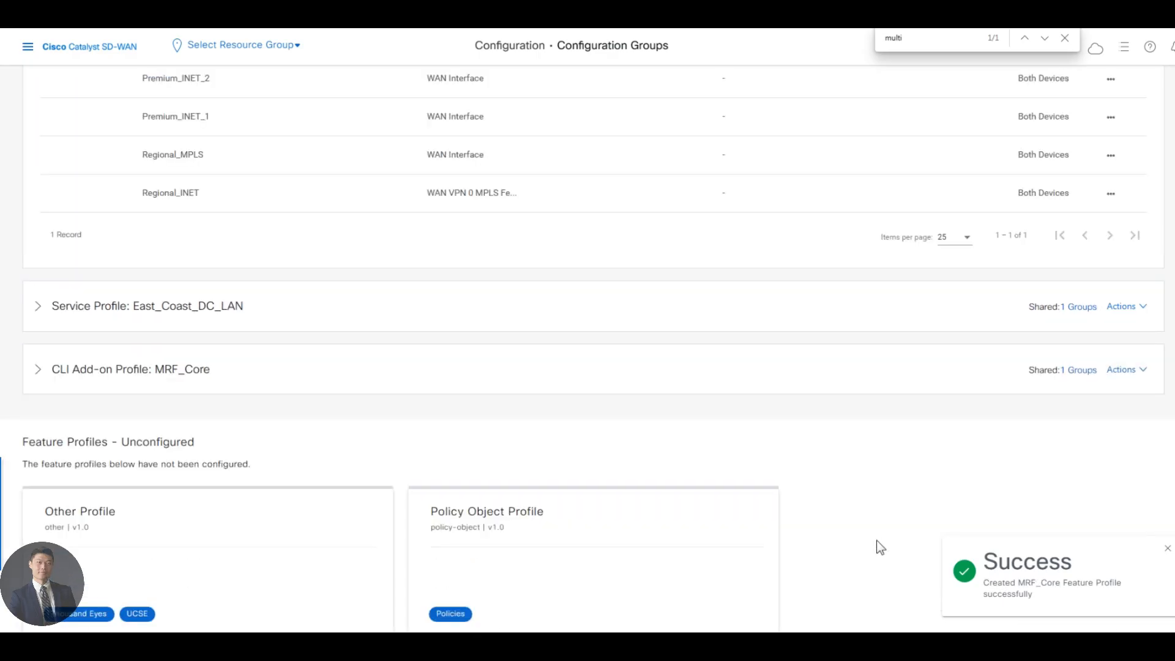
Select the SITE_100 devices associated with the East_Coast_DC configuration group and start their deployment
scroll(707, 520, "down", 1)
scroll(709, 517, "up", 8)
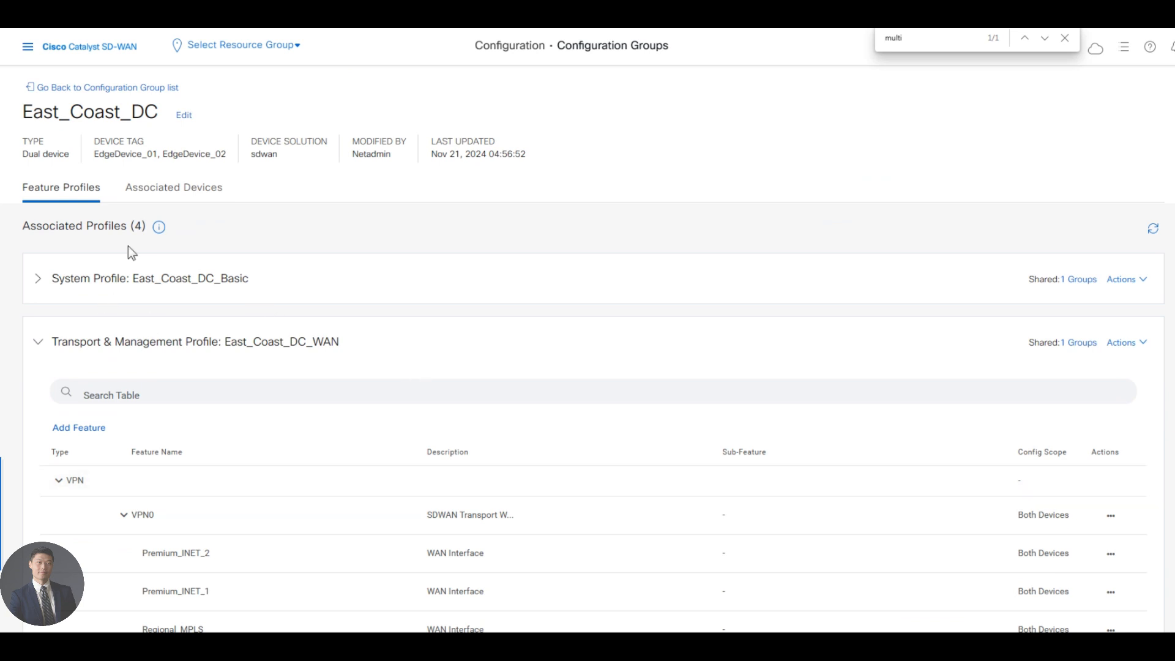
left_click(173, 187)
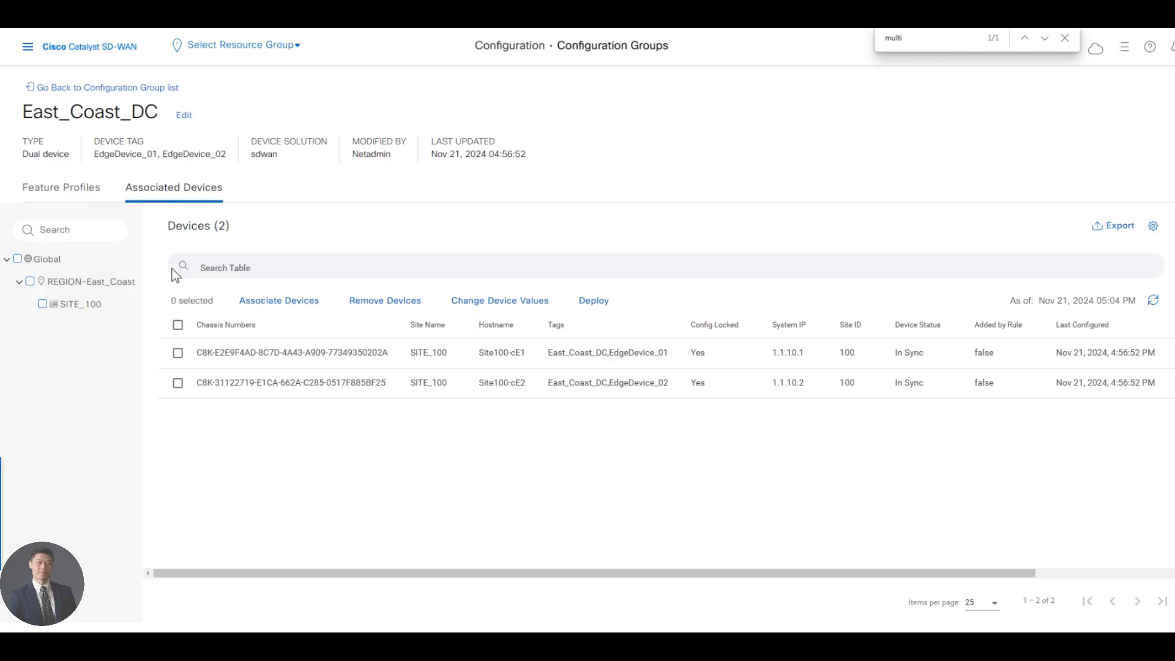
left_click(42, 304)
left_click(593, 300)
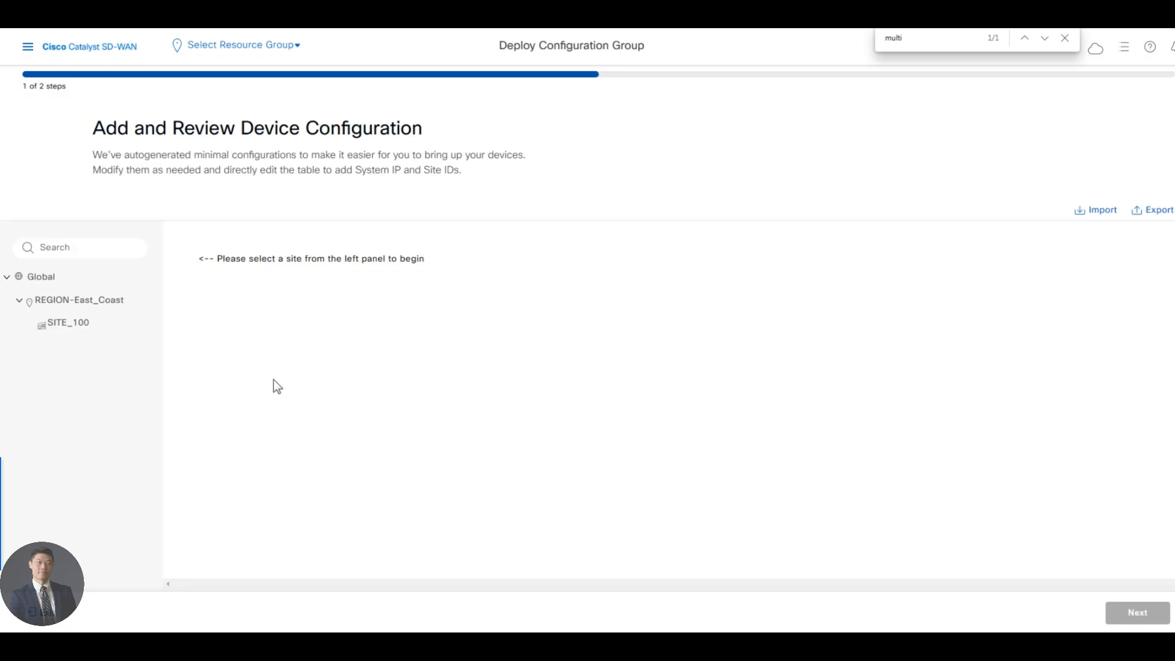
Review the SITE_100 device values and CLI configuration preview, and deploy East_Coast_DC to both devices
left_click(68, 323)
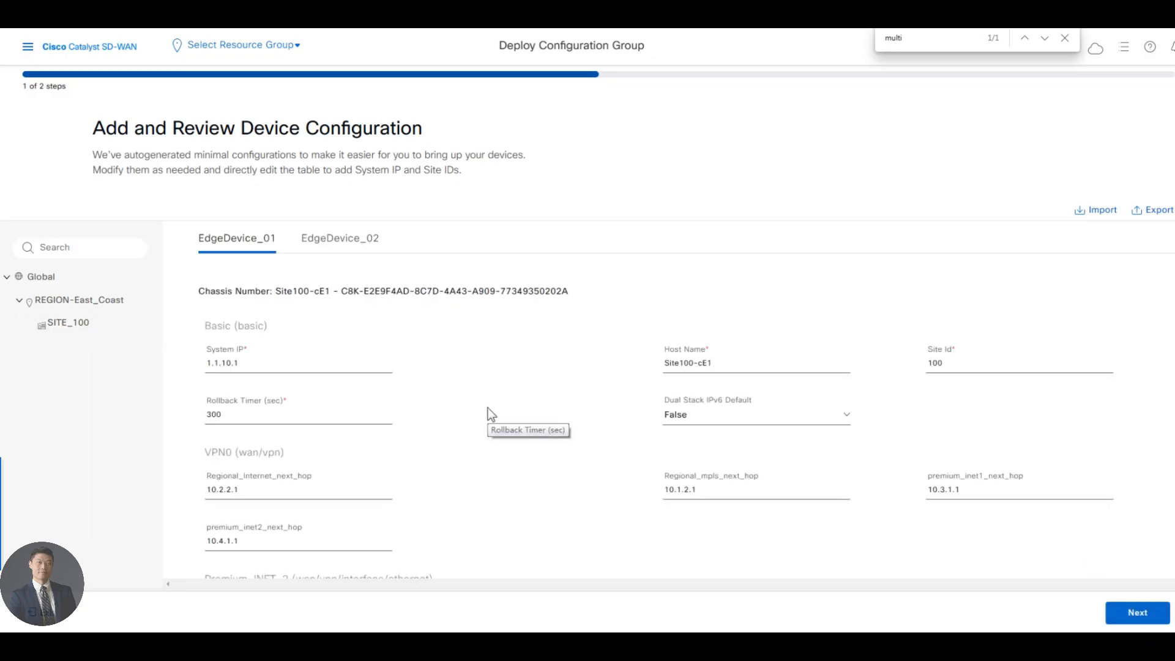
left_click(1137, 612)
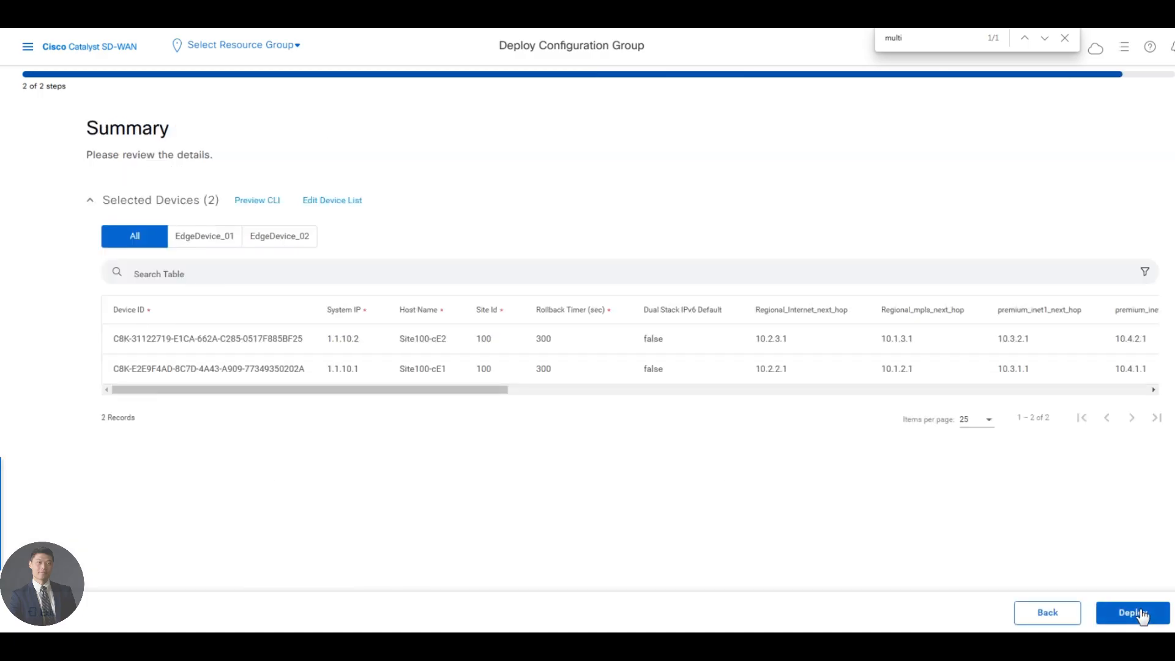
left_click(255, 202)
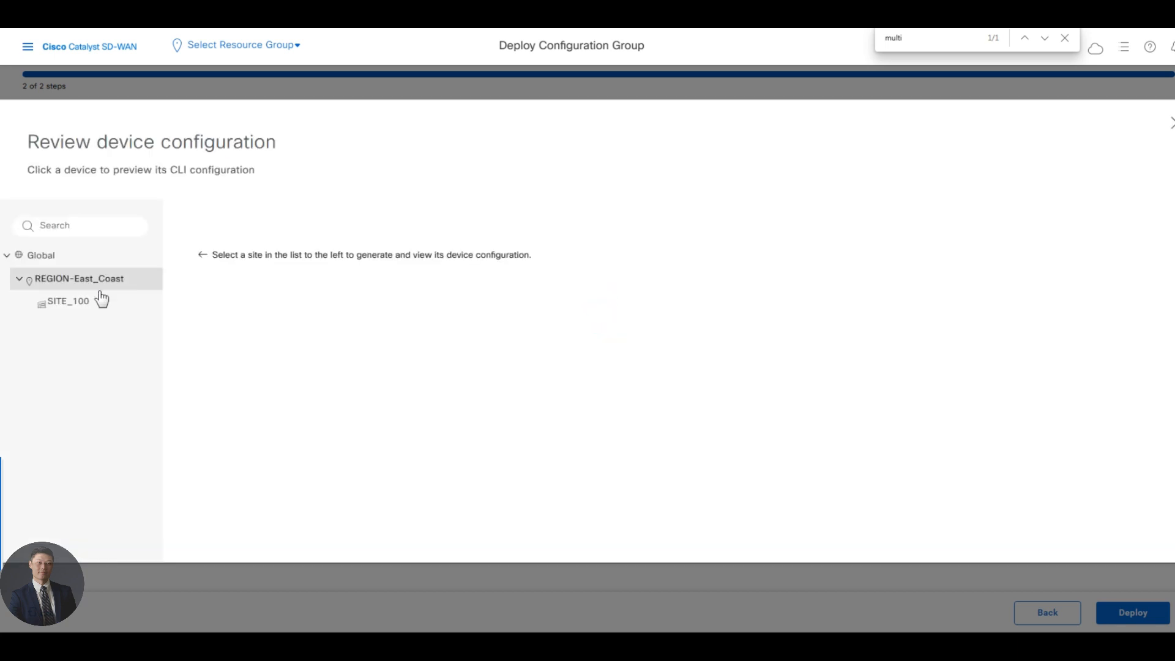
left_click(116, 289)
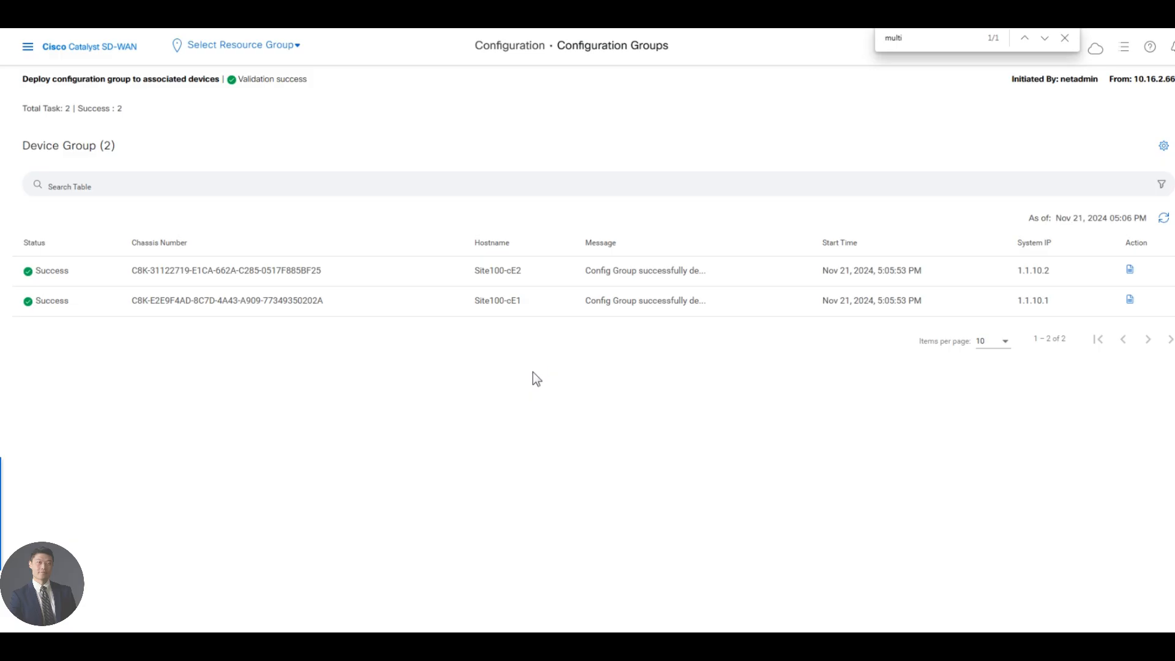
Return to the configuration groups and open West_Coast_DC for editing
left_click(28, 50)
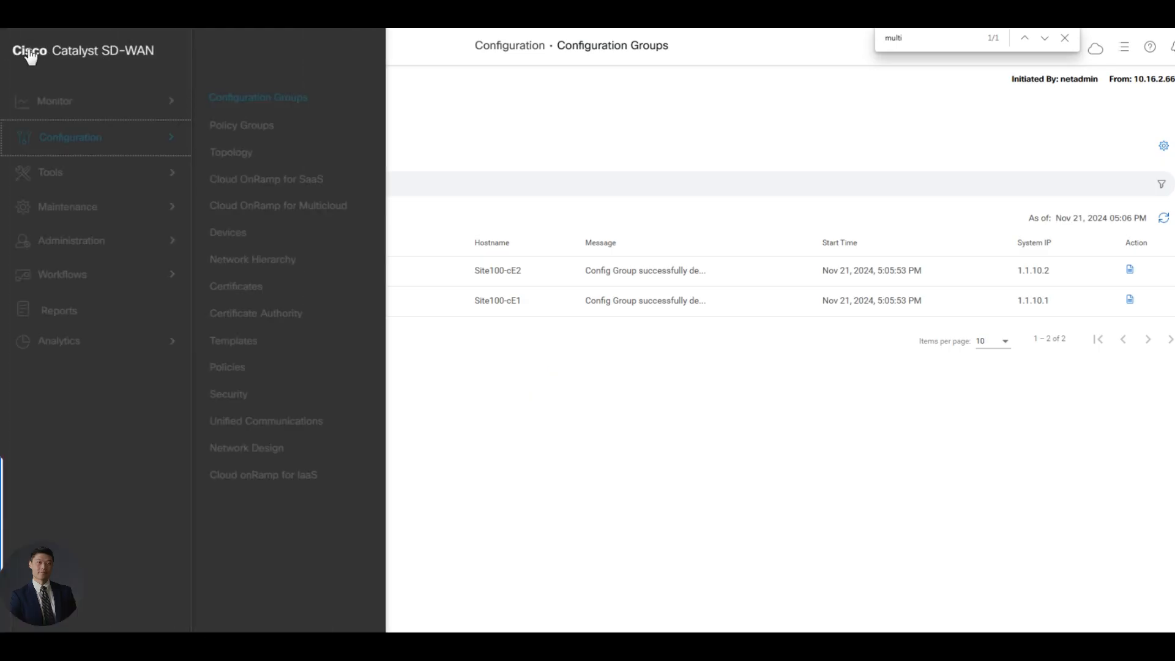
left_click(273, 105)
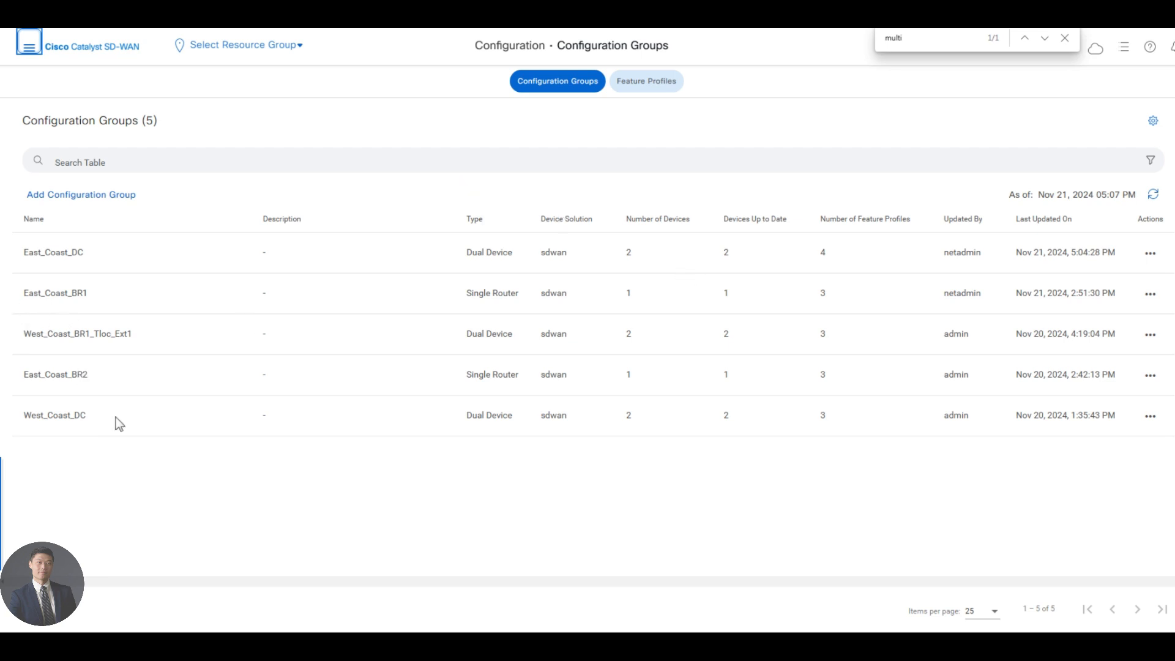
left_click(1150, 418)
left_click(1124, 453)
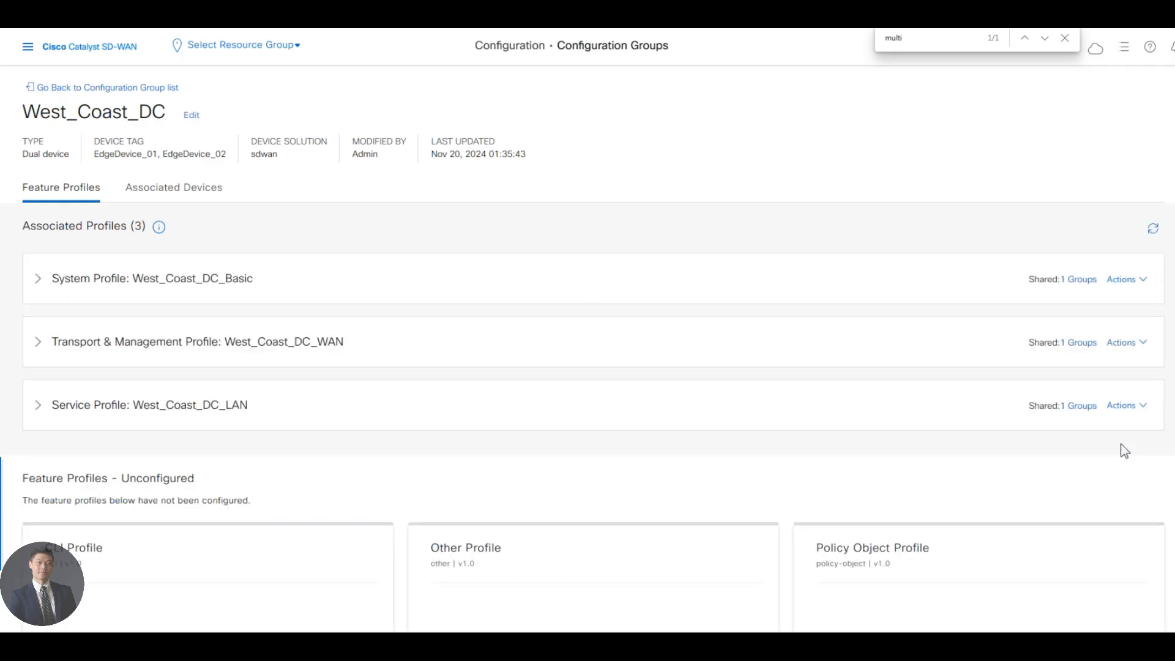
Add a Multi Region Fabric feature named Site200-MRF to the West_Coast_DC_Basic system profile
left_click(175, 289)
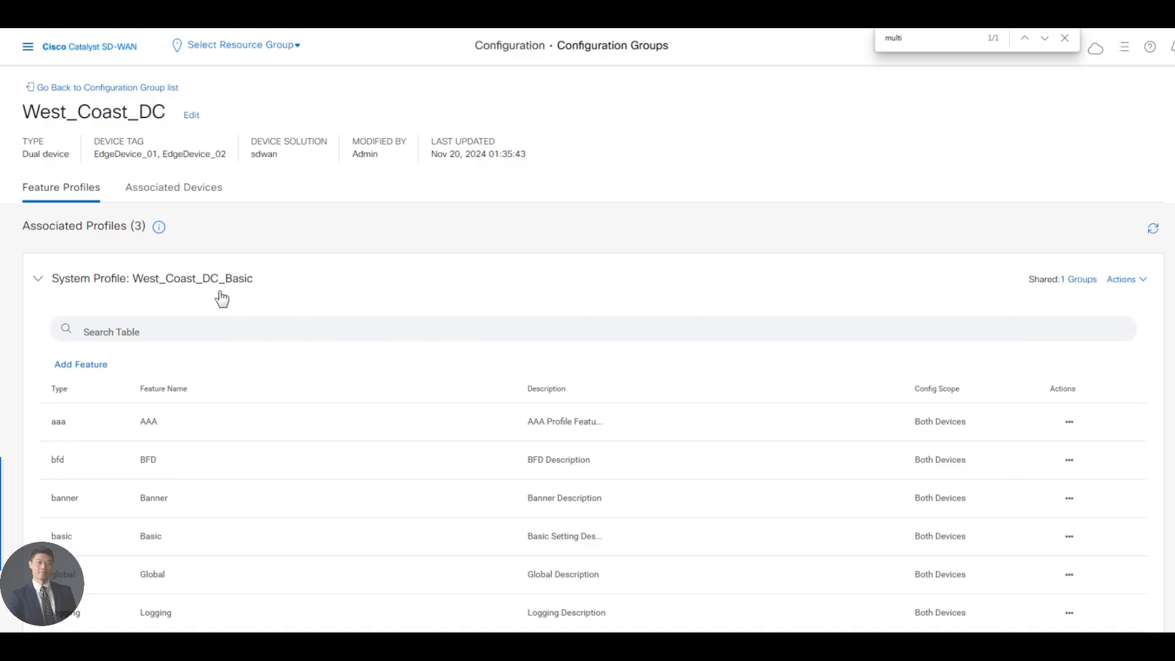
left_click(80, 364)
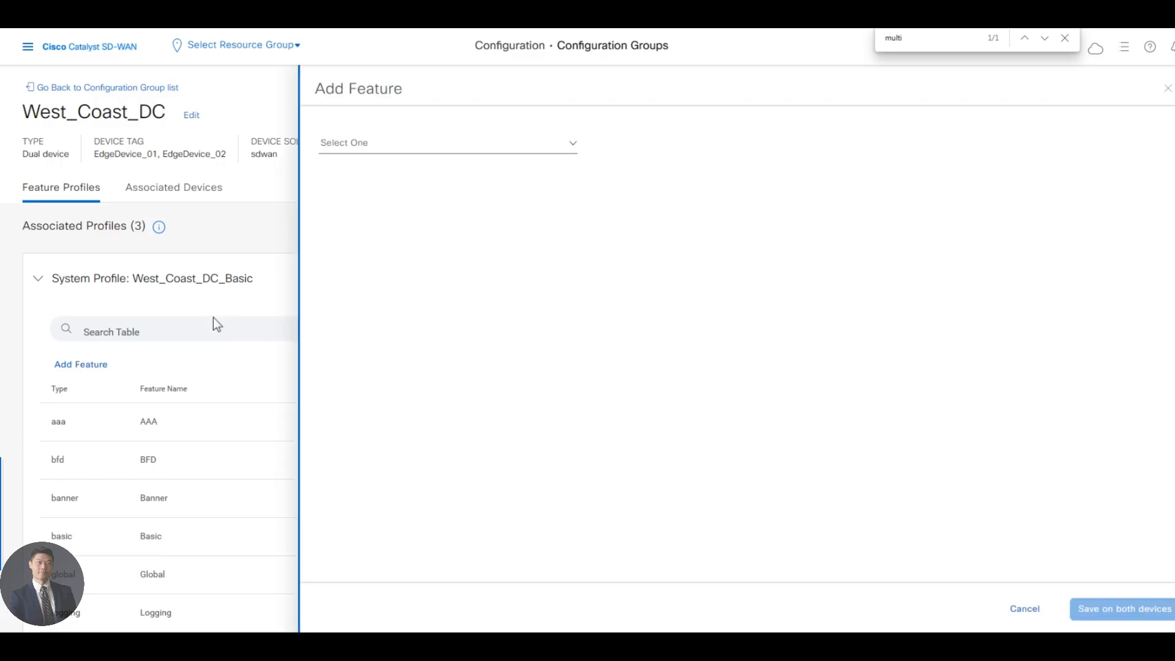
left_click(388, 151)
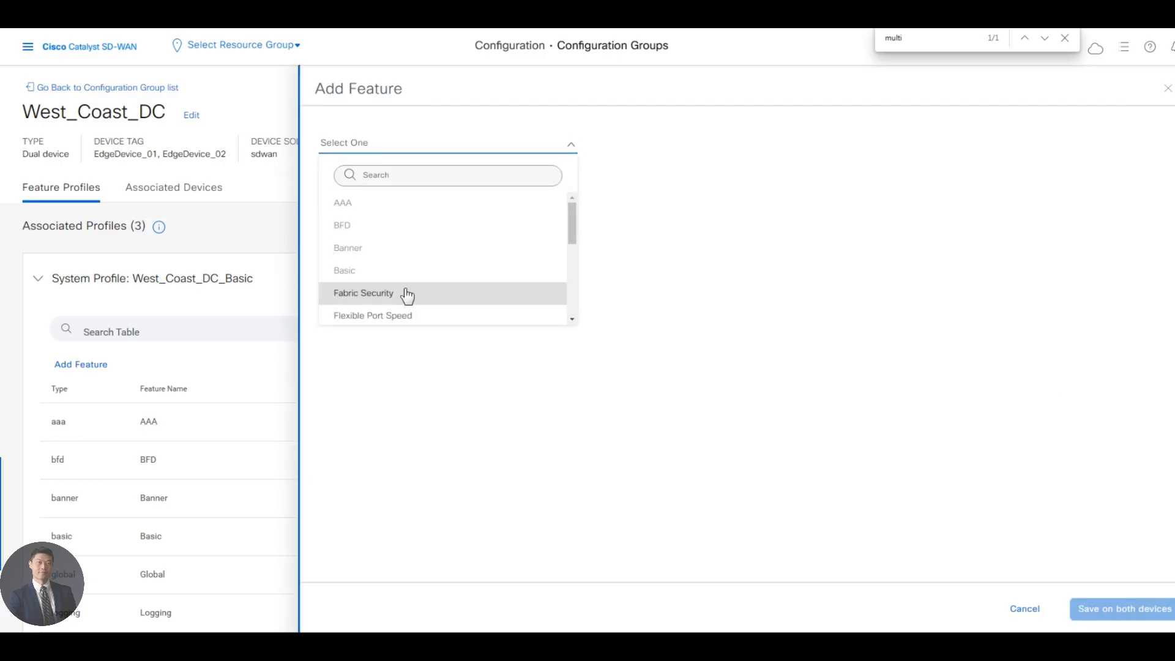
scroll(406, 296, "down", 1)
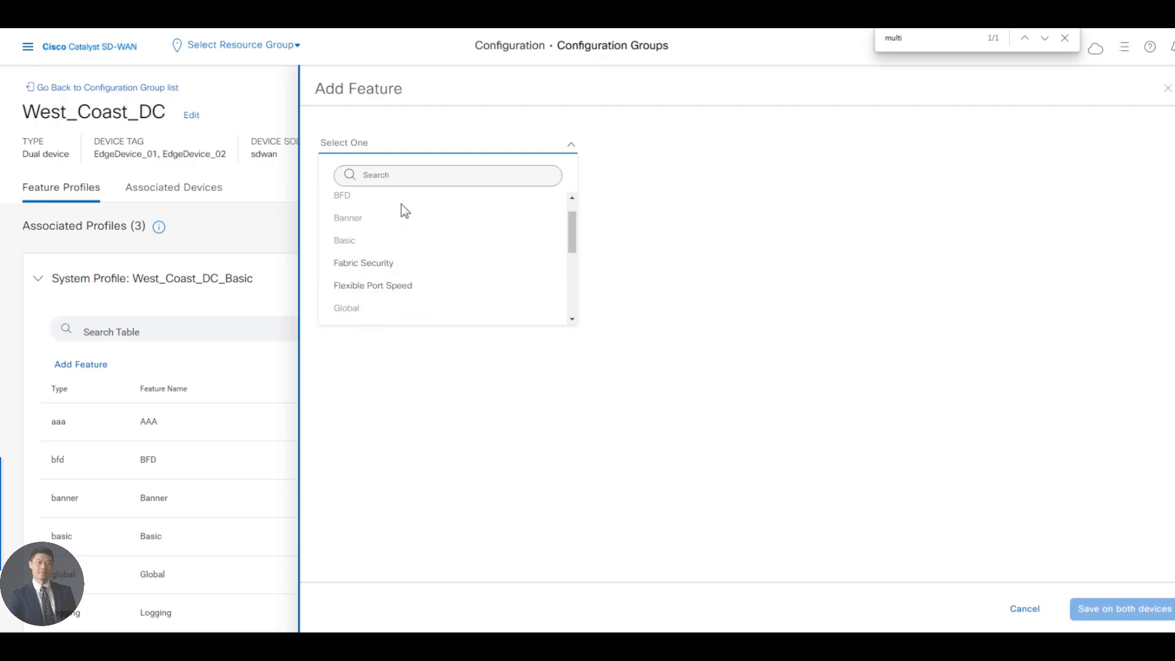
type("mul")
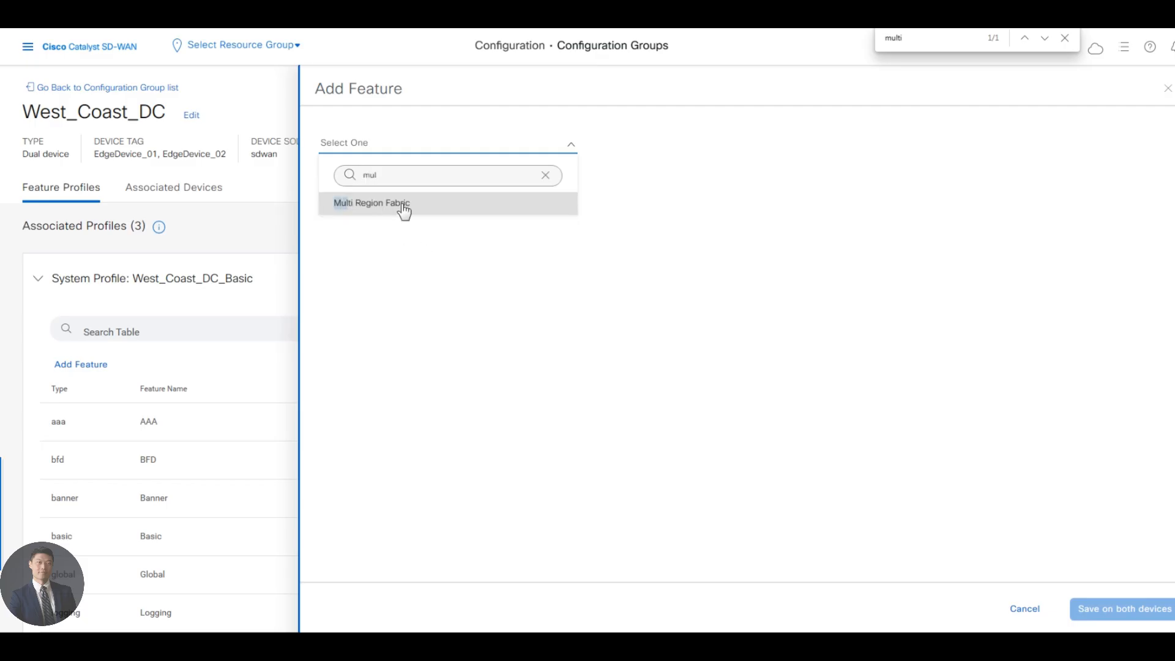
left_click(404, 208)
left_click(691, 160)
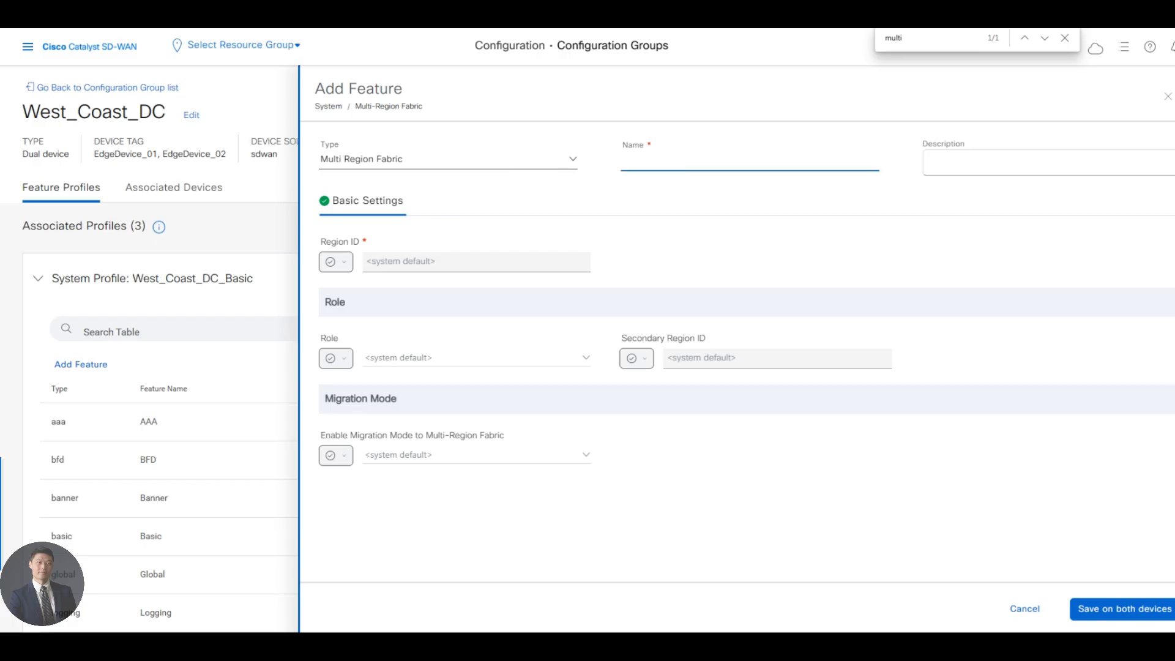
type("Site200-MRF")
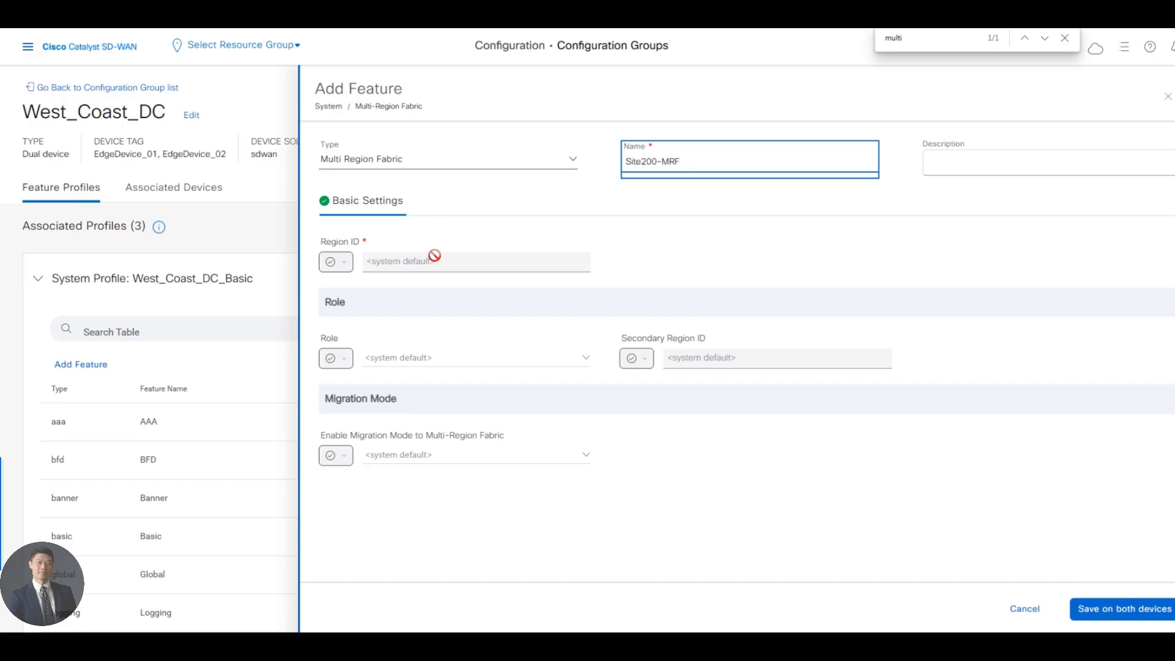
Set global values for Site200-MRF: region ID 2 and the border-router role
left_click(341, 263)
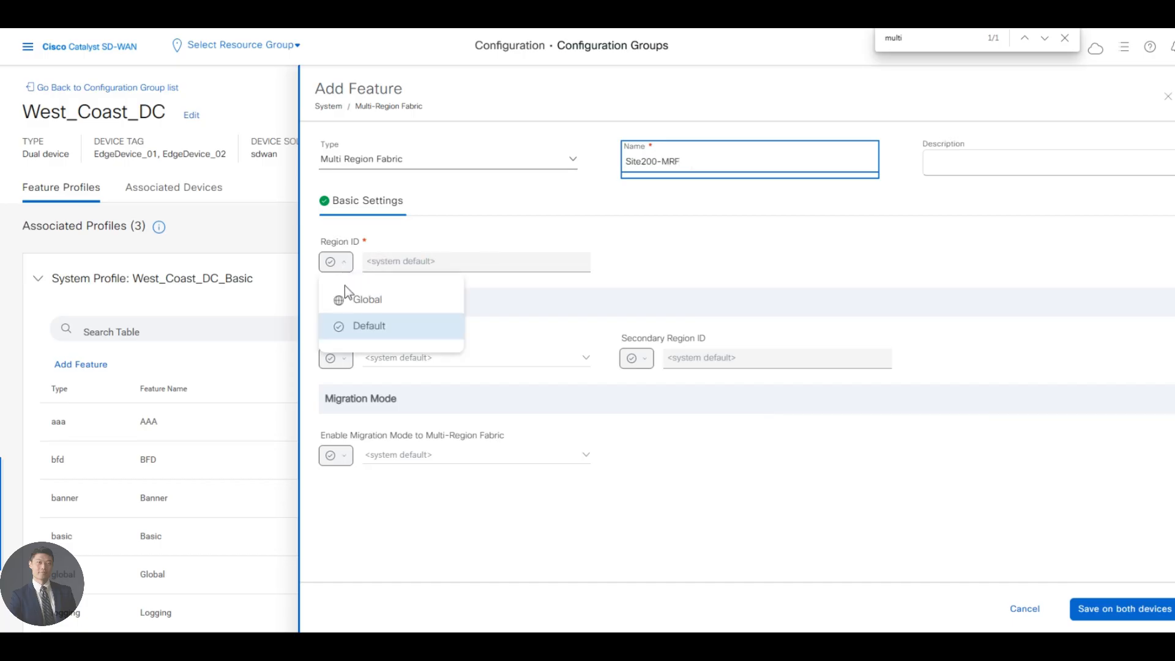
left_click(363, 303)
type("2")
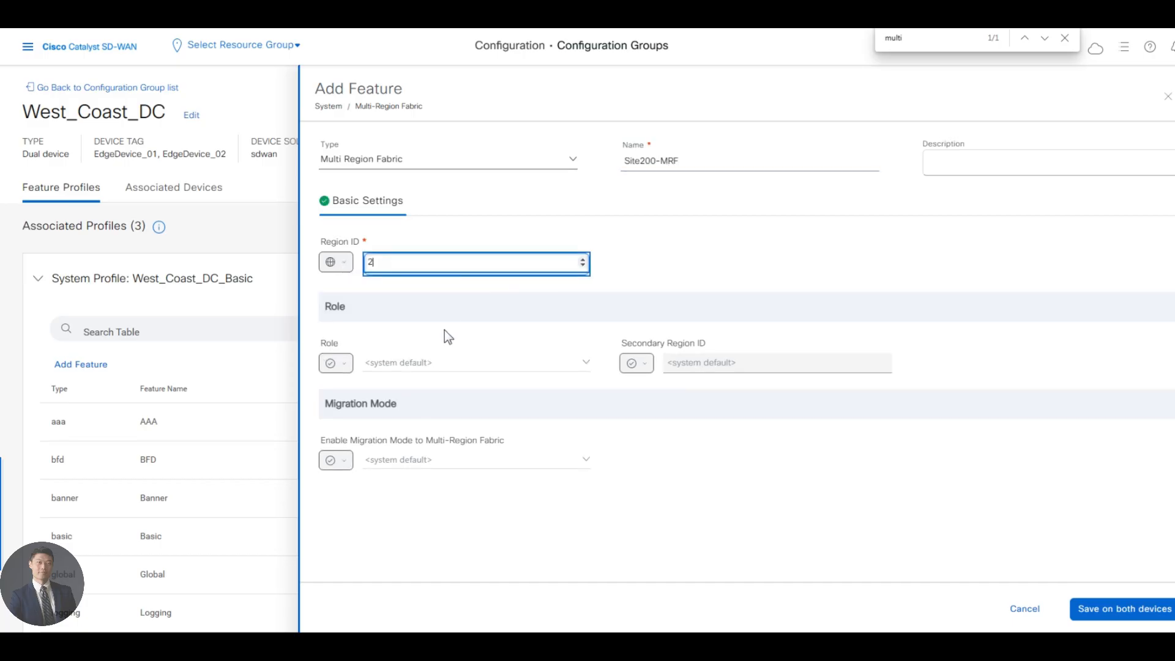
left_click(416, 314)
left_click(336, 362)
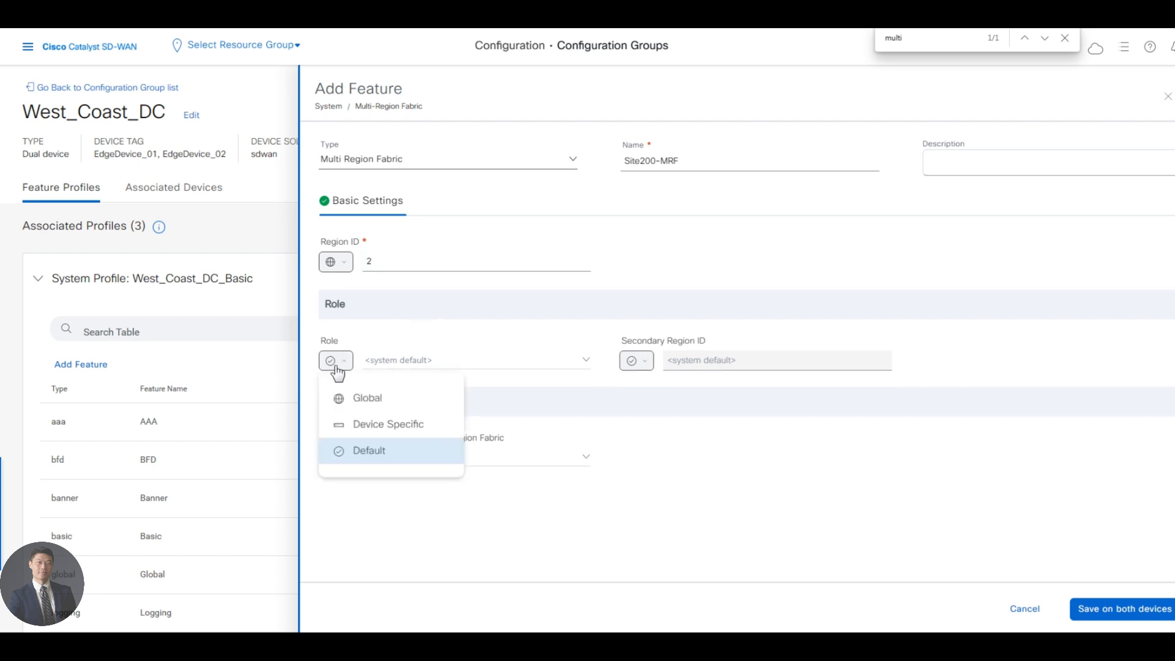
left_click(371, 405)
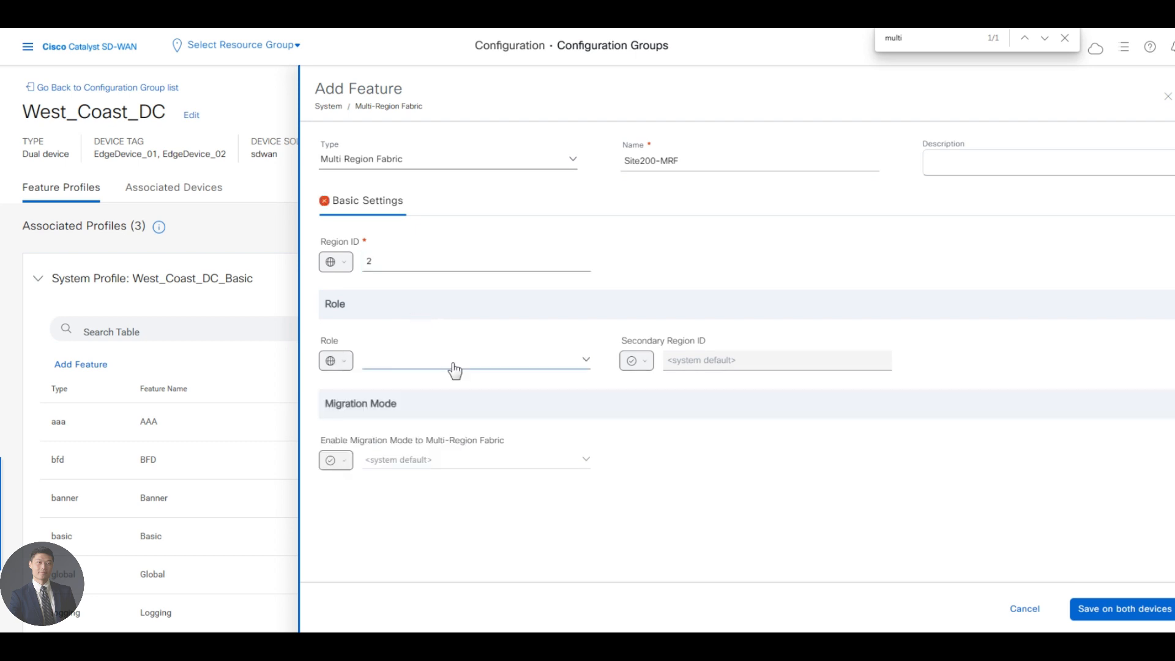
left_click(451, 369)
left_click(451, 423)
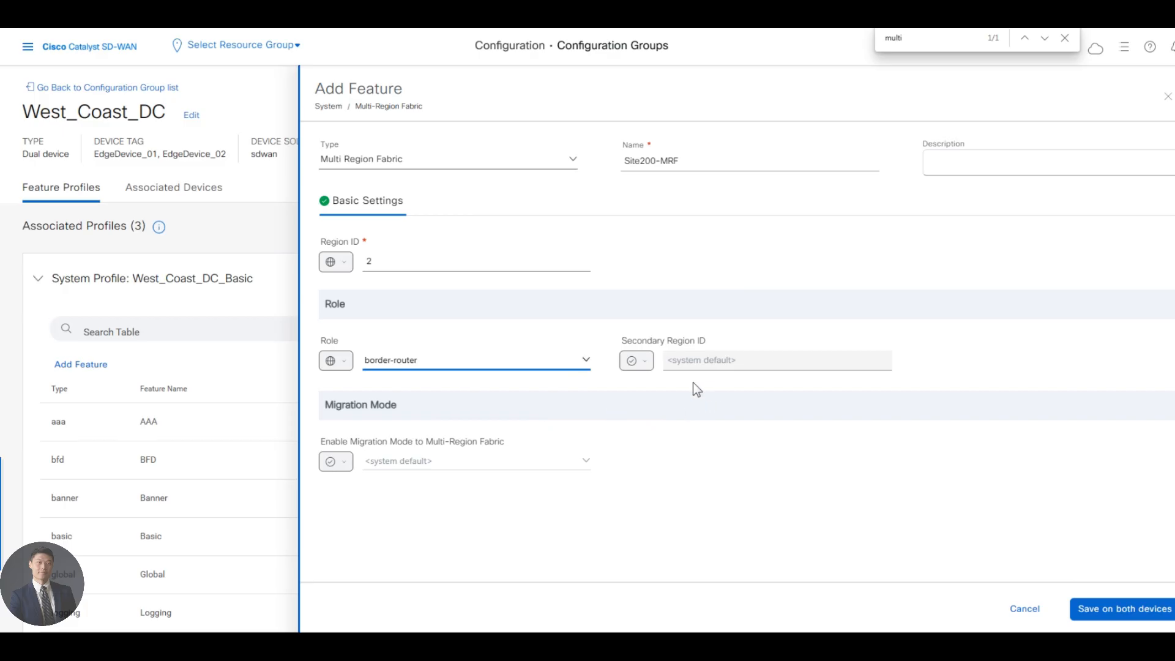
Set migration mode to Multi-Region Fabric as a global value in Site200-MRF and save the feature on both devices
left_click(345, 468)
mouse_move(341, 473)
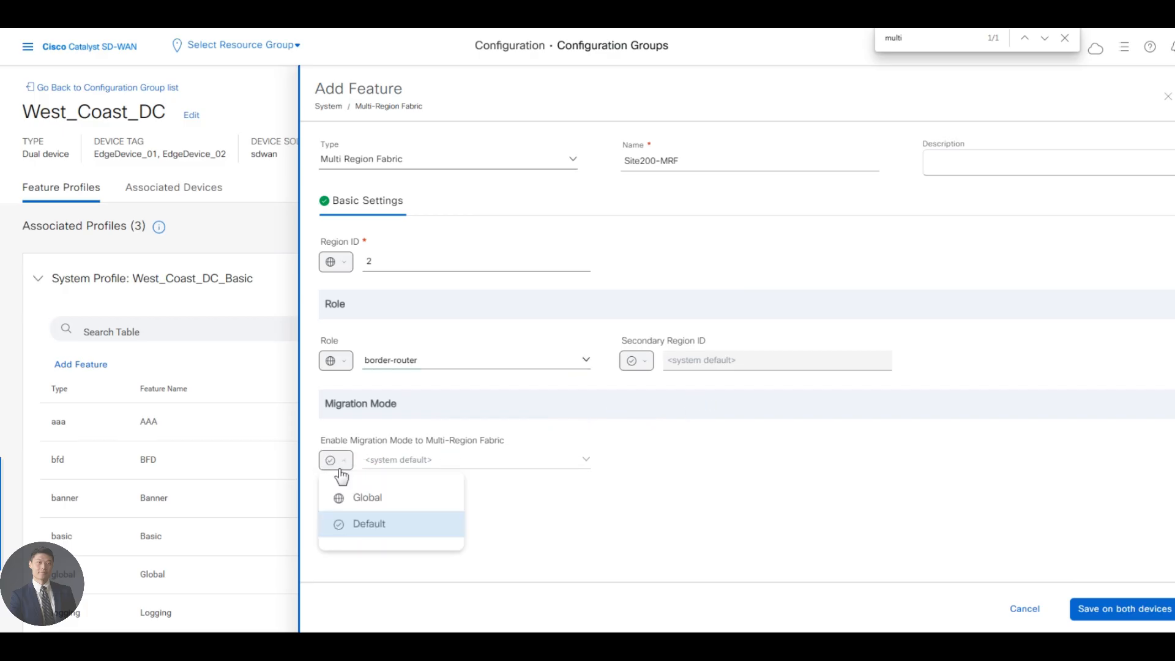
left_click(350, 498)
left_click(412, 467)
left_click(408, 503)
left_click(1095, 610)
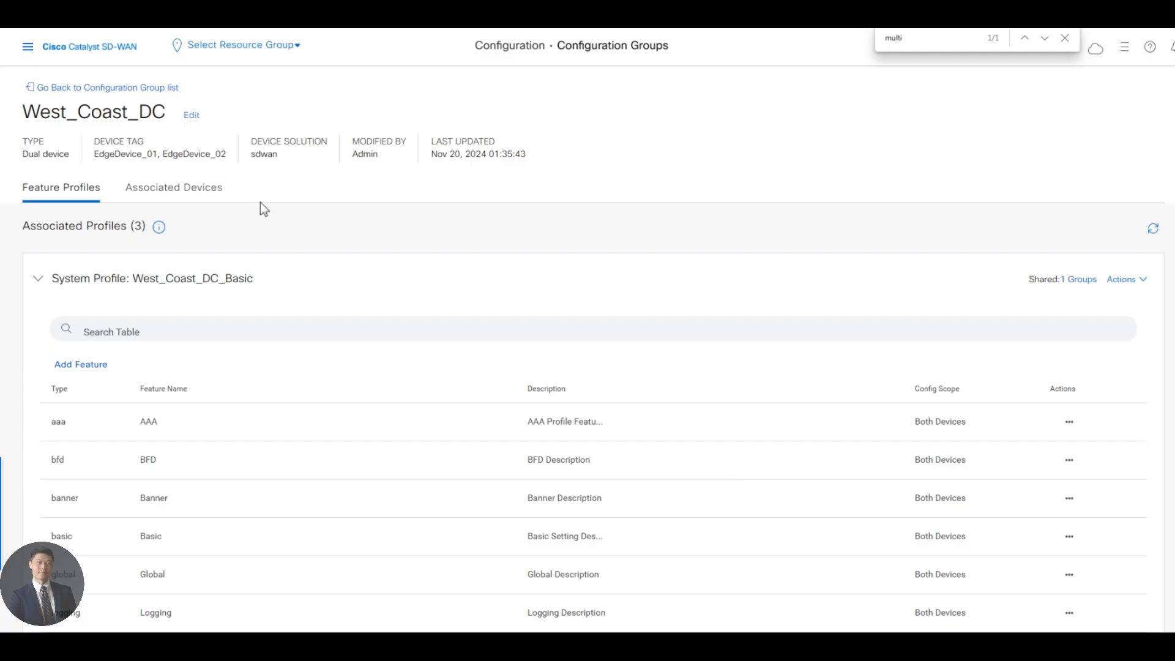
Deploy West_Coast_DC to all associated SITE_200 devices and view the deployment status
left_click(188, 188)
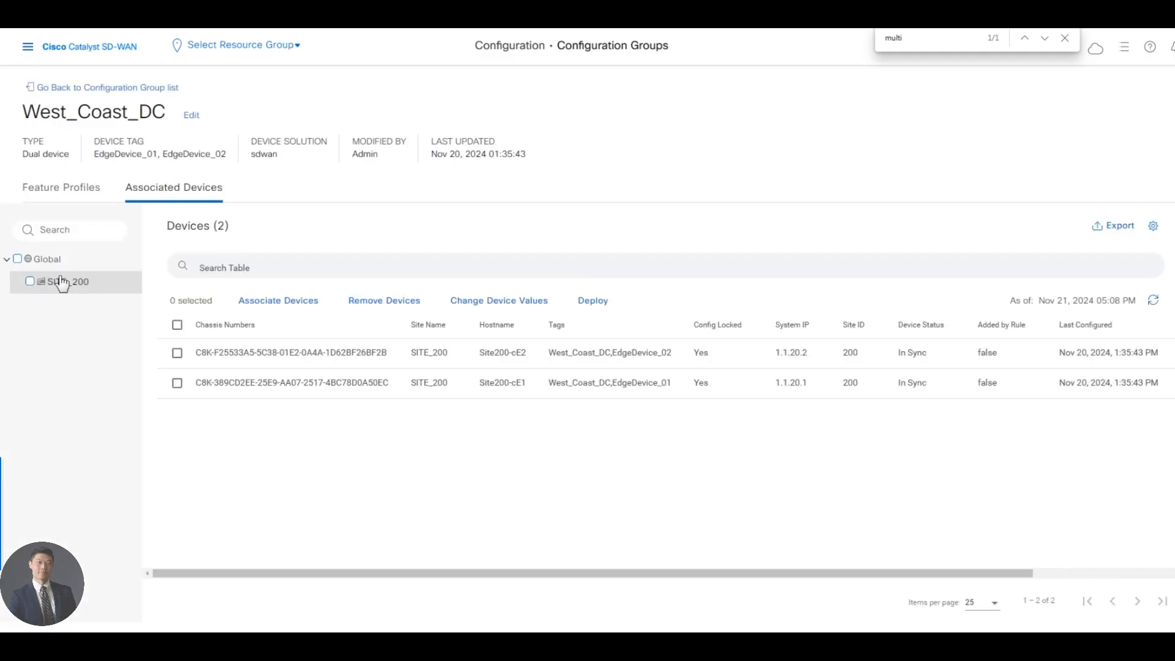
left_click(18, 258)
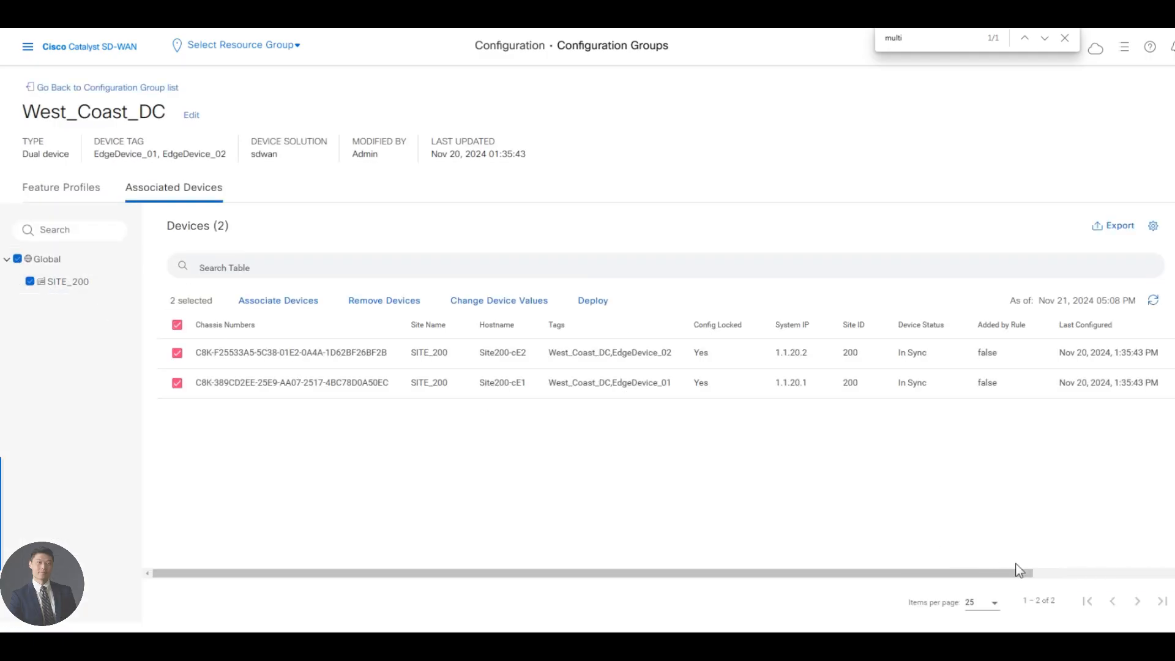
left_click(586, 302)
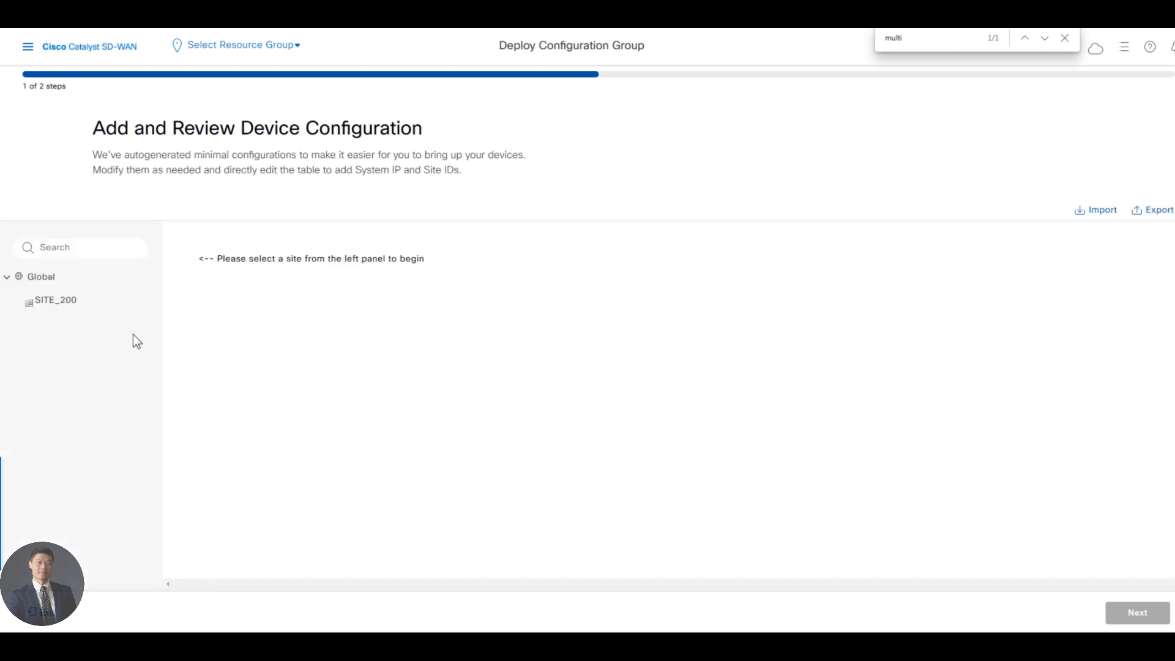
left_click(53, 309)
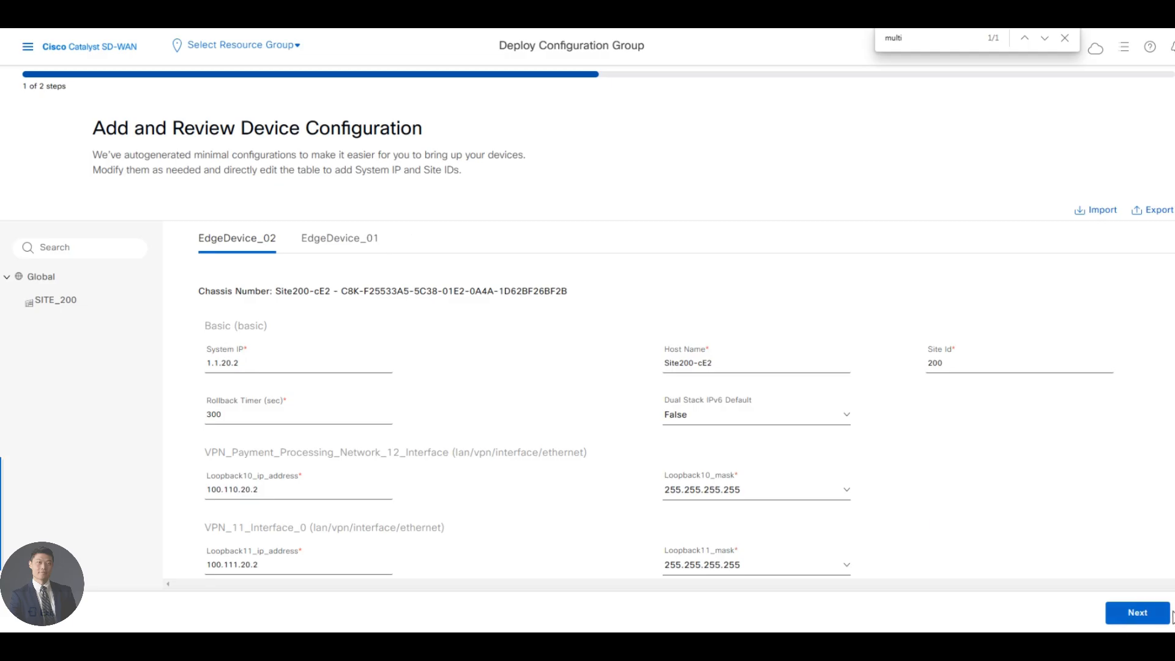
left_click(1154, 615)
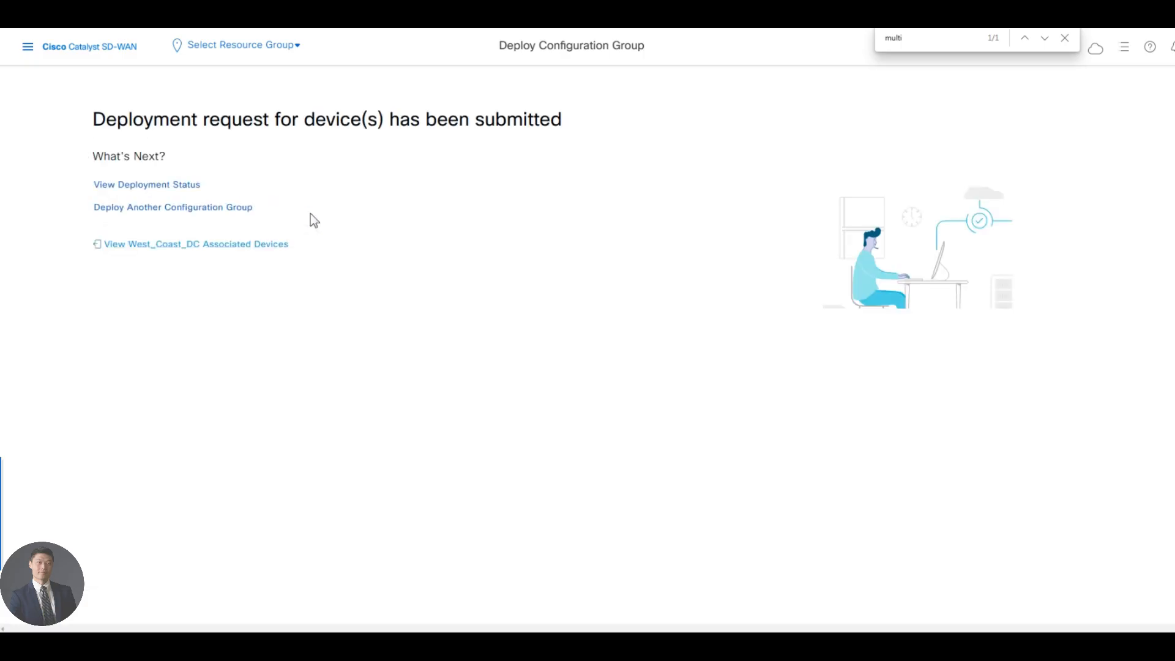
left_click(133, 184)
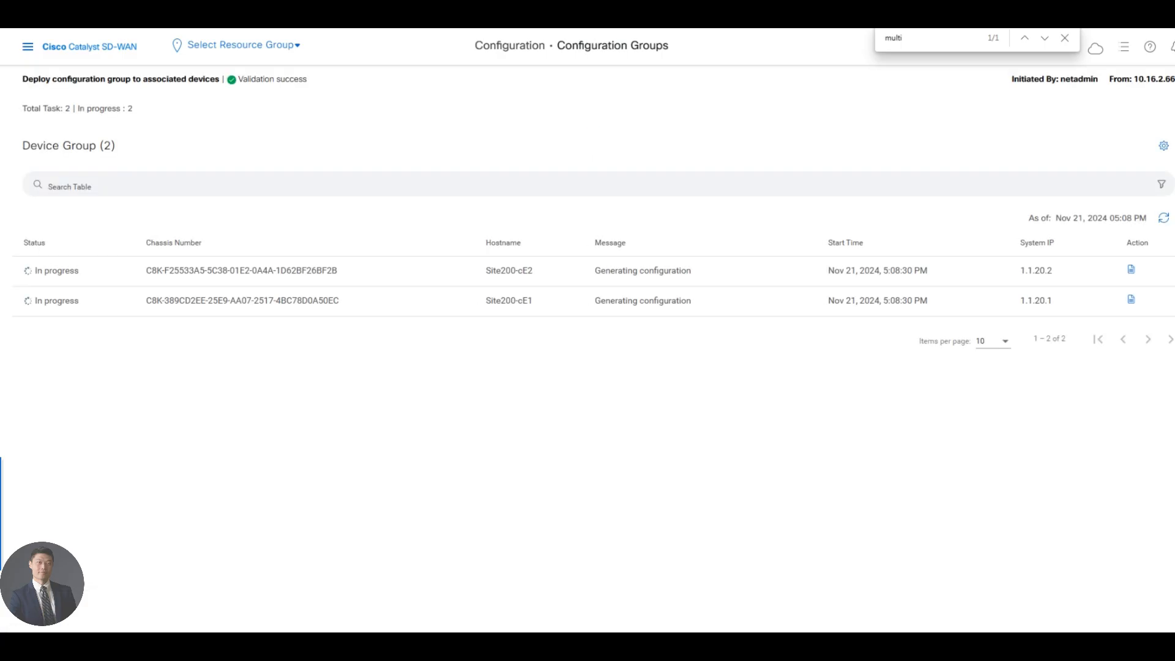
Open the real-time monitoring view of device Site200-cE1
left_click(27, 48)
left_click(89, 108)
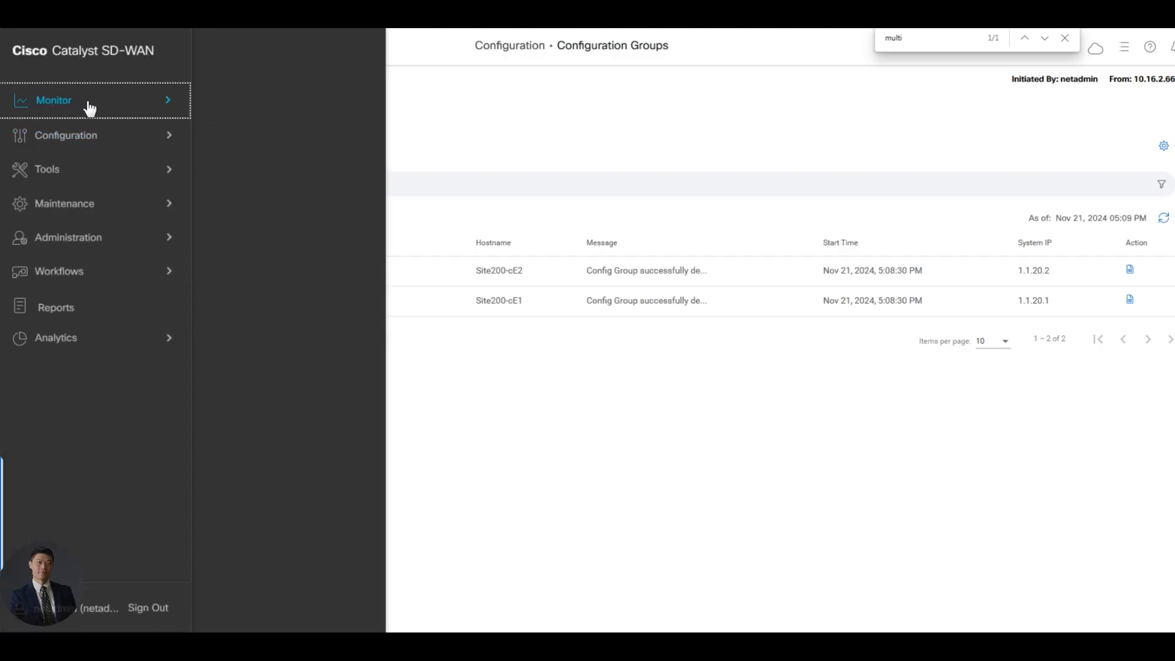
left_click(240, 126)
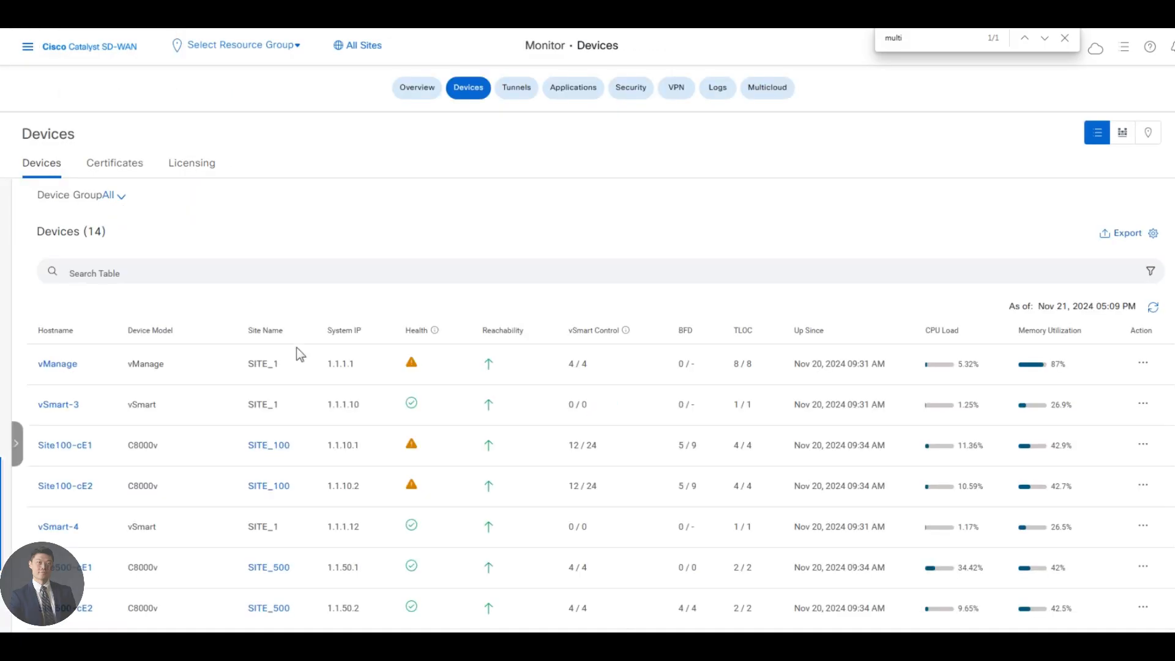
scroll(186, 431, "down", 5)
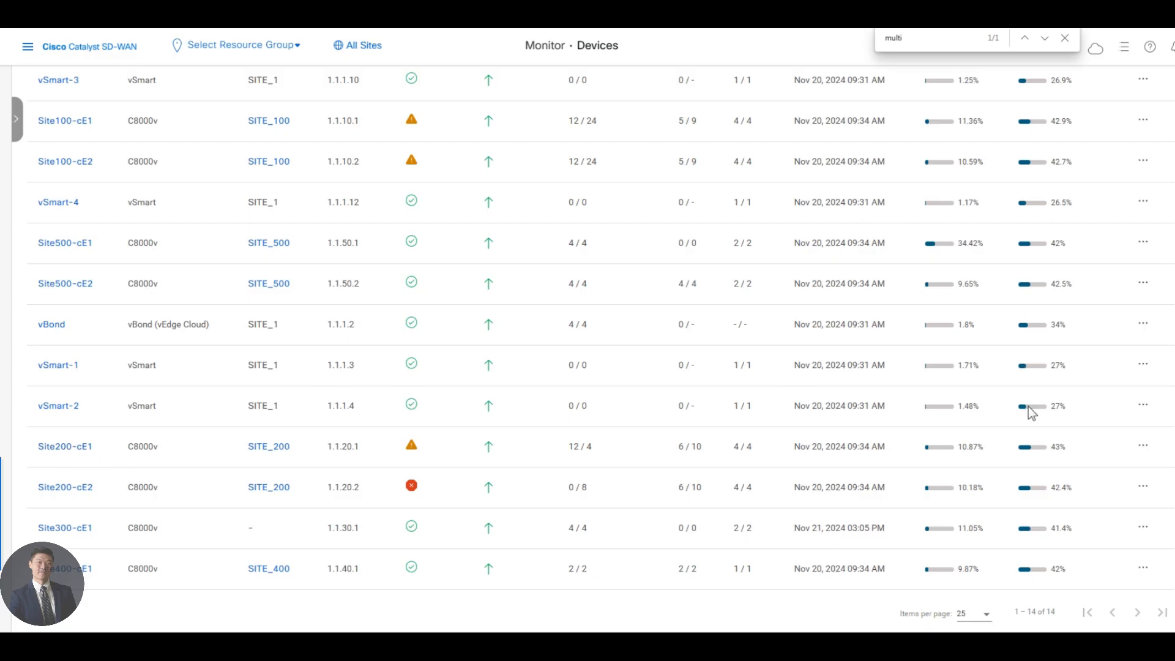
left_click(1144, 453)
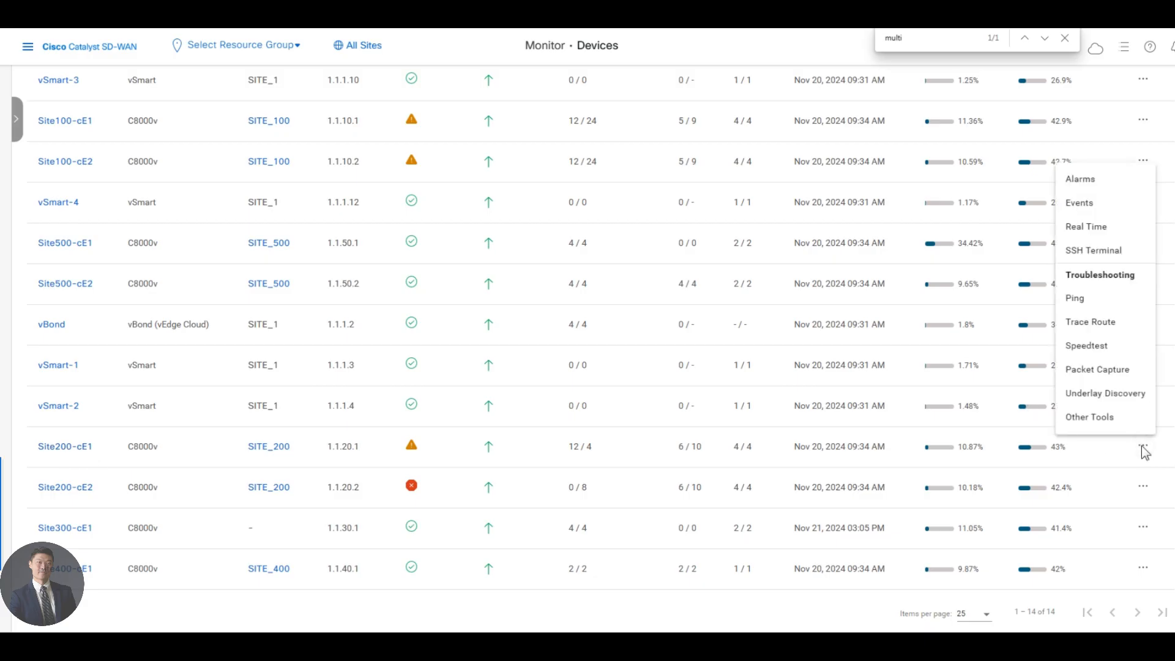
left_click(1108, 232)
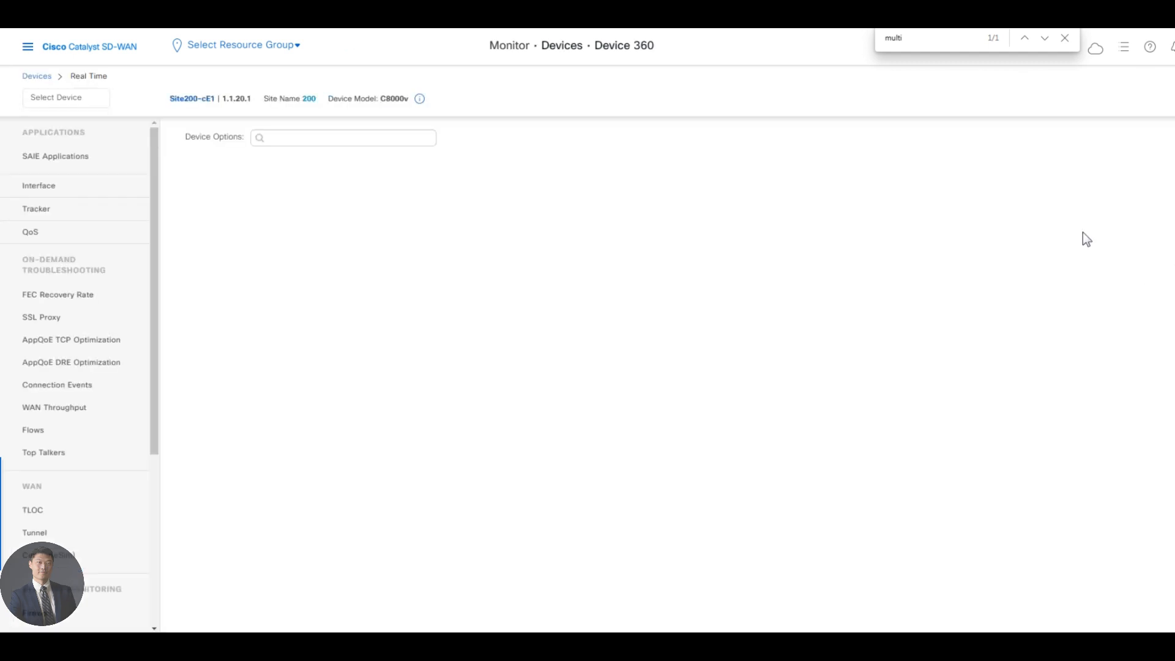
Display the OMP Peers real-time data of Site200-cE1 without filtering
left_click(328, 141)
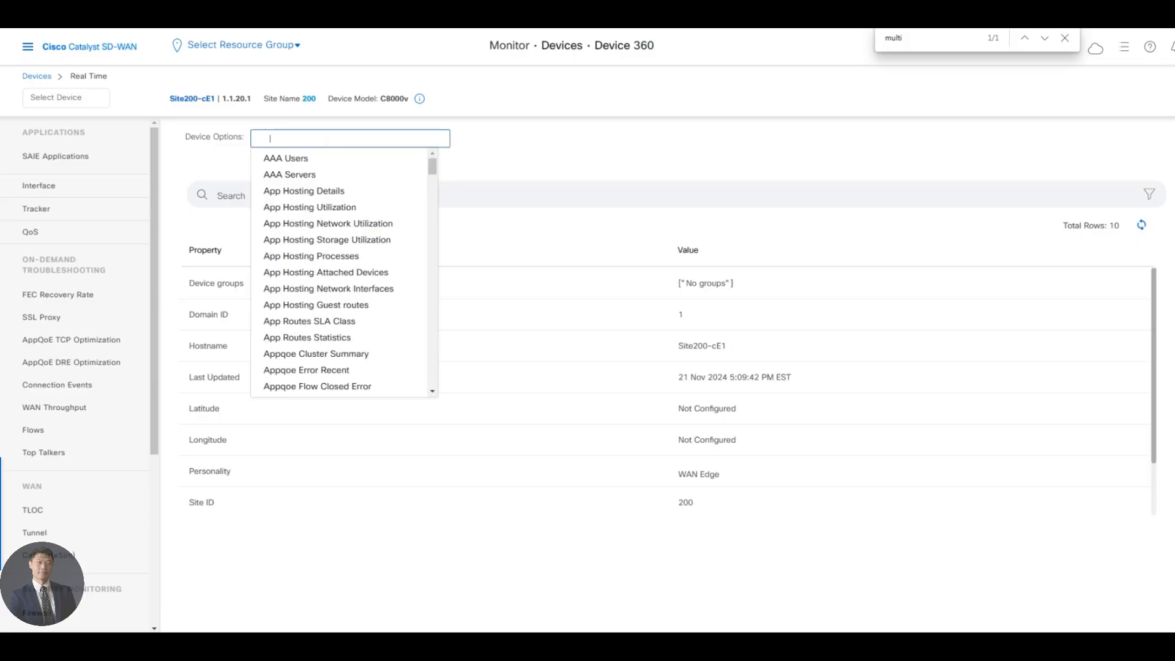
type("omp peer")
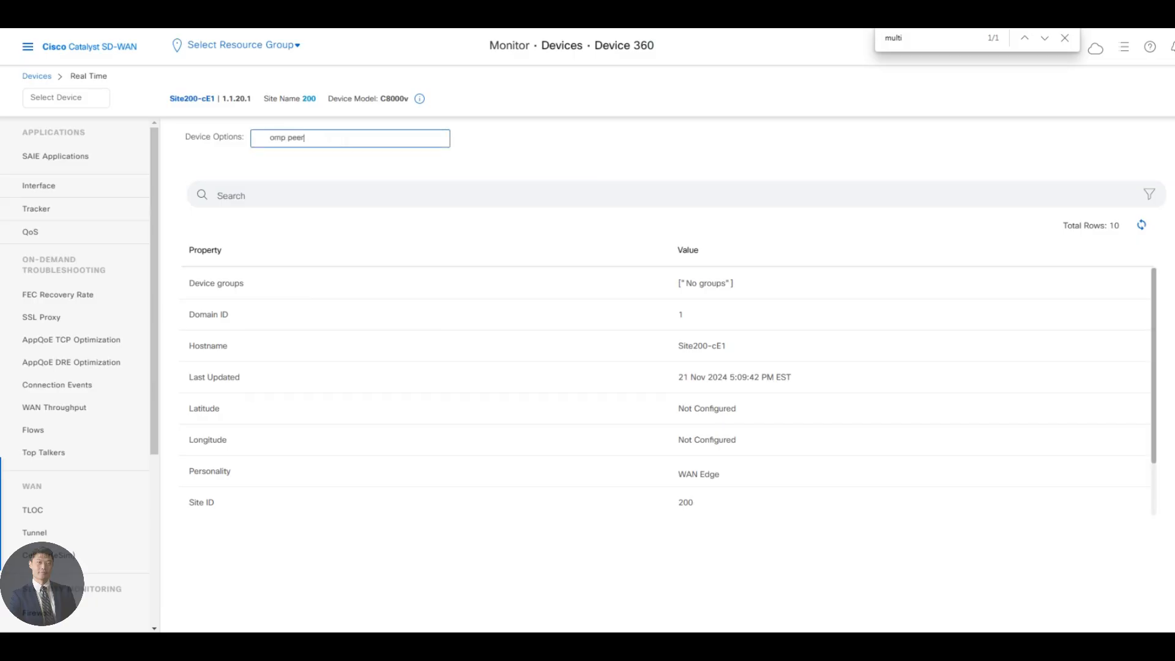
left_click_drag(328, 141, 240, 130)
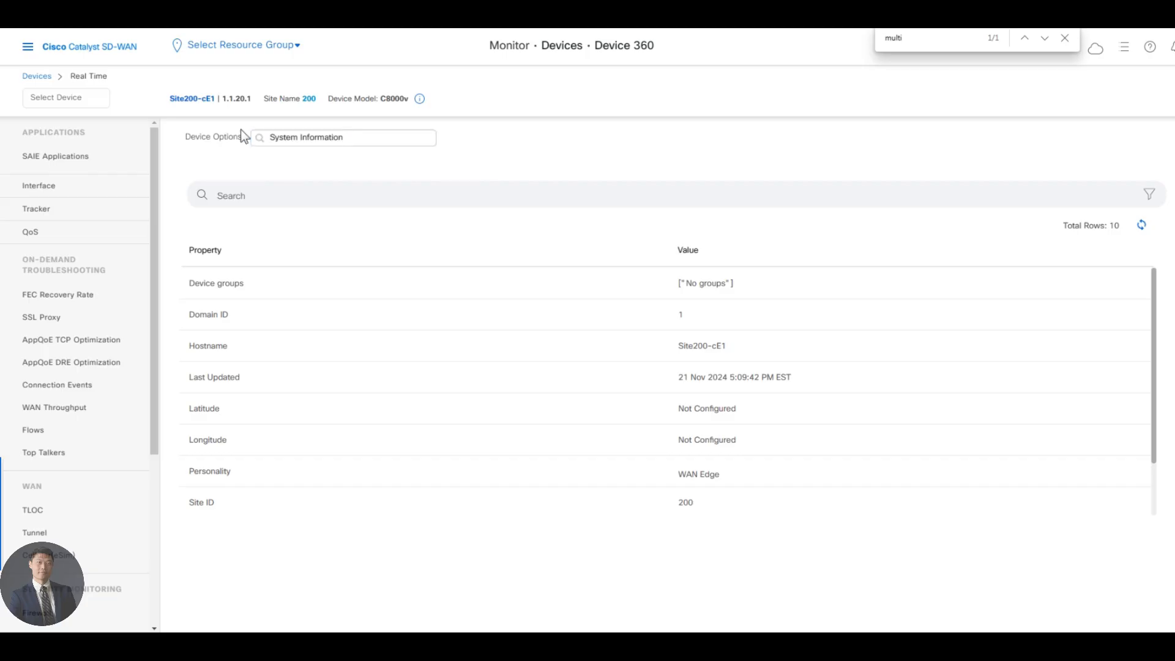
left_click(314, 142)
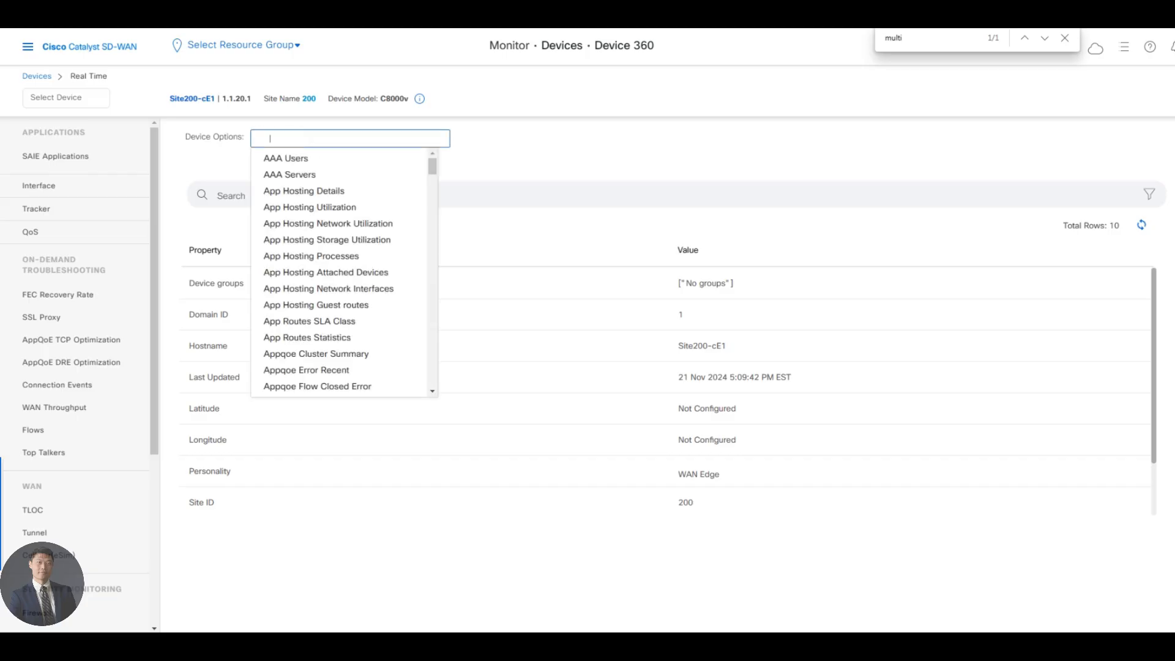
type("omp p")
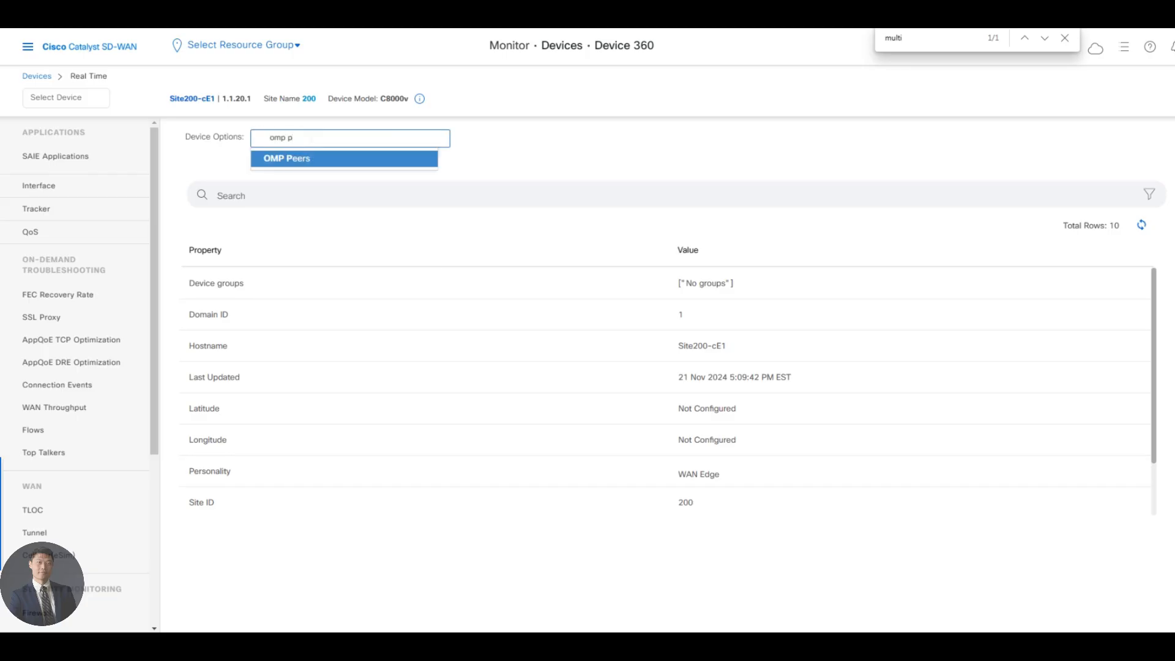
left_click(309, 161)
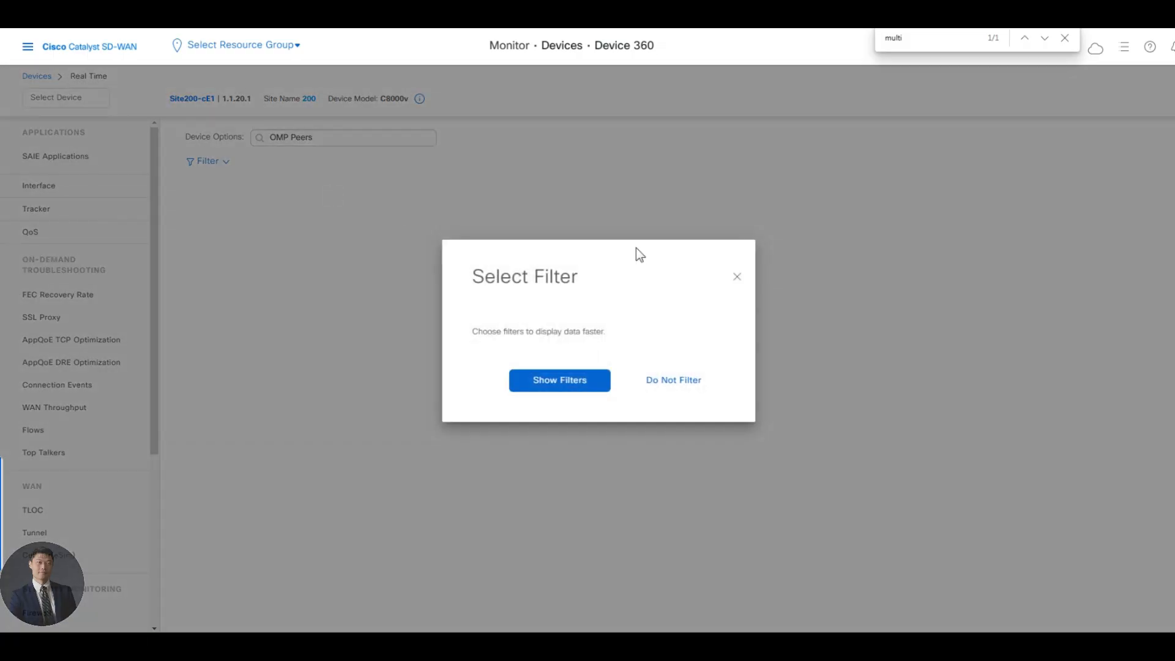
left_click(691, 381)
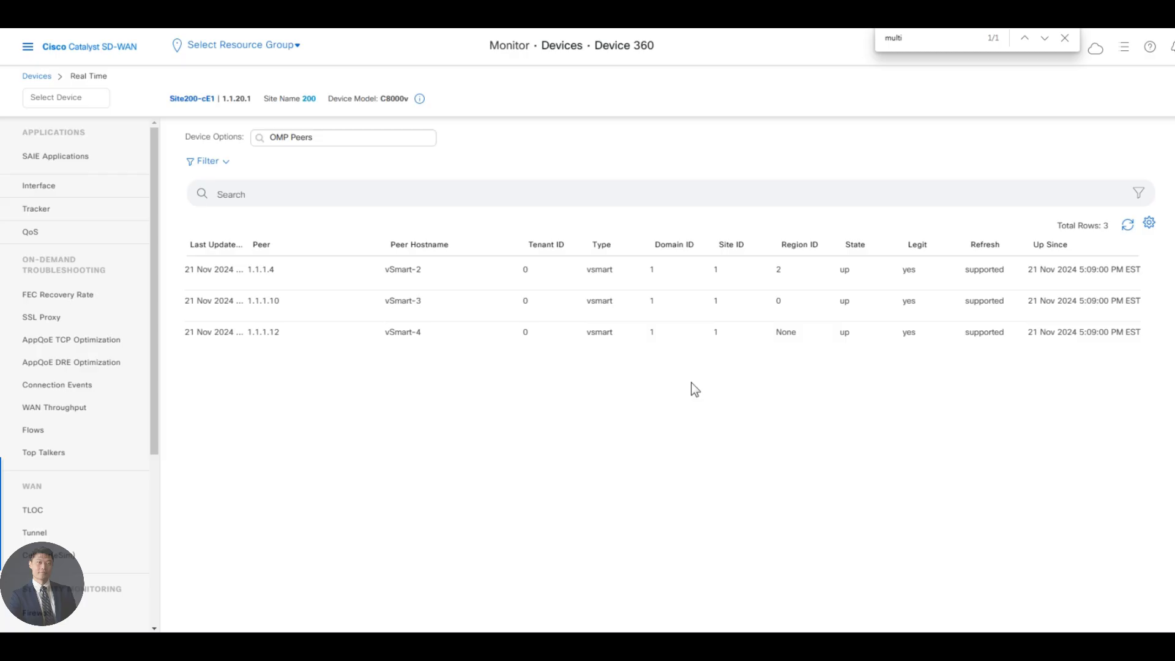
Open the West_Coast_DC configuration group for editing
left_click(28, 46)
left_click(97, 136)
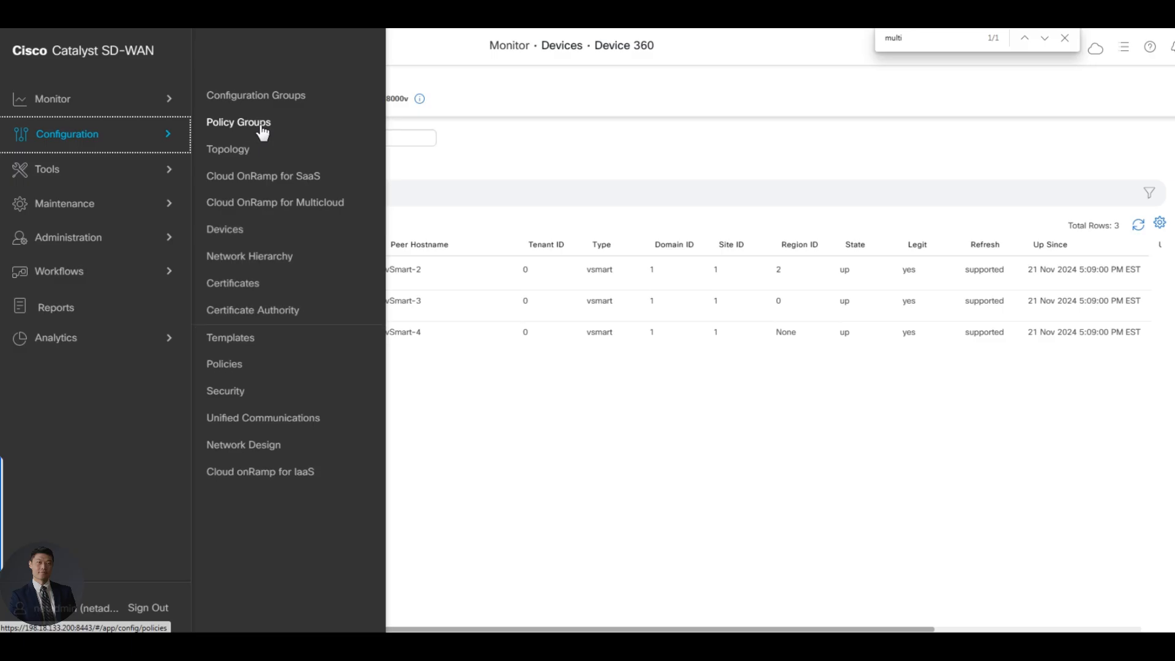
left_click(257, 98)
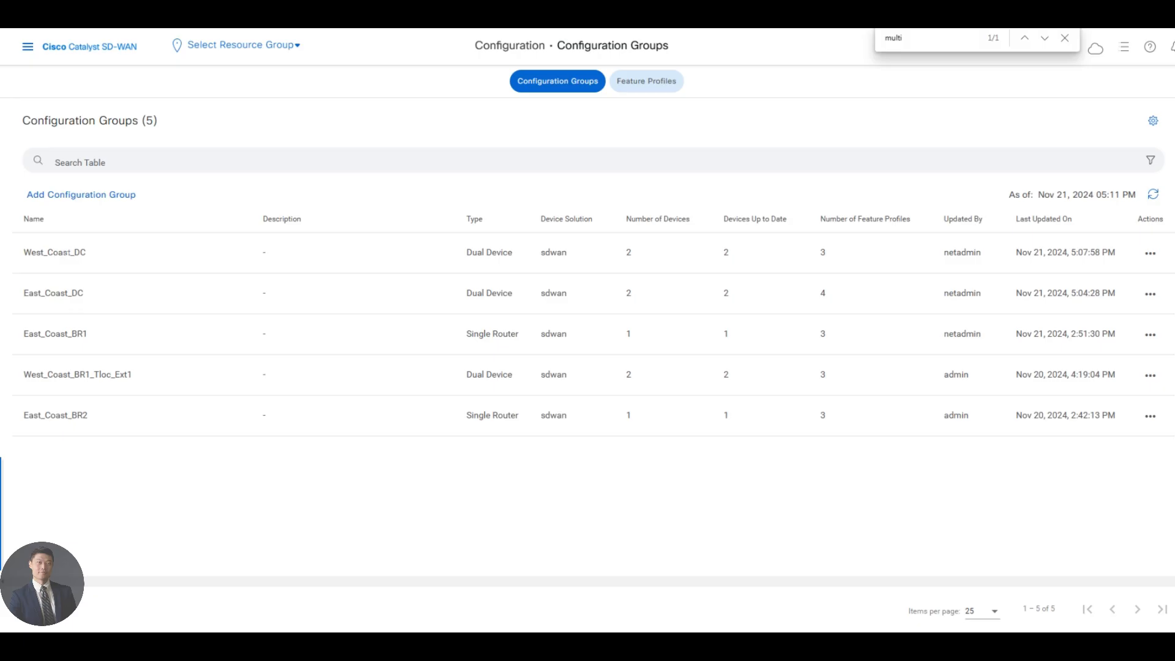
left_click(1151, 252)
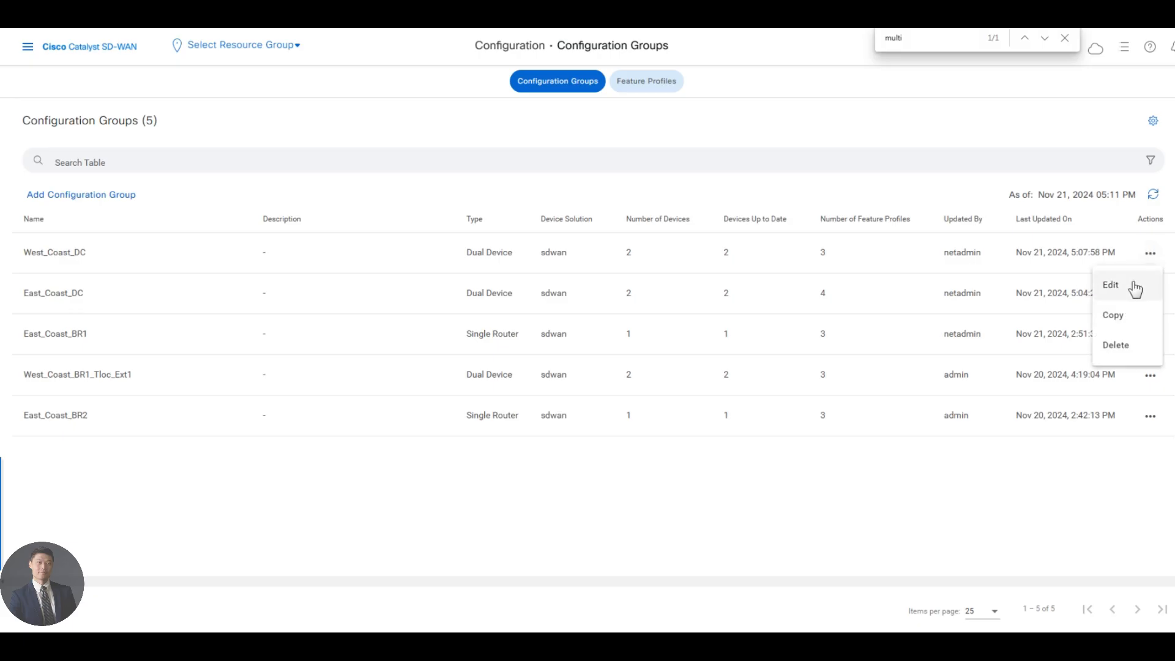
left_click(1131, 286)
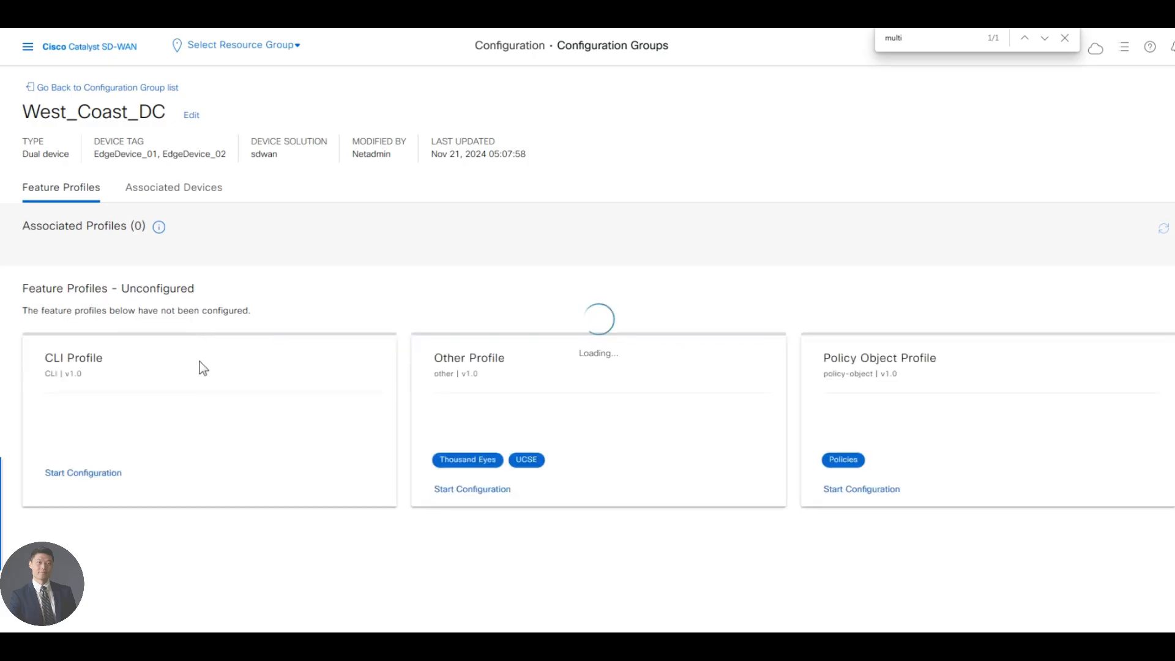
Expand the transport and management profile West_Coast_DC_WAN to list its VPN0 interfaces
left_click(113, 278)
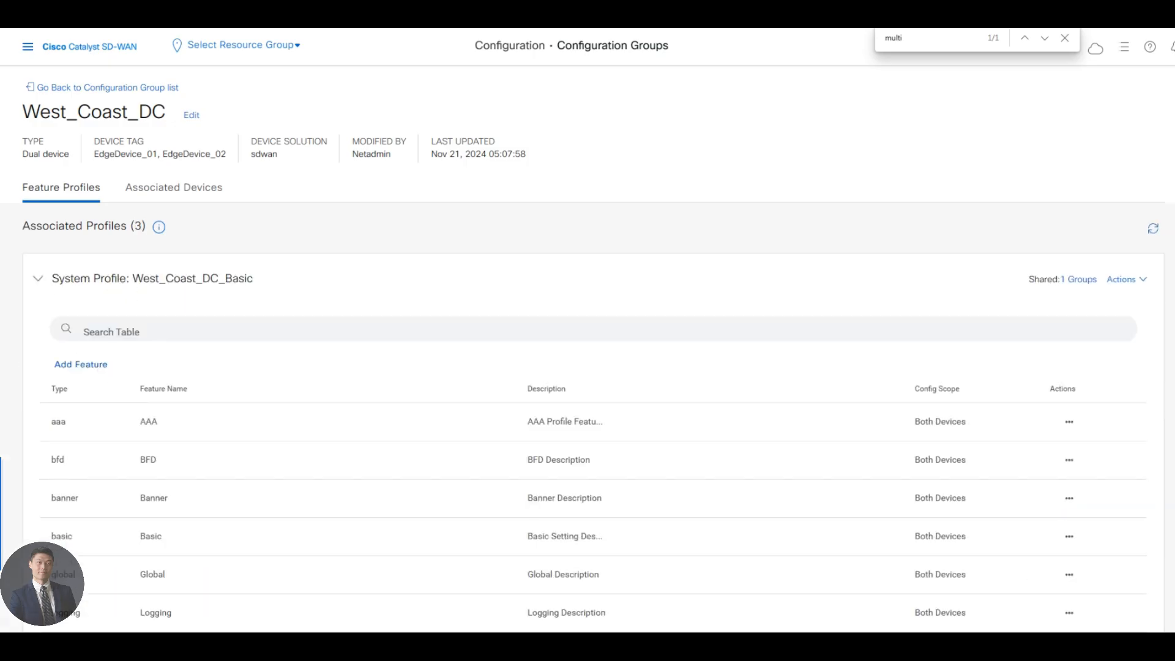
left_click(97, 365)
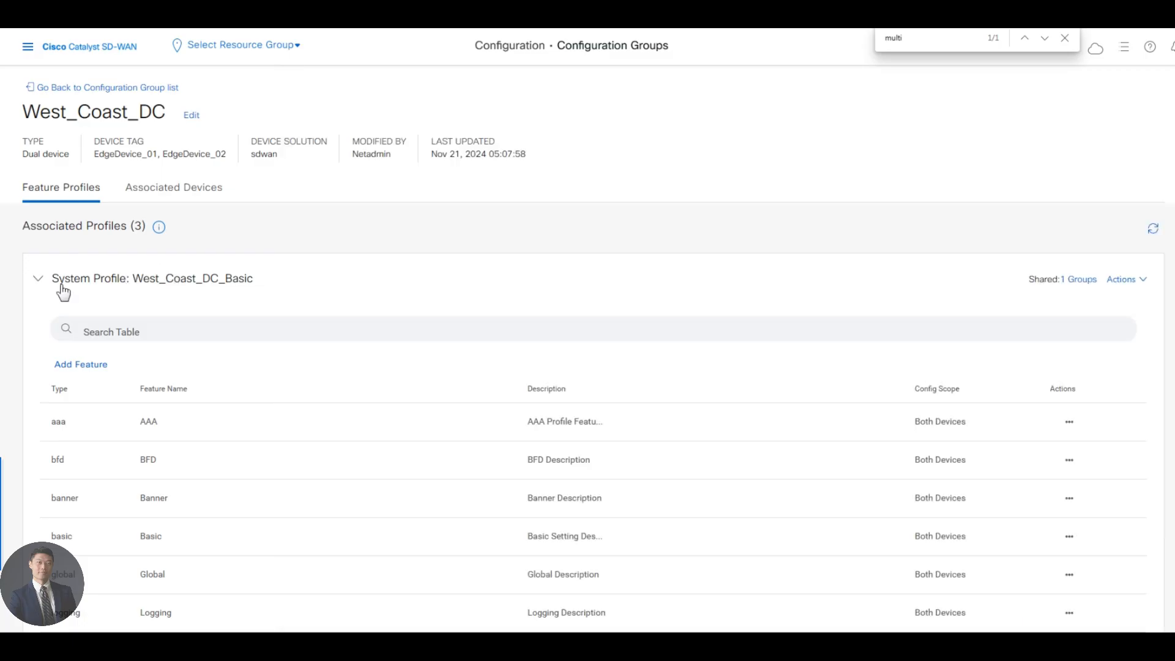
left_click(49, 283)
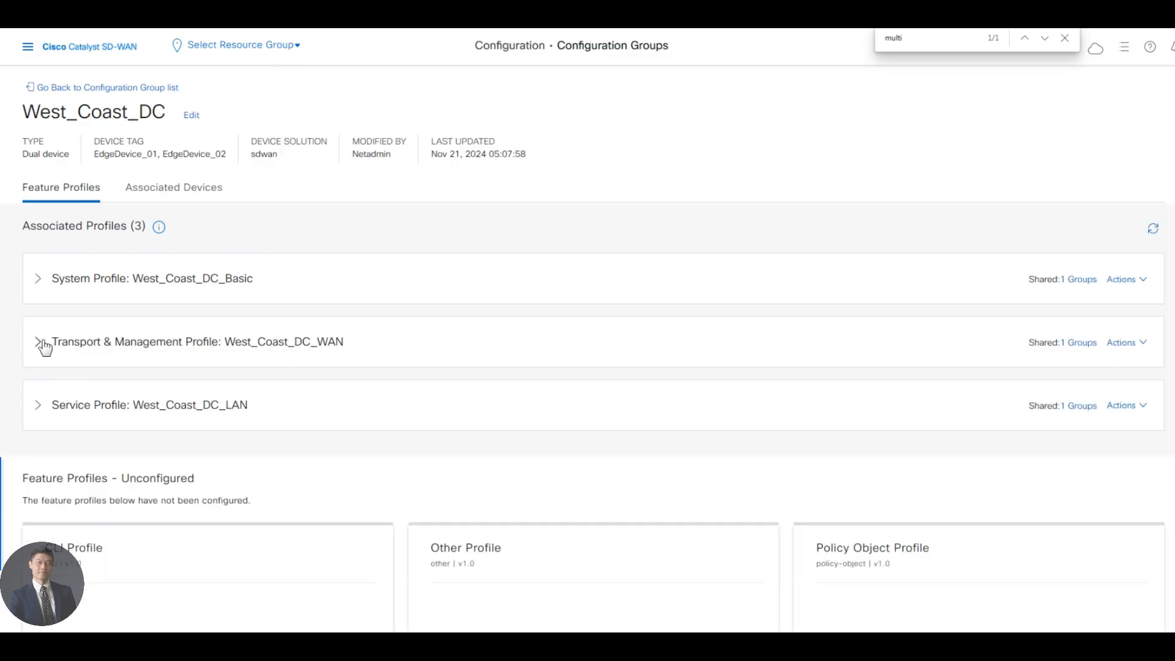
left_click(39, 342)
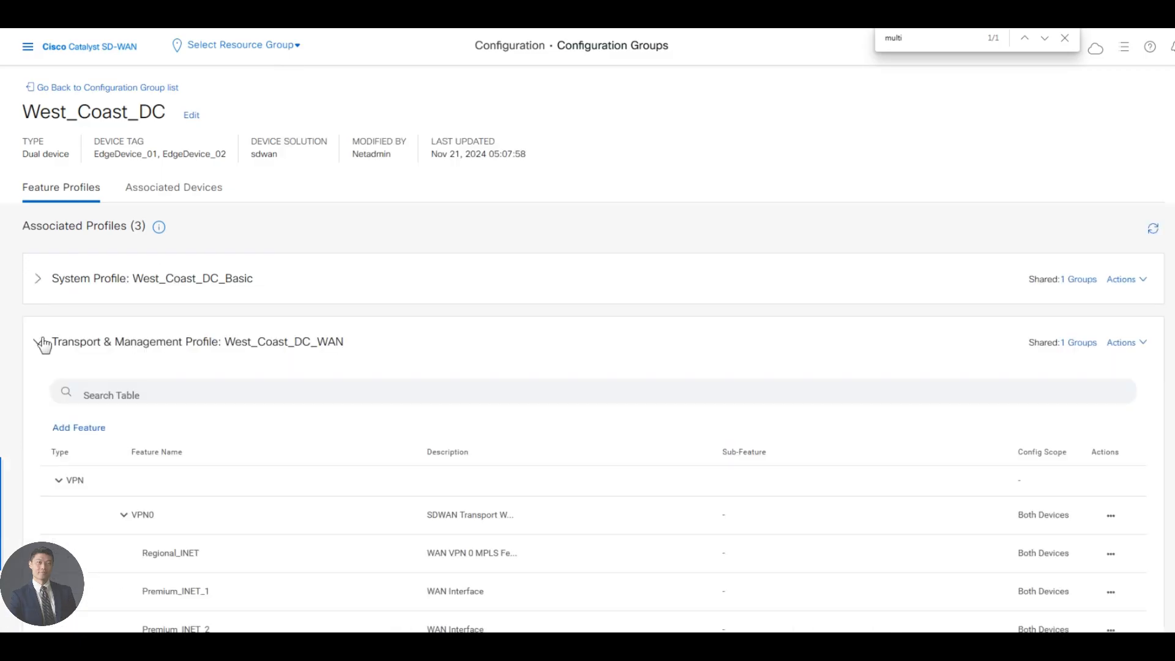
scroll(441, 427, "down", 3)
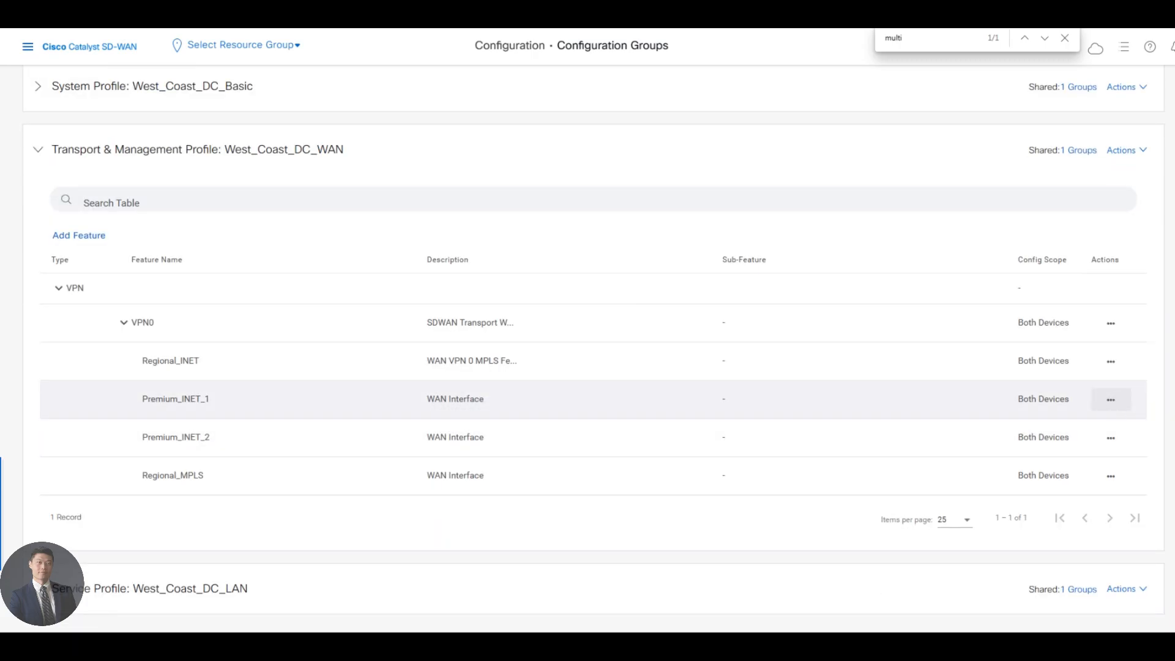
Enable Border as a global value in the tunnel settings of Premium_INET_1 and save the feature on both devices
left_click(1111, 400)
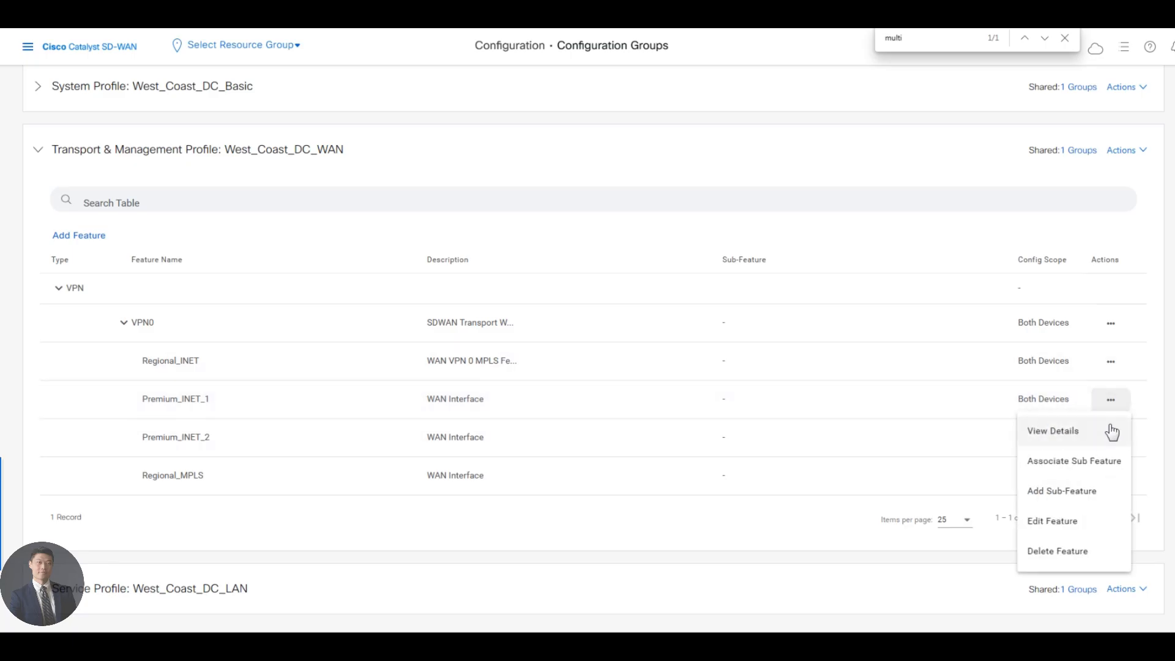
left_click(1036, 520)
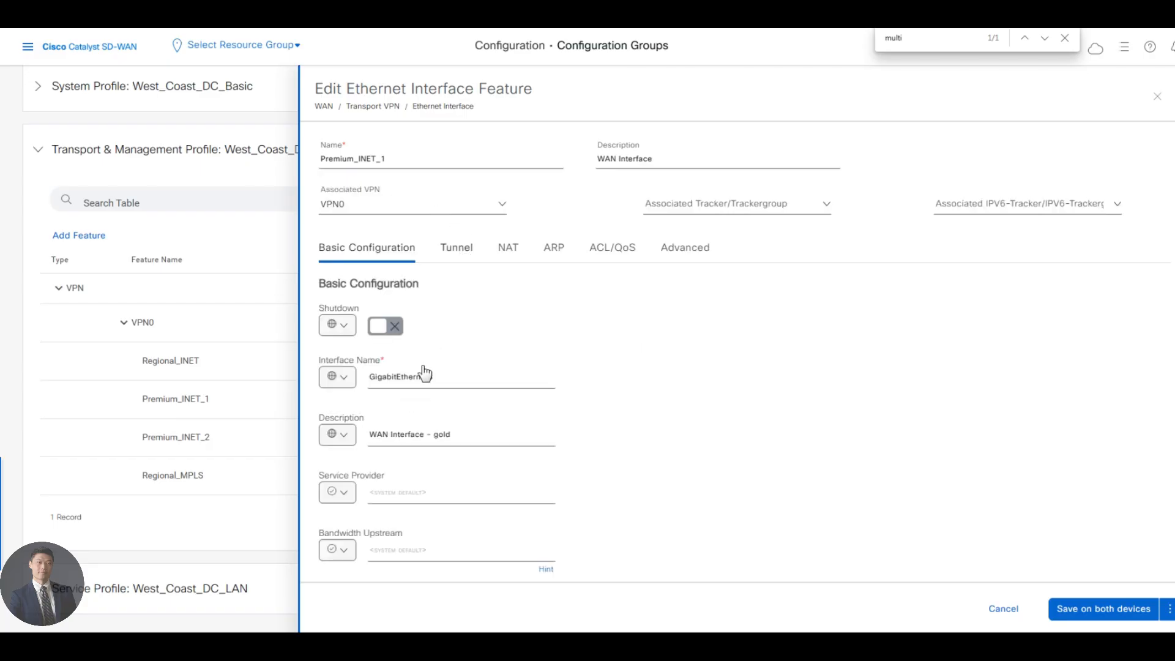
left_click(457, 247)
scroll(392, 490, "down", 1)
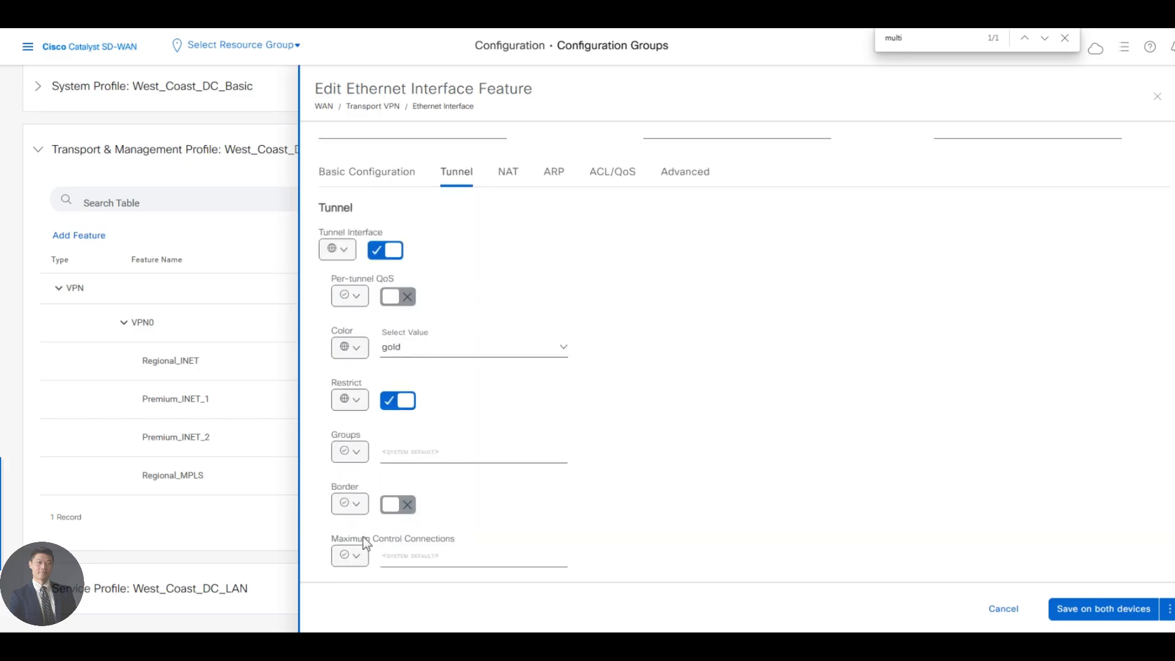
left_click(354, 508)
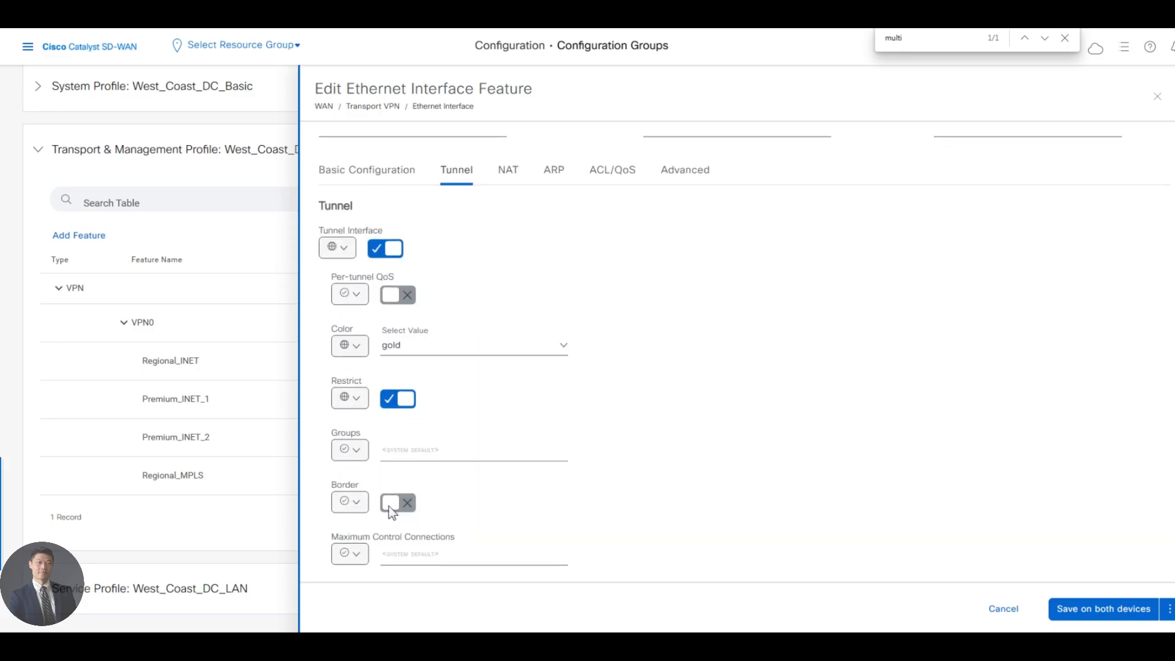
left_click(358, 507)
left_click(403, 508)
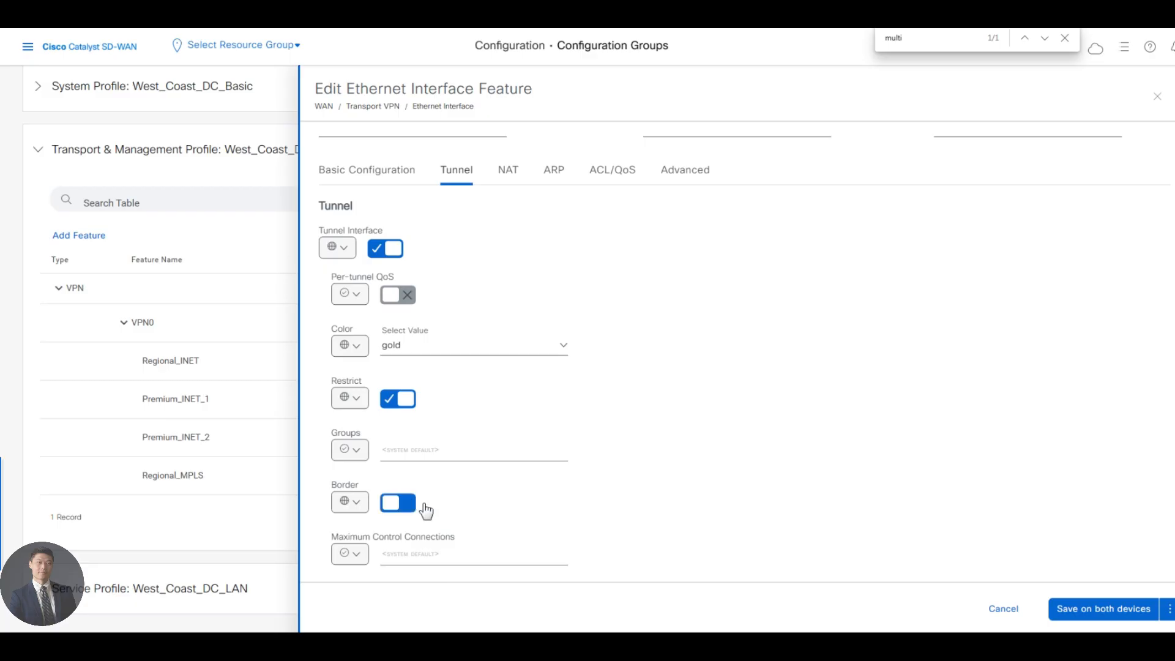
left_click(1127, 615)
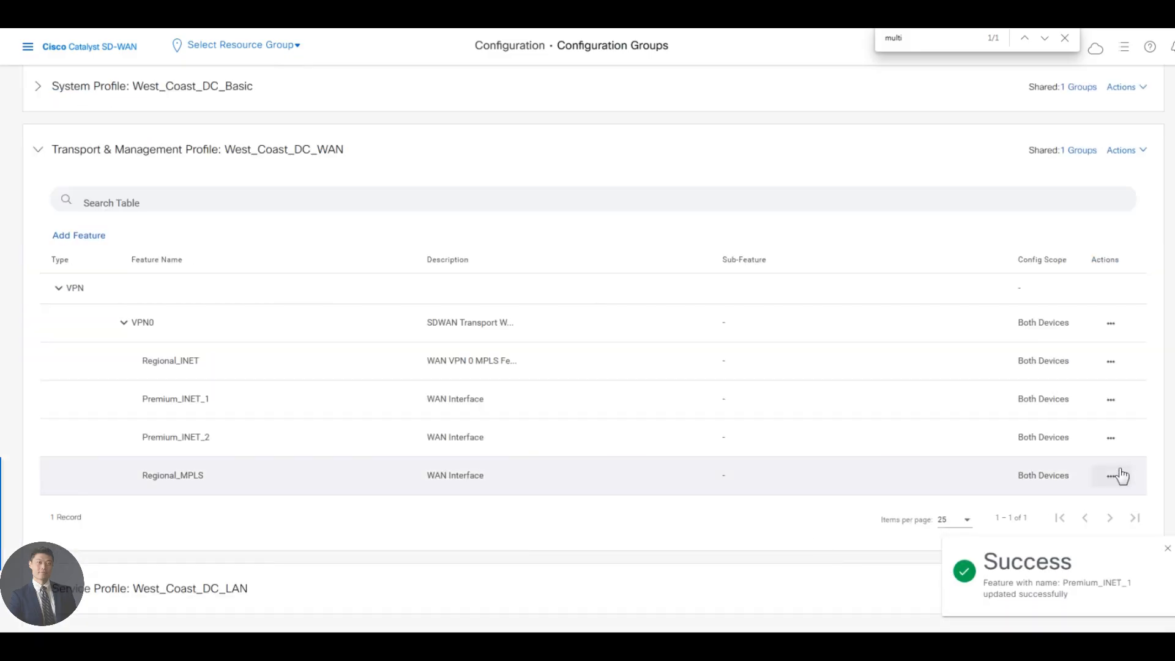
Enable Border as a global value in the tunnel settings of Premium_INET_2 and save the feature on both devices
left_click(1111, 438)
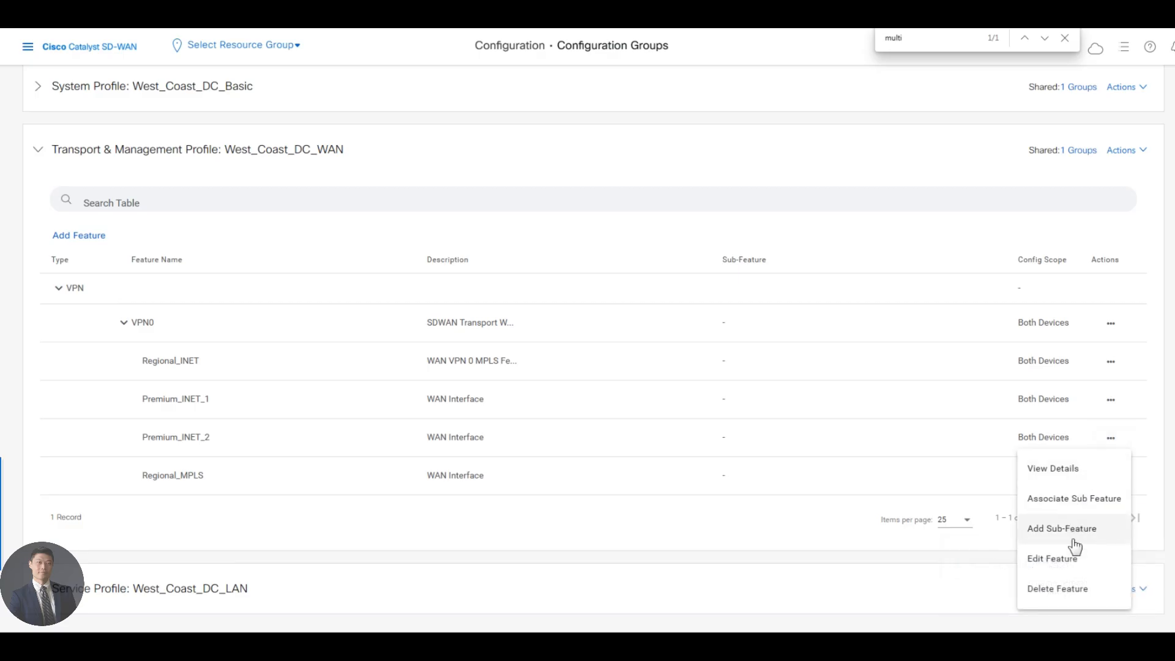
left_click(1073, 559)
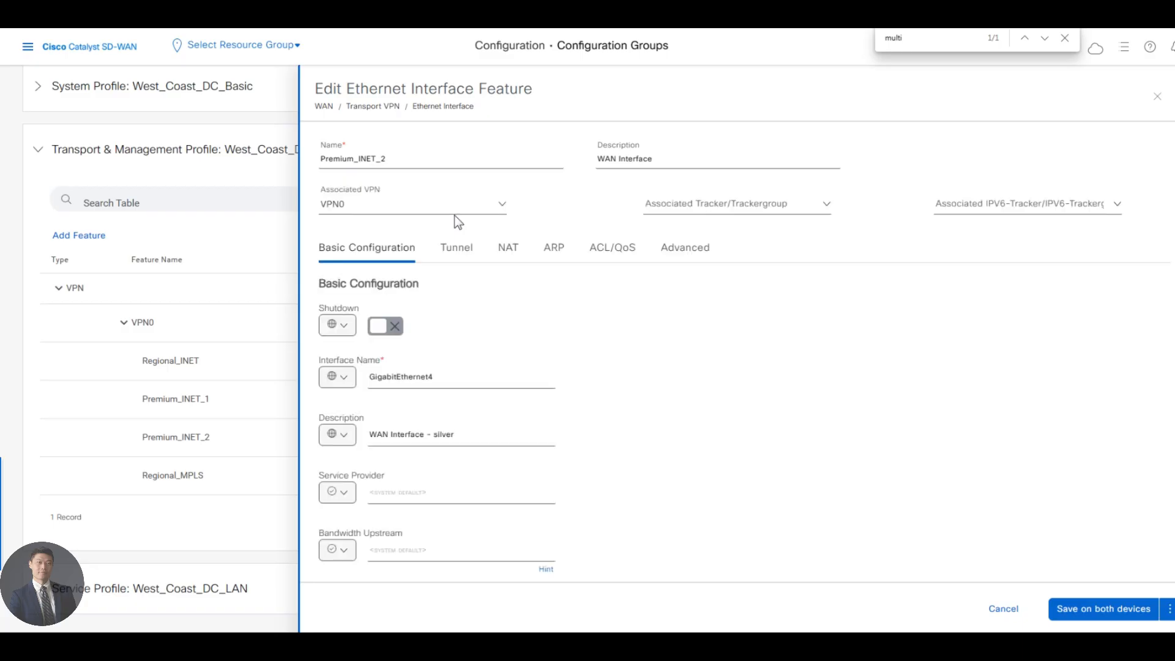
left_click(465, 256)
scroll(483, 474, "down", 1)
scroll(483, 475, "down", 3)
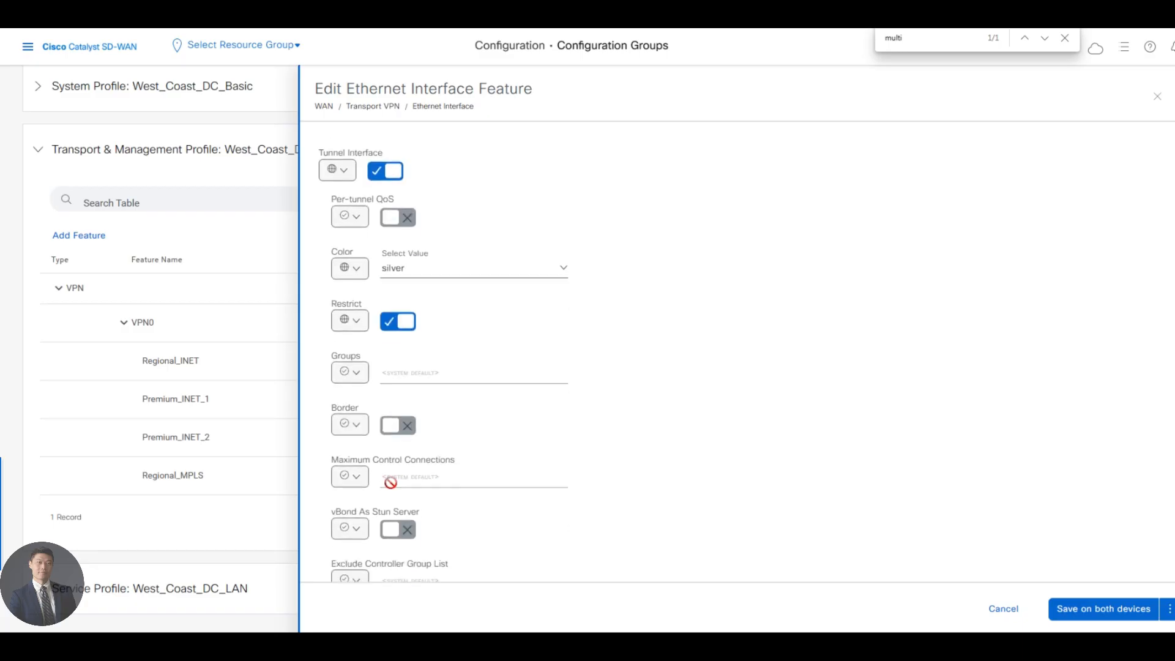
left_click(357, 425)
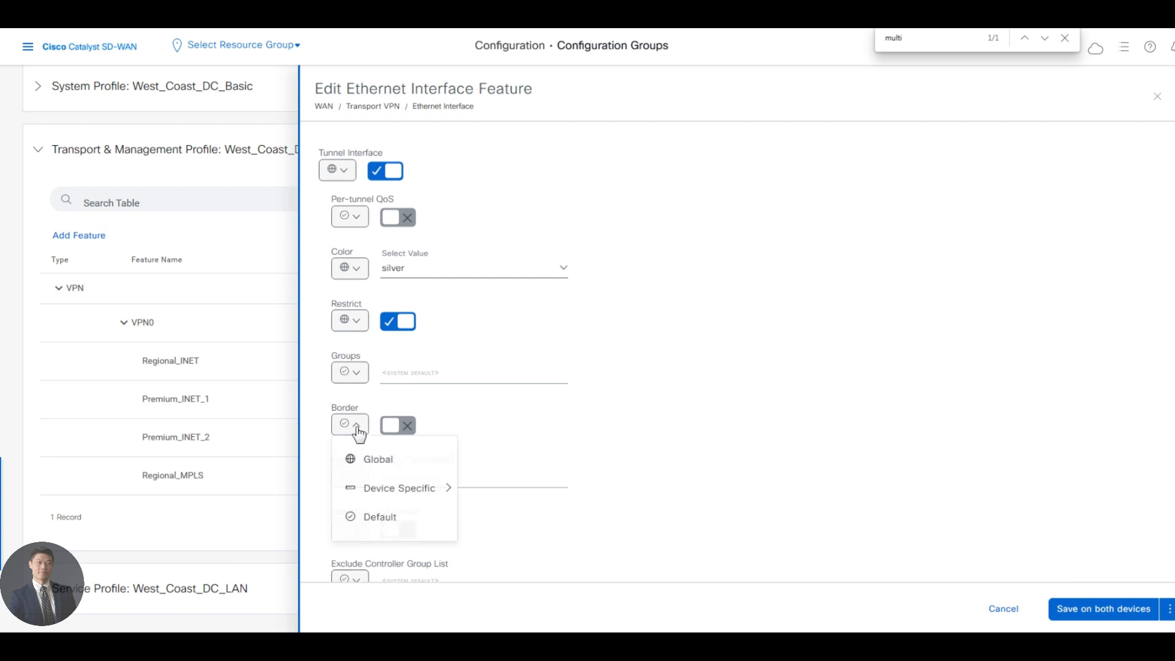
left_click(397, 450)
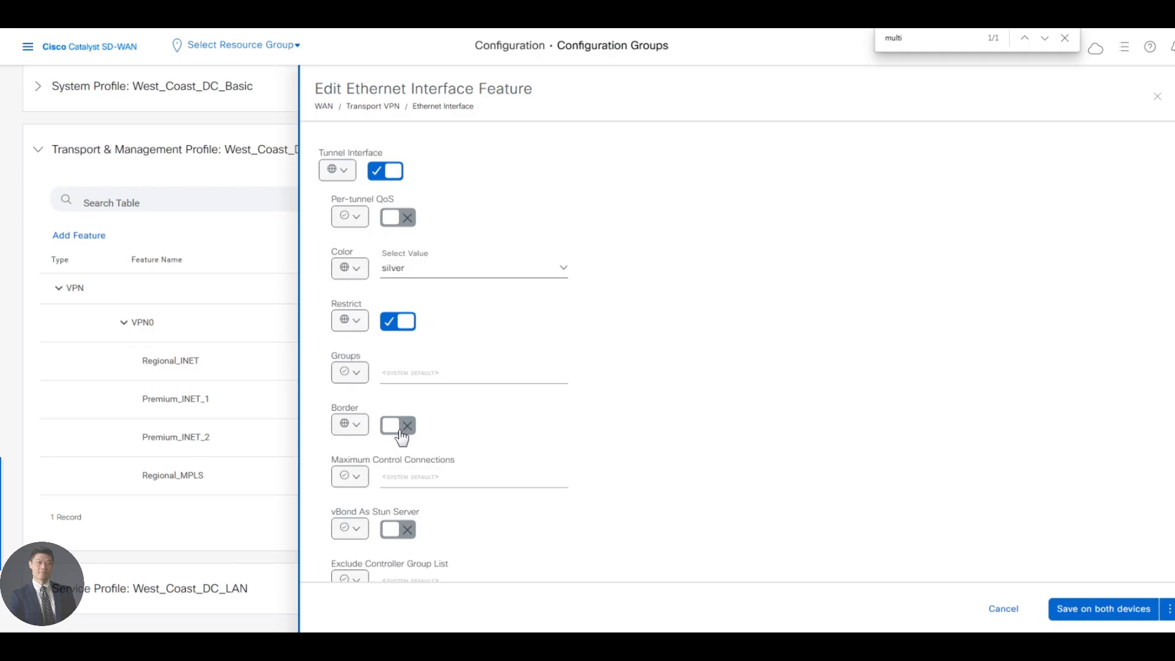
left_click(399, 427)
left_click(1104, 612)
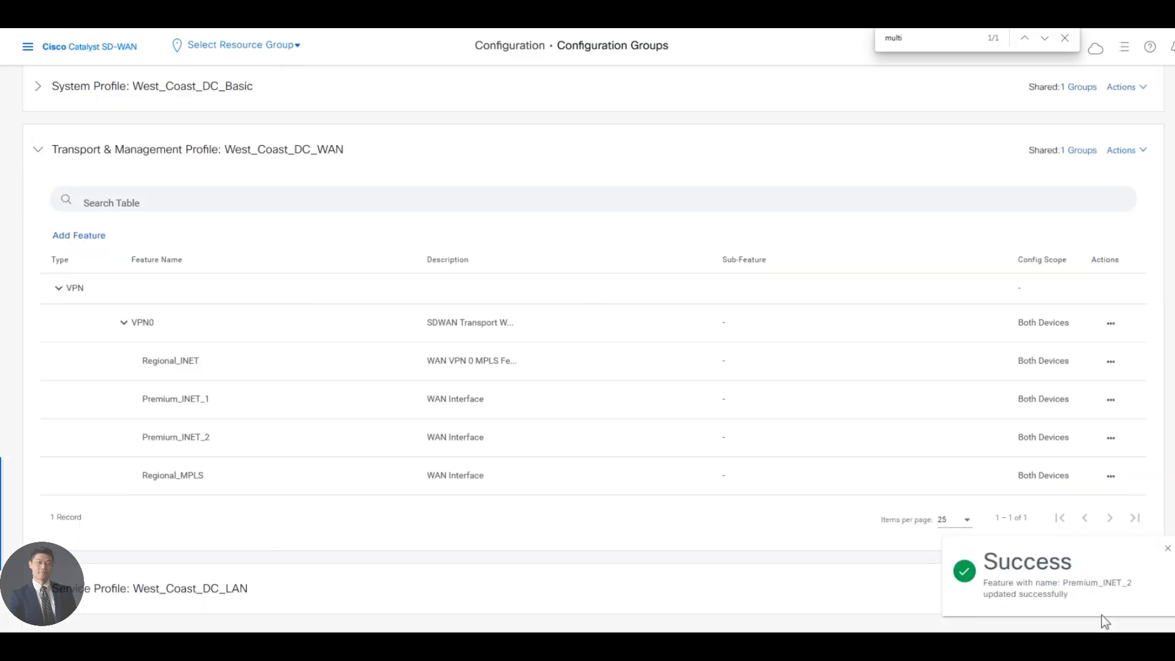
Create the CLI profile MRF_Core_West with "region core" under the tunnel interfaces of GigabitEthernet3 and GigabitEthernet4
scroll(779, 582, "down", 4)
left_click(87, 587)
left_click(675, 180)
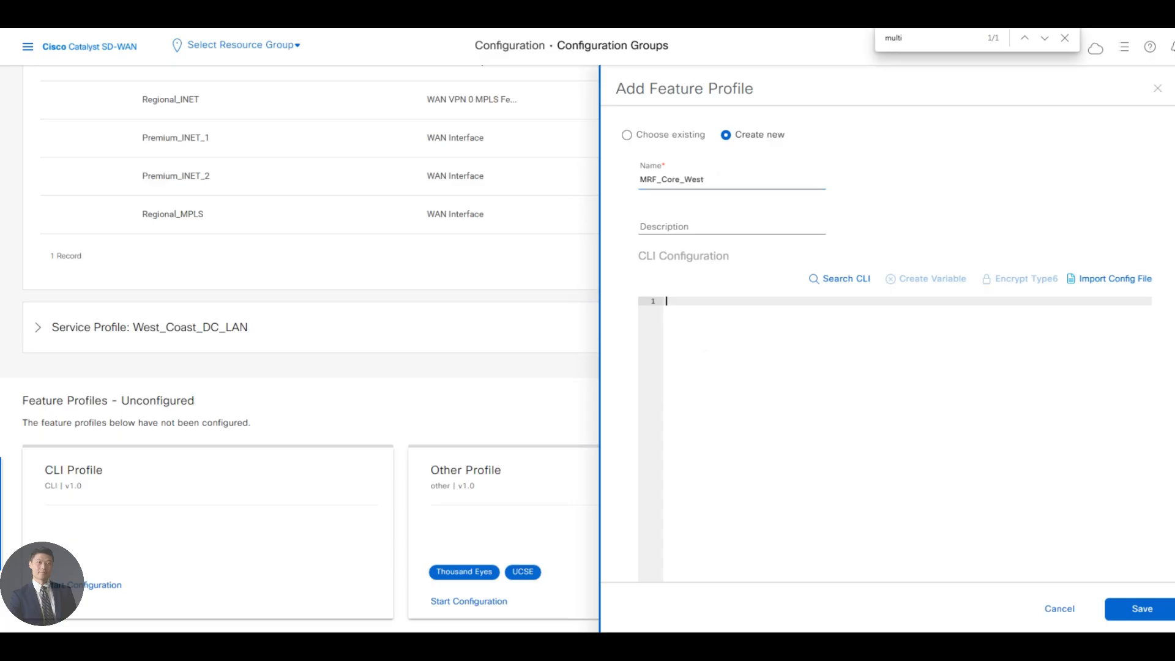
key("ctrl+v")
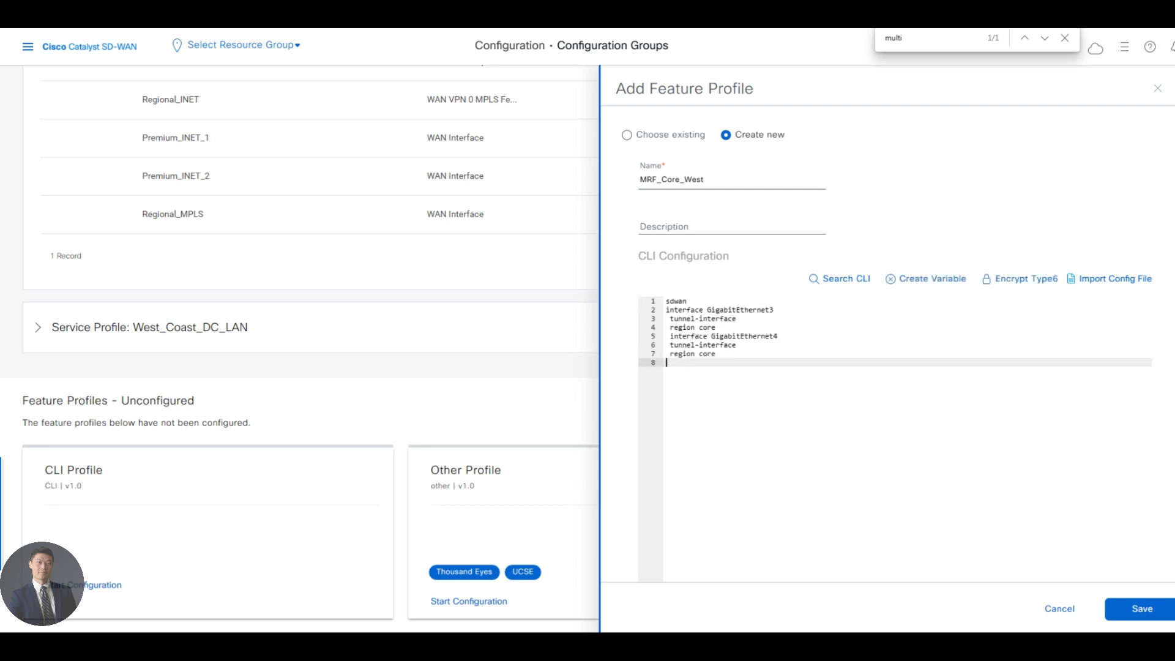
left_click(1136, 609)
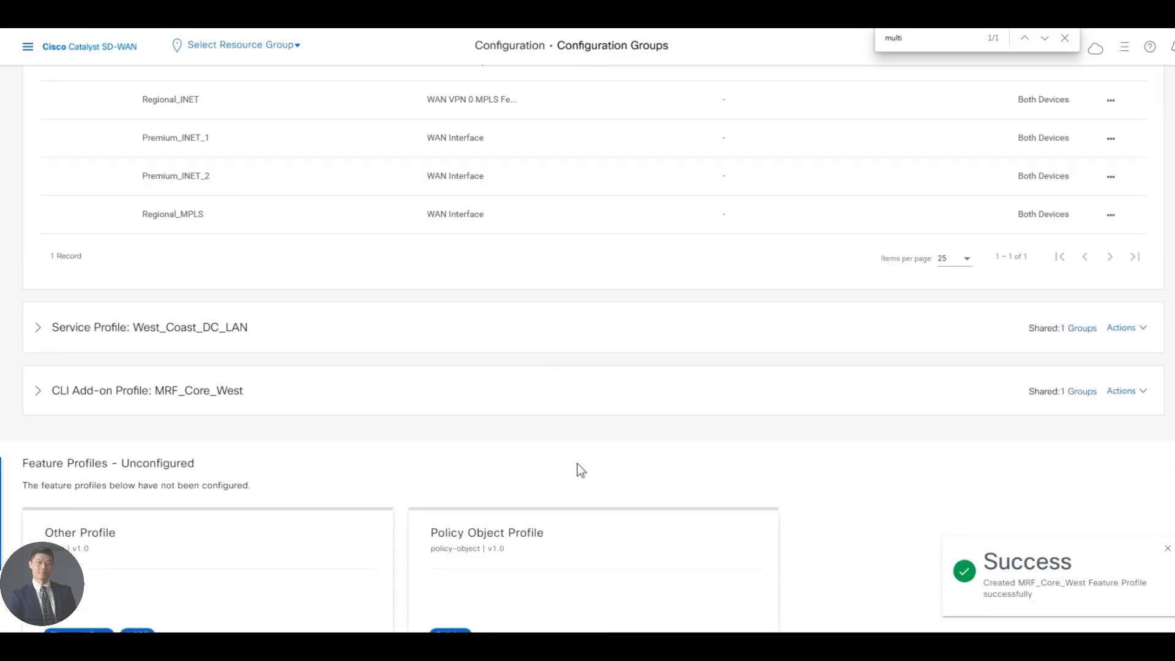
Select SITE_200's devices in West_Coast_DC for deployment and accept their existing configuration values up to the deployment summary
scroll(394, 310, "up", 4)
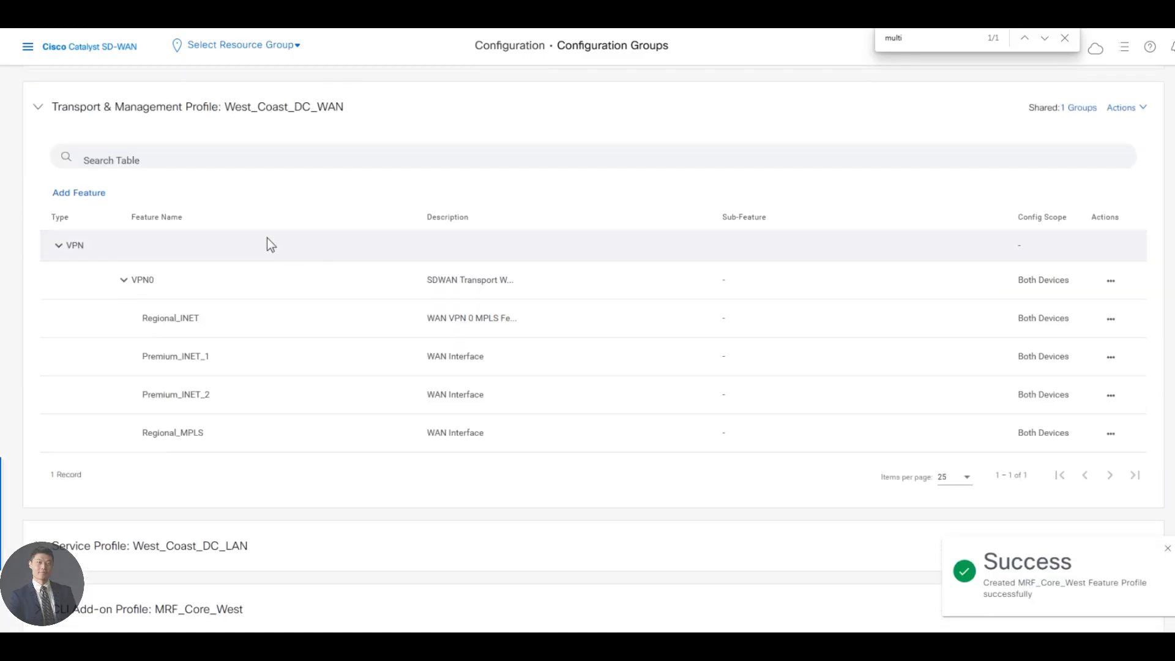
scroll(267, 244, "up", 4)
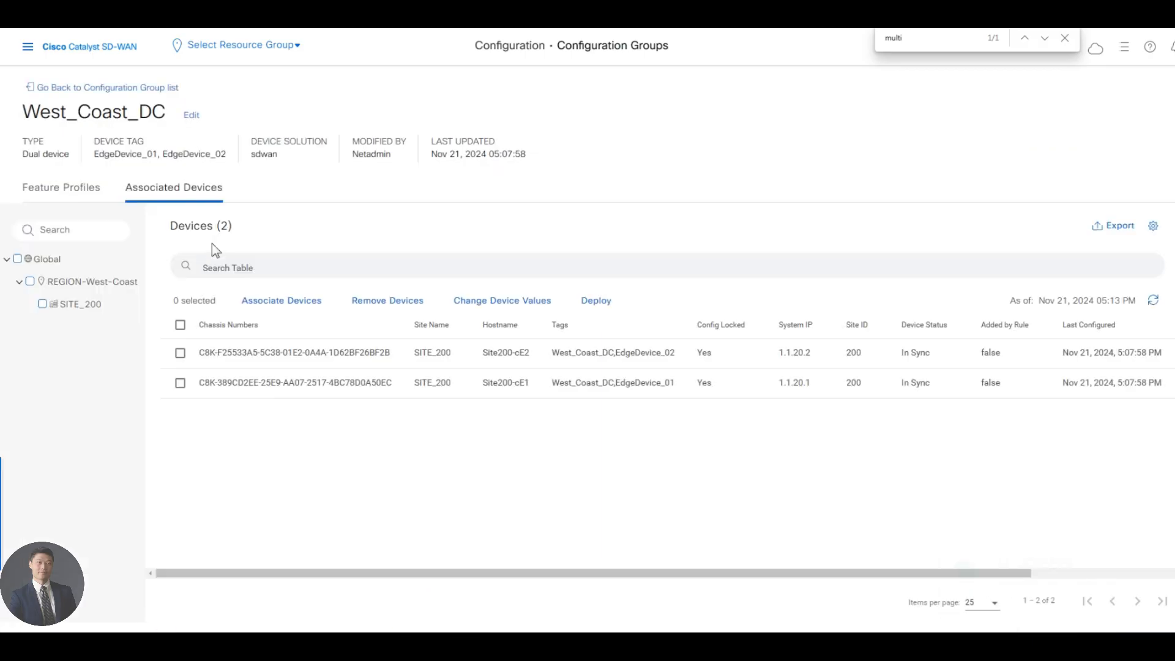
left_click(55, 308)
left_click(603, 302)
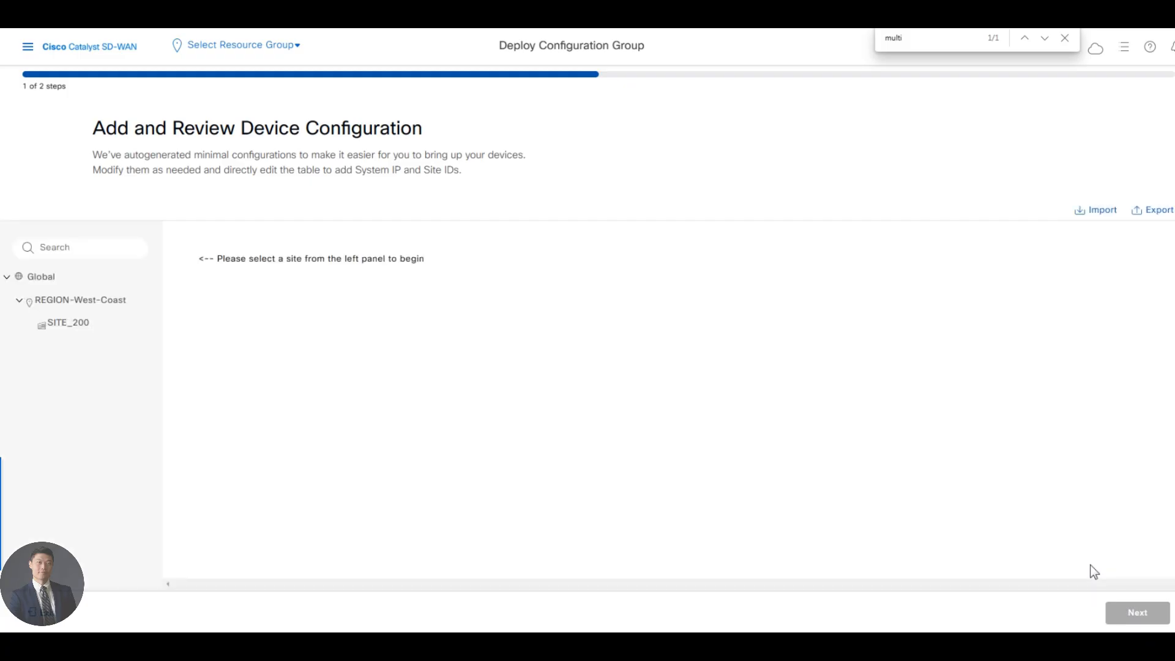
left_click(76, 326)
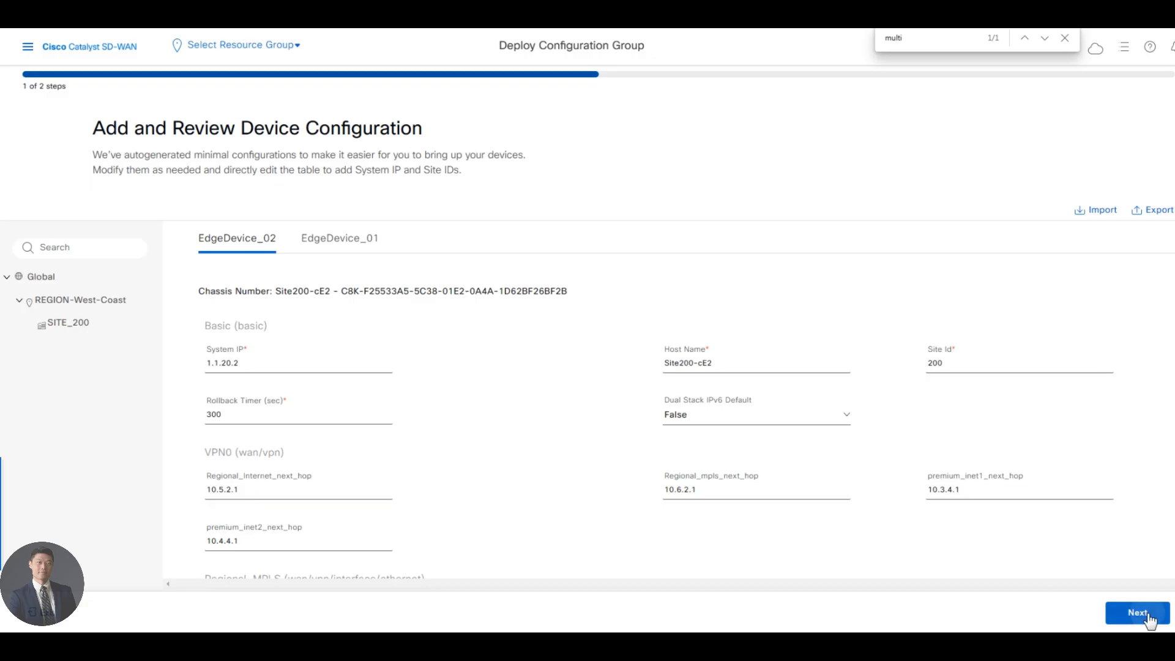
left_click(1146, 618)
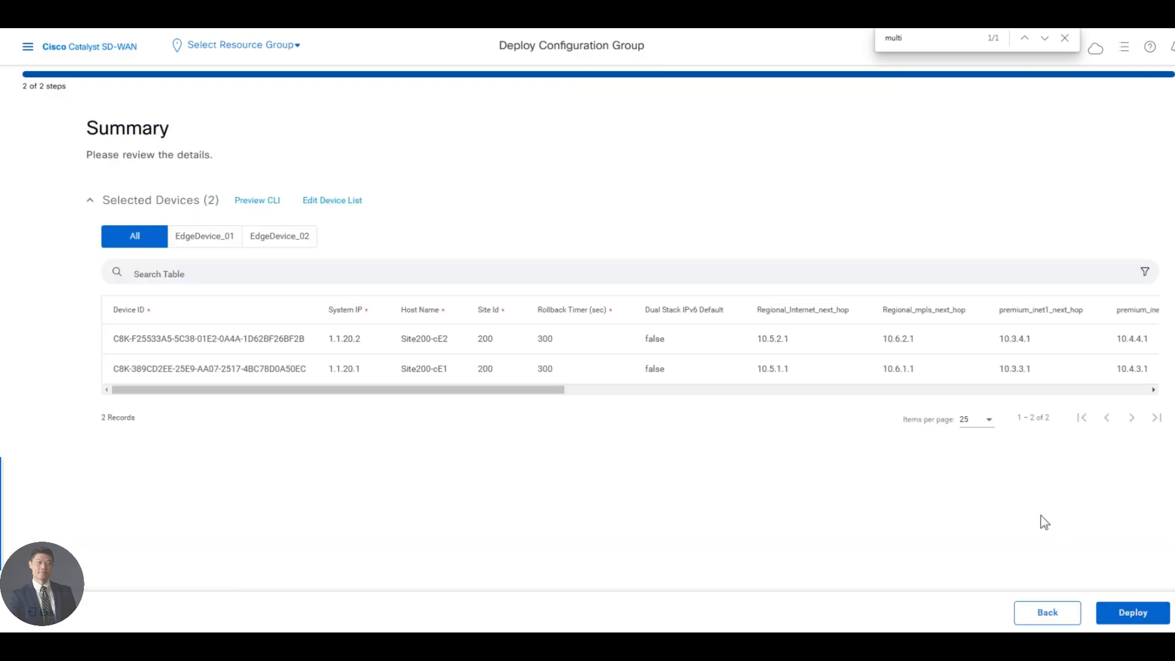
Preview the CLI changes for SITE_200, deploy West_Coast_DC to both devices and view the deployment status
left_click(265, 200)
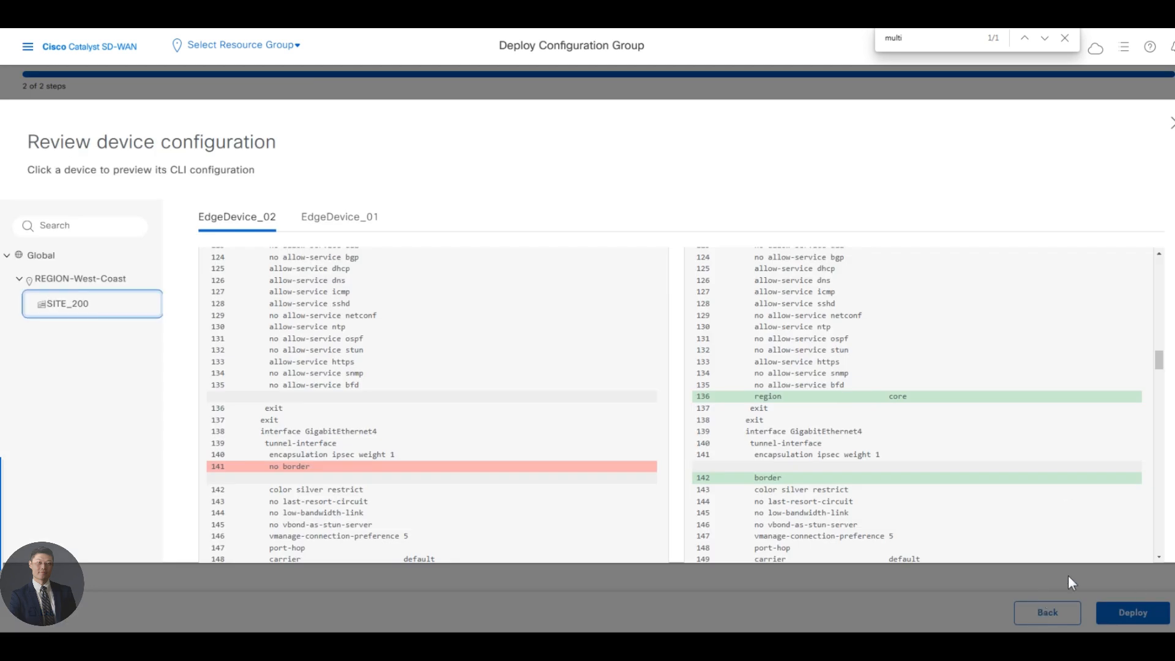
left_click(1172, 123)
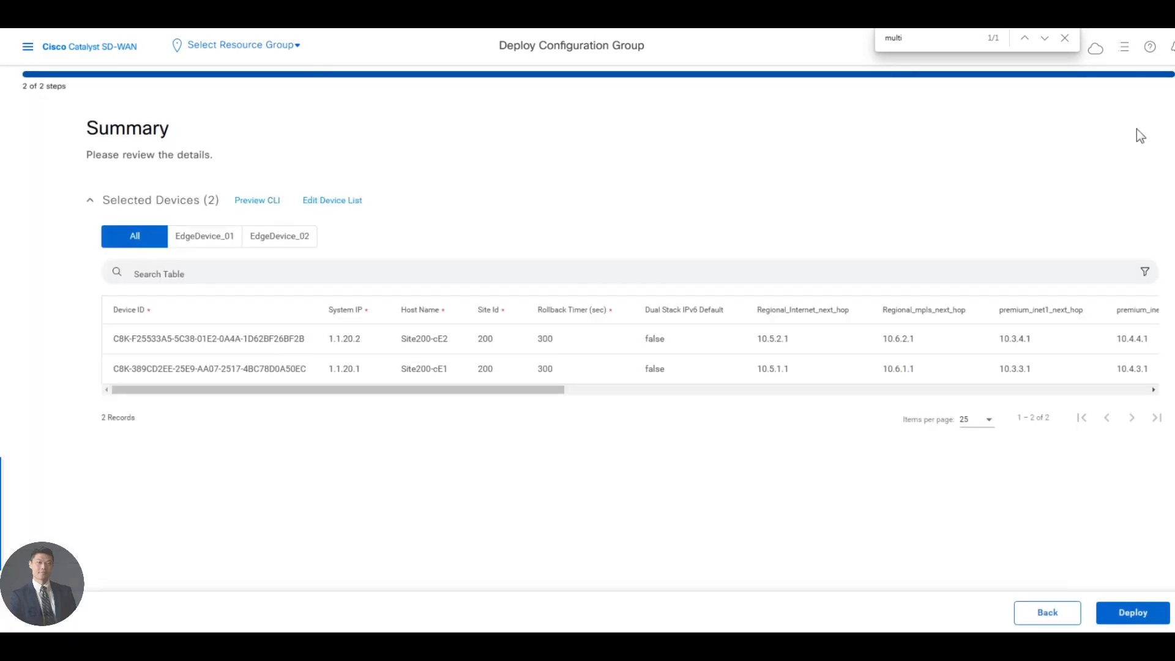
left_click(1125, 615)
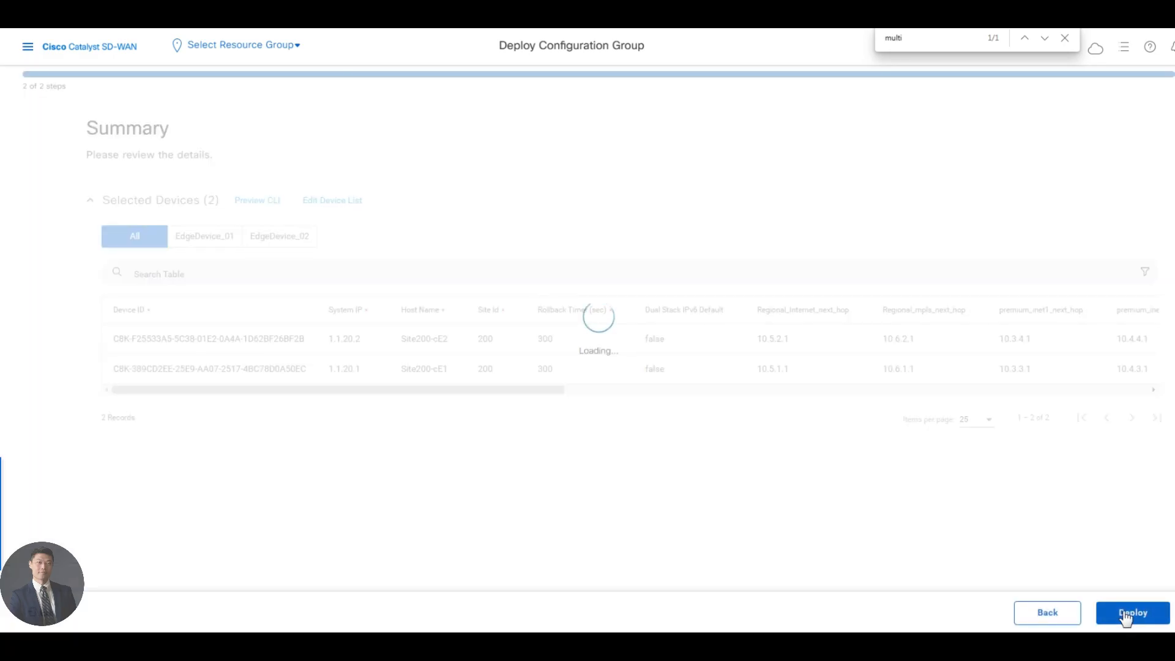
left_click(1125, 616)
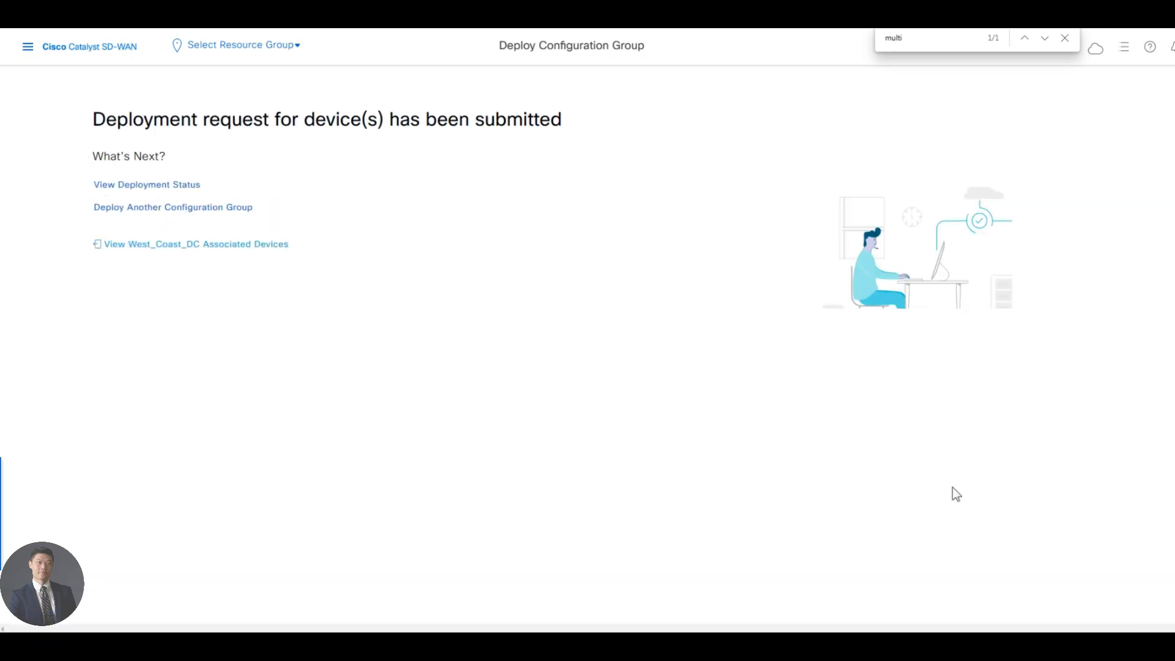
left_click(151, 186)
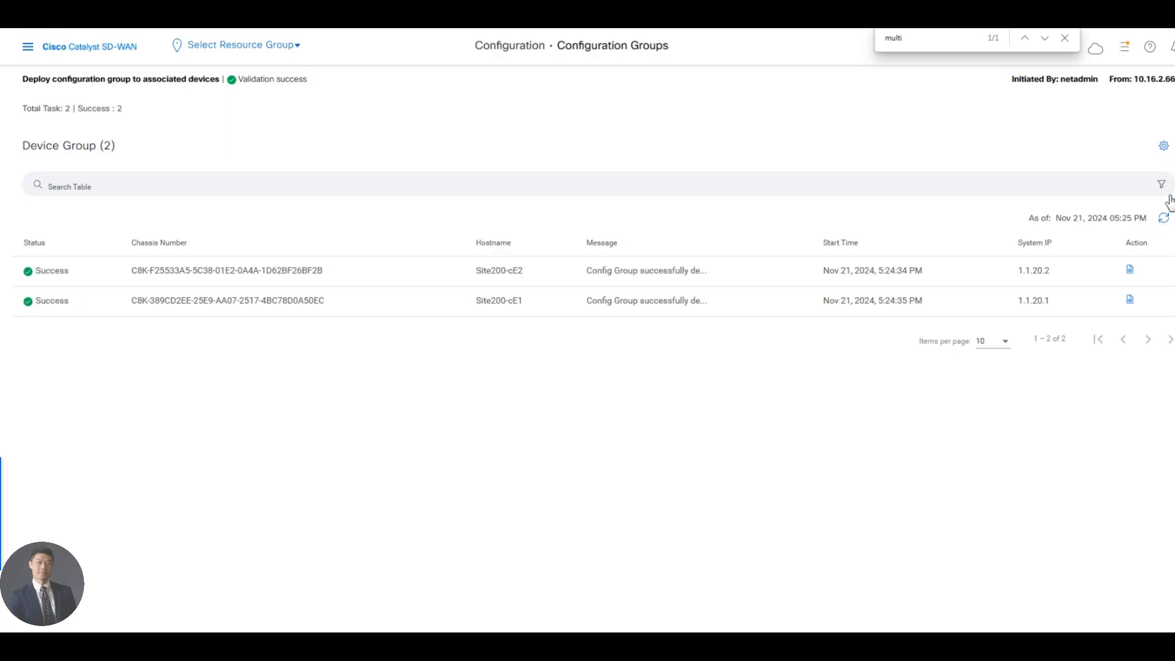
Open the monitoring details of router Site100-cE1 from the monitored devices list
left_click(27, 49)
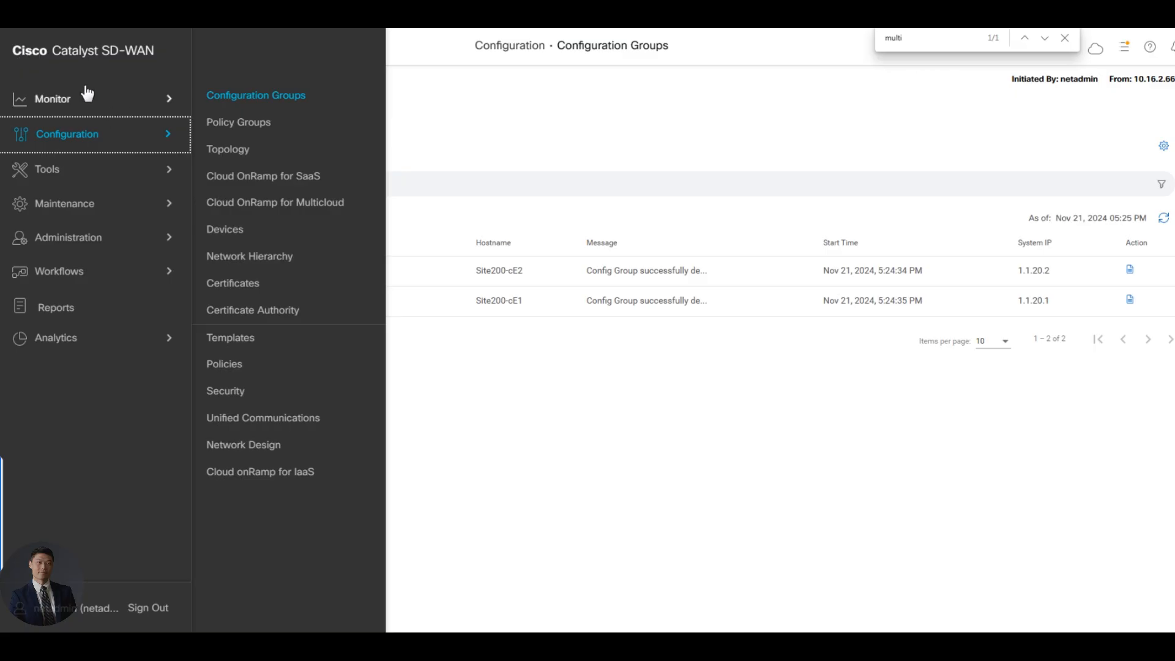
left_click(74, 99)
left_click(233, 127)
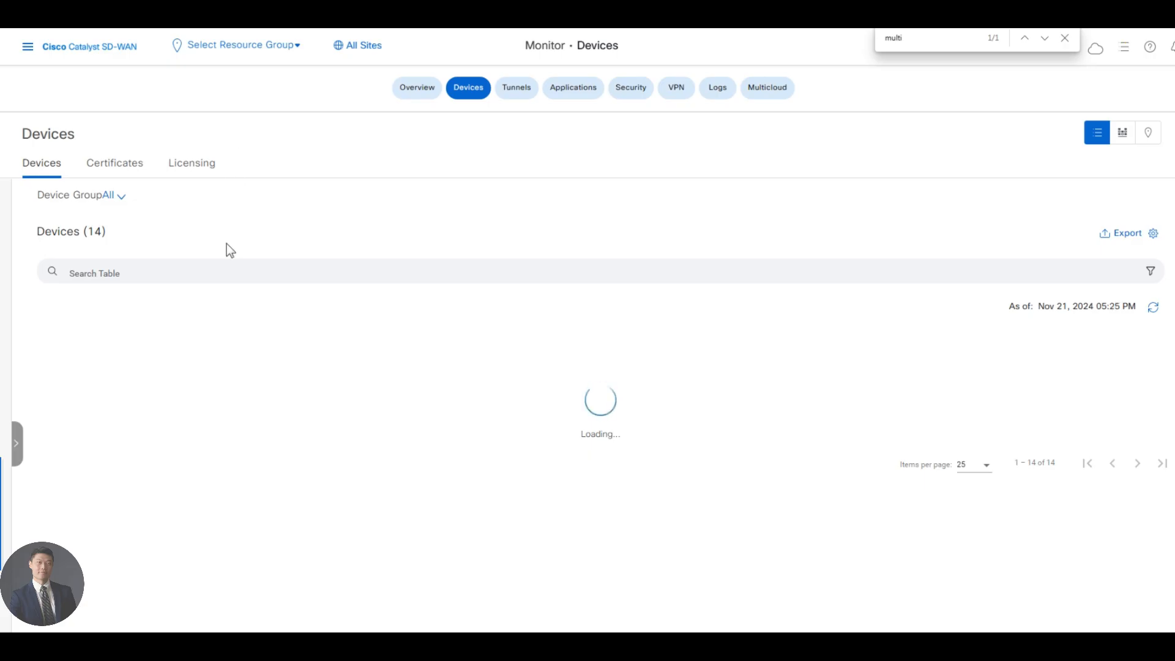
scroll(411, 343, "down", 4)
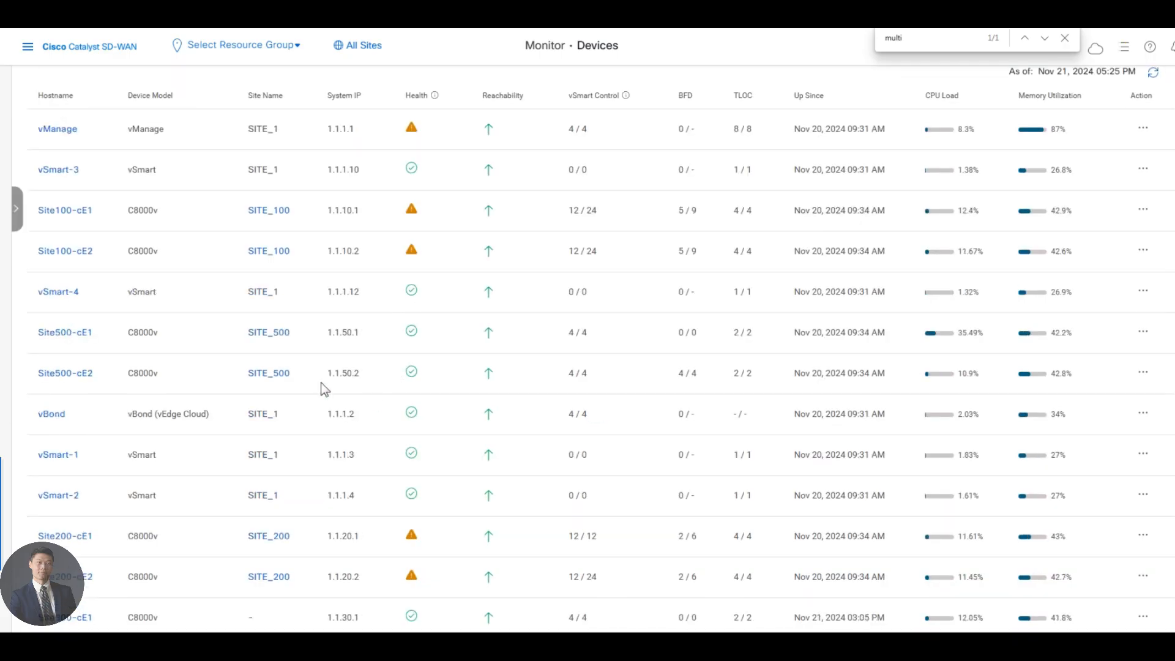
left_click(1141, 210)
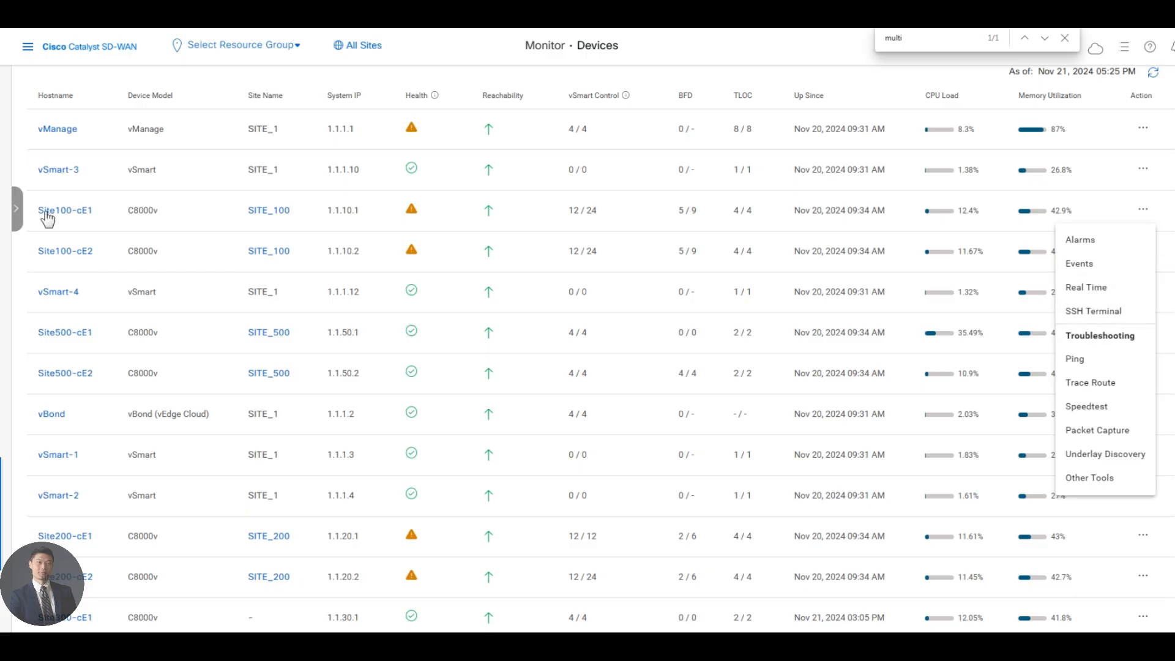
left_click(64, 218)
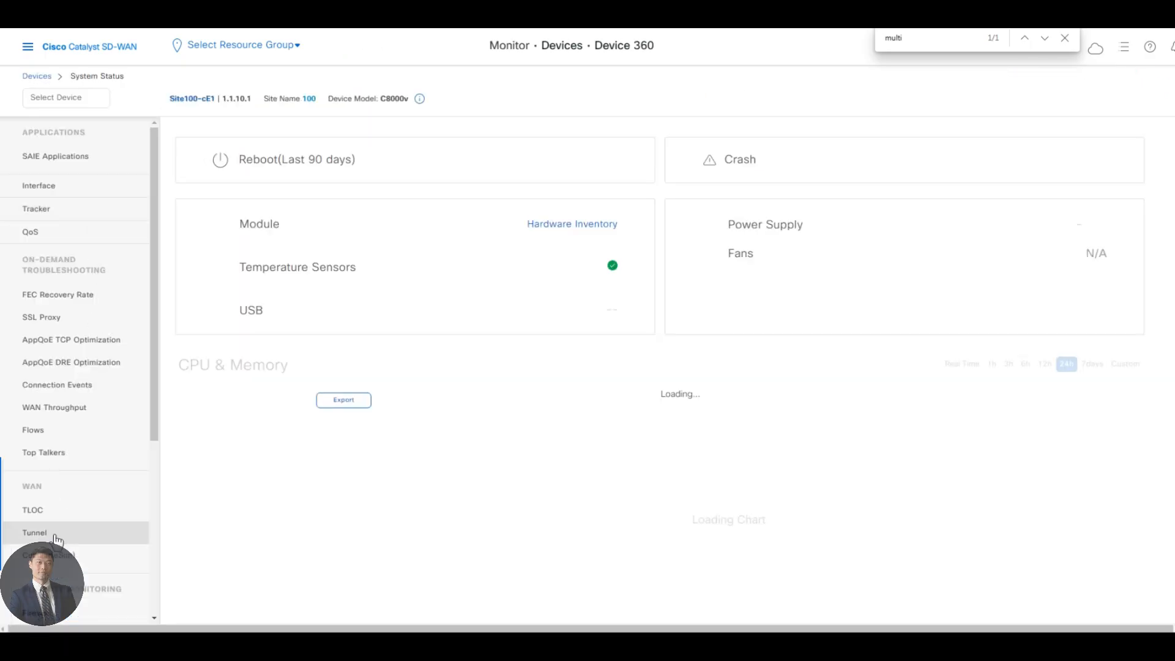
Examine the state of Site100-cE1's WAN tunnels for the mpls, gold, silver and public-internet colors
scroll(57, 538, "down", 1)
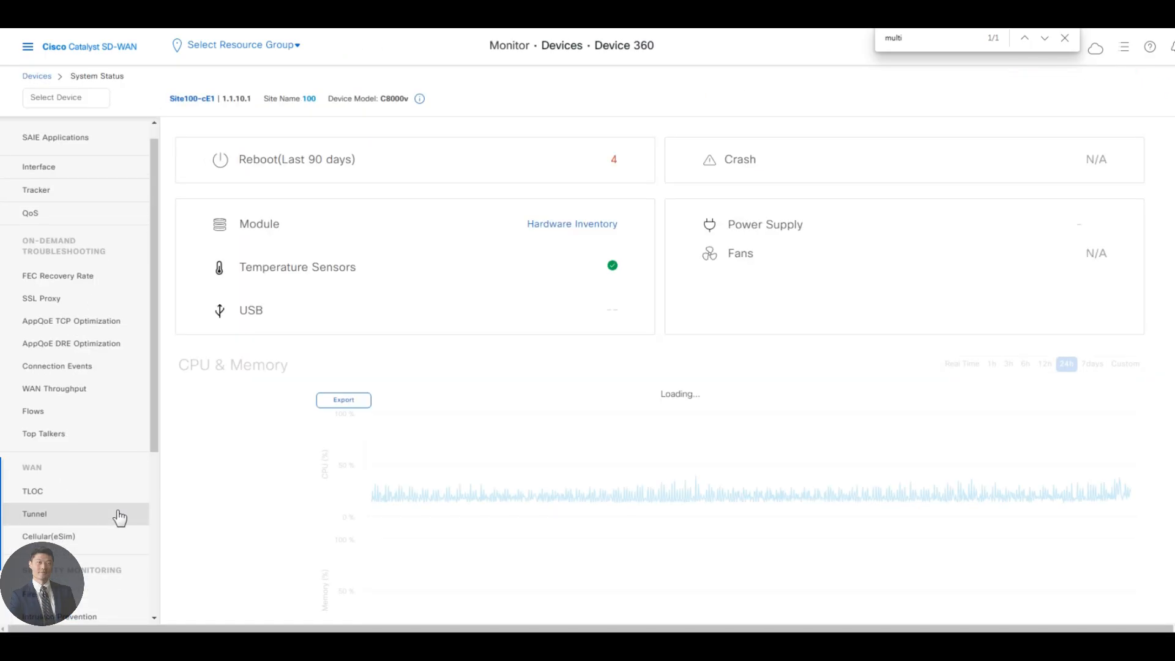
left_click(64, 519)
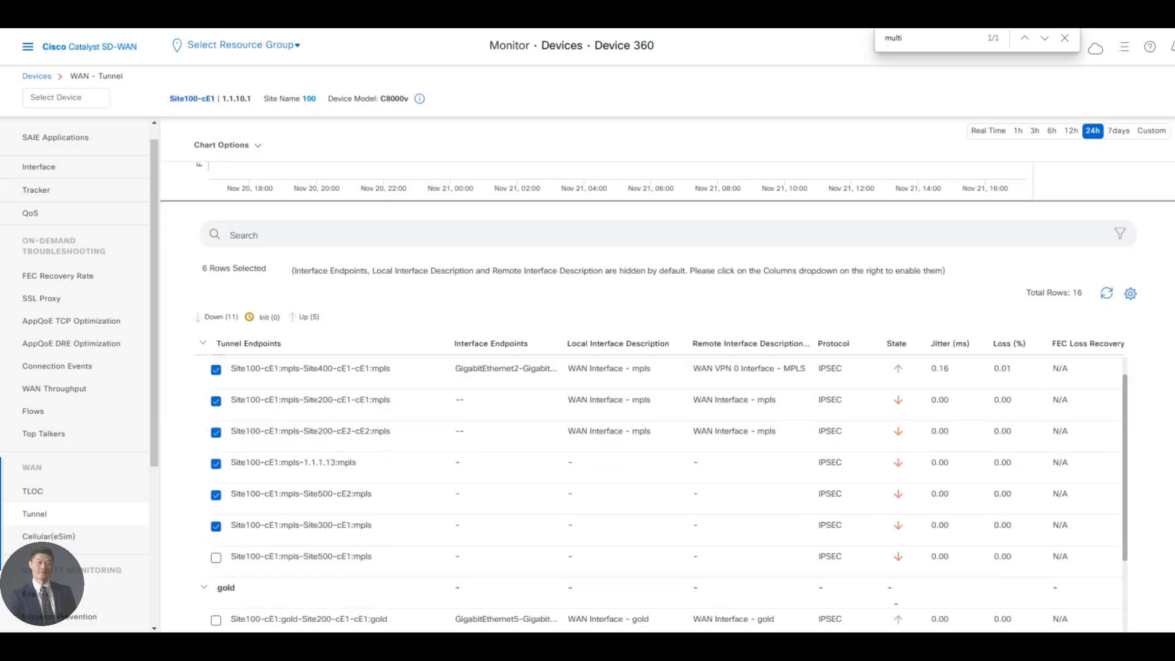
scroll(445, 339, "down", 3)
scroll(497, 429, "down", 3)
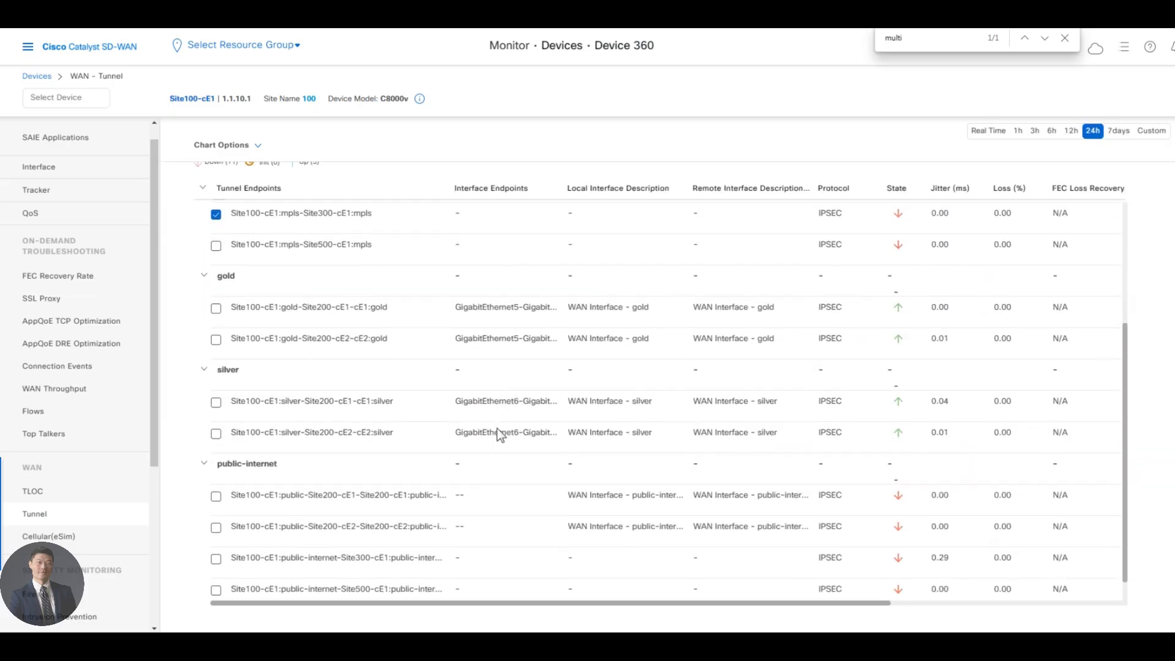
scroll(497, 428, "down", 1)
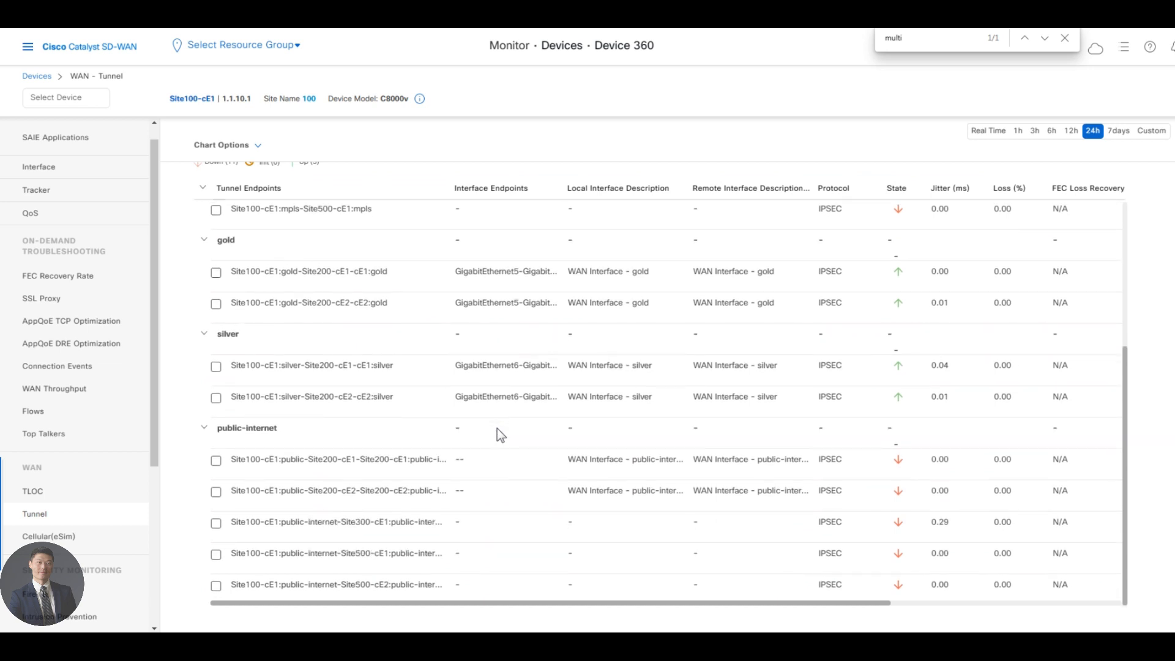
scroll(497, 429, "up", 2)
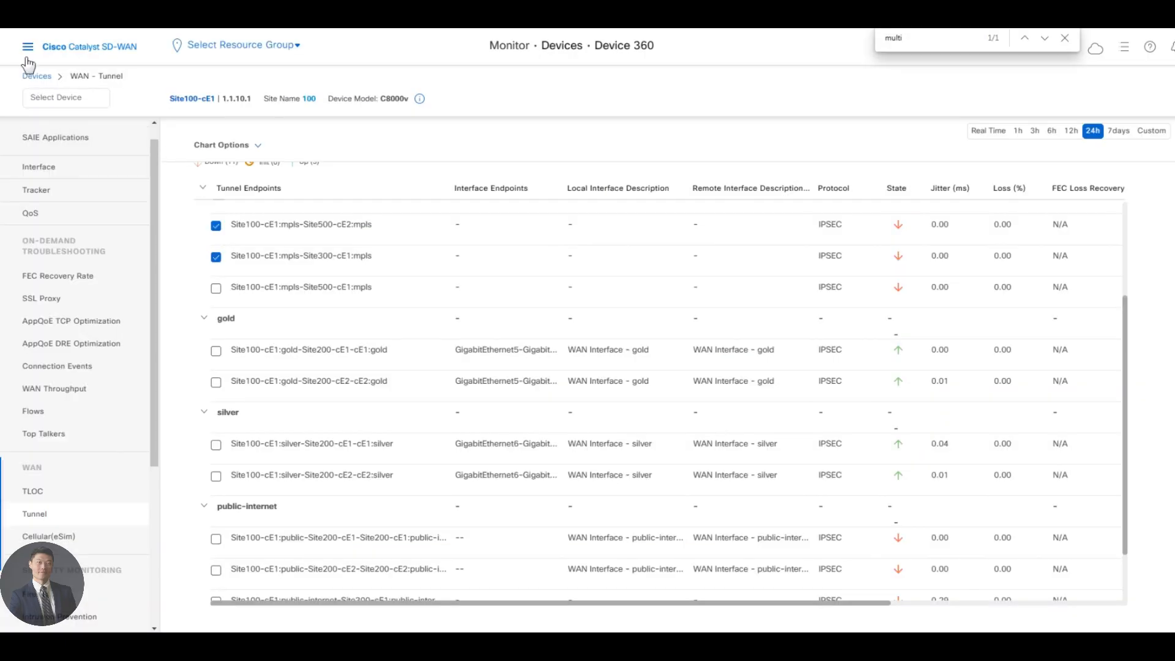
Open the configuration group East_Coast_BR2 for editing and expand its system profile East_Coast_BR2_Basic
left_click(21, 44)
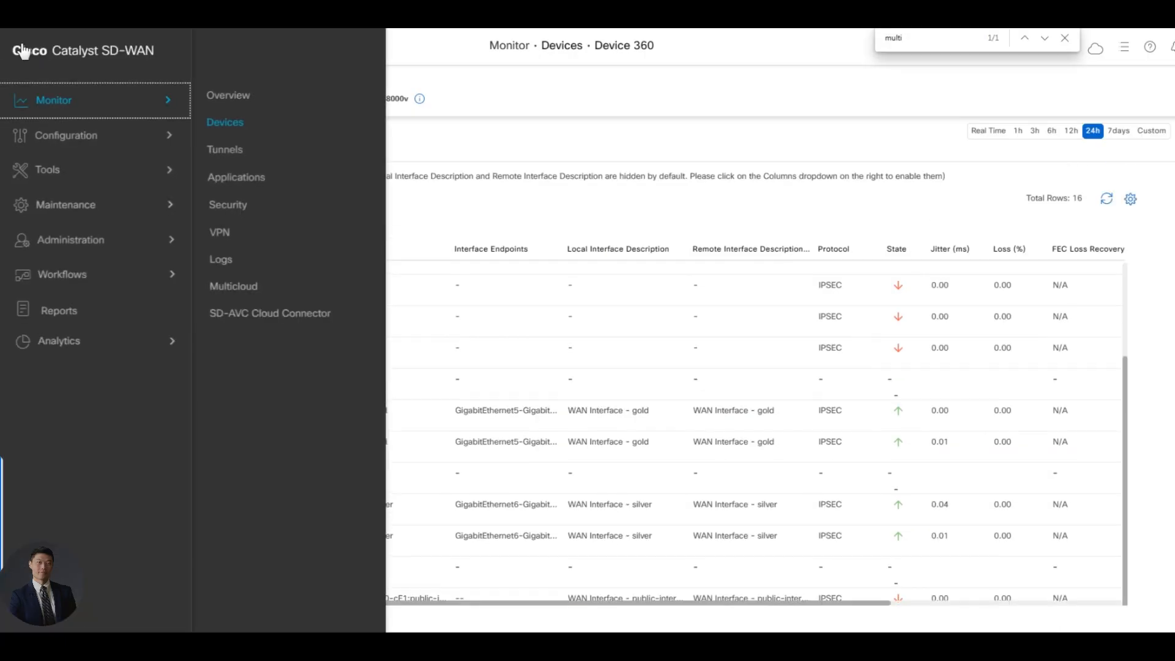
mouse_move(90, 145)
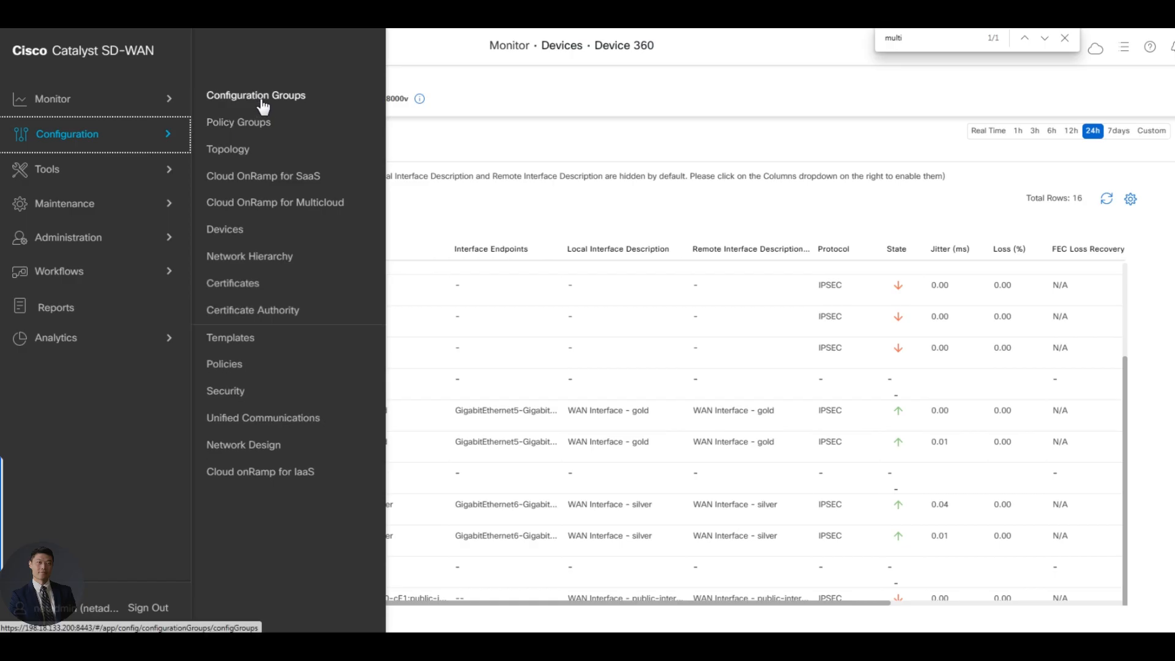
left_click(262, 101)
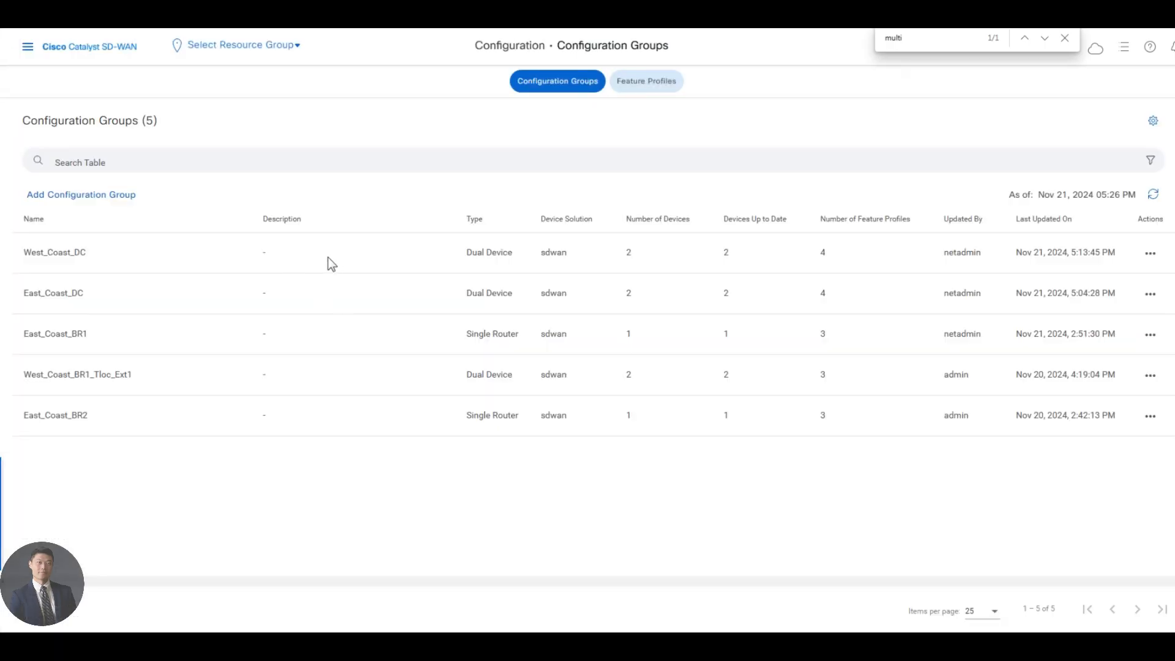
left_click(1149, 419)
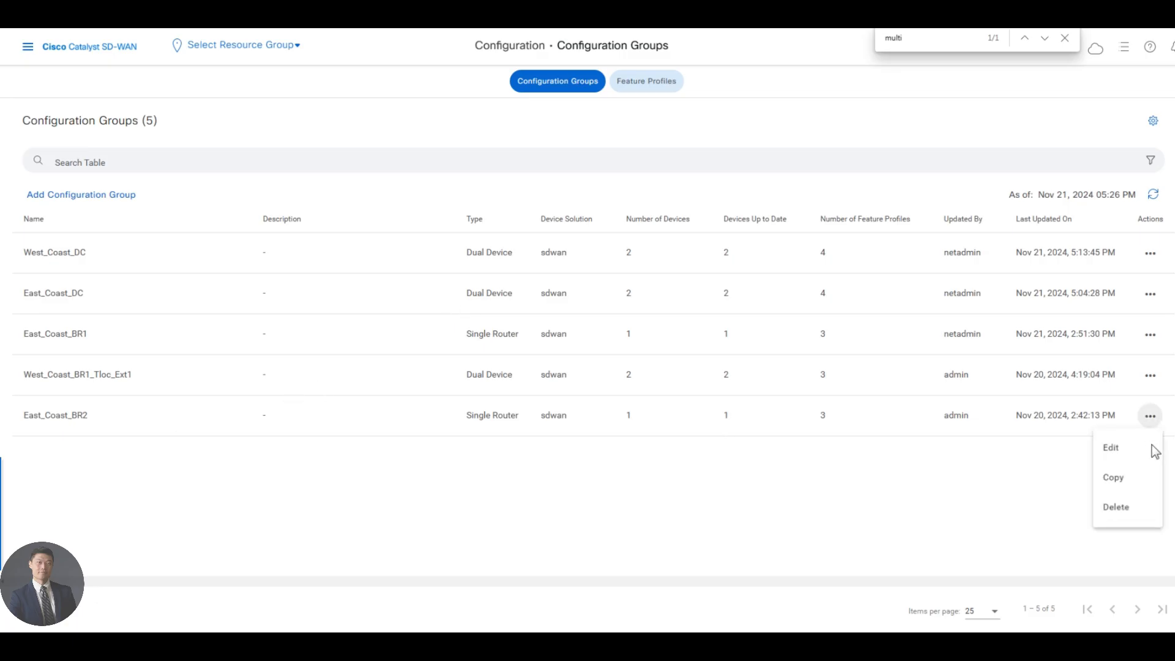
left_click(1120, 456)
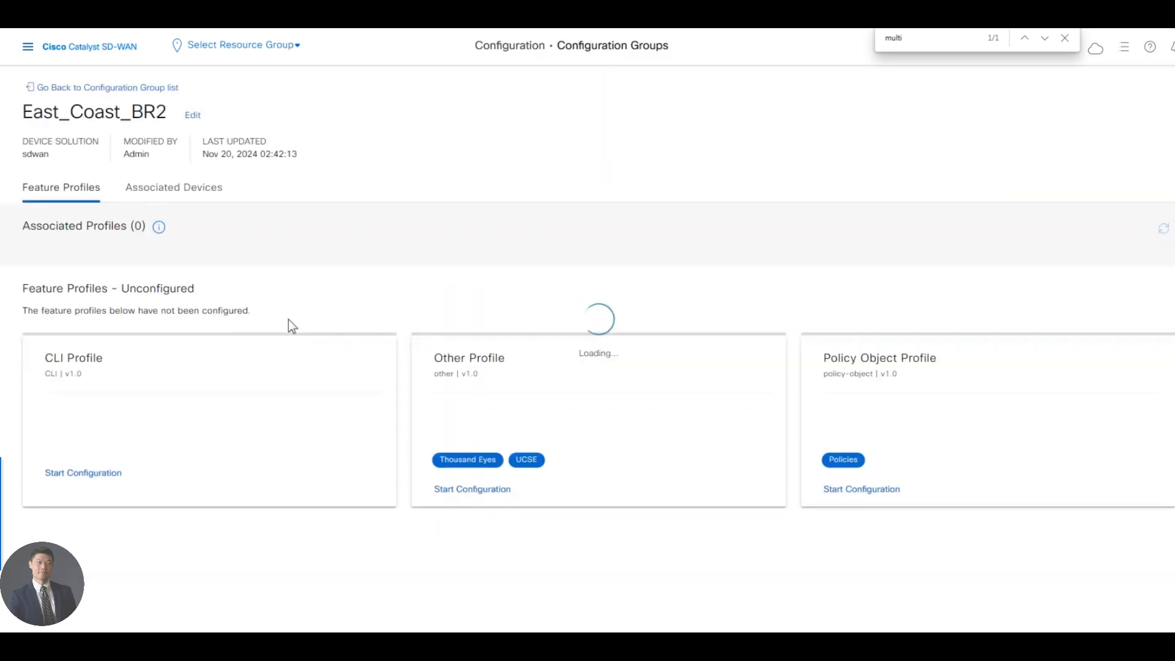
left_click(89, 279)
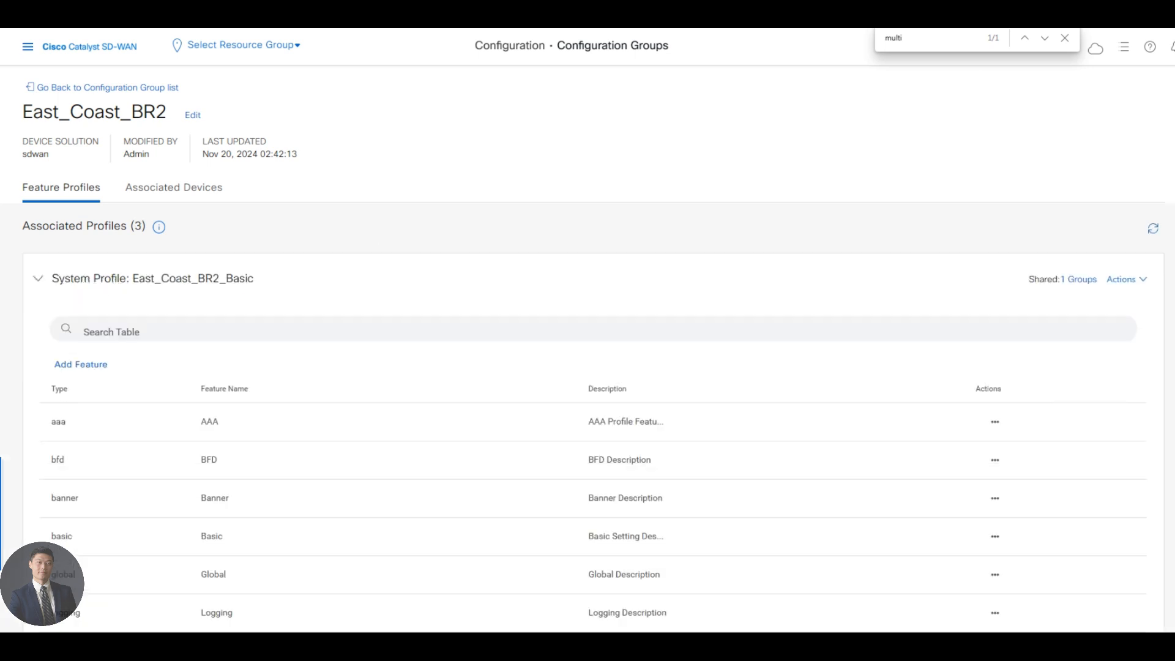
Start adding a Multi Region Fabric feature to the system profile East_Coast_BR2_Basic
left_click(73, 367)
left_click(372, 147)
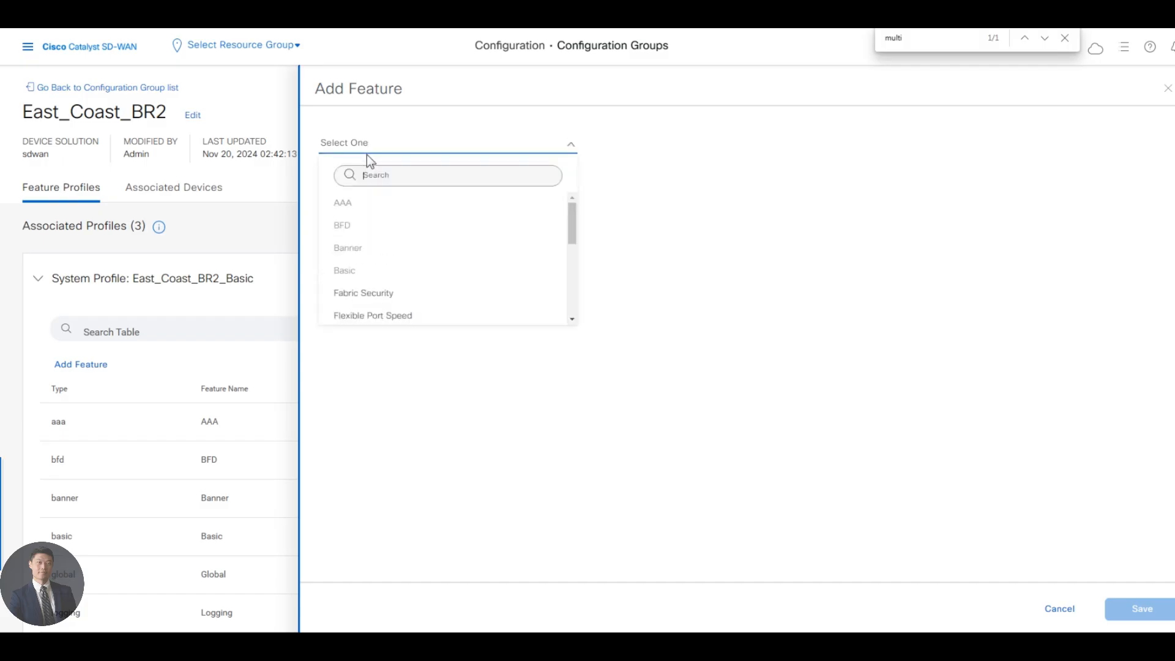
type("mu")
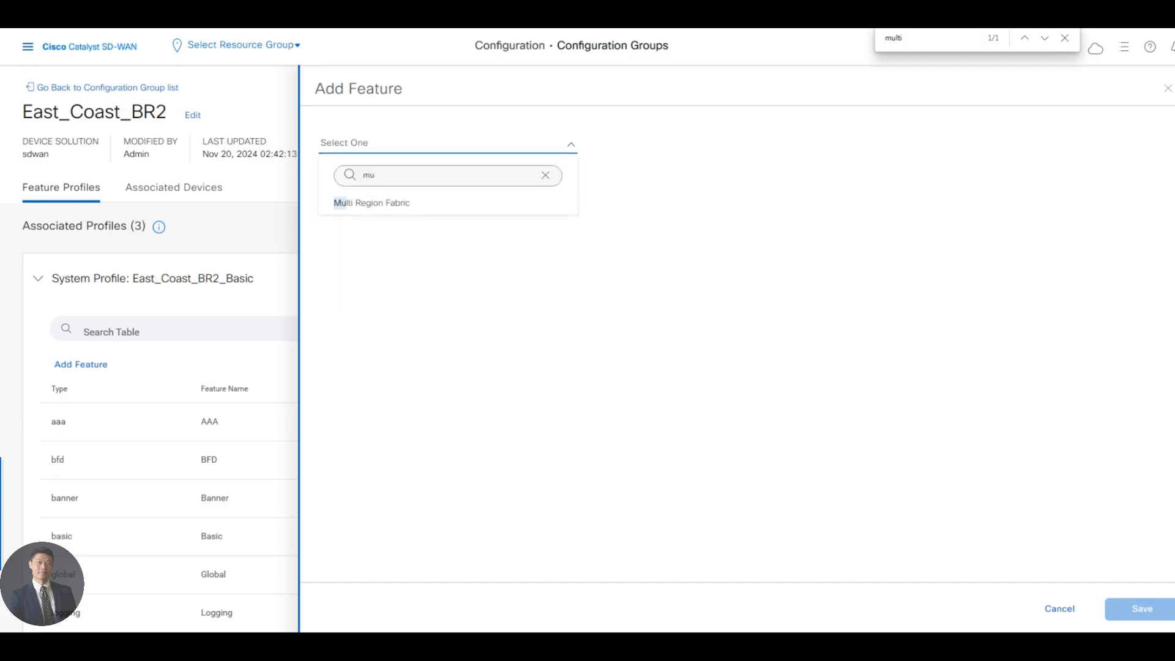
left_click(380, 204)
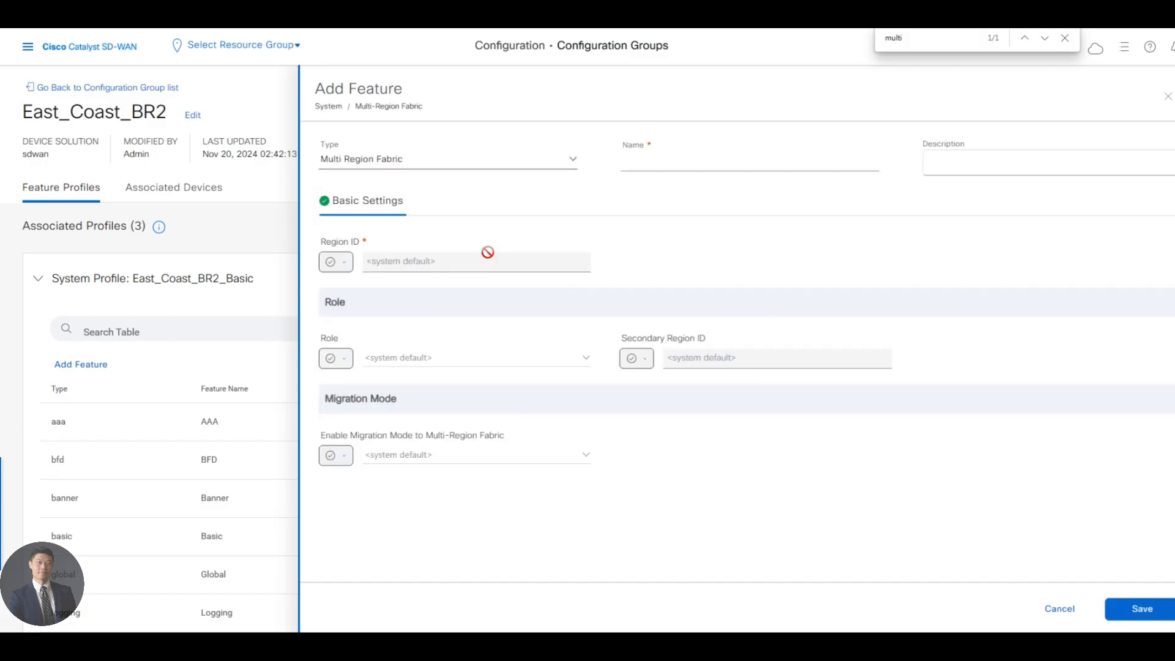
Name the new Multi Region Fabric feature Site400-MRF
left_click(699, 159)
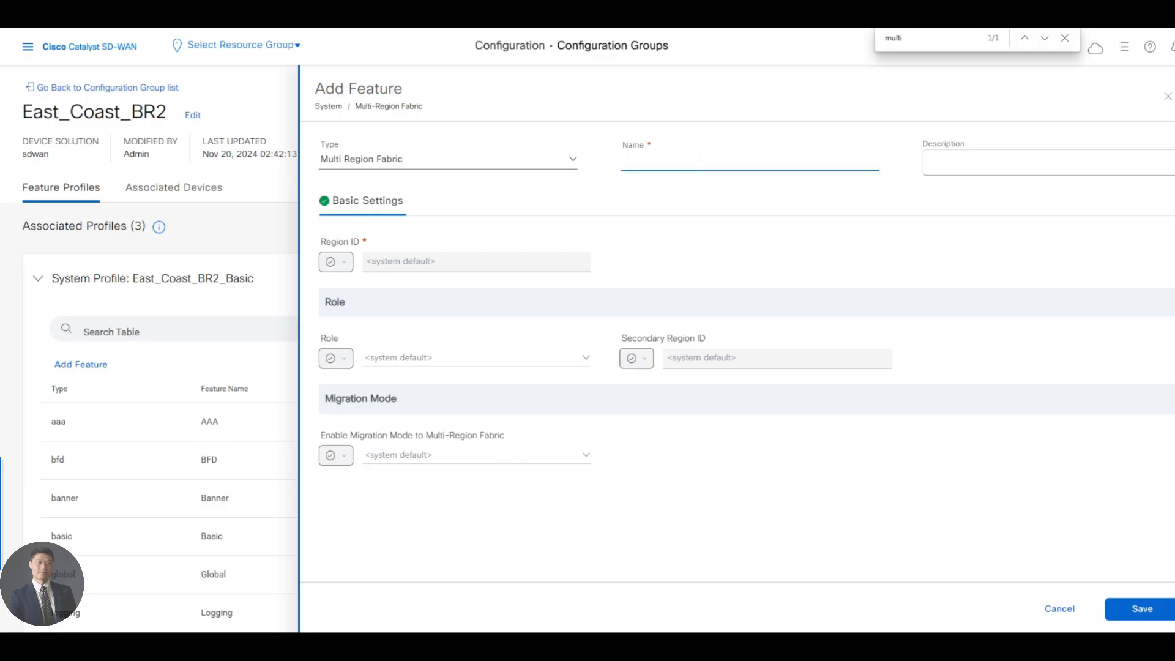
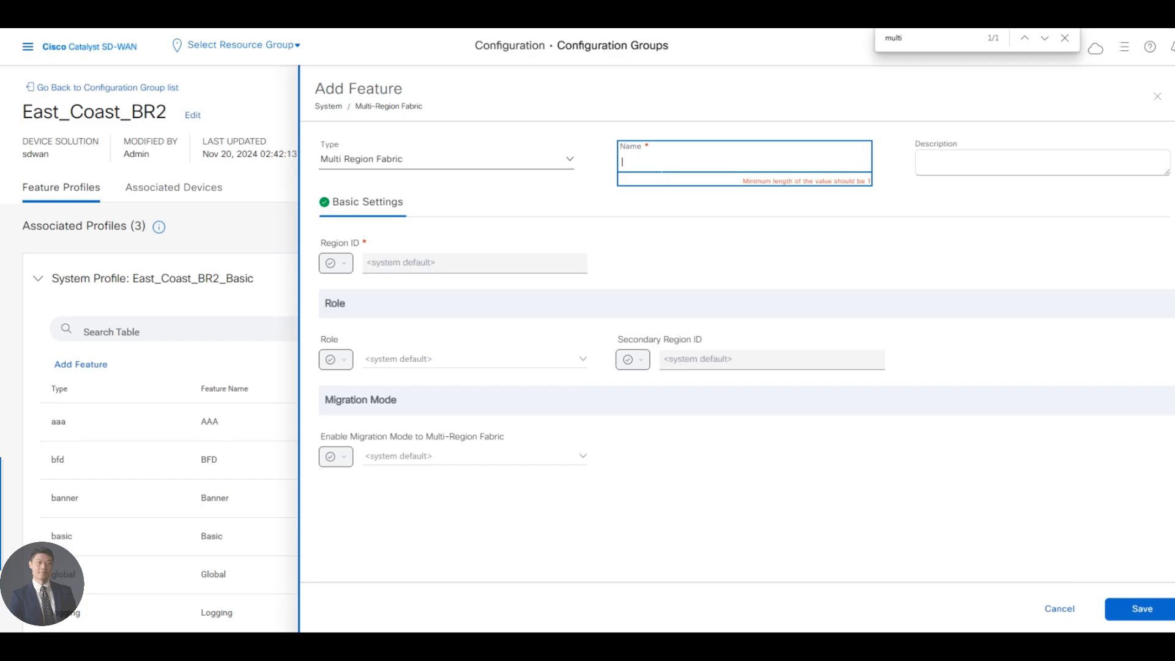
type("sitesite")
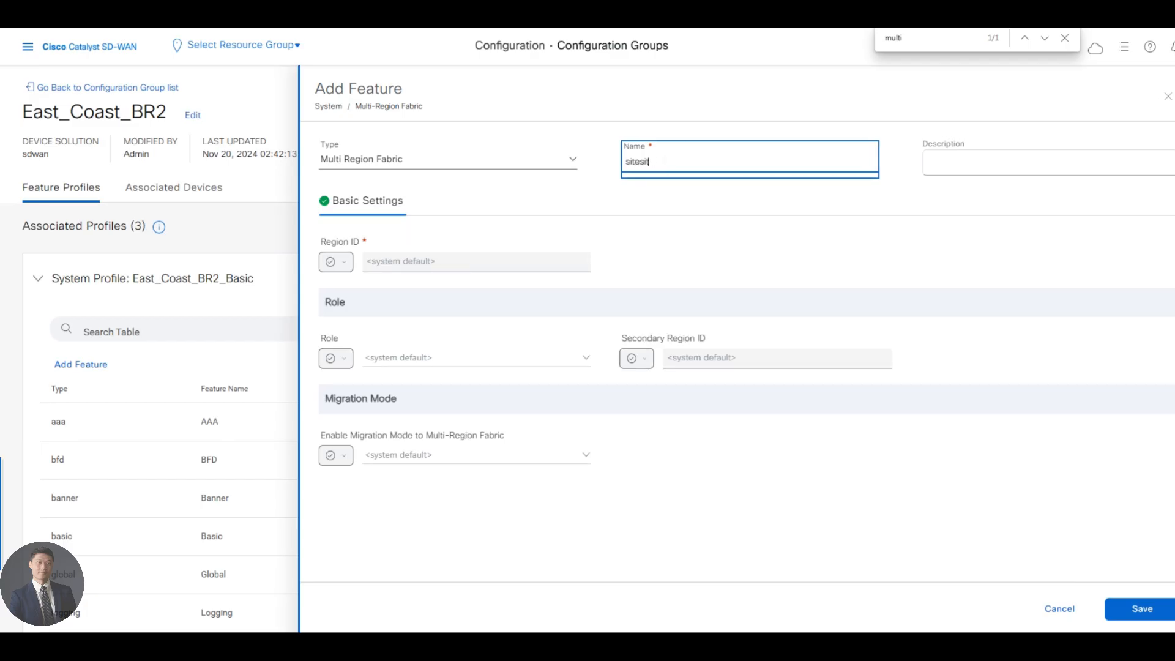
key("BackSpace")
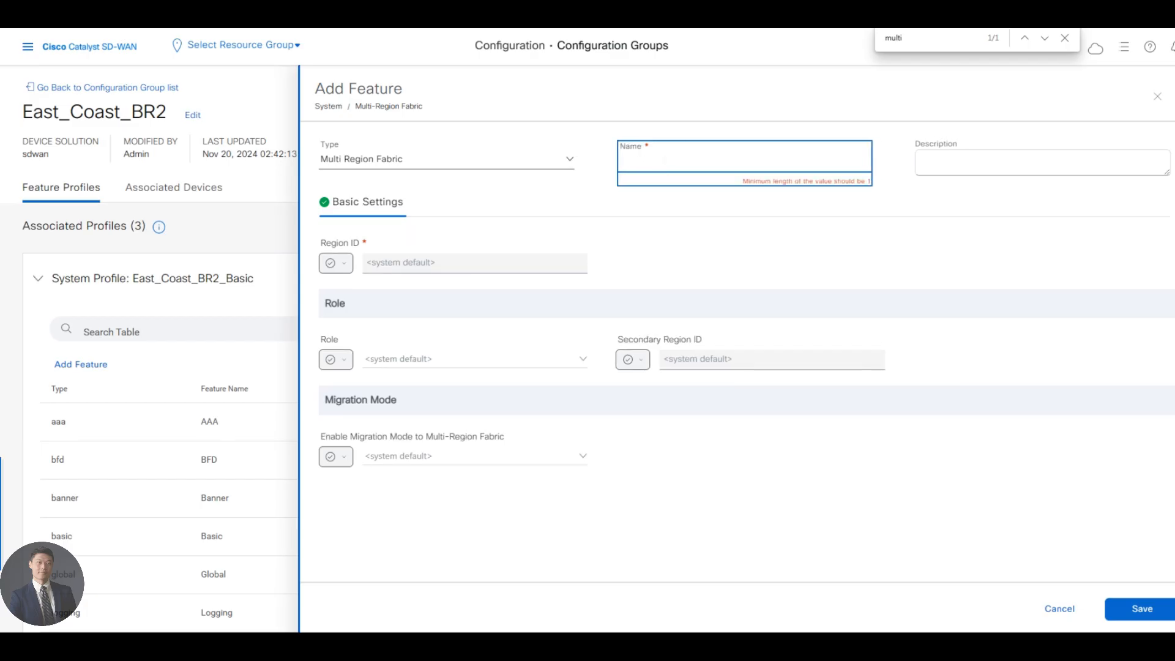
type("Site400-MRF")
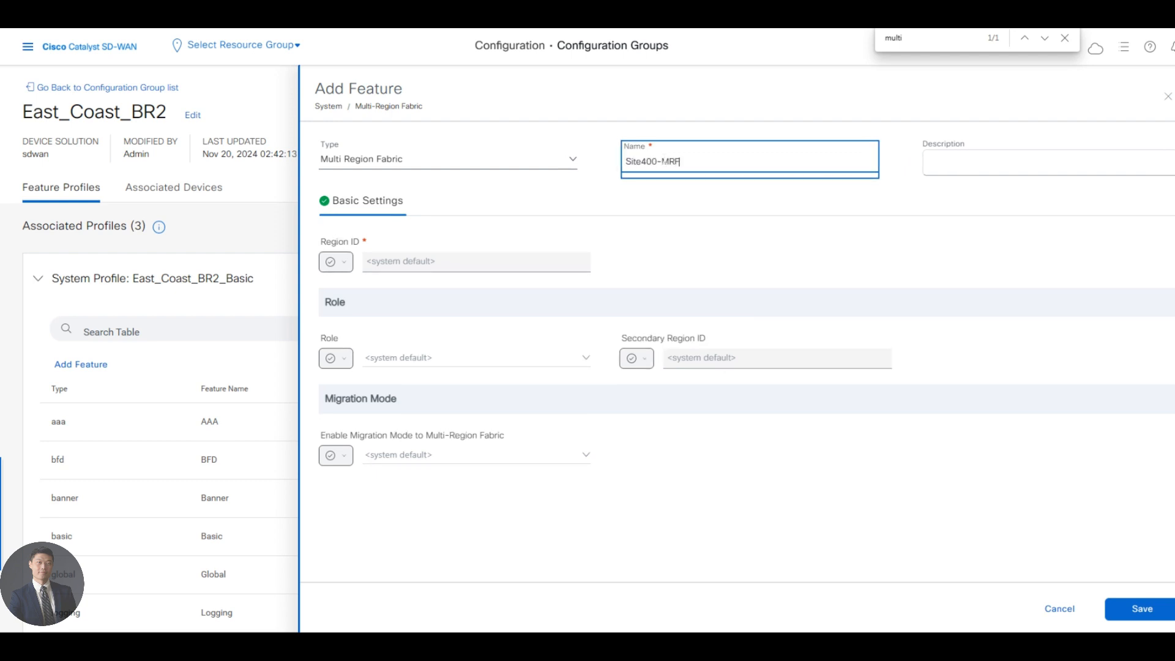
Set global values for the Site400-MRF feature: Region ID 1 and Role edge-router
left_click(352, 266)
left_click(370, 301)
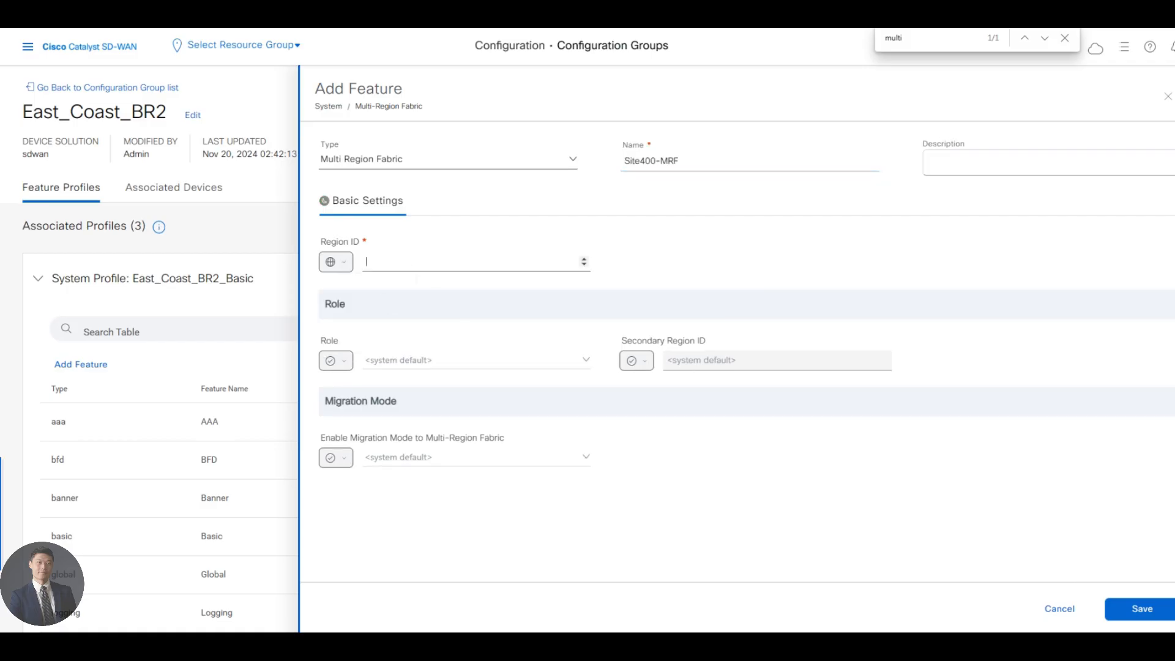
type("1")
left_click(335, 362)
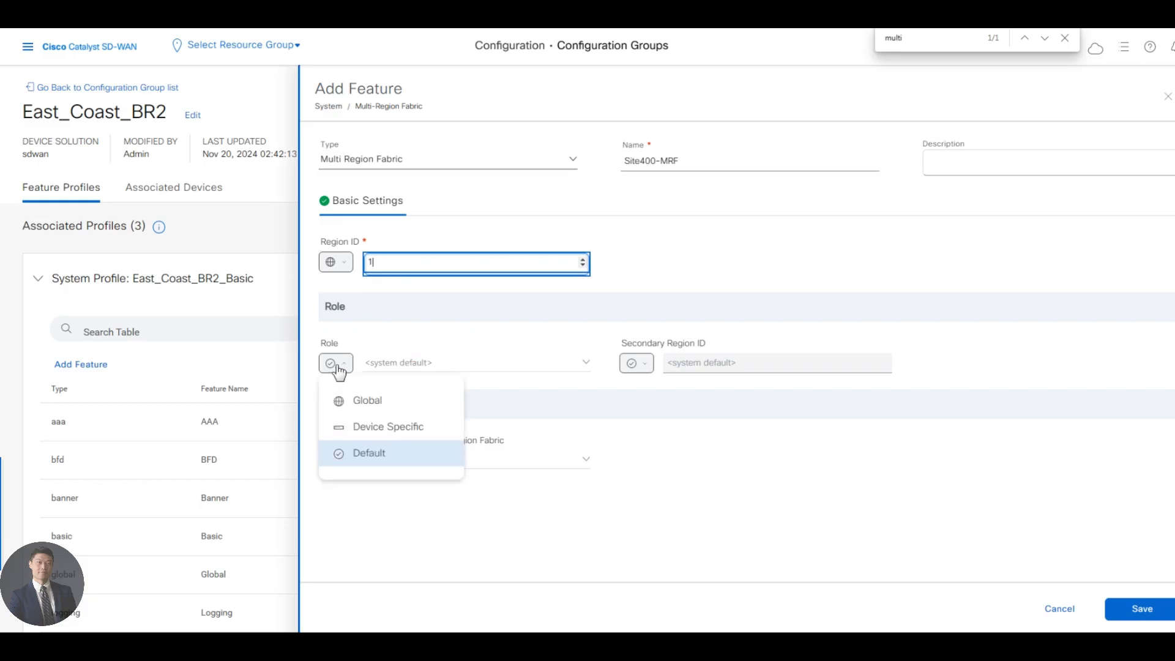
left_click(369, 404)
left_click(441, 369)
left_click(423, 404)
Set migration mode to the global value enabled for Site400-MRF and save the feature
left_click(340, 469)
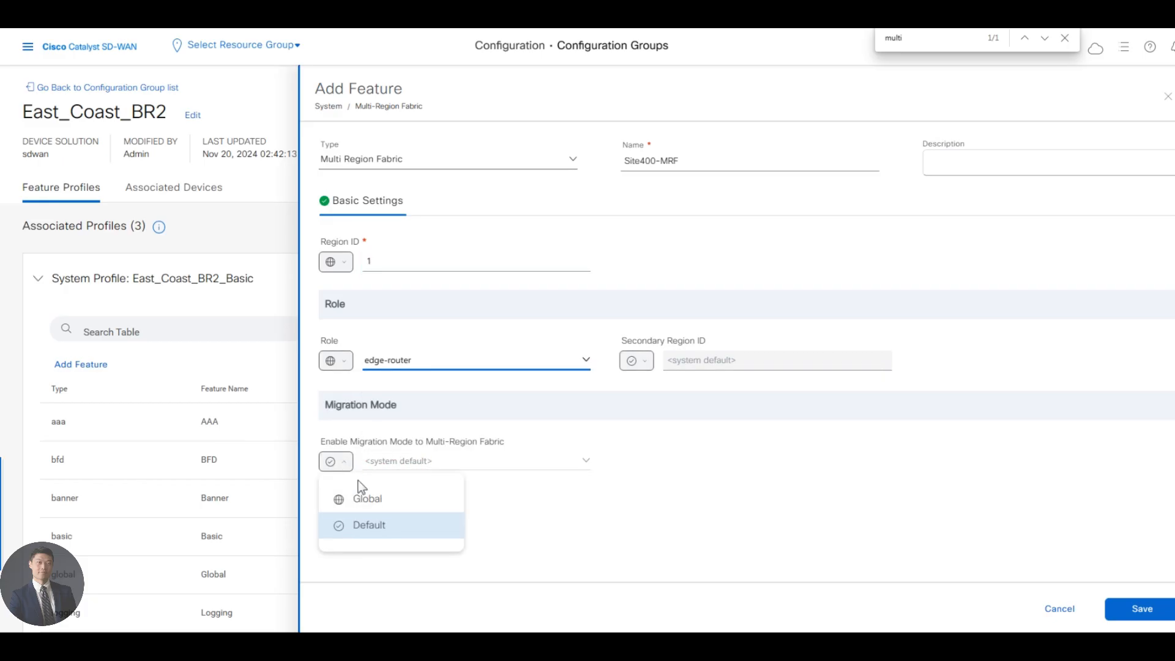
left_click(364, 497)
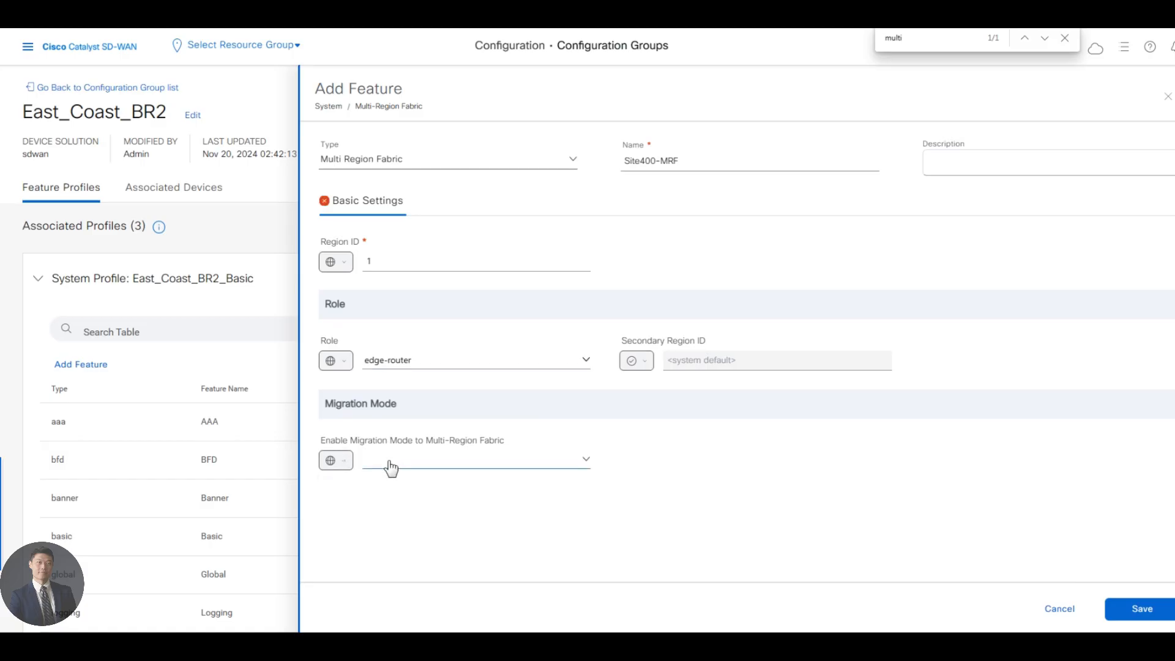
left_click(388, 465)
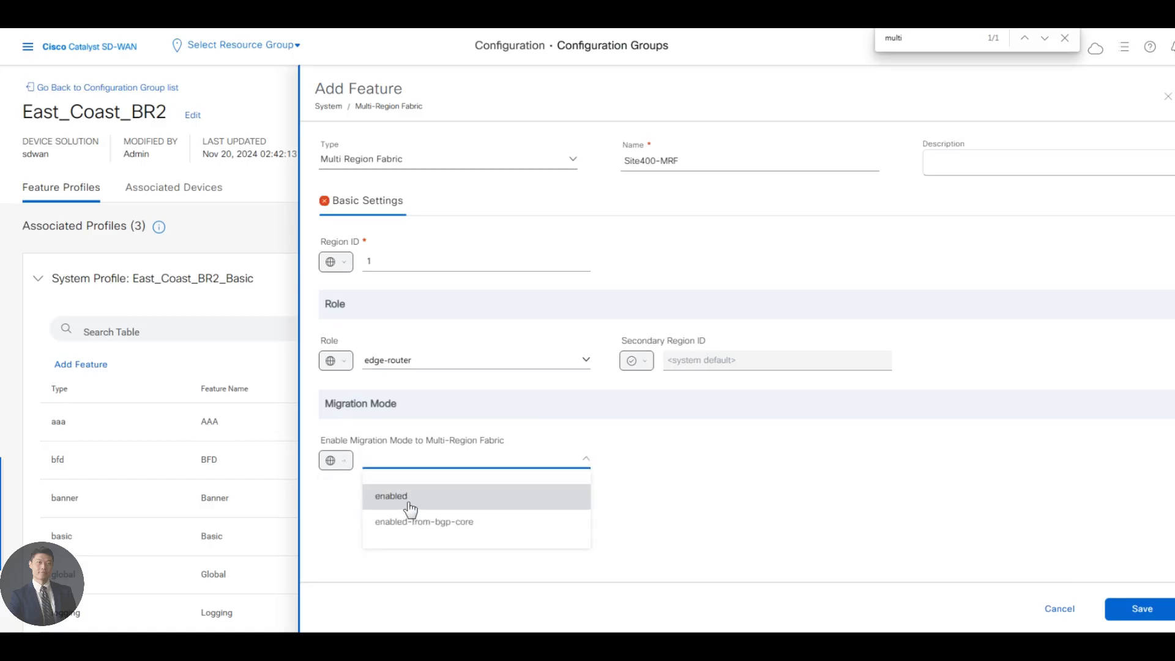
left_click(410, 508)
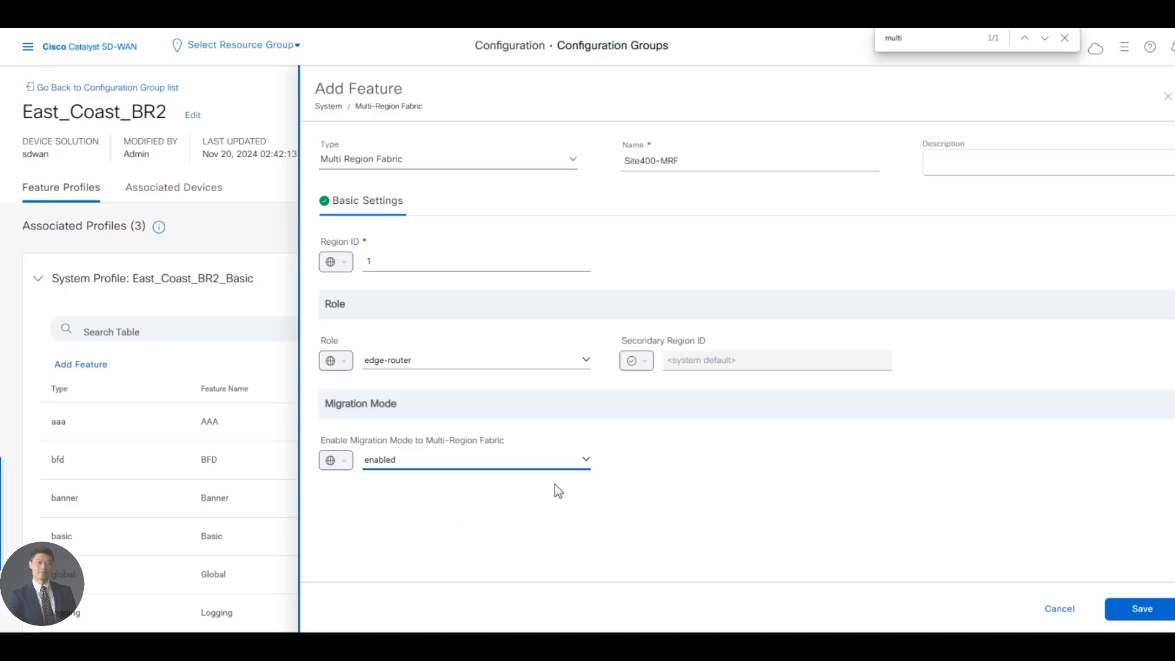
left_click(1114, 612)
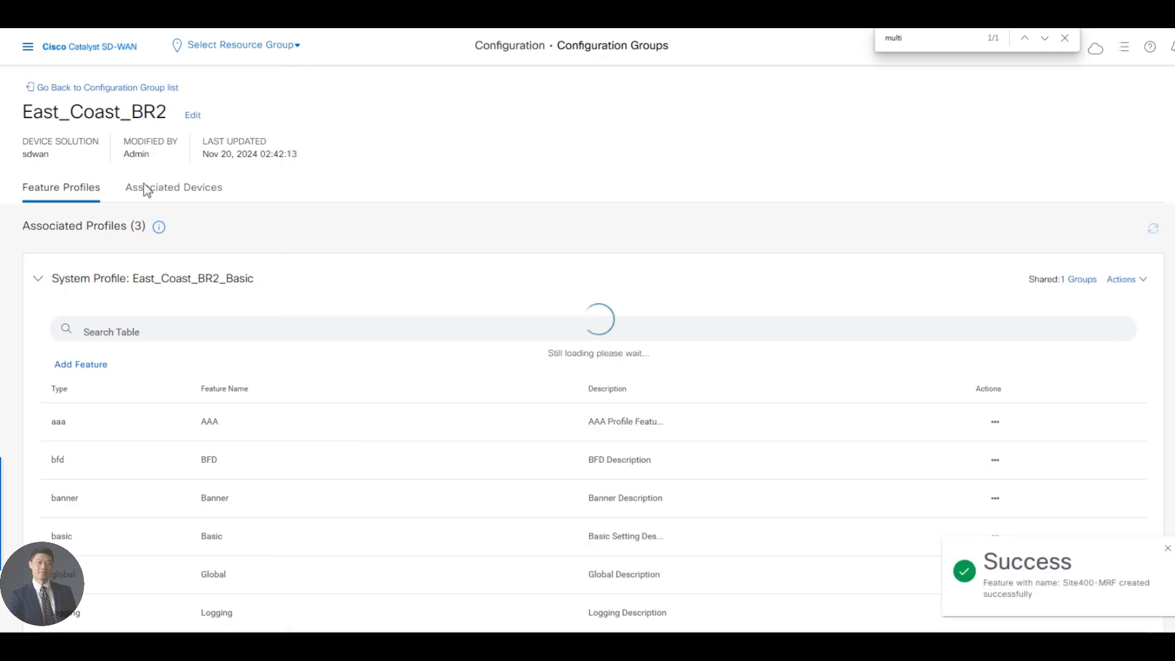
Deploy the East_Coast_BR2 configuration group to the SITE_400 device Site400-cE1 and view the deployment status
left_click(177, 194)
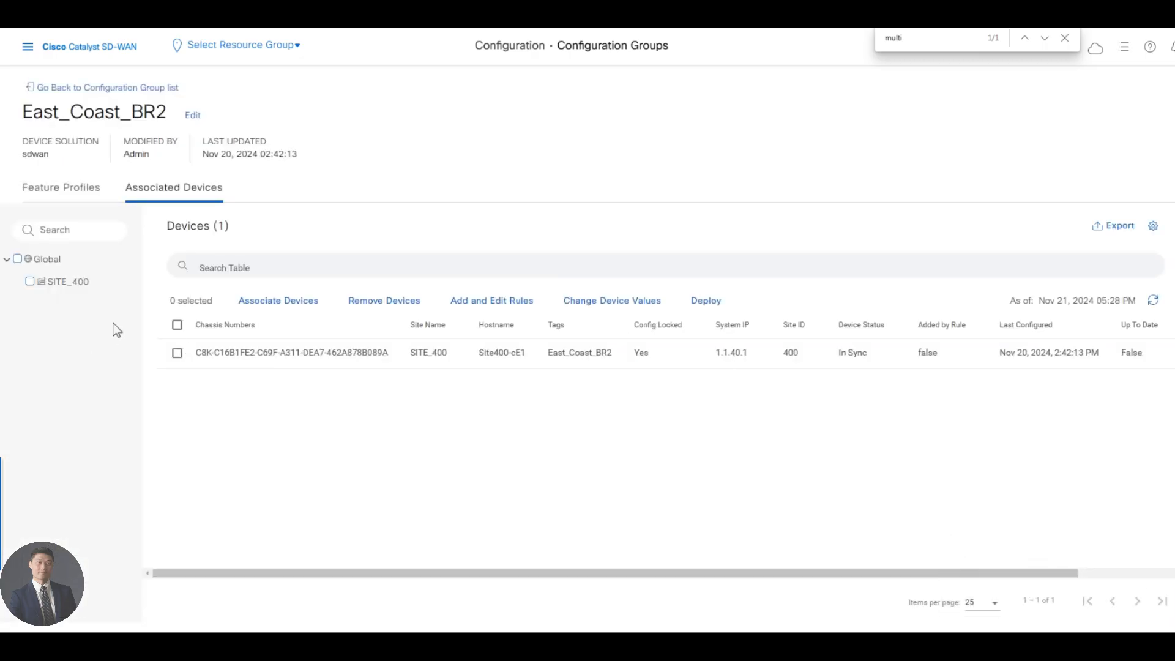
left_click(30, 281)
left_click(706, 300)
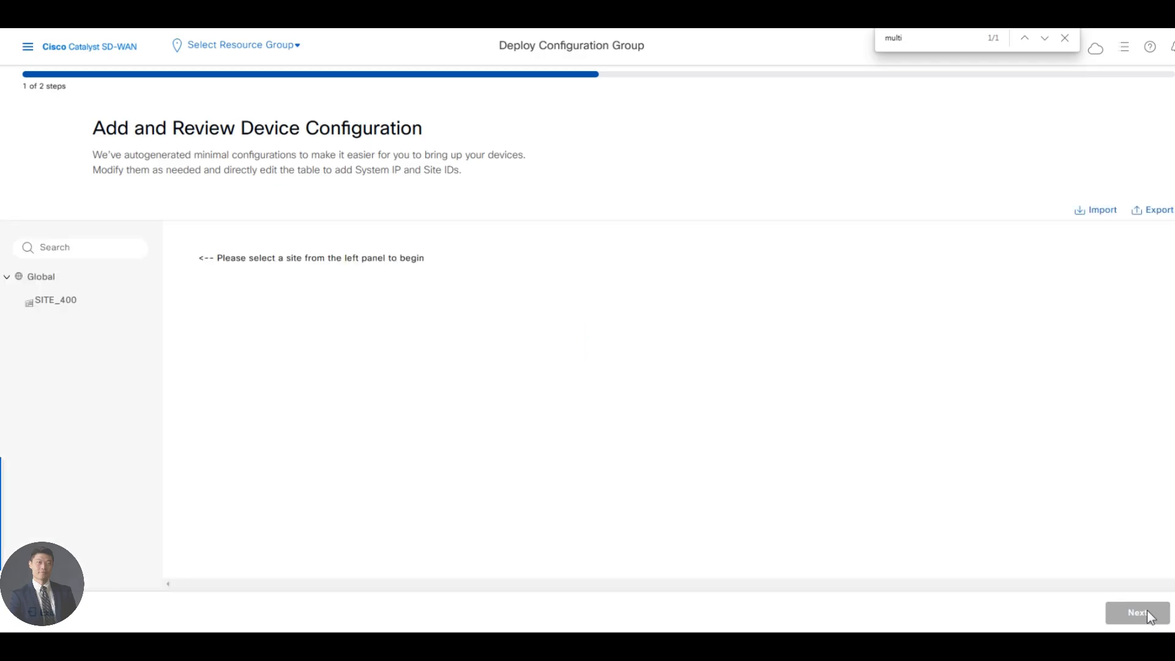
left_click(64, 302)
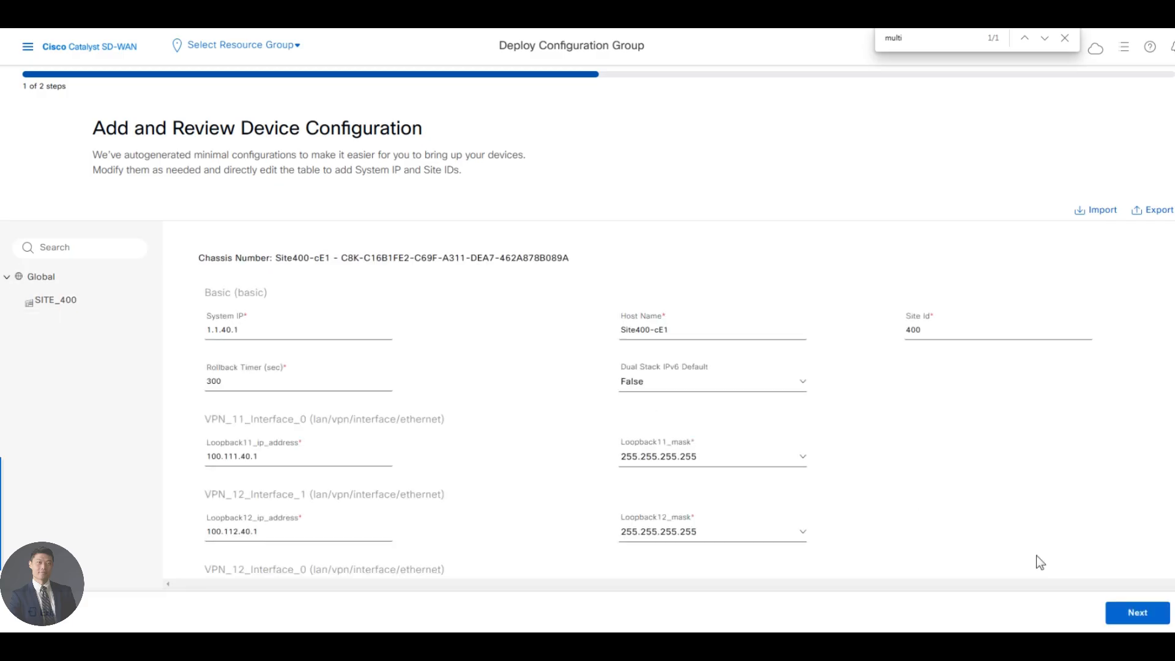
left_click(1135, 613)
left_click(1138, 617)
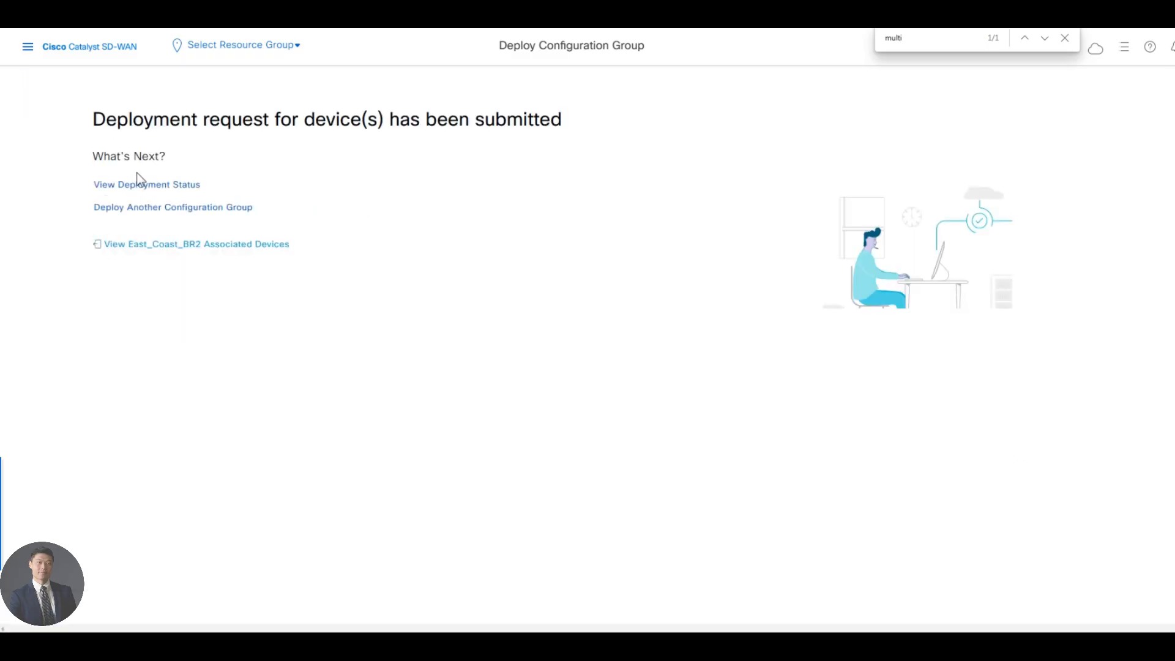
left_click(116, 187)
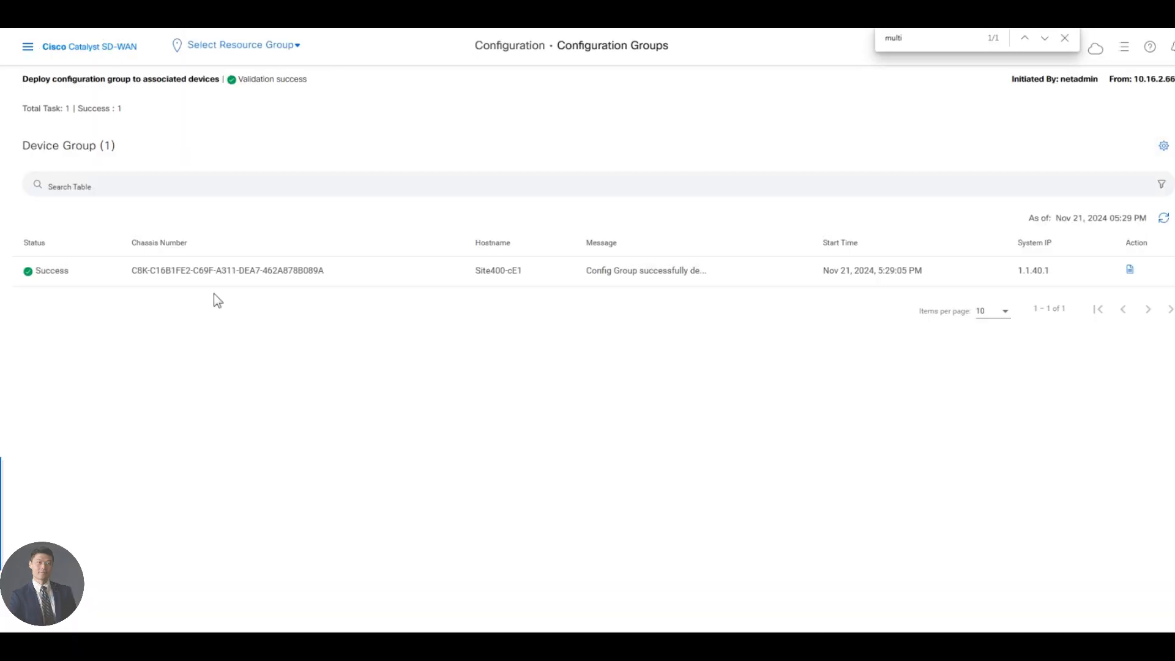
Open the configuration group East_Coast_BR1 for editing and expand its system profile East_Coast_BR1_Basic
left_click(29, 48)
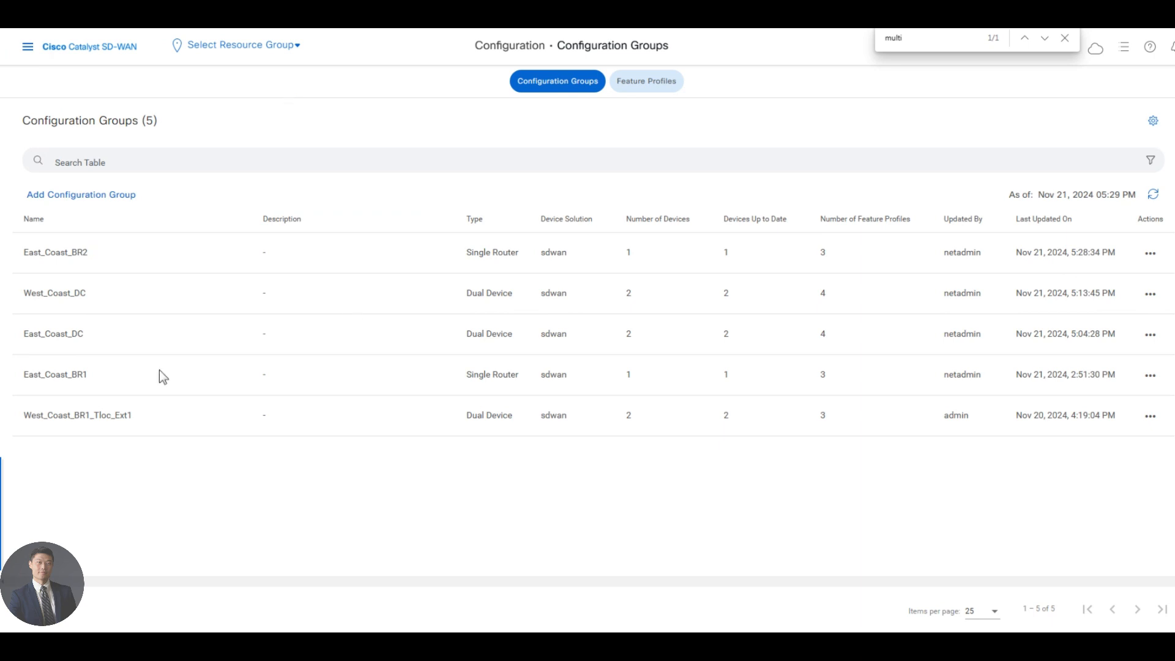
left_click_drag(34, 375, 157, 383)
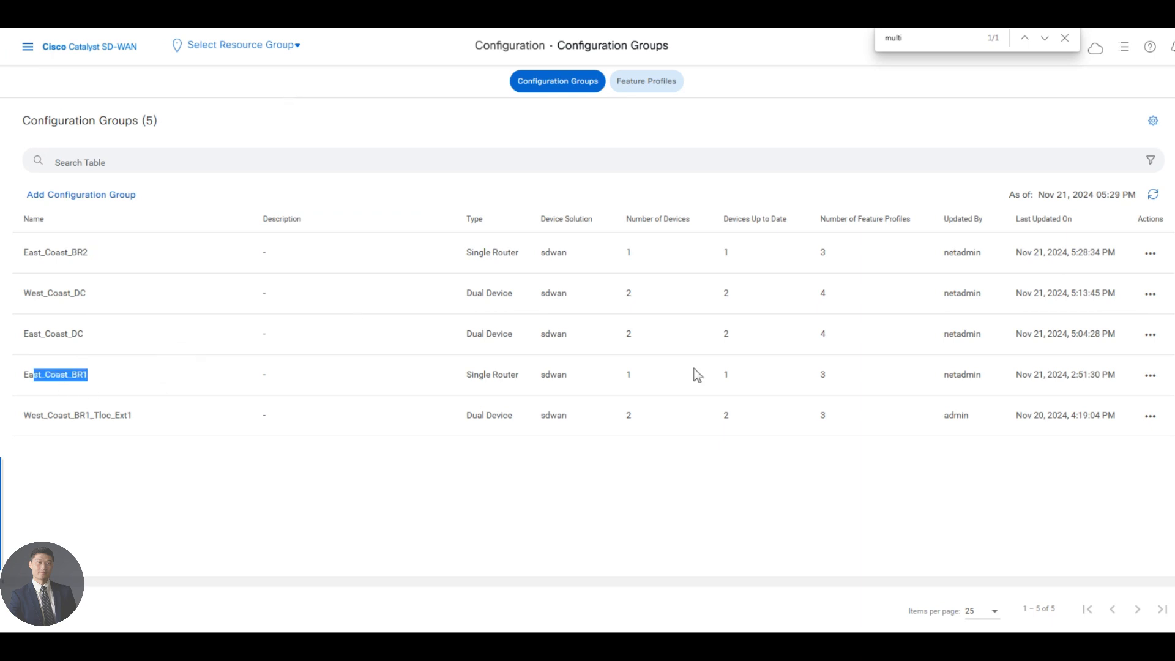
left_click(1151, 375)
left_click(1108, 408)
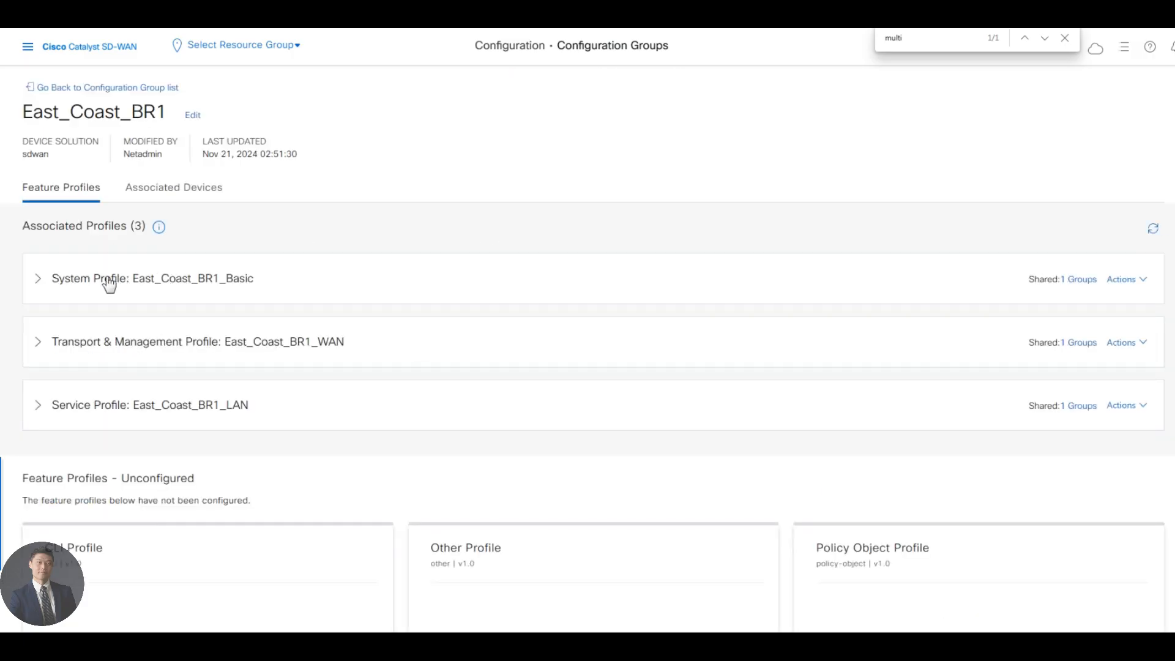
left_click(167, 296)
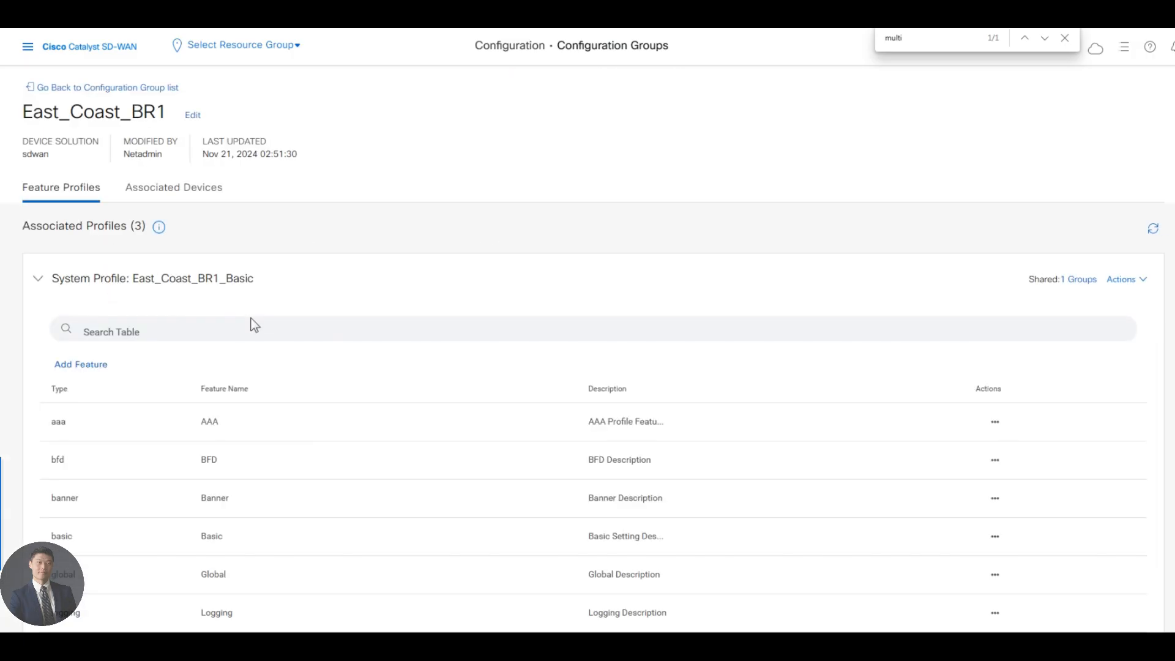
Start adding a Multi Region Fabric feature named Site300-MRF to the system profile East_Coast_BR1_Basic
left_click(93, 369)
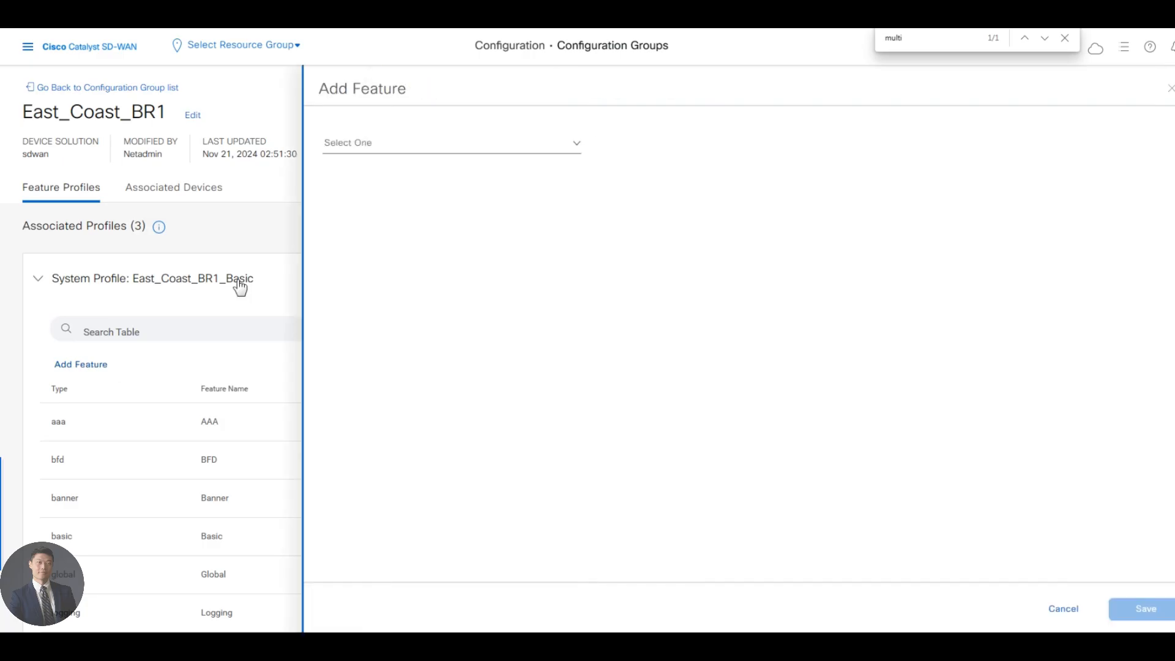
left_click(364, 146)
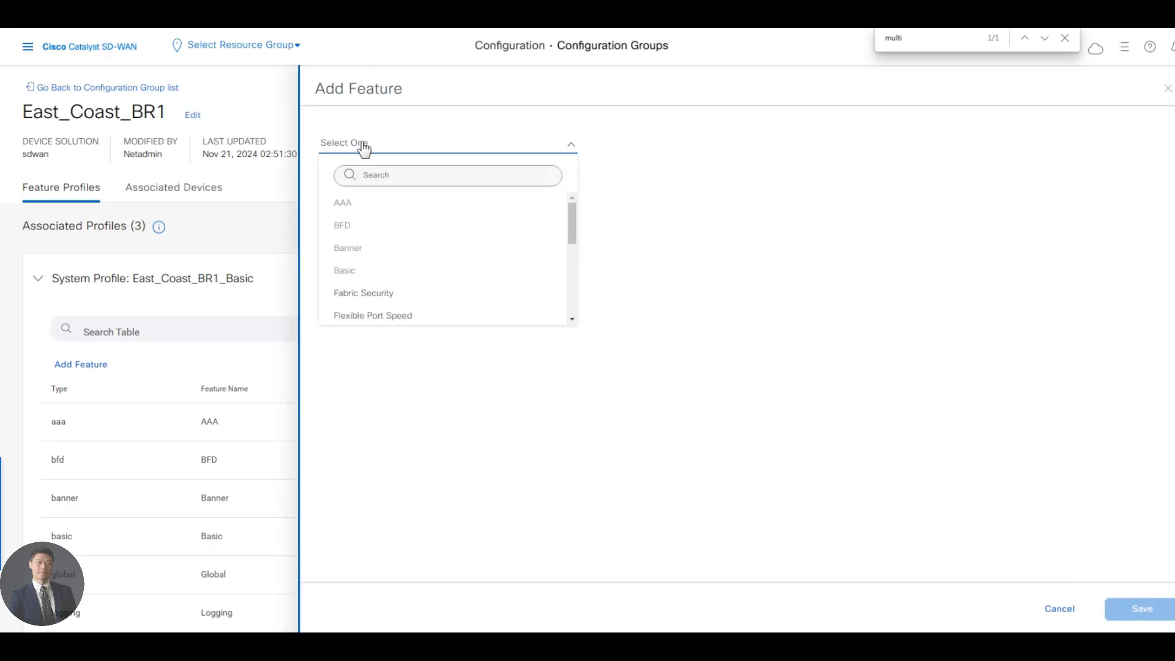
type("multi")
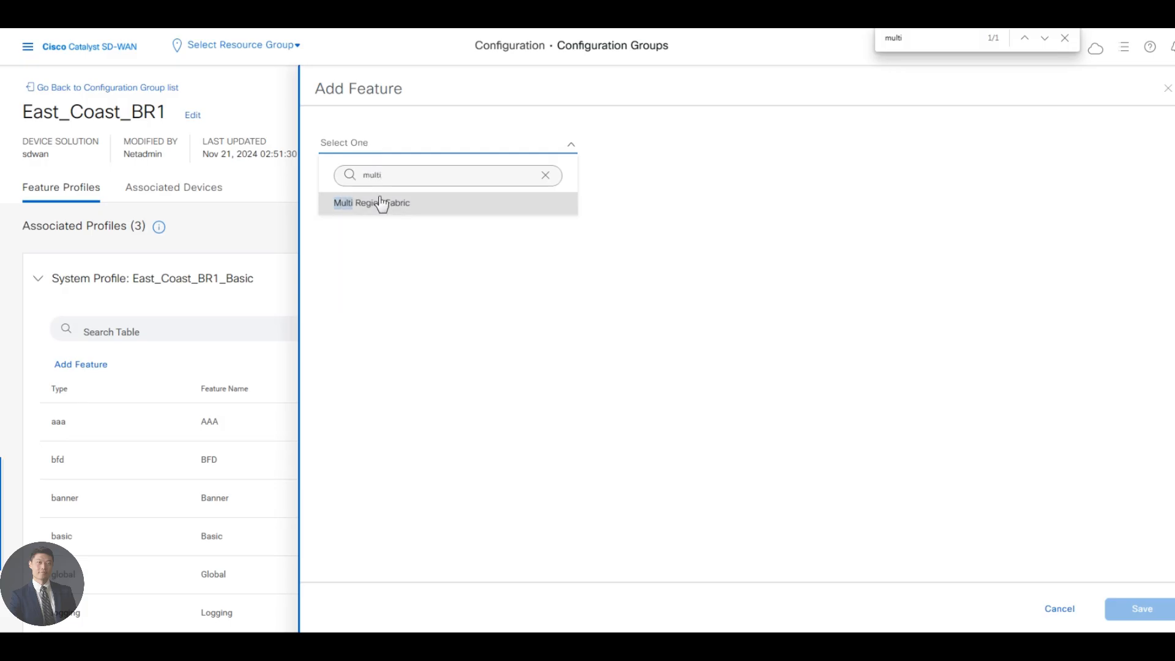
left_click(380, 204)
left_click(669, 164)
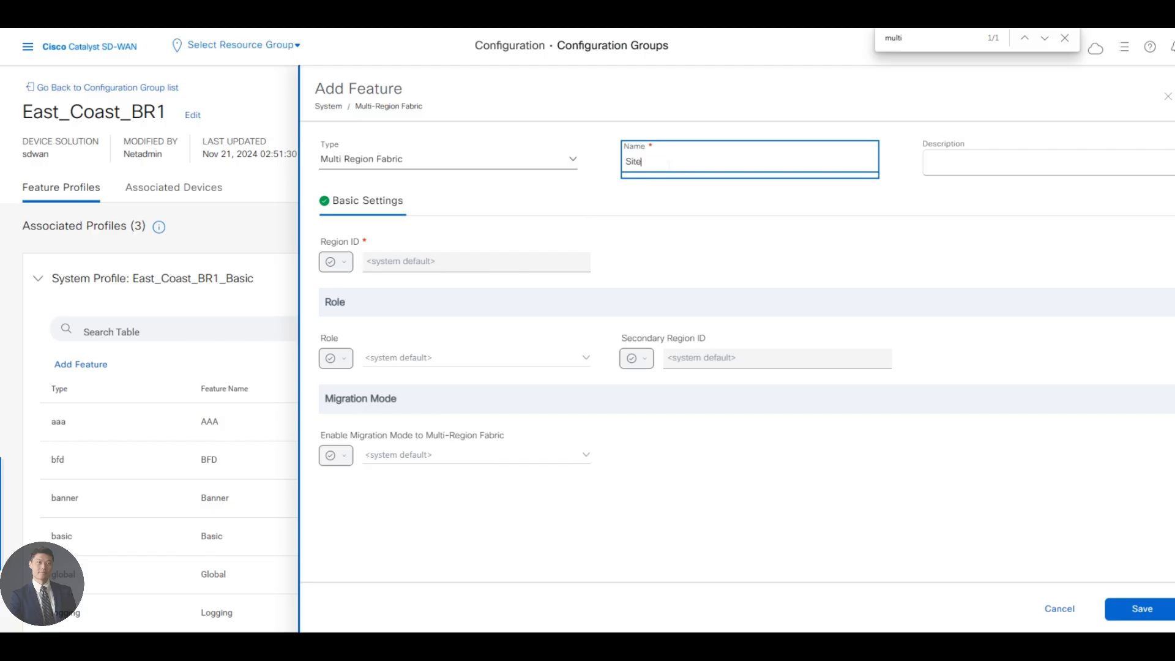
type("Site300-MRF")
Set global values for the Site300-MRF feature: Region ID 1 and Role edge-router
left_click(340, 261)
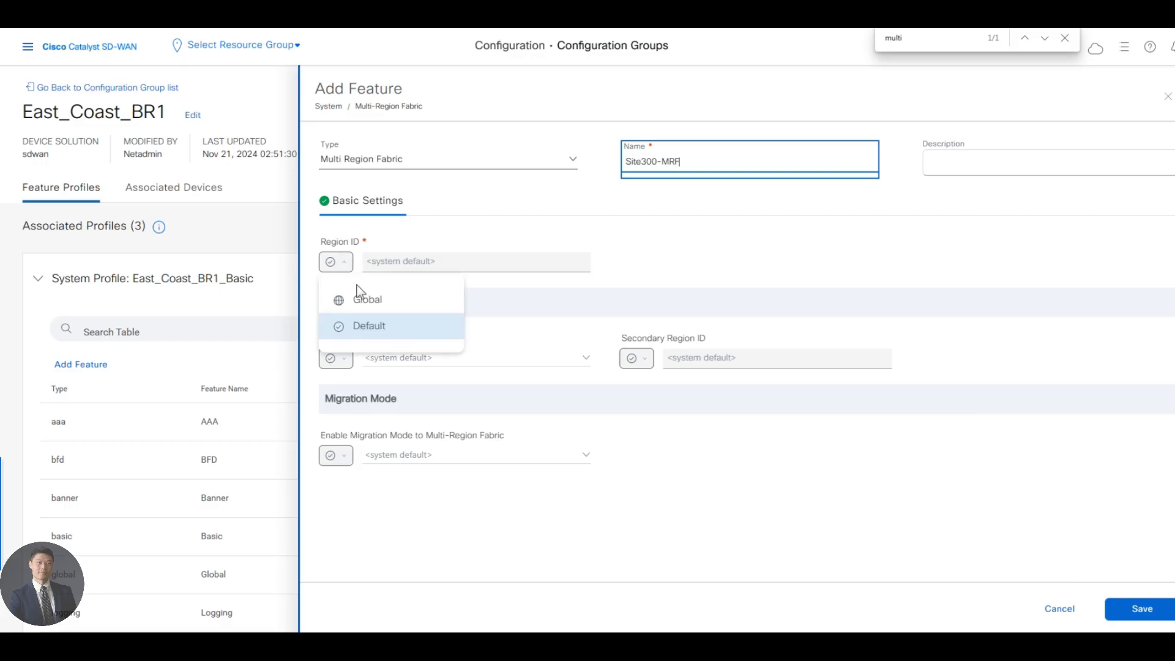
left_click(367, 299)
type("1")
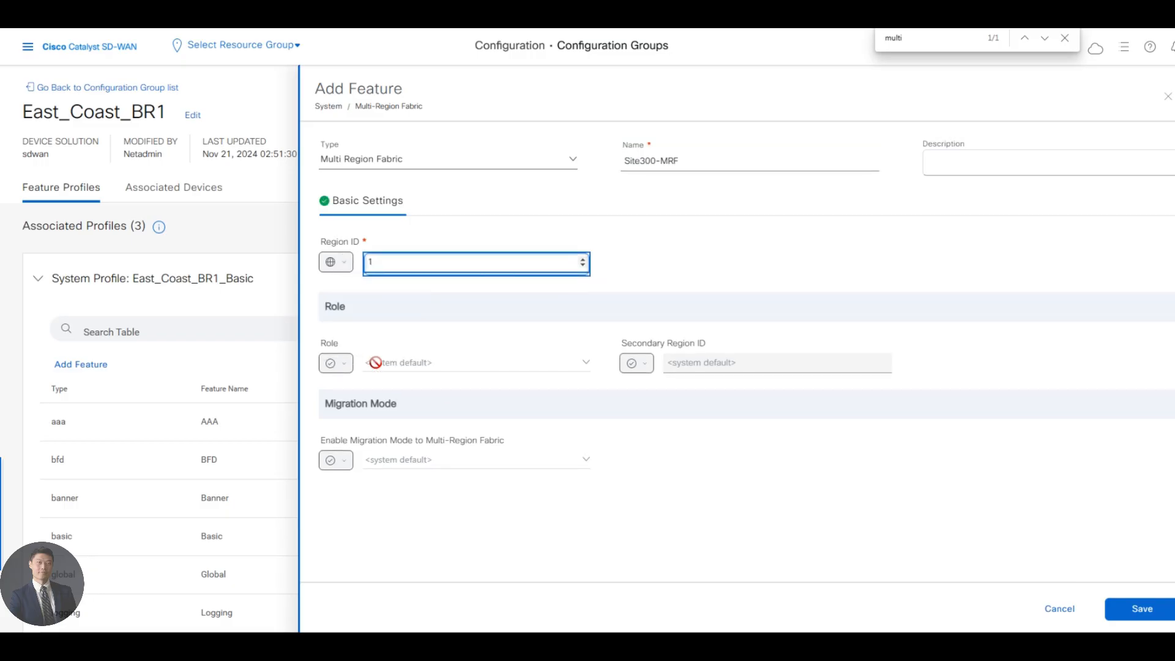
left_click(336, 363)
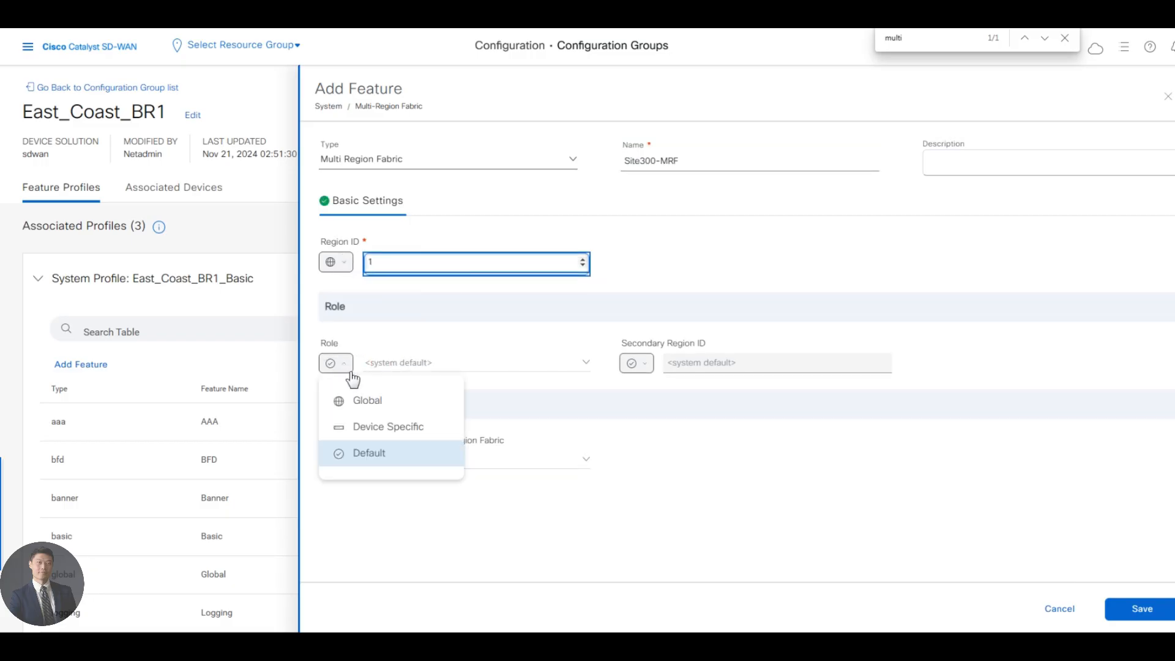
left_click(375, 400)
left_click(429, 369)
left_click(428, 398)
Set migration mode to the global value enabled for Site300-MRF and save the feature
left_click(340, 464)
left_click(342, 474)
left_click(352, 477)
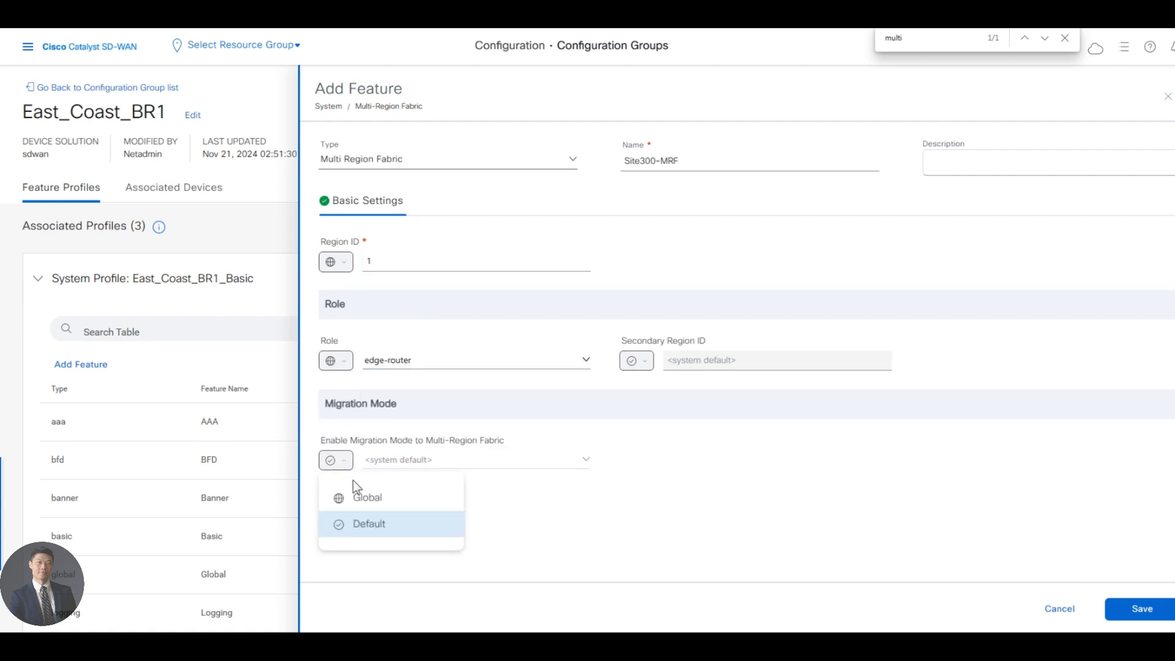
left_click(422, 496)
left_click(426, 472)
left_click(411, 497)
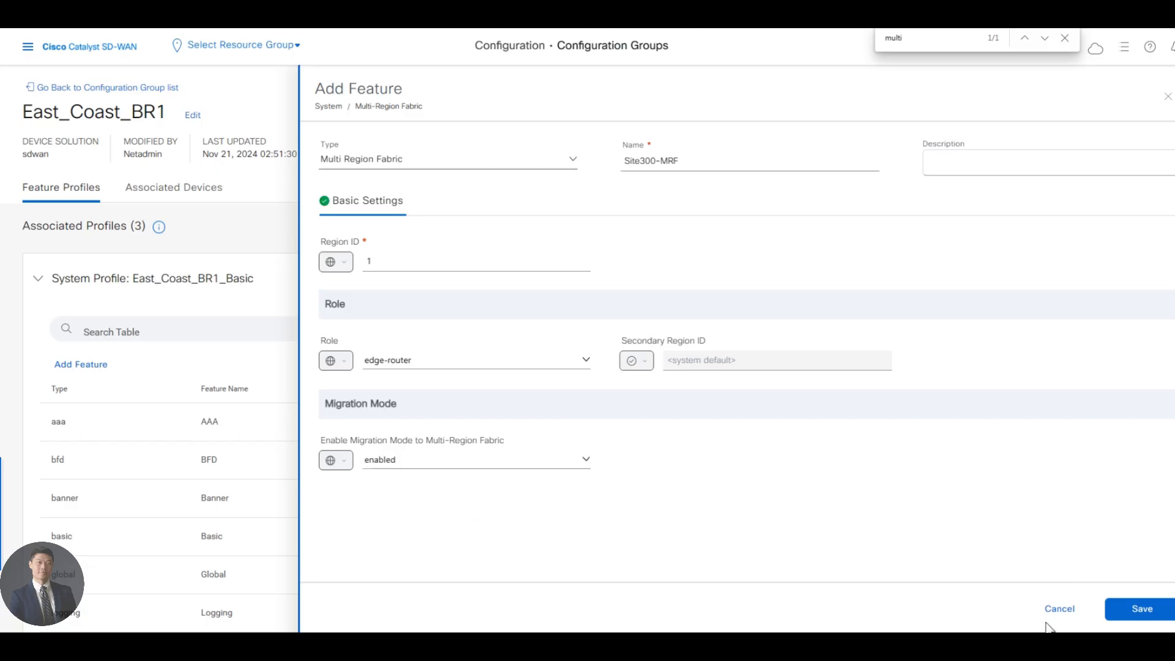
left_click(1142, 610)
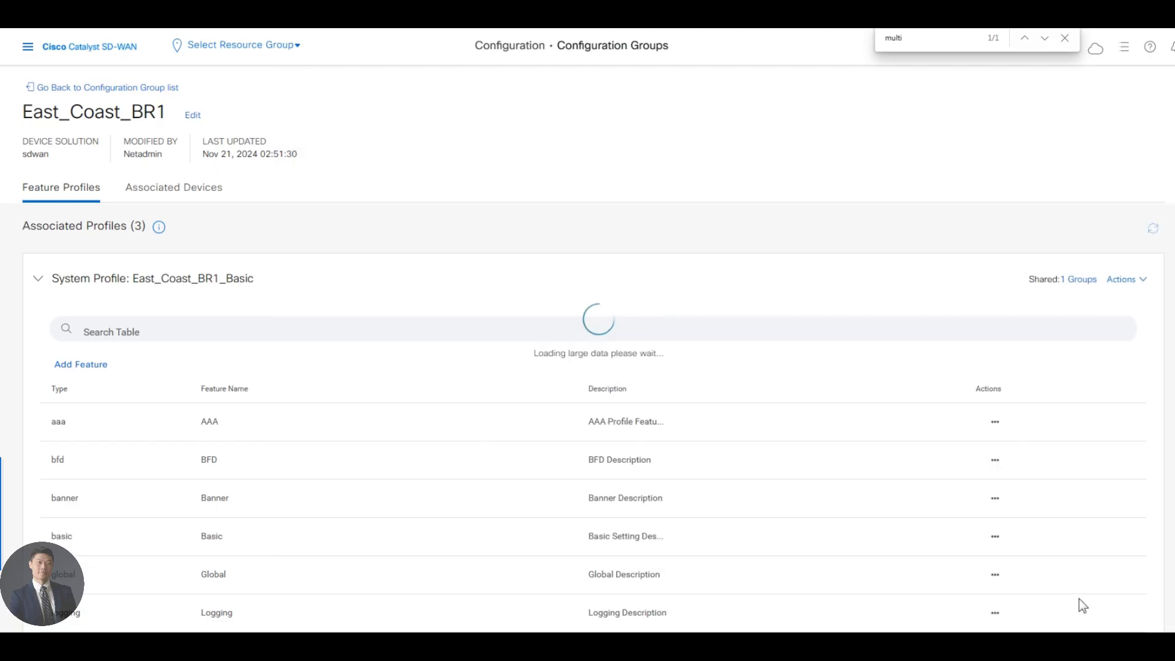
Select the device associated with East_Coast_BR1, start its deployment, and take the Unassigned site's device configuration through to the summary
left_click(177, 198)
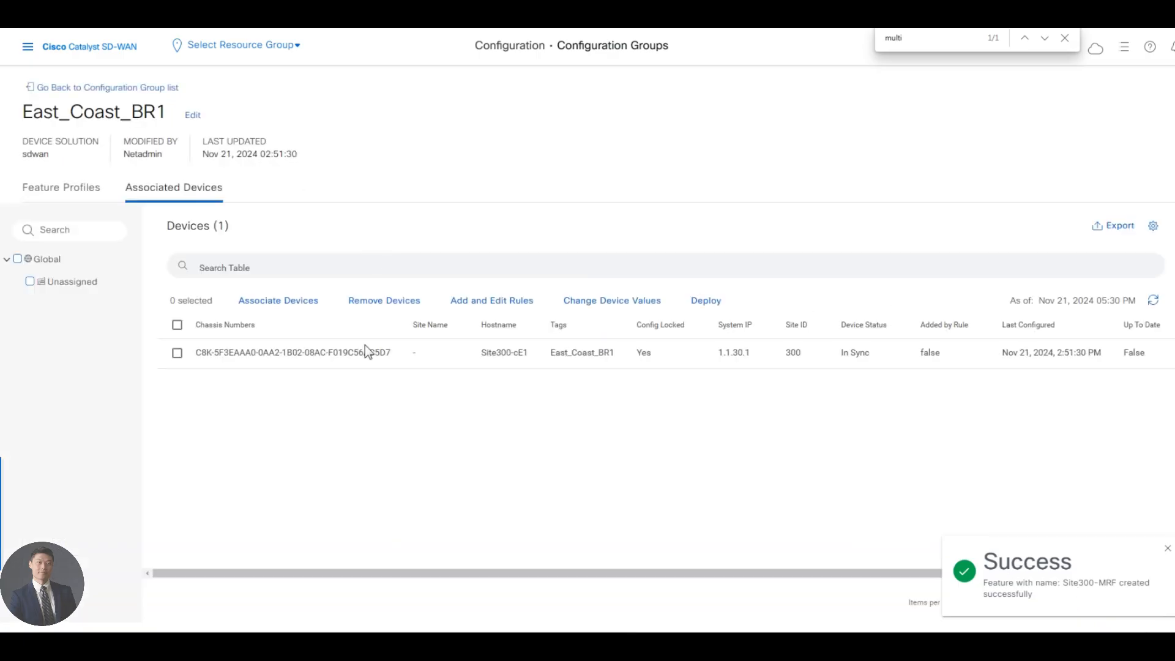
left_click(177, 324)
left_click(29, 282)
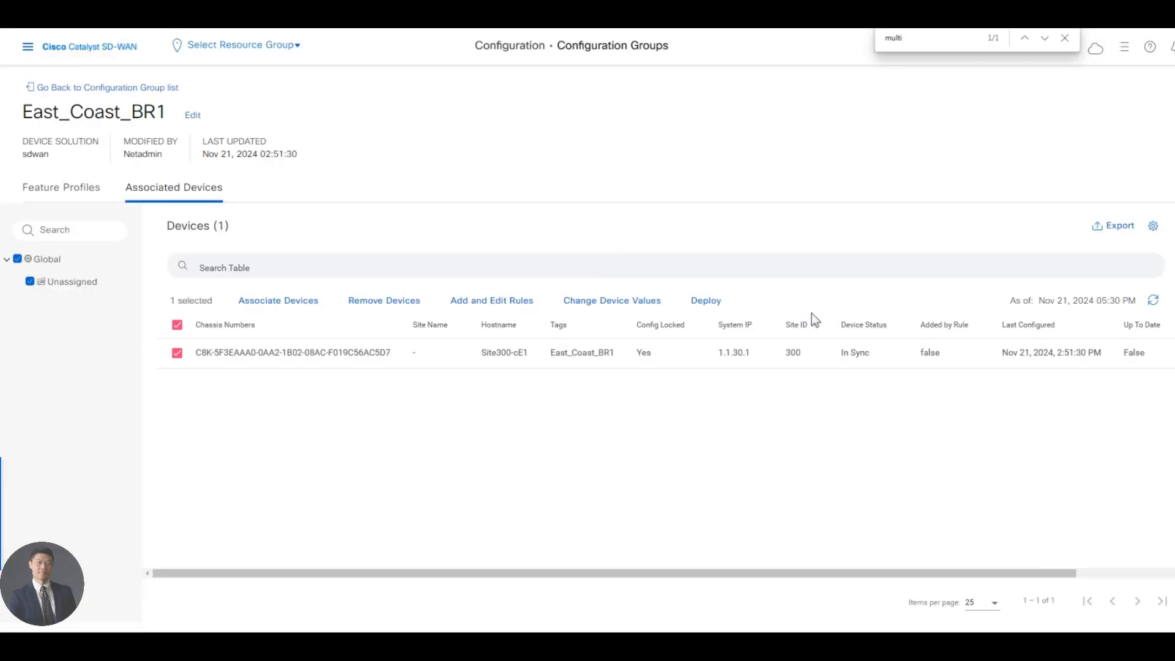
left_click(706, 300)
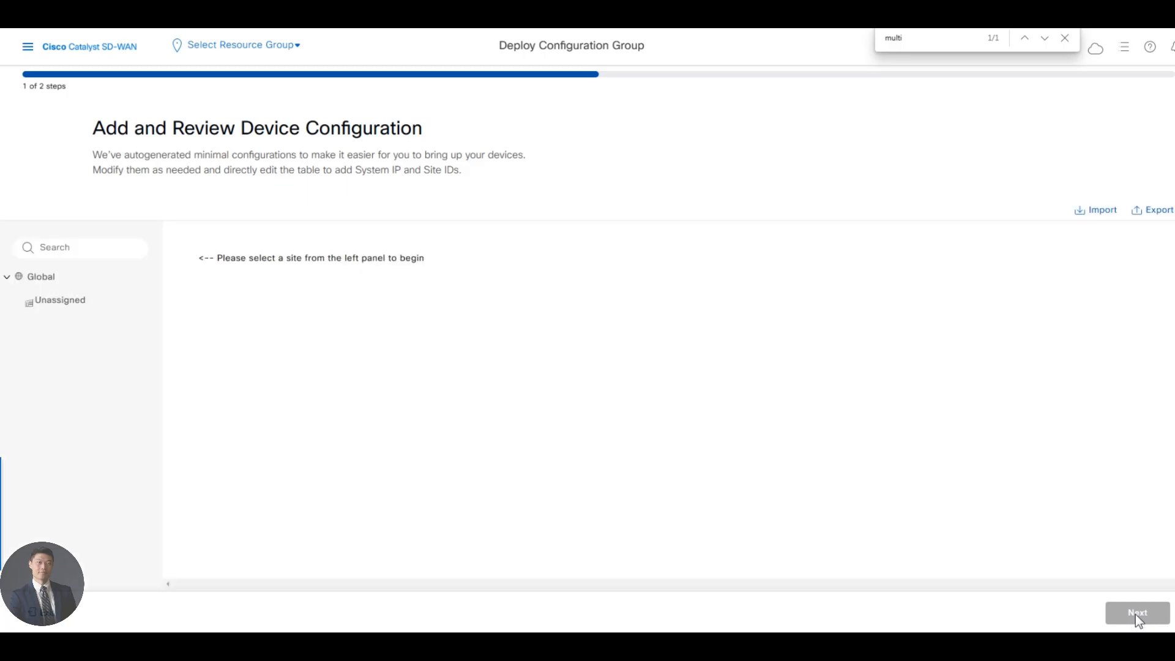
left_click(64, 304)
left_click(1124, 617)
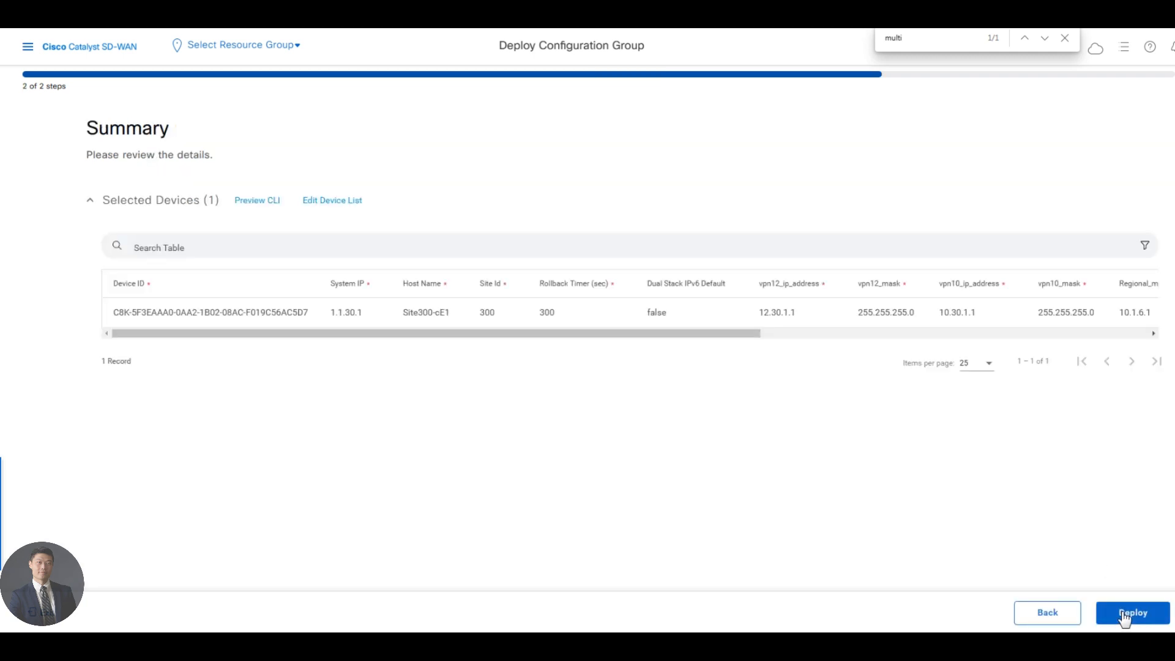
Preview the CLI configuration for Site300-cE1 and examine the added multi-region-fabric, region and role lines
left_click(265, 204)
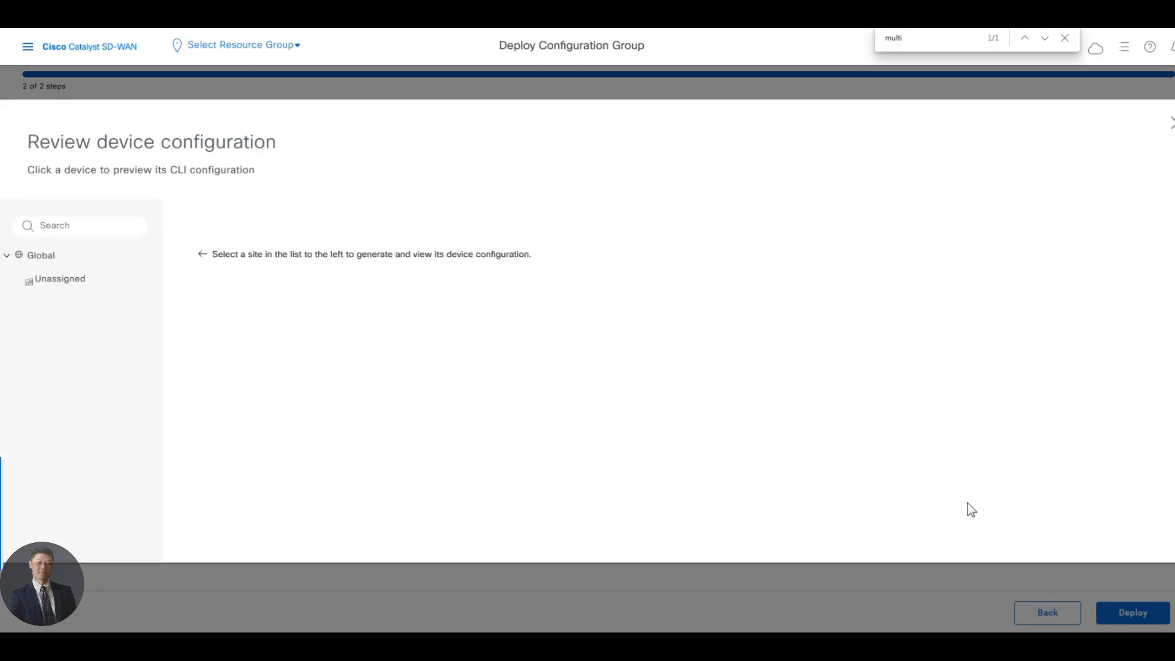
left_click(67, 278)
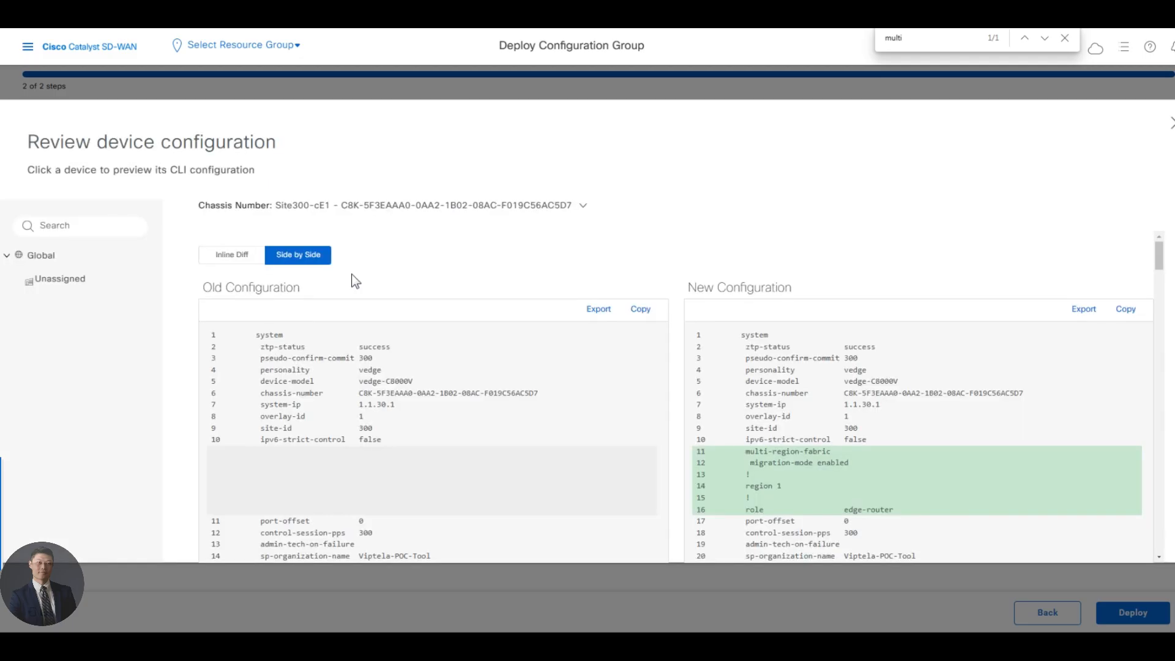
left_click_drag(746, 463, 899, 519)
left_click(952, 516)
left_click(1171, 129)
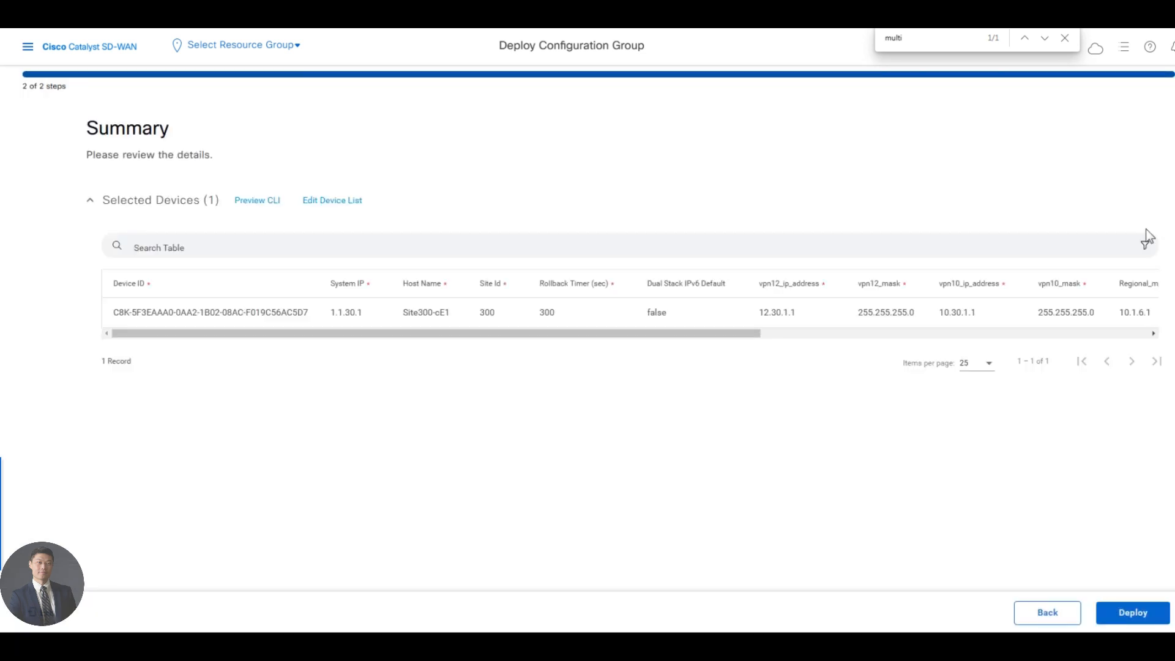
Deploy the East_Coast_BR1 configuration group to Site300-cE1 and check the refreshed deployment status
left_click(1133, 614)
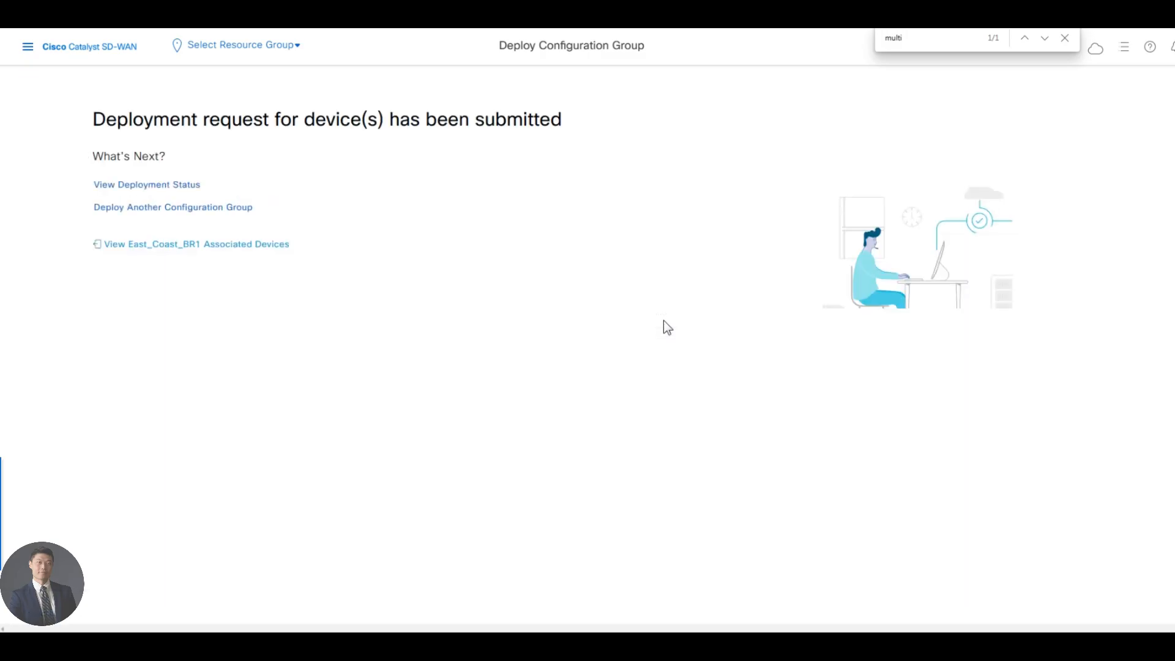
left_click(158, 185)
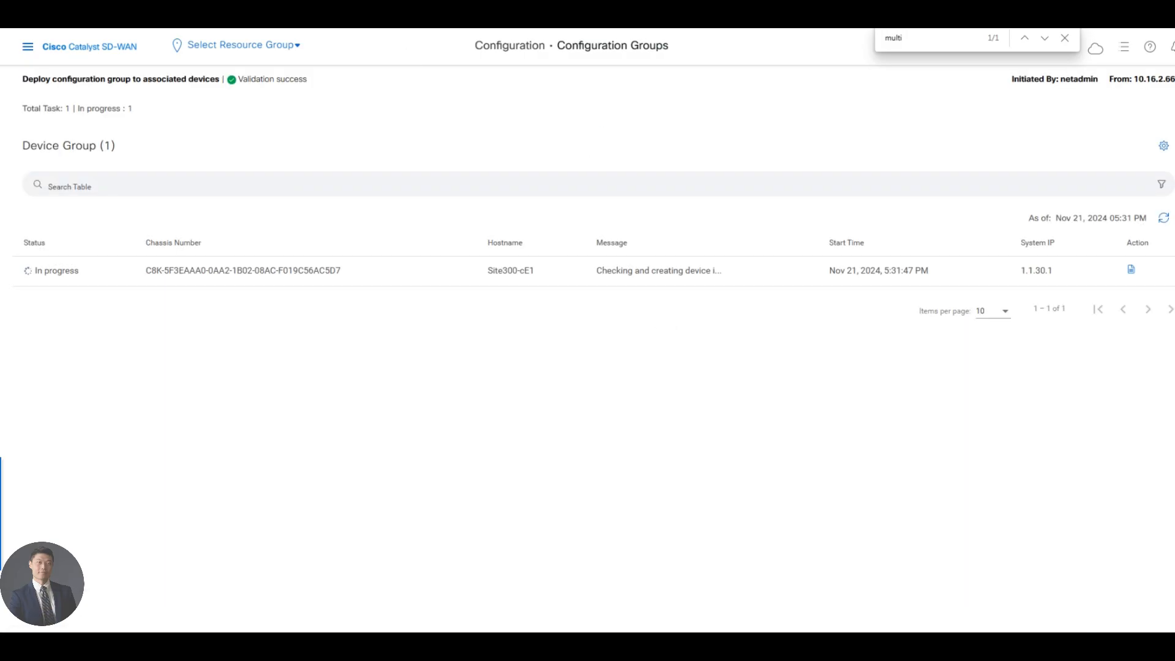
left_click(1162, 221)
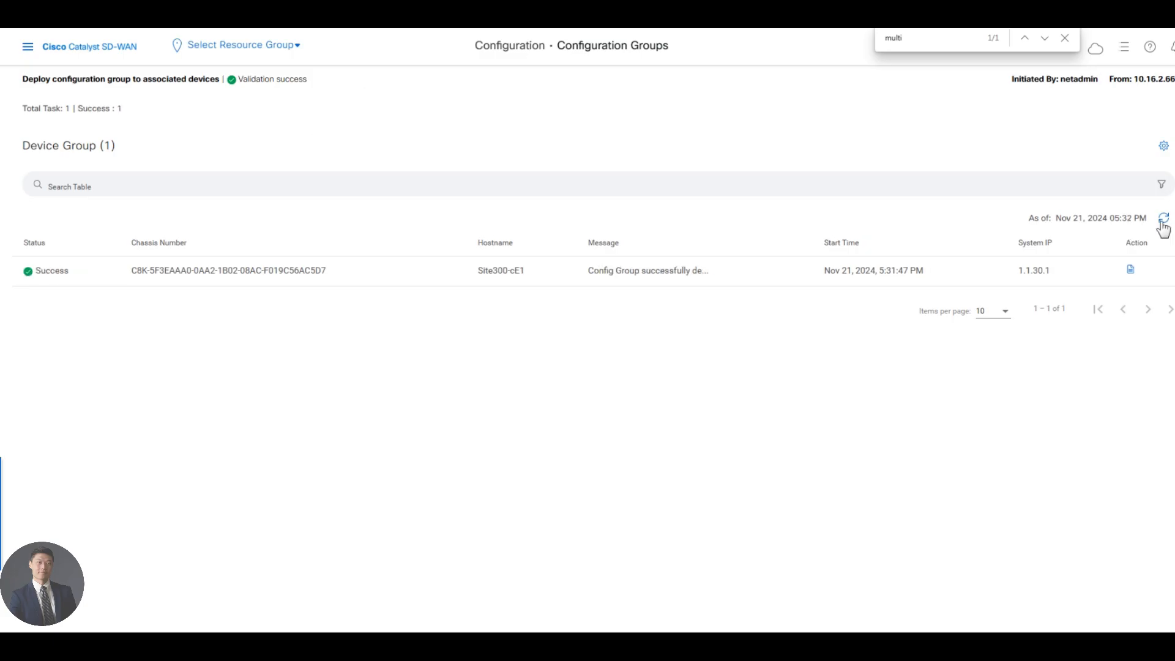
Check the lab topology diagram, then open configuration group West_Coast_BR1_Tloc_Ext1 for editing and expand its system profile West_Coast_BR1_Tloc_Ext1_Basic
left_click(28, 47)
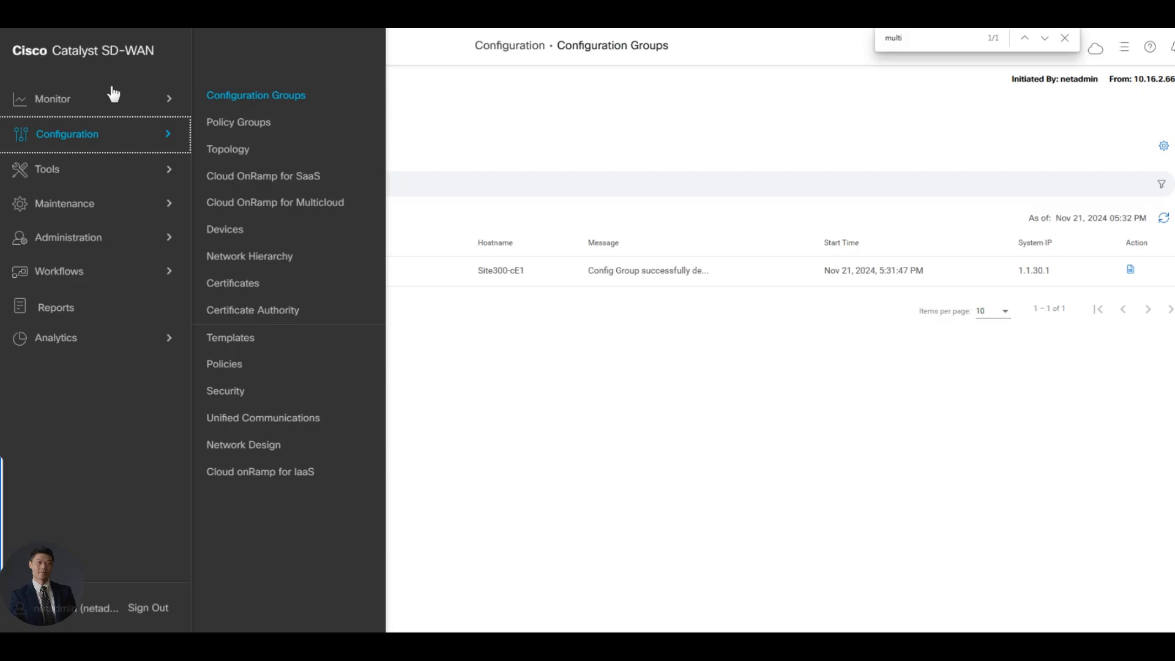
left_click(256, 96)
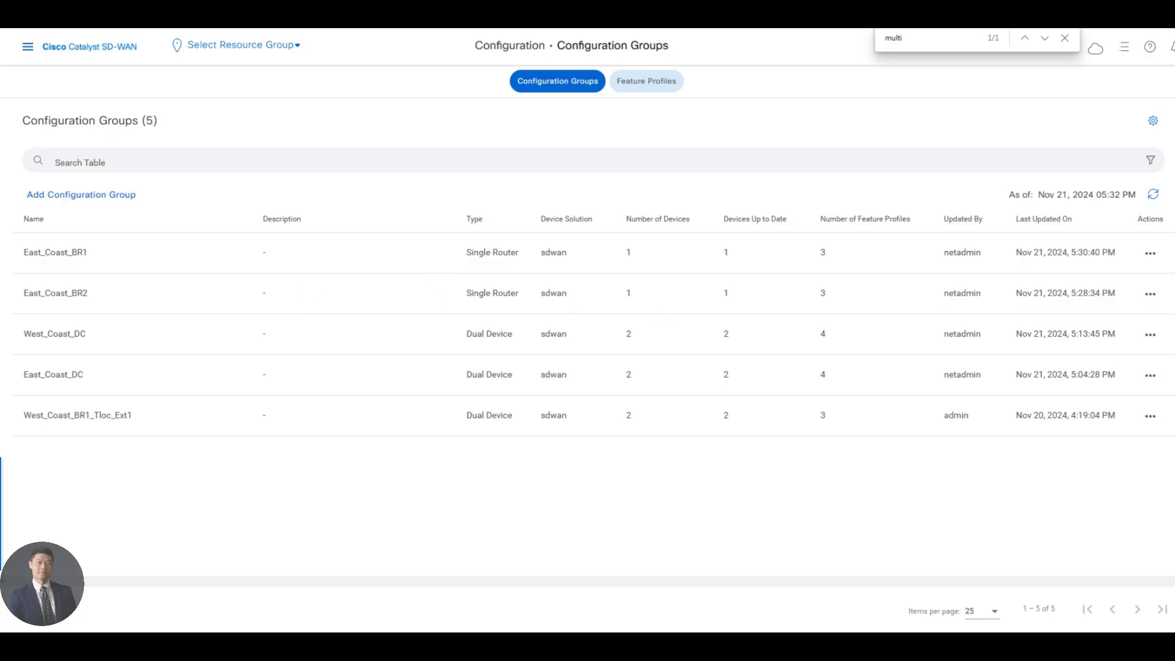
left_click(122, 13)
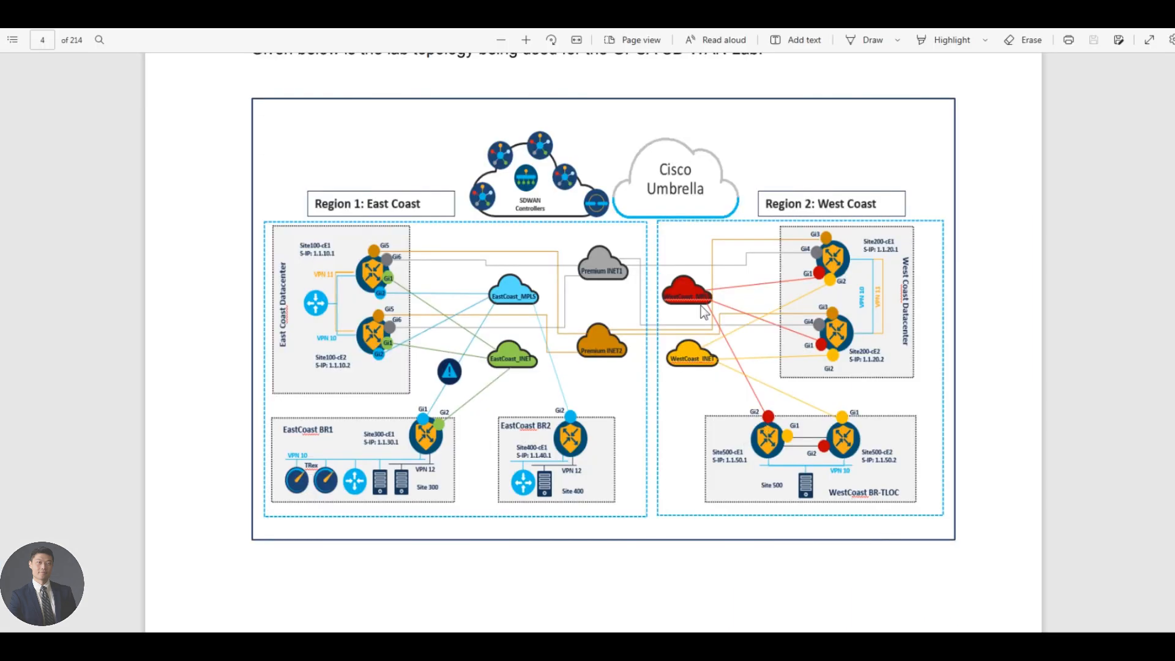
left_click(551, 646)
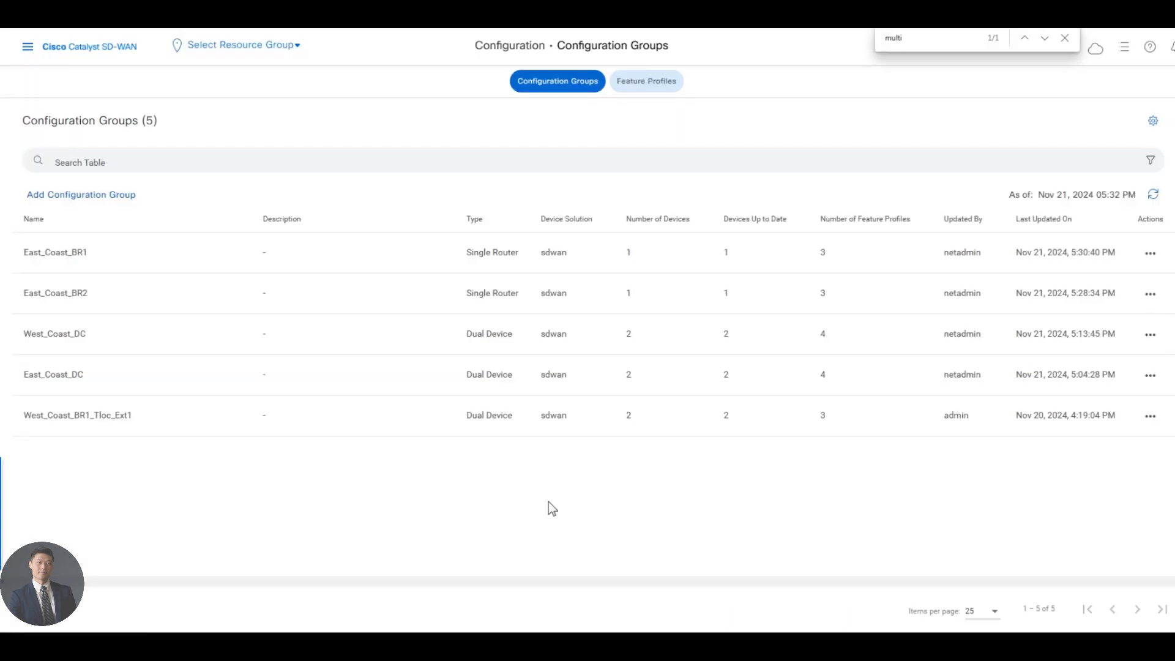
left_click(1149, 418)
left_click(1130, 453)
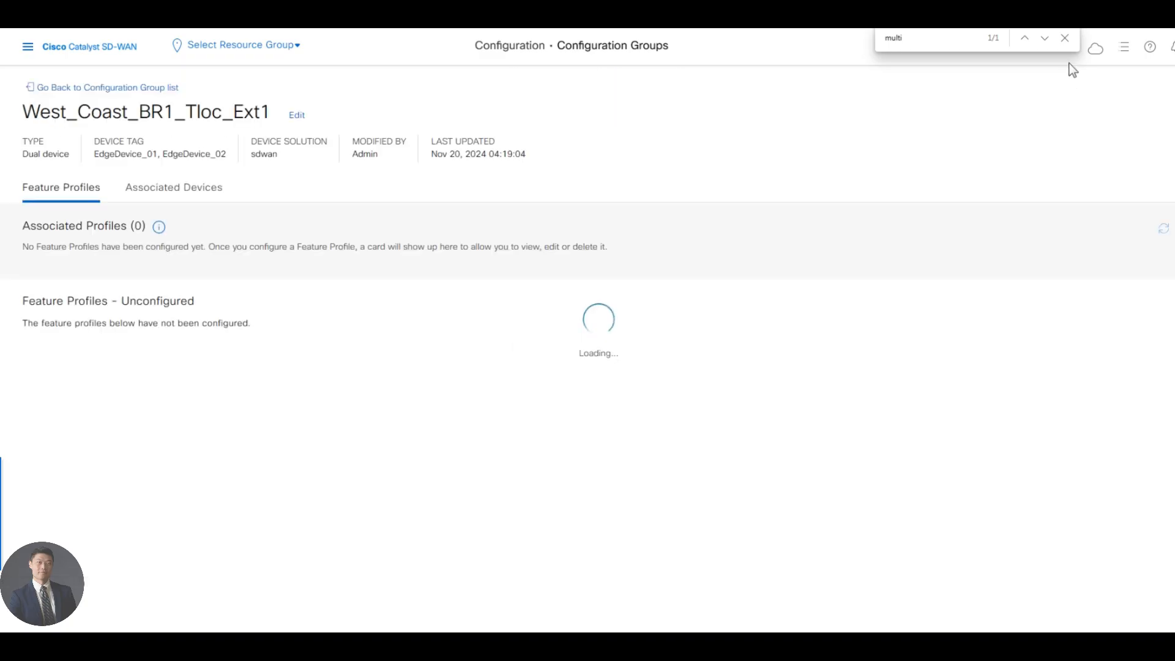
left_click(1065, 39)
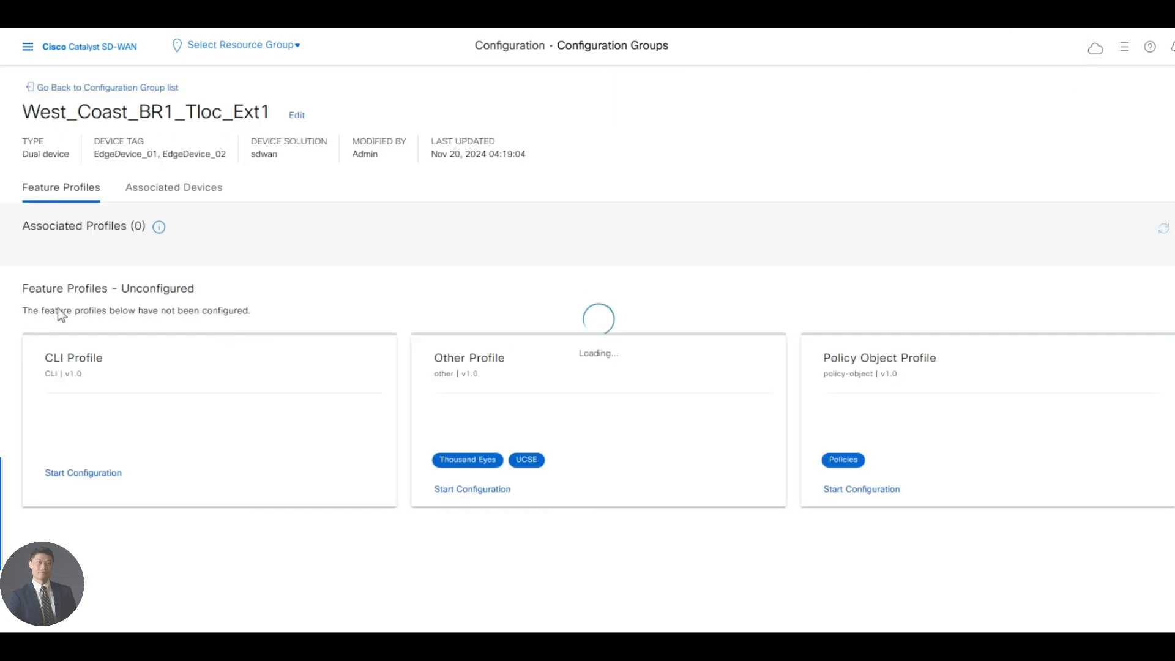
left_click(91, 299)
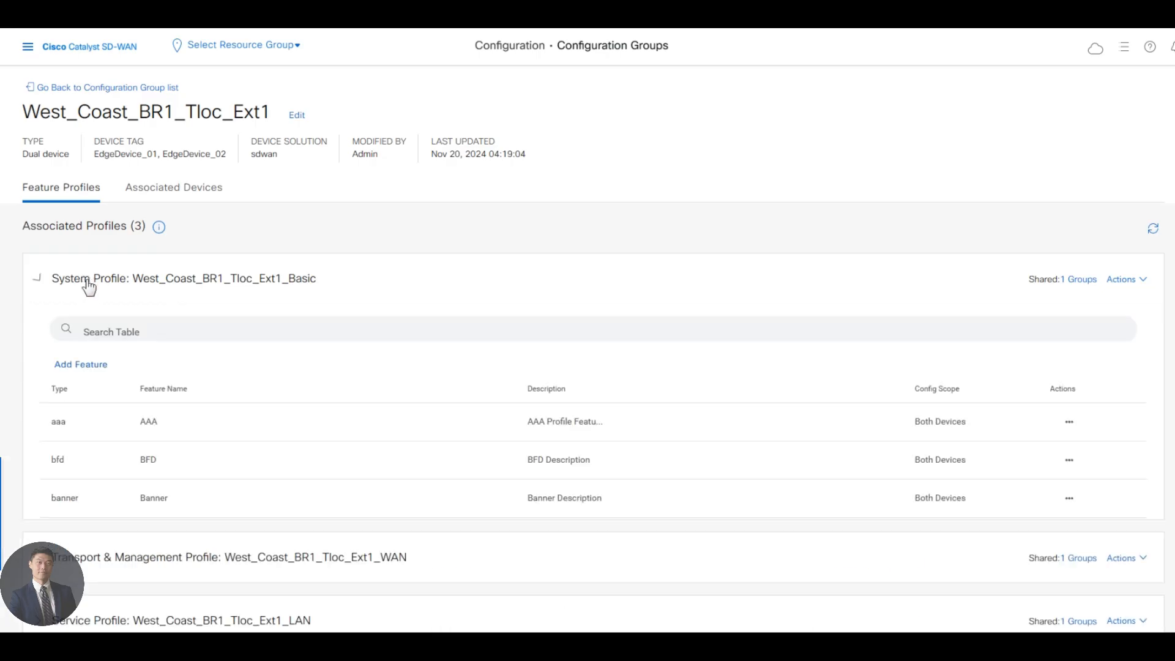
Start adding a Multi Region Fabric feature named Site500-mrf to the system profile West_Coast_BR1_Tloc_Ext1_Basic
left_click(95, 365)
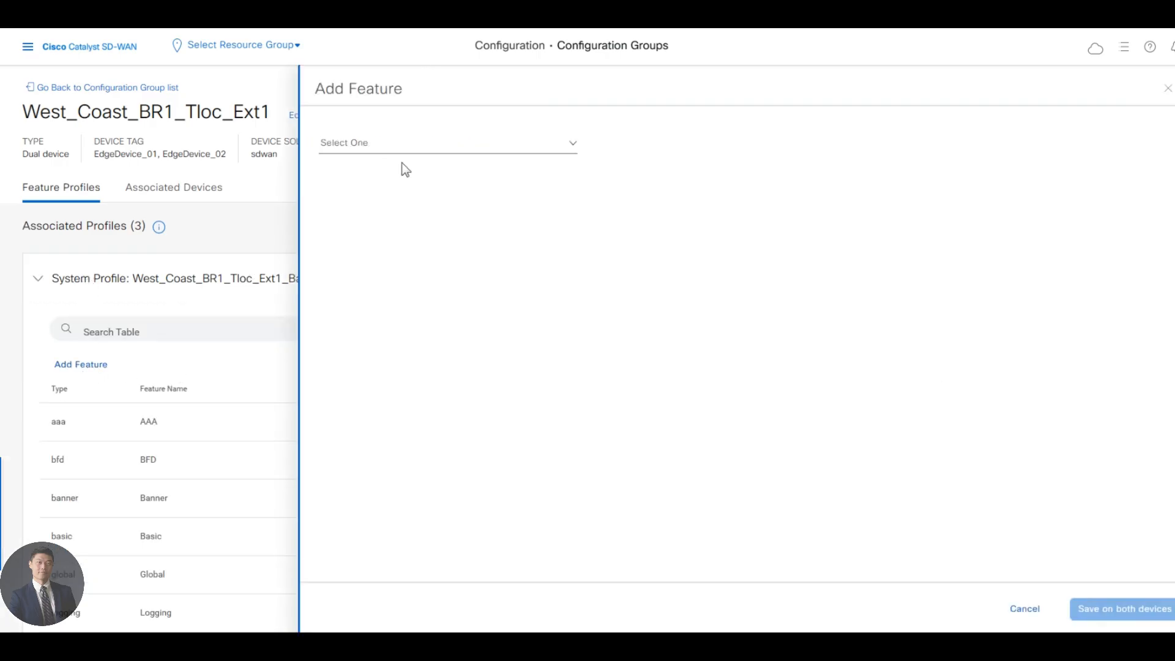
left_click(378, 150)
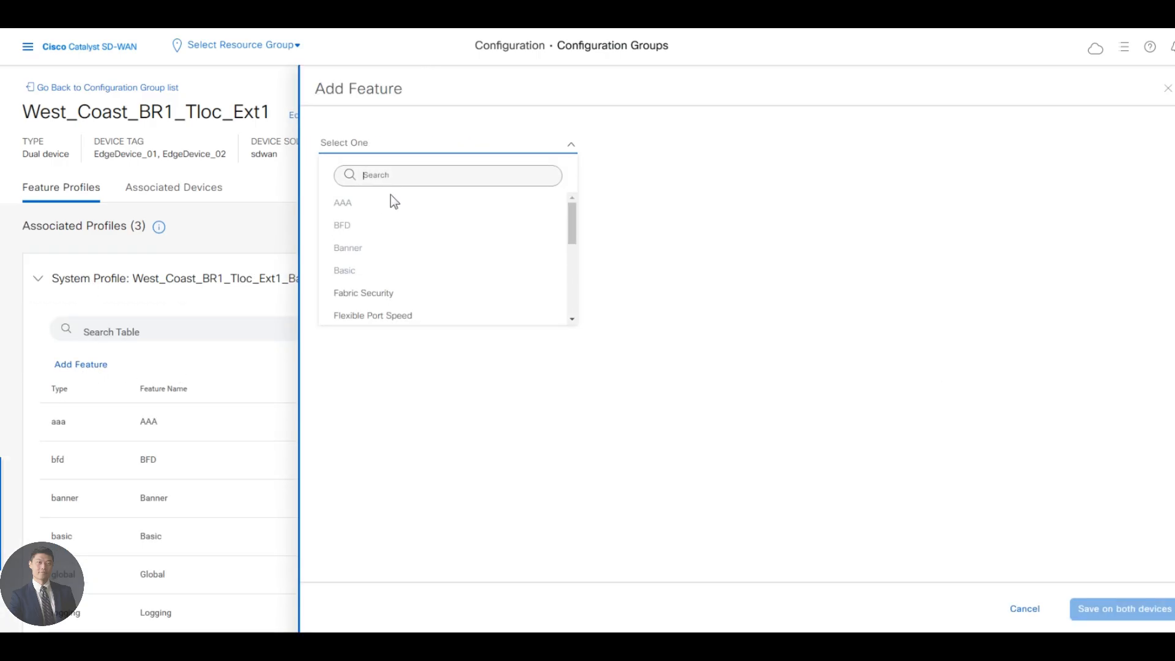
type("ml")
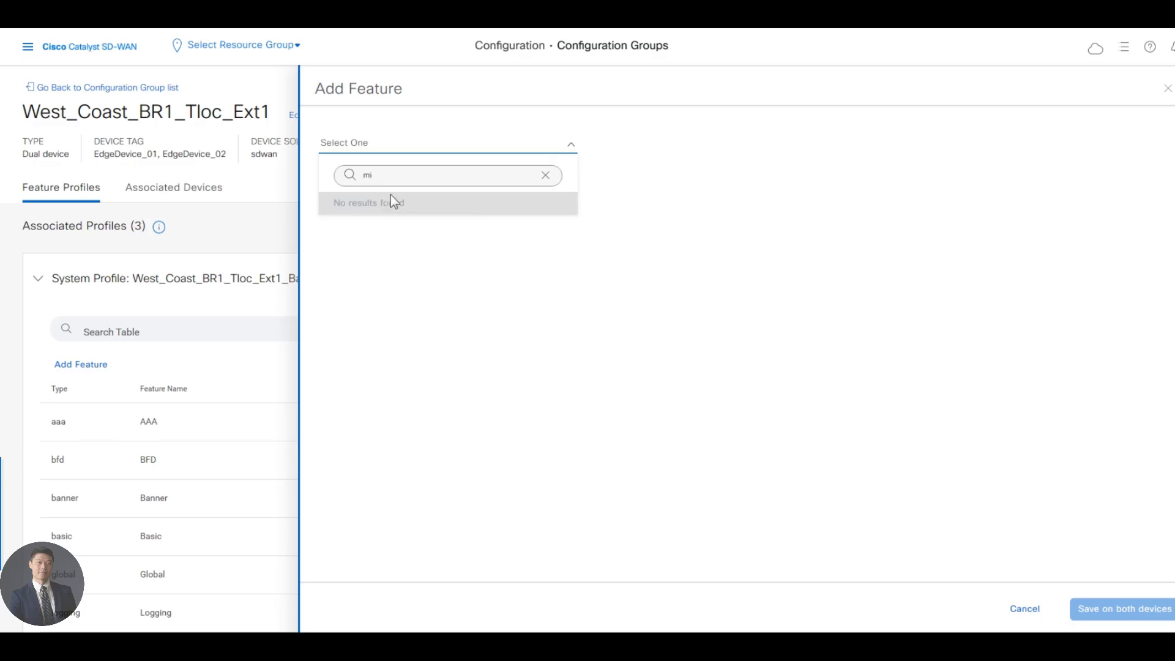
key("BackSpace")
type("u")
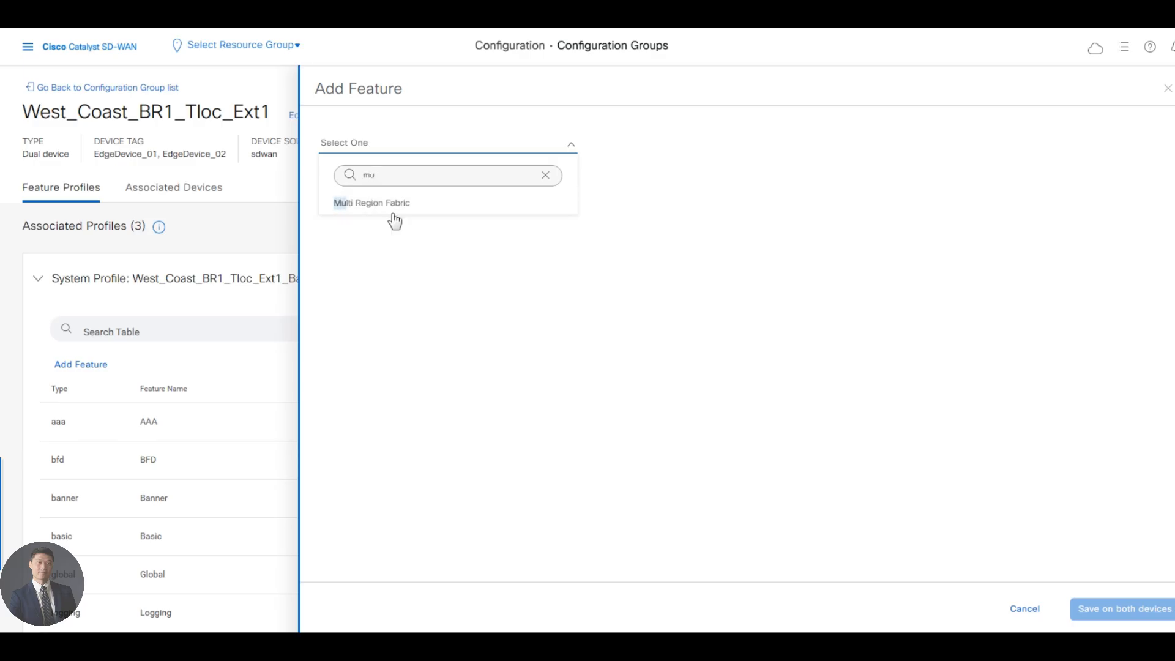
left_click(411, 211)
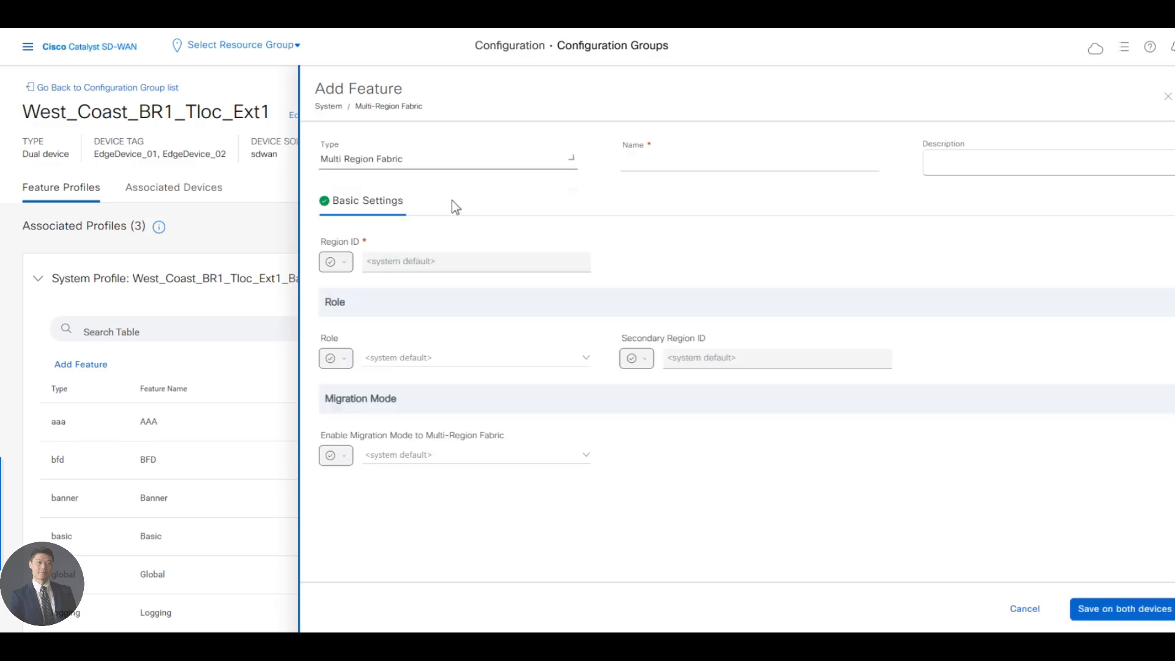
left_click(657, 165)
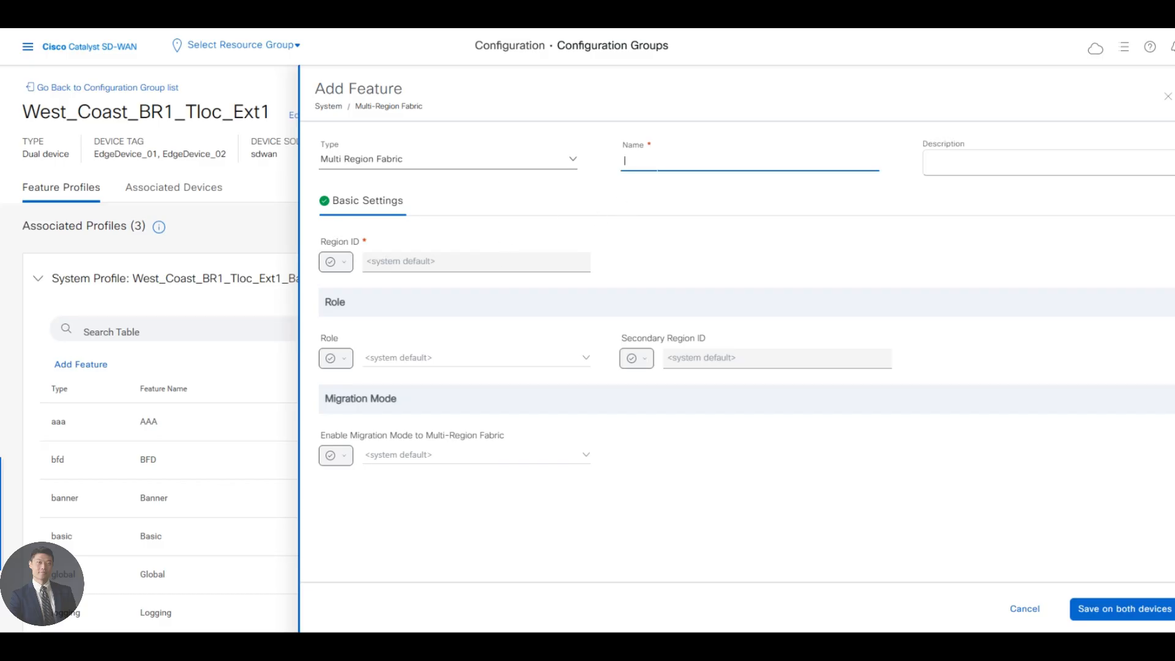
type("S")
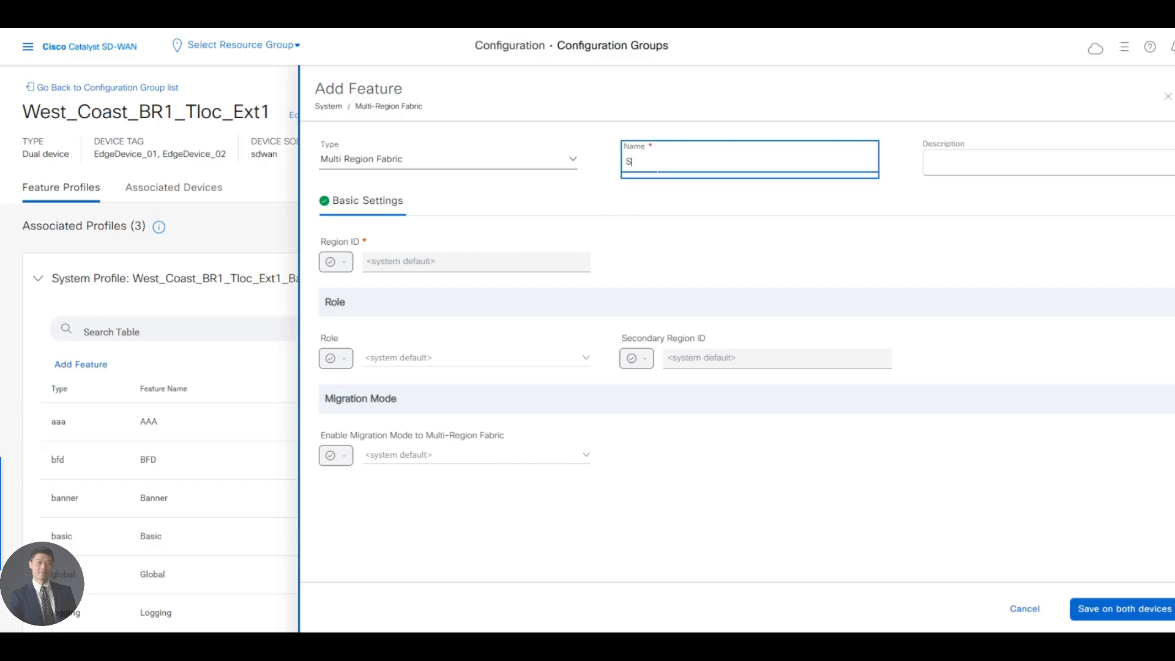
type("ite500-mrf")
Set global values for the Site500-mrf feature: Region ID 2 and Role edge-router
left_click(344, 264)
left_click(345, 266)
left_click(334, 262)
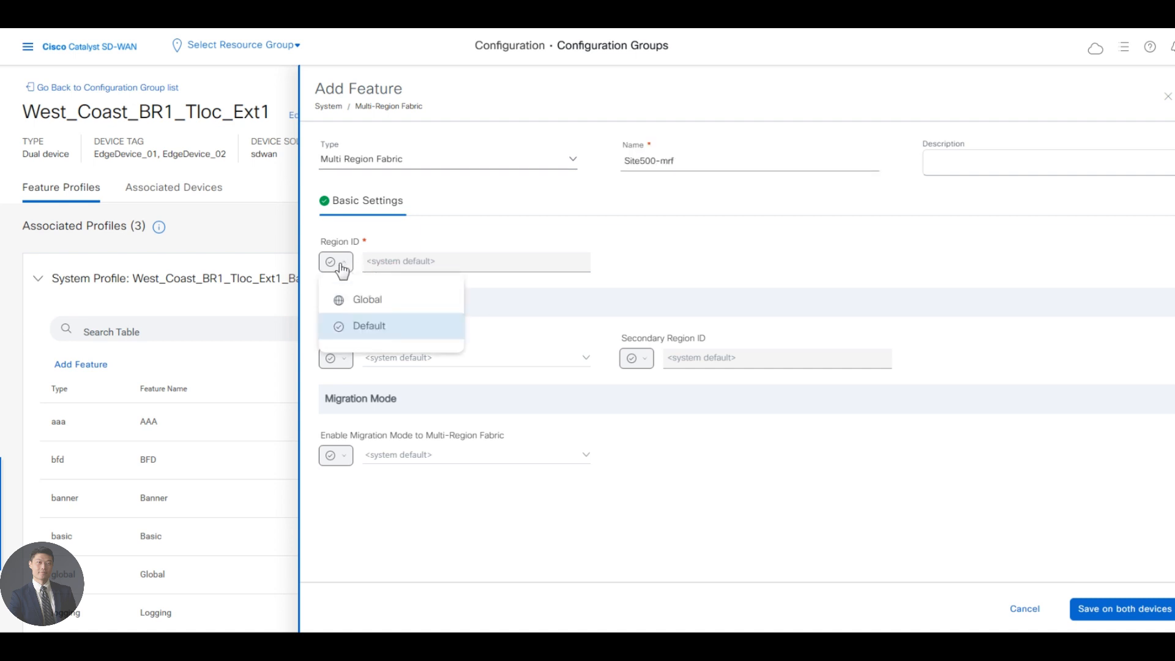
left_click(366, 299)
left_click(422, 263)
type("2")
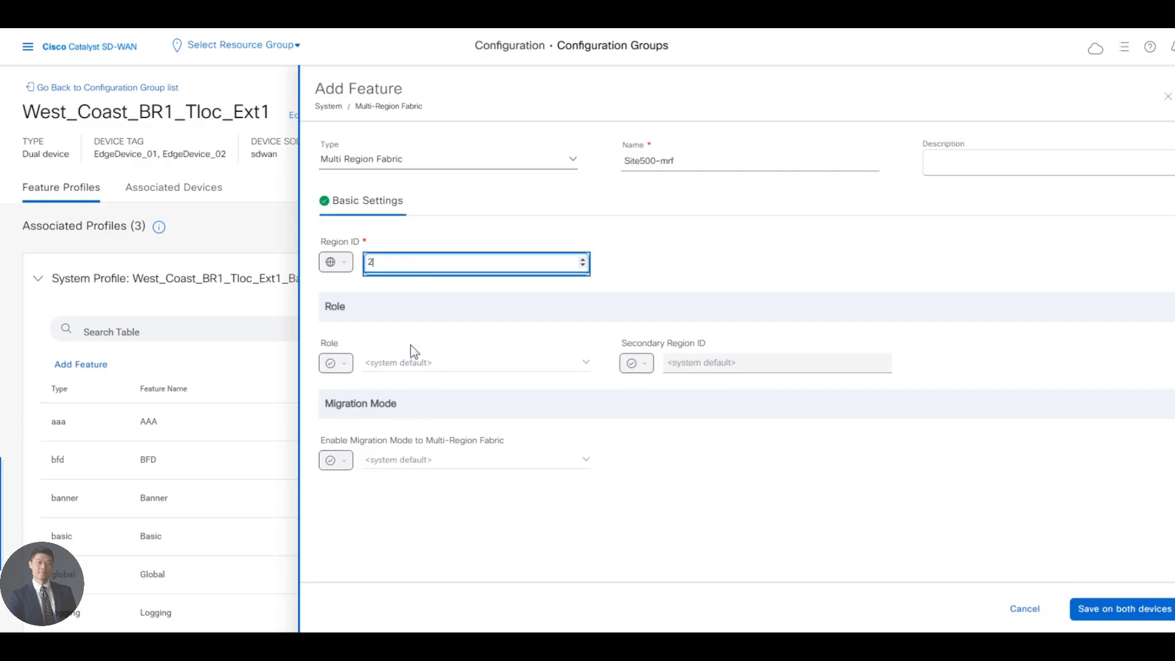
left_click(344, 361)
left_click(344, 367)
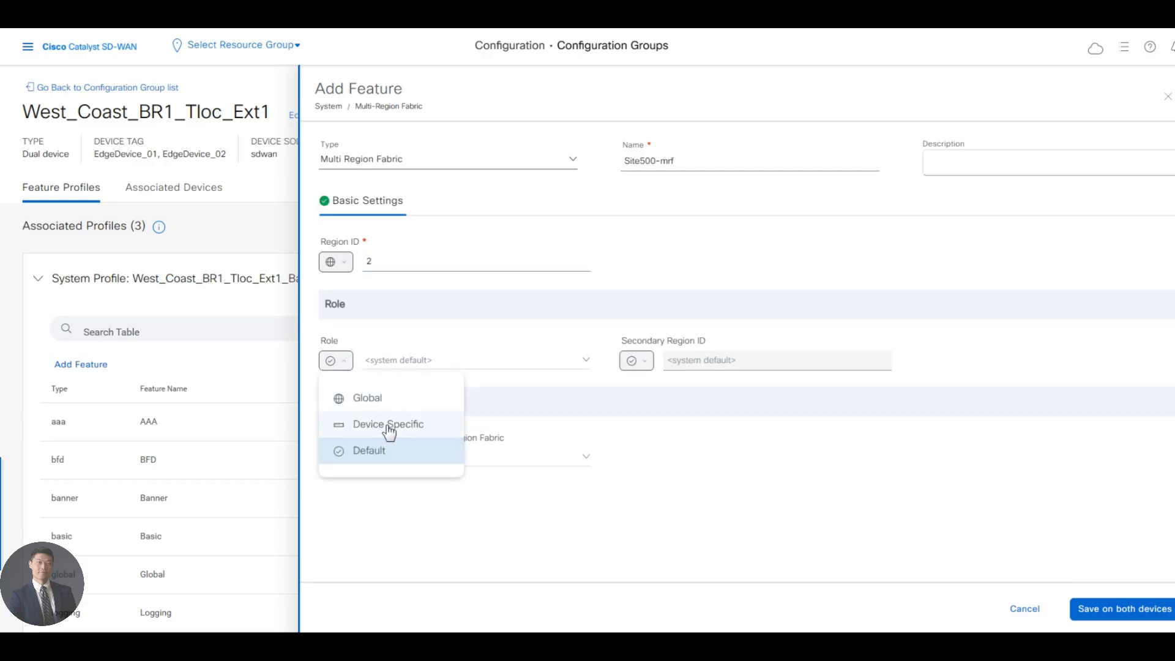
left_click(374, 404)
left_click(385, 366)
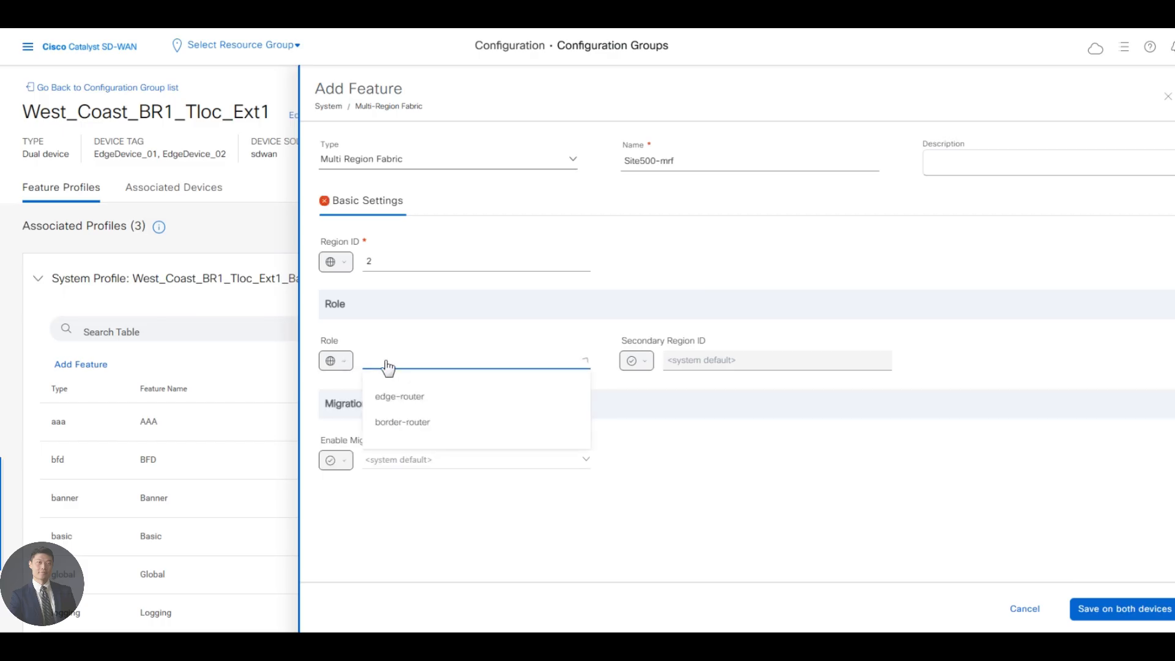
left_click(413, 398)
Set migration mode to the global value enabled for Site500-mrf and save the feature on both devices
left_click(337, 463)
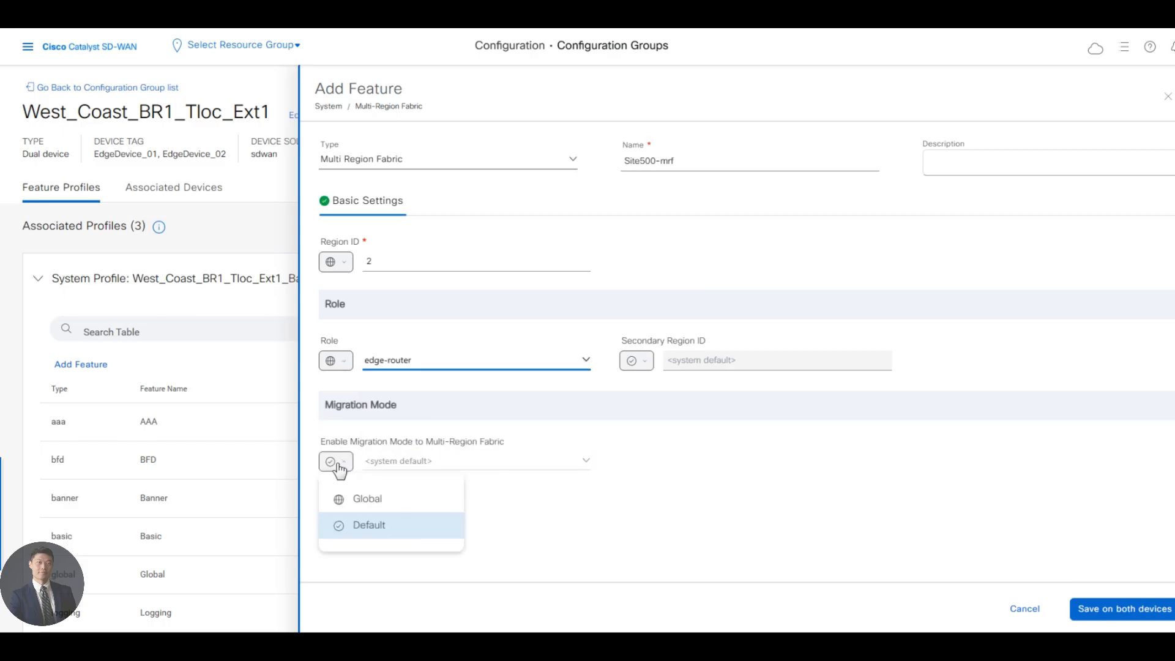
left_click(388, 507)
left_click(407, 464)
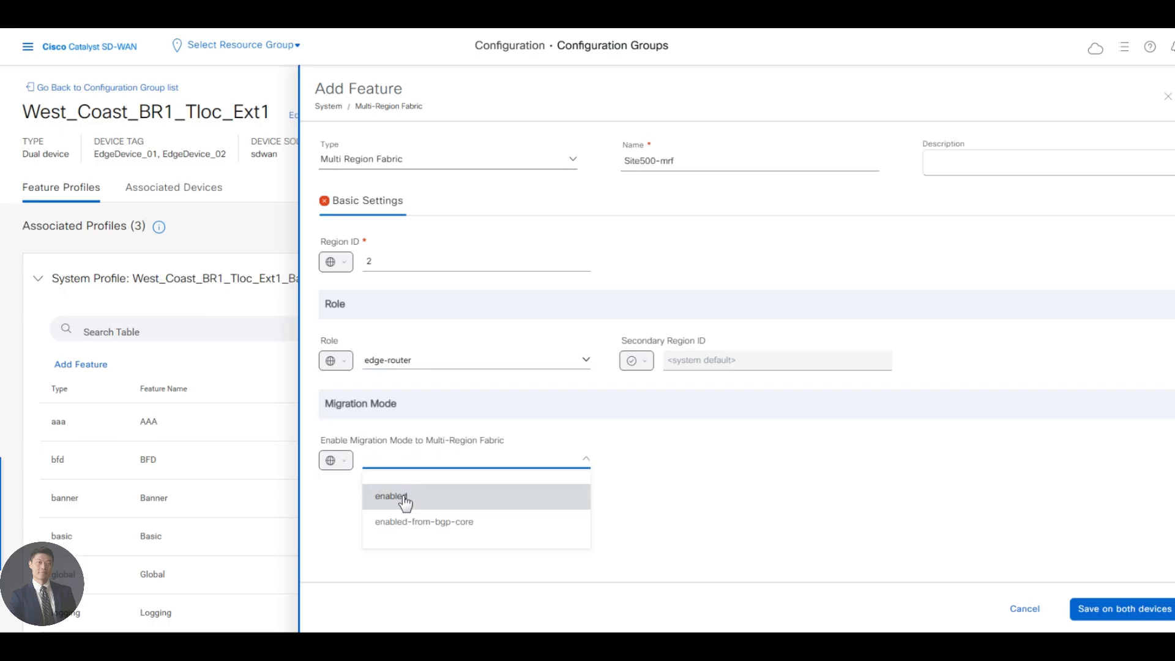
left_click(402, 496)
left_click(1093, 608)
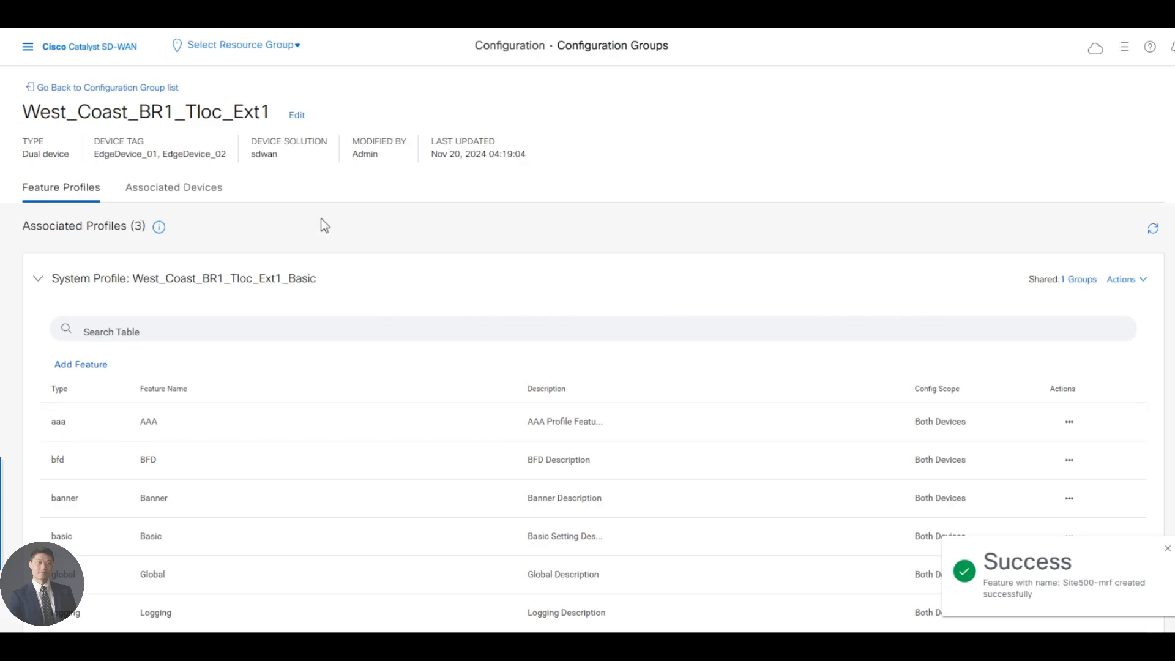
Select both SITE_500 devices associated with West_Coast_BR1_Tloc_Ext1 for deployment and proceed through the SITE_500 device configuration to the deployment summary
left_click(163, 195)
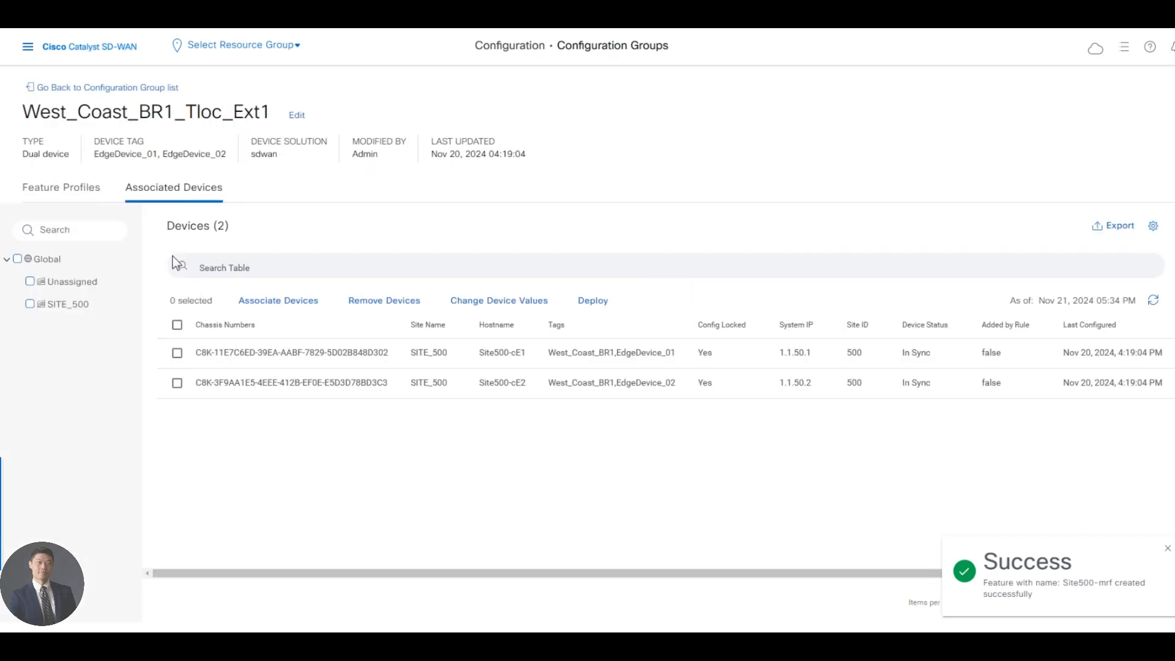
left_click(46, 295)
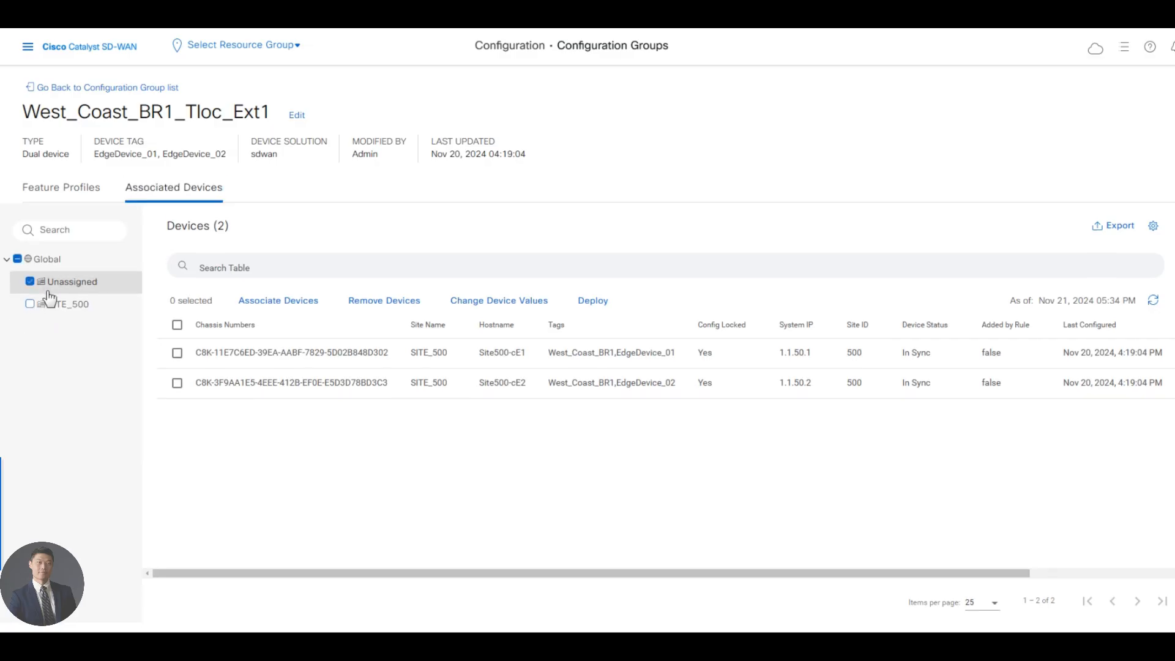
left_click(47, 291)
left_click(42, 305)
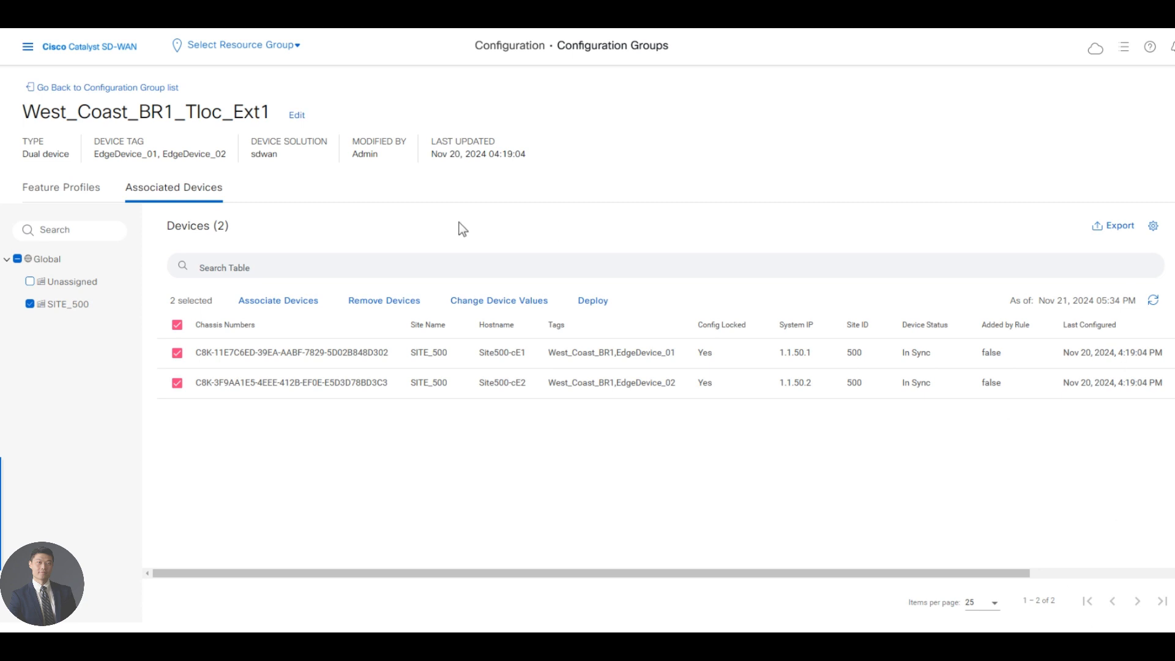
left_click(589, 309)
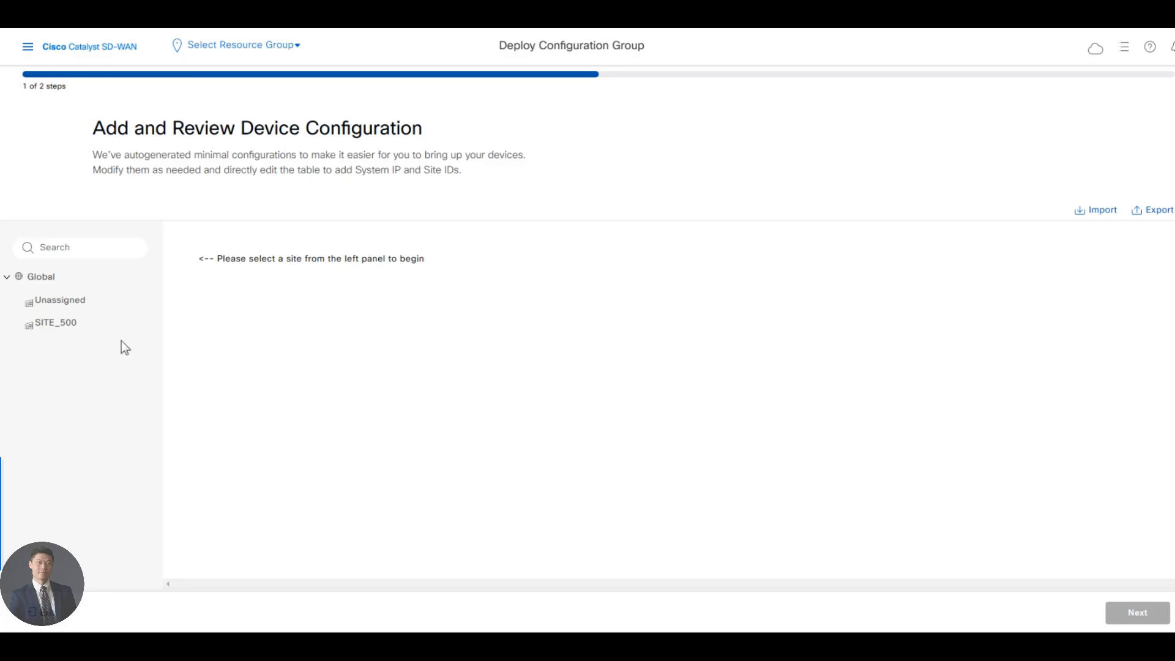
left_click(55, 323)
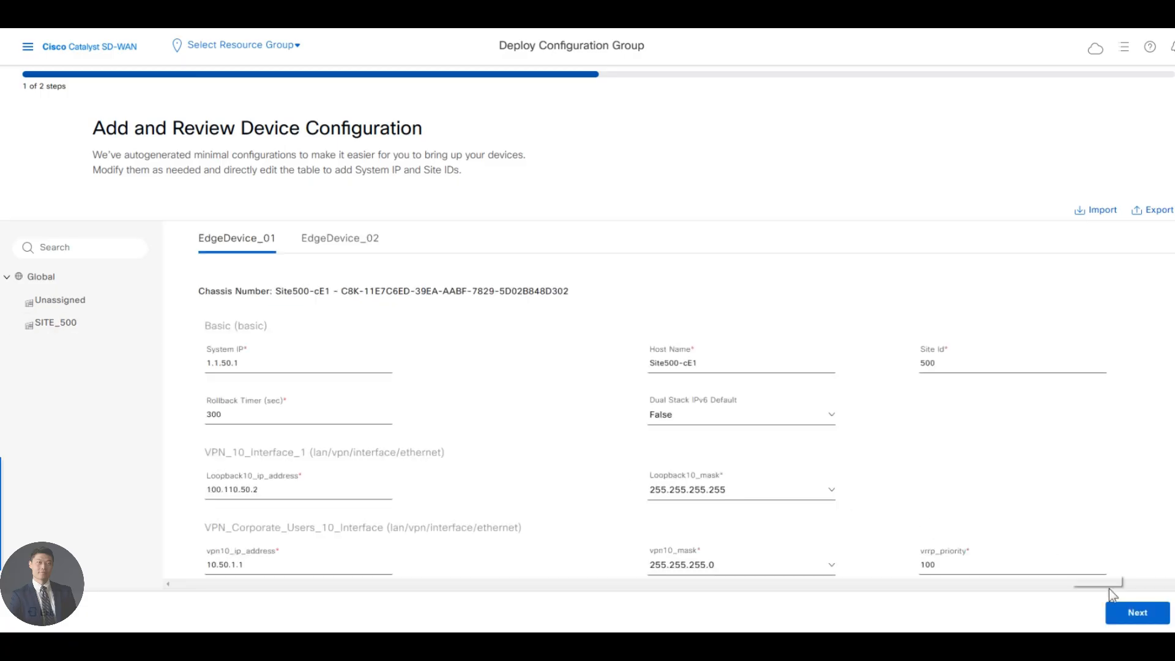
left_click(1138, 613)
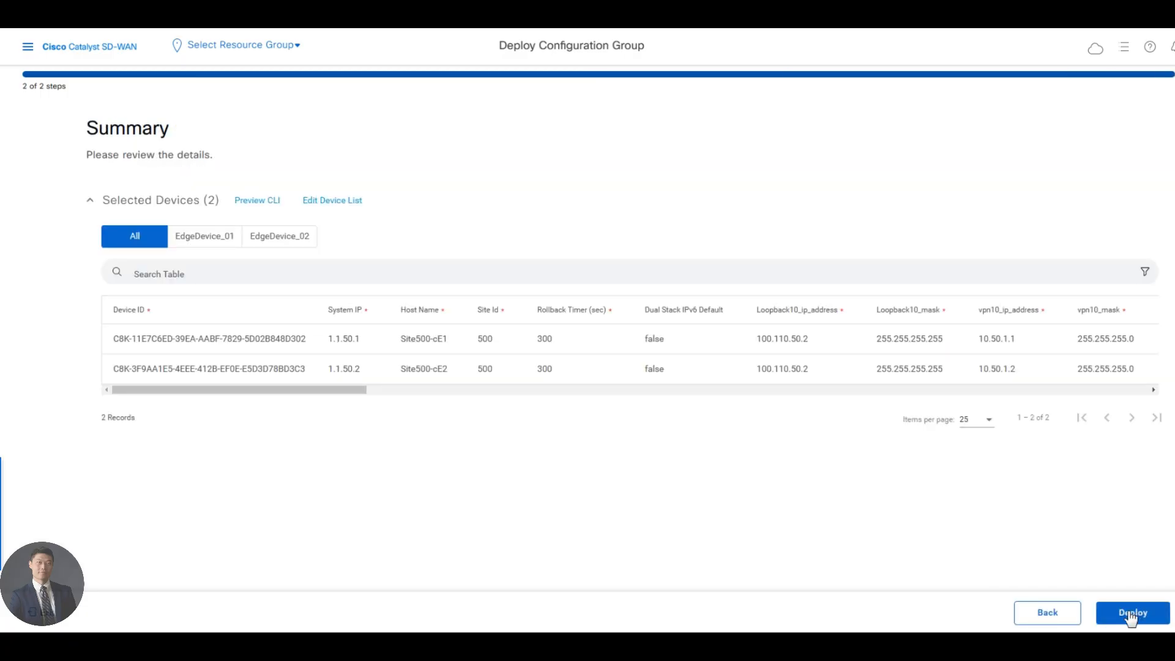
Preview the CLI configuration for SITE_500 and compare the old and new configurations of EdgeDevice_01 for the multi-region-fabric changes
left_click(252, 202)
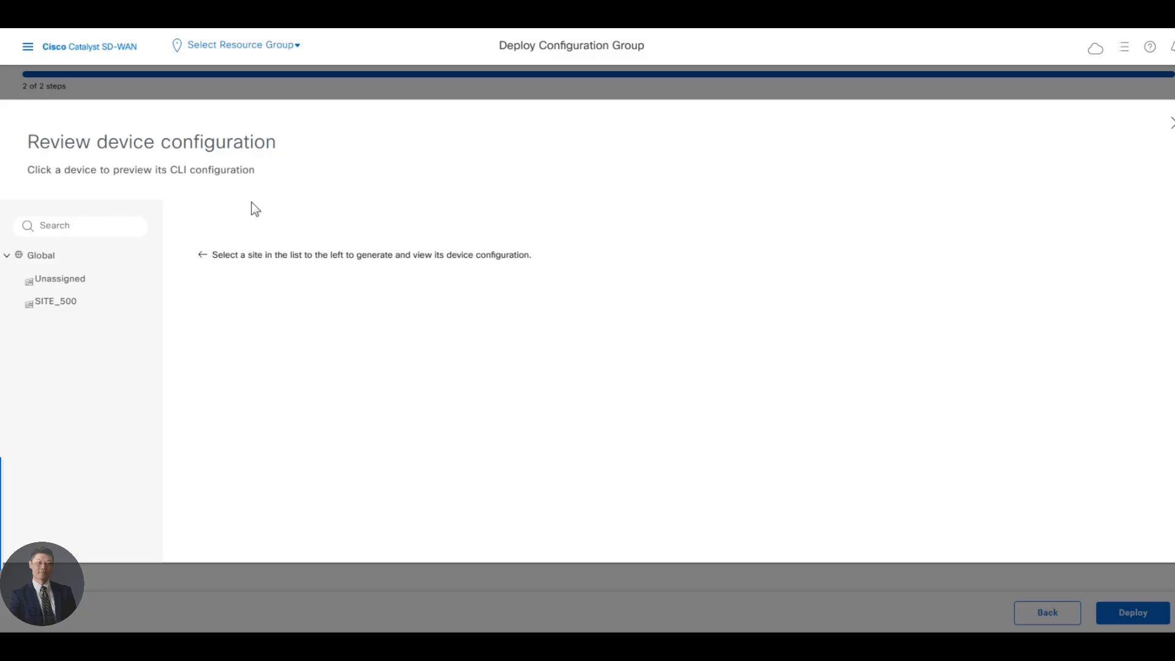
left_click(70, 301)
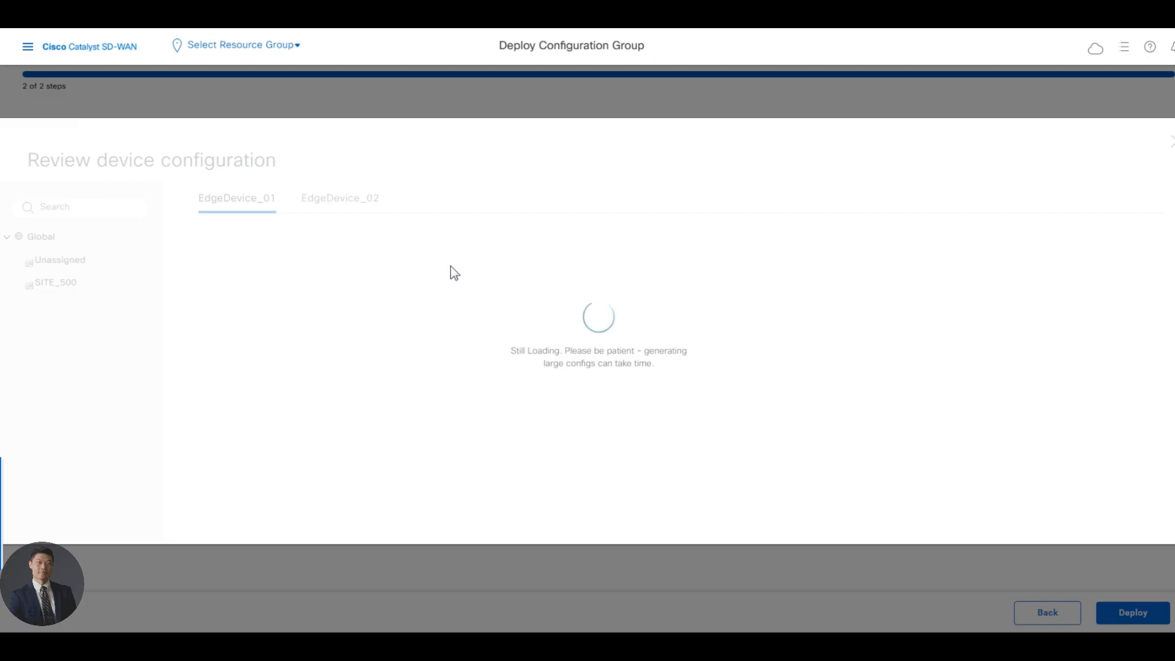
scroll(561, 397, "down", 1)
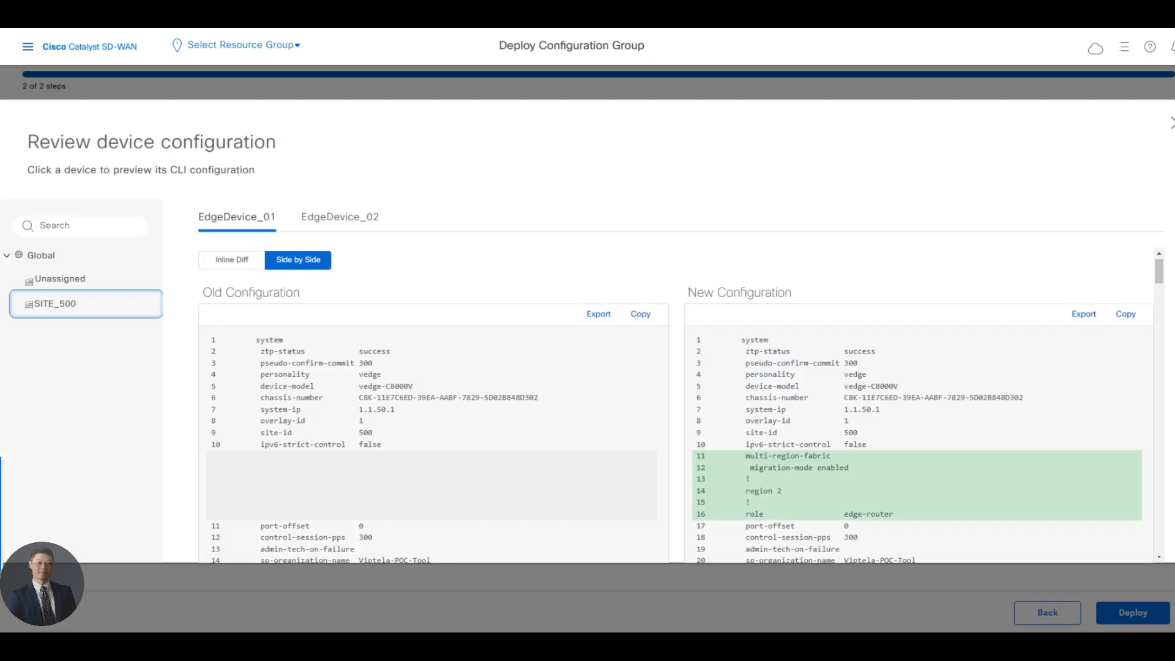
left_click(1172, 123)
Deploy the configuration group to the two SITE_500 devices and open the deployment status
left_click(1137, 615)
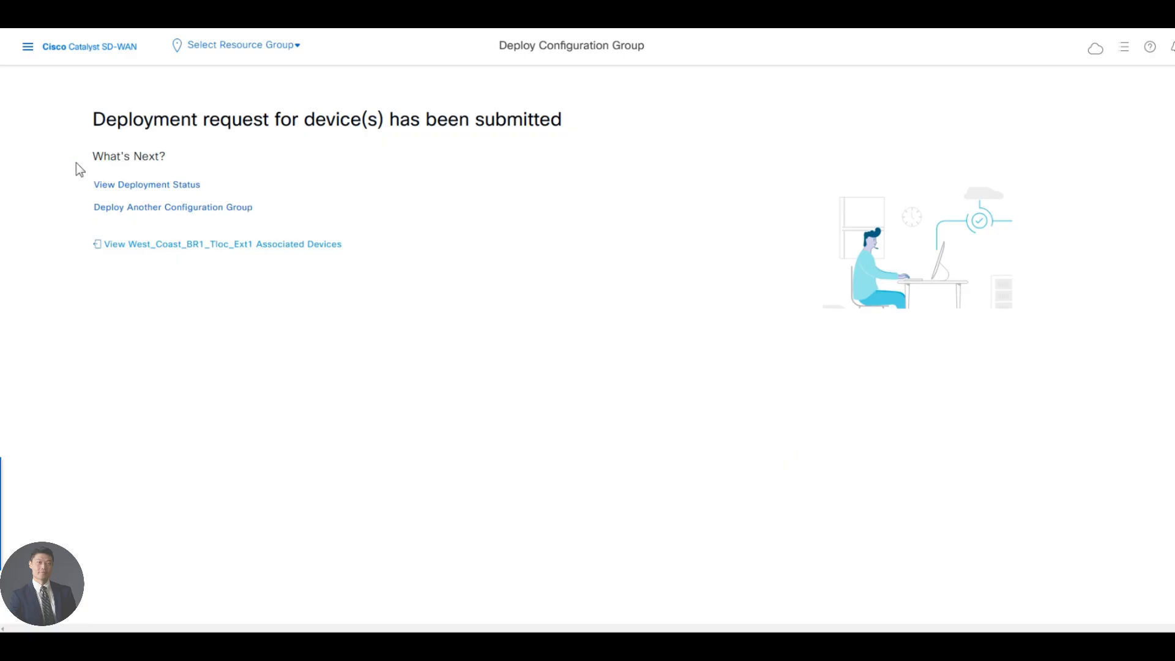
left_click(160, 184)
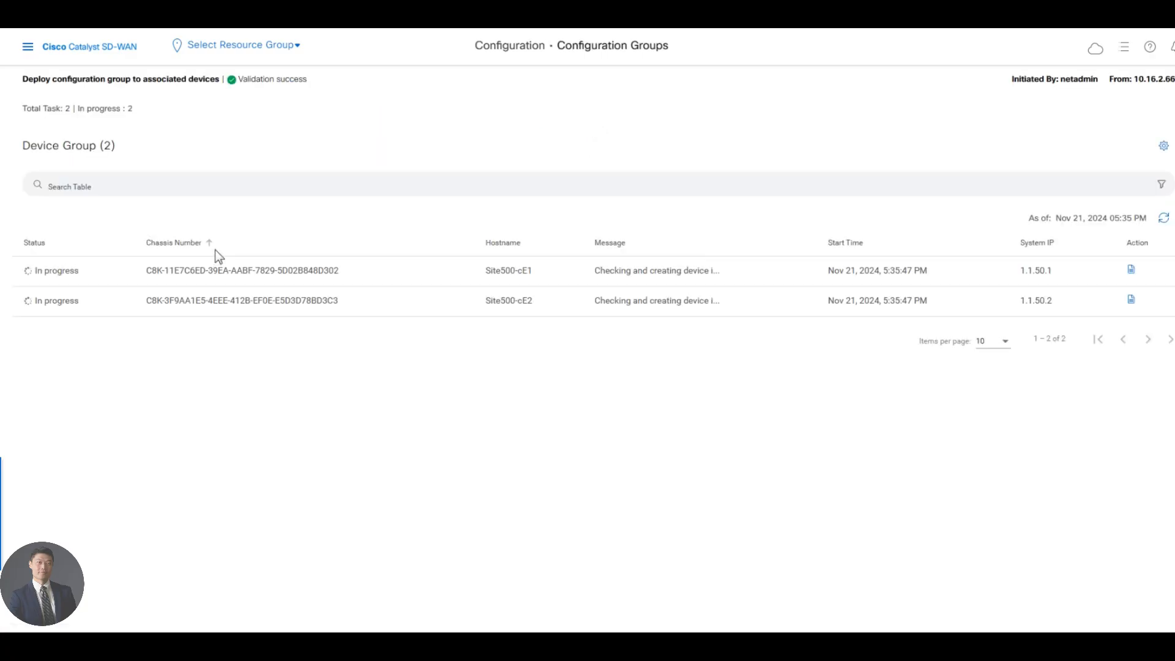